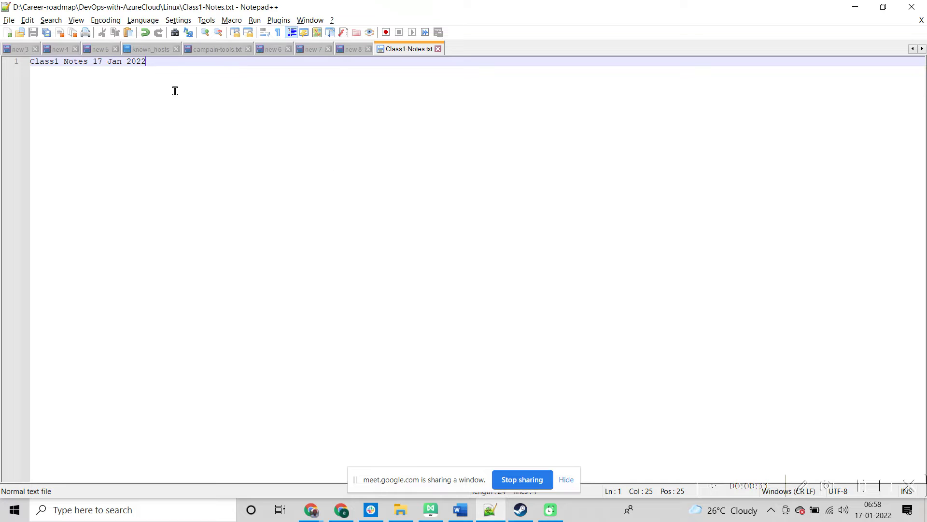
Step: Add two blank lines below the 'Class1 Notes 17 Jan 2022' heading in Class1-Notes.txt
{"action": "key", "text": "Return"}
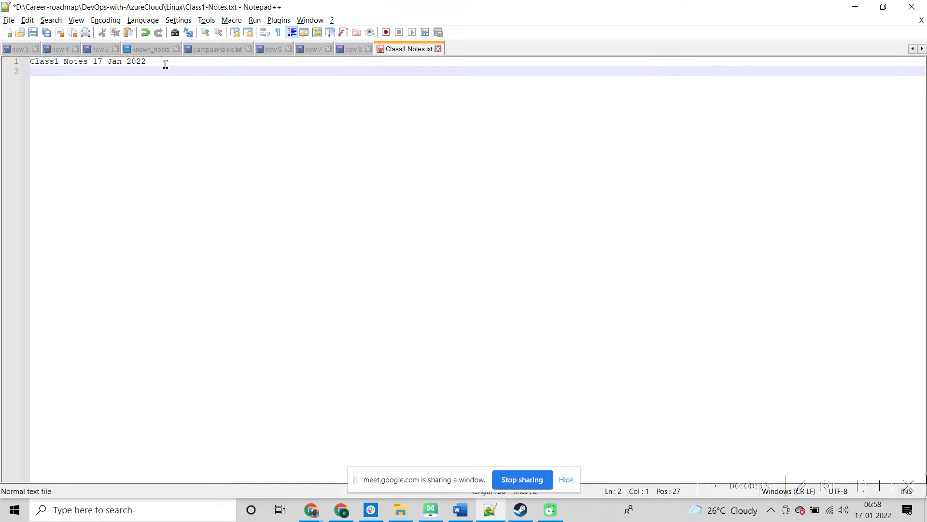
{"action": "key", "text": "Return"}
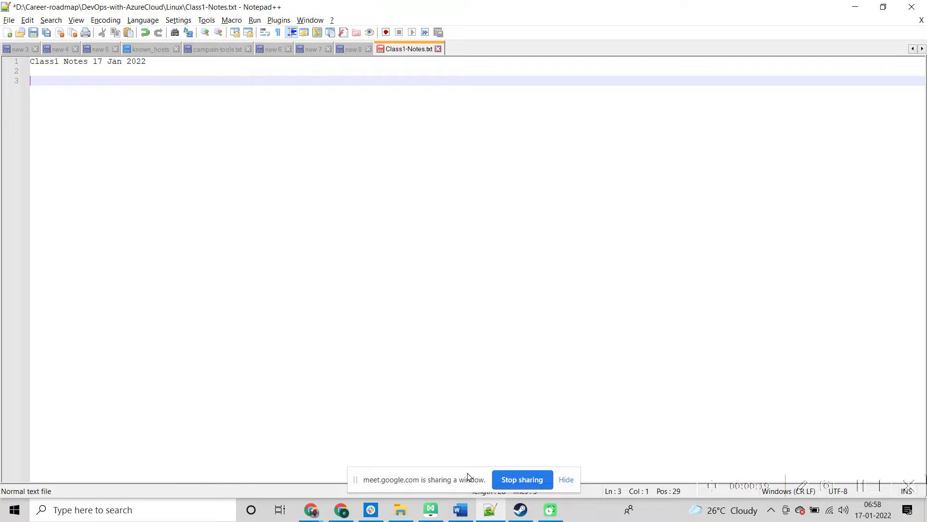
{"action": "left_click", "coordinate": [342, 510]}
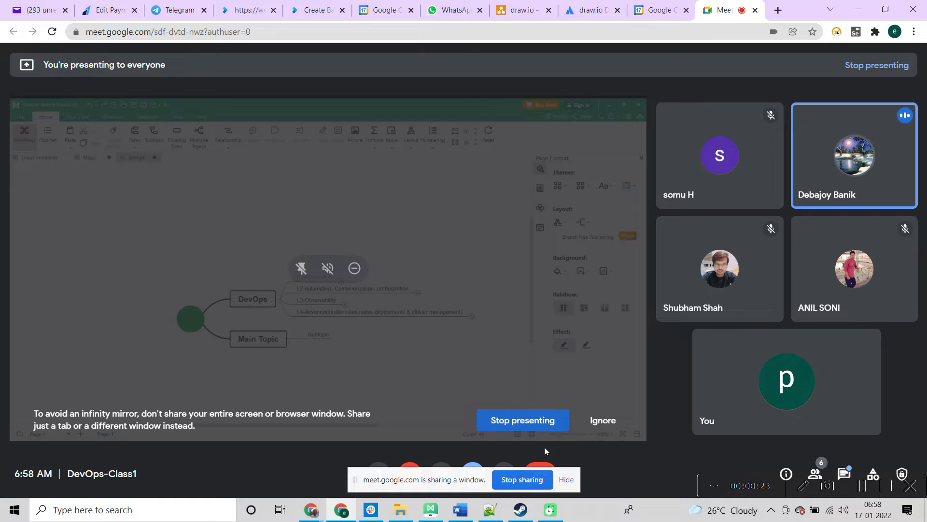
Step: Stop the current Meet presentation and present only the Notepad++ Class1-Notes window
{"action": "left_click", "coordinate": [534, 480]}
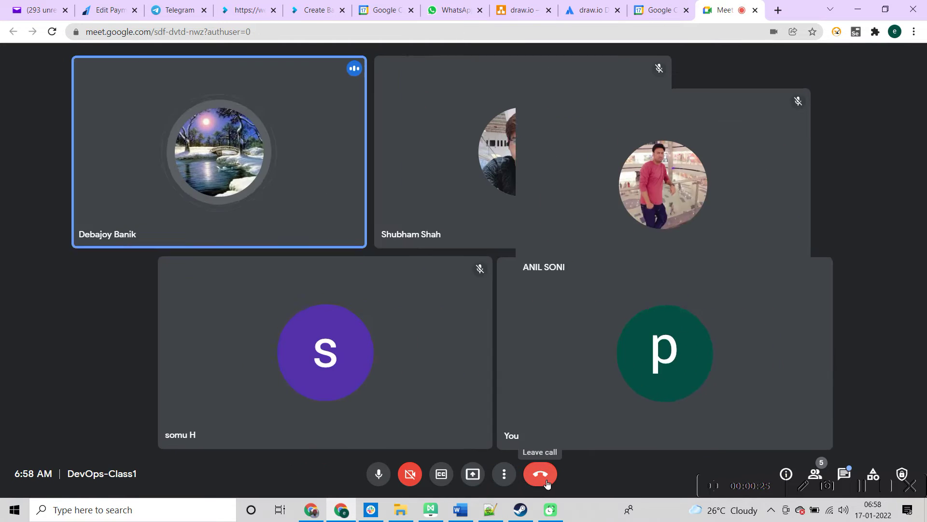
{"action": "left_click", "coordinate": [468, 478]}
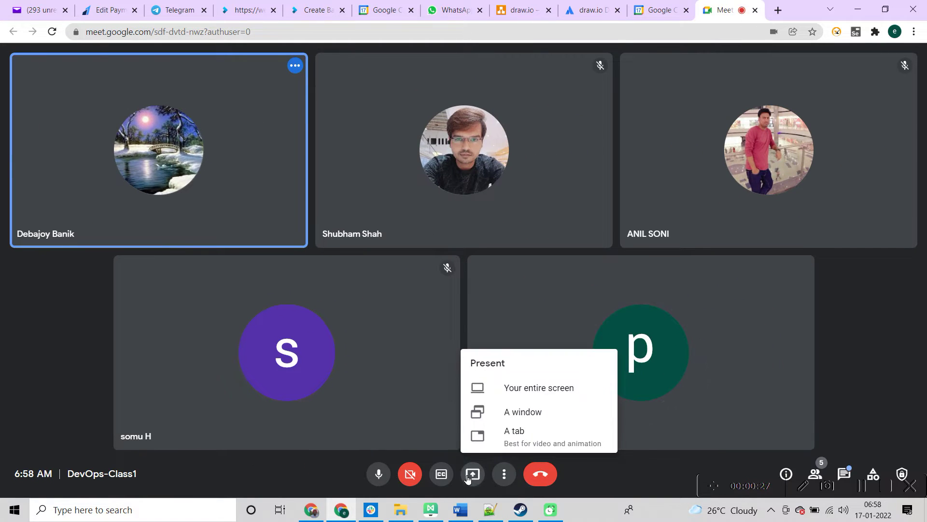
{"action": "left_click", "coordinate": [534, 412]}
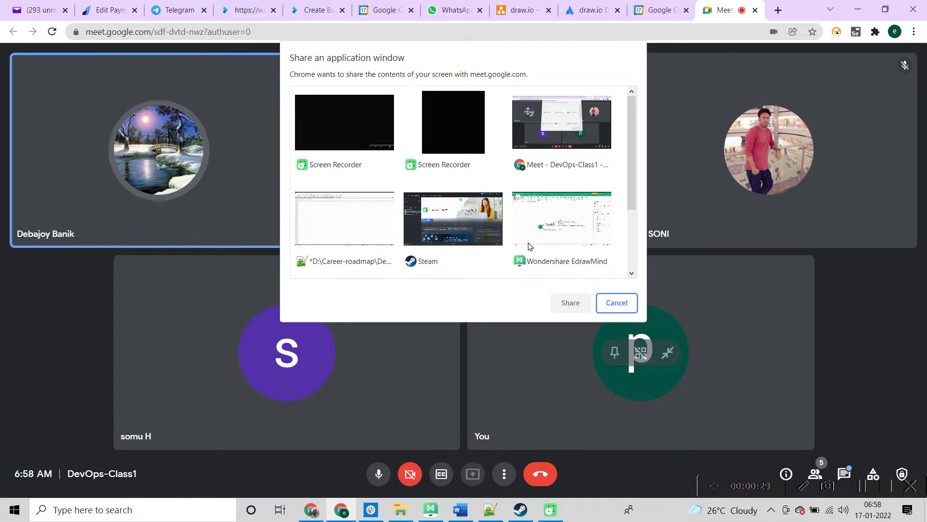
{"action": "left_click", "coordinate": [372, 230]}
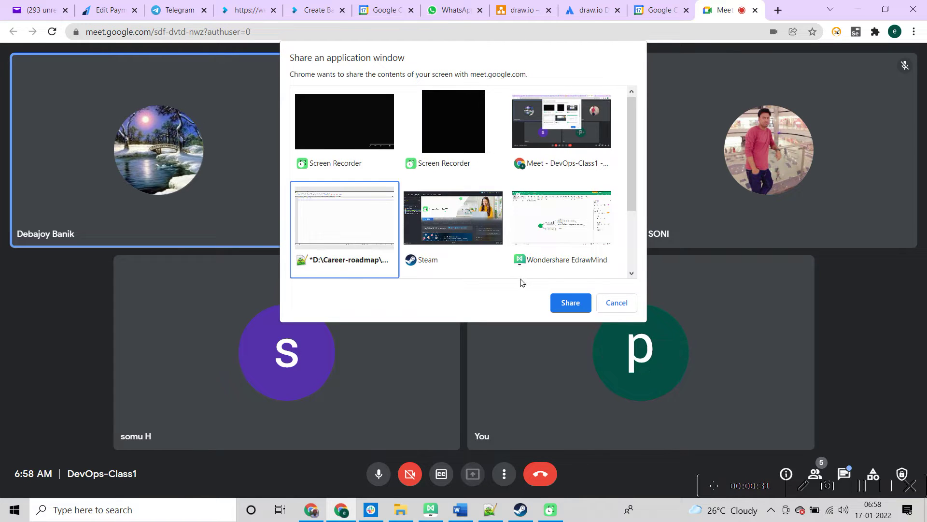
{"action": "left_click", "coordinate": [568, 305]}
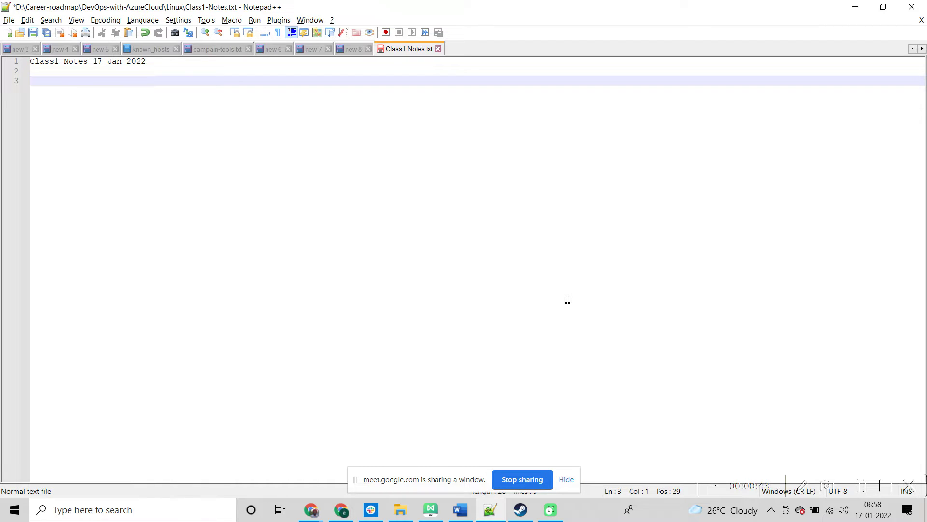
Step: Write 'azure signup' on line 3 and 'putty or superputty or mobaxterm or cmdr' on line 4
{"action": "type", "text": "azure signup"}
{"action": "key", "text": "Return"}
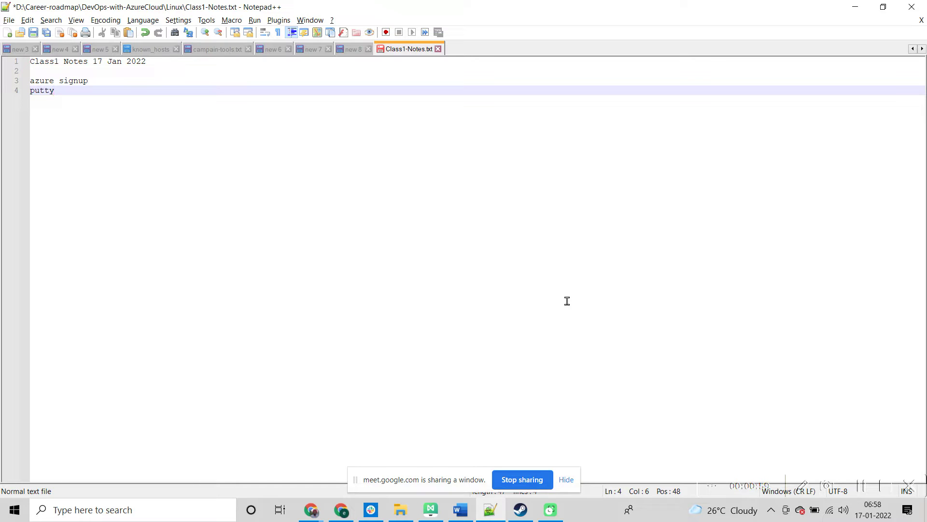
{"action": "type", "text": "or superputty or mobaxter"}
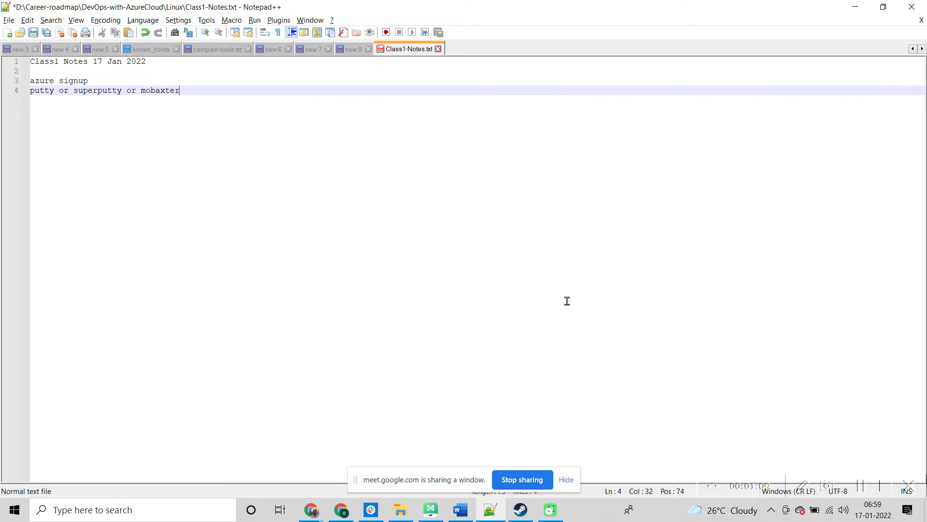
{"action": "type", "text": "m o"}
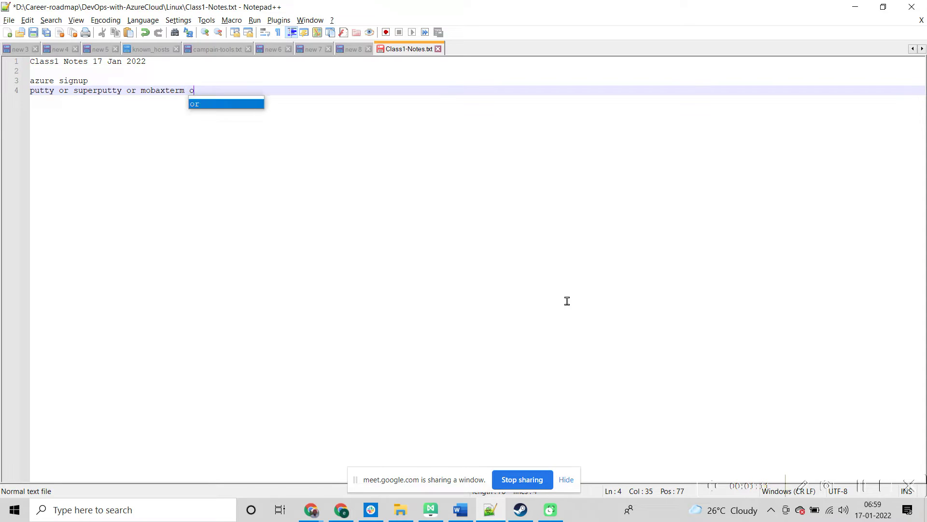
{"action": "type", "text": "r cmdr"}
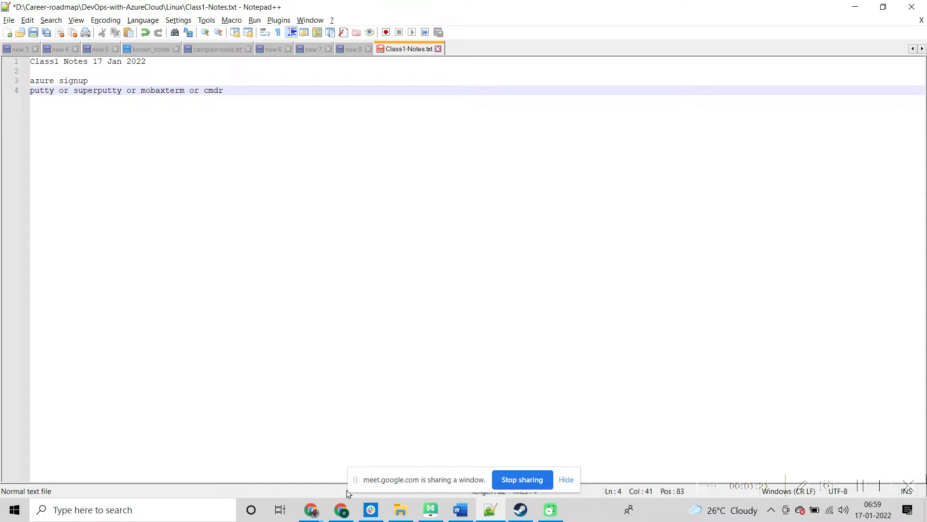
Step: Switch the Meet presentation from the notes window to the entire screen
{"action": "left_click", "coordinate": [339, 510]}
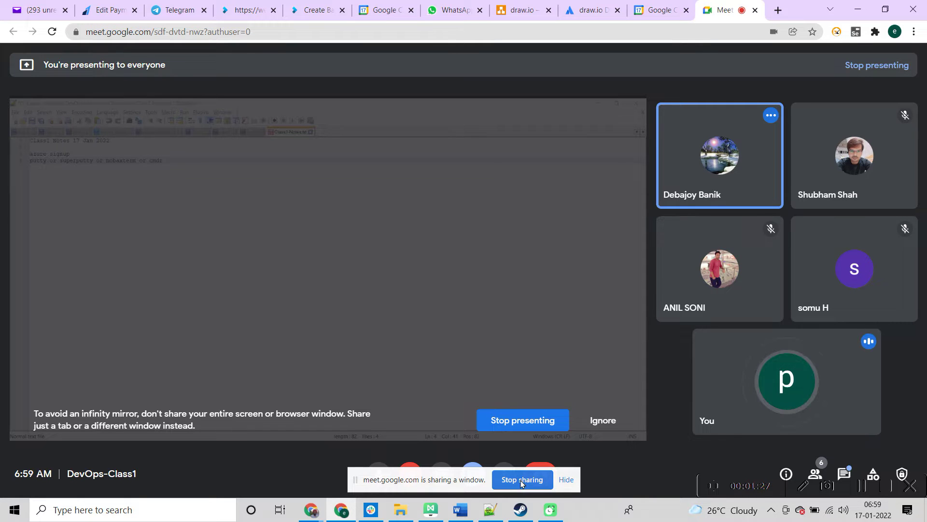
{"action": "left_click", "coordinate": [522, 420]}
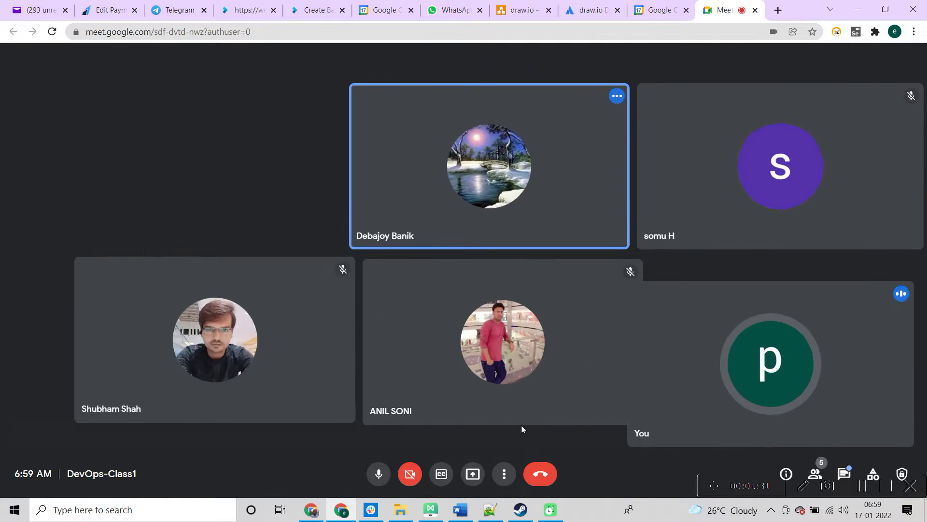
{"action": "left_click", "coordinate": [474, 476]}
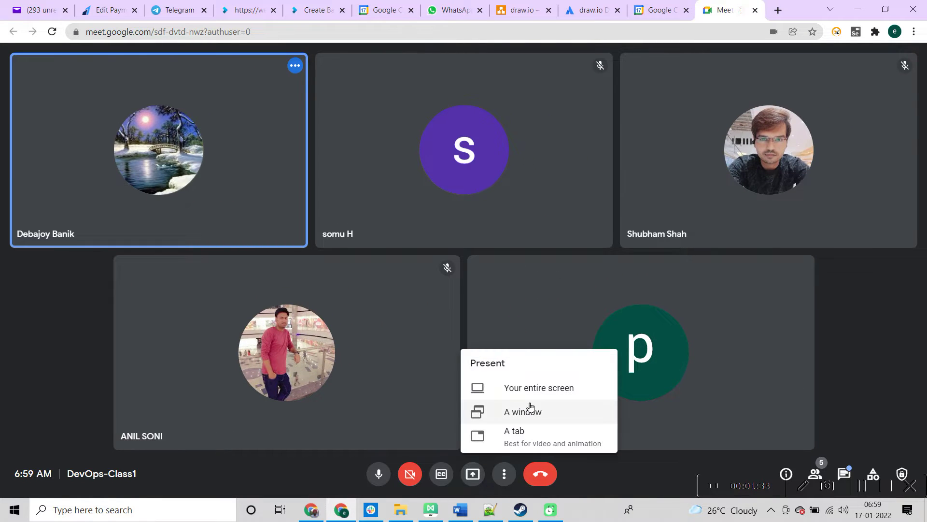
{"action": "left_click", "coordinate": [531, 392]}
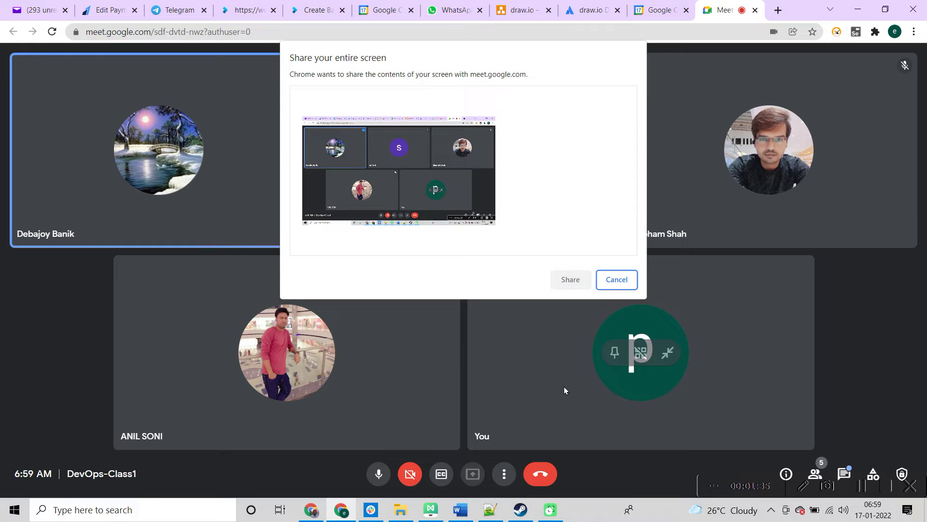
{"action": "left_click", "coordinate": [370, 166]}
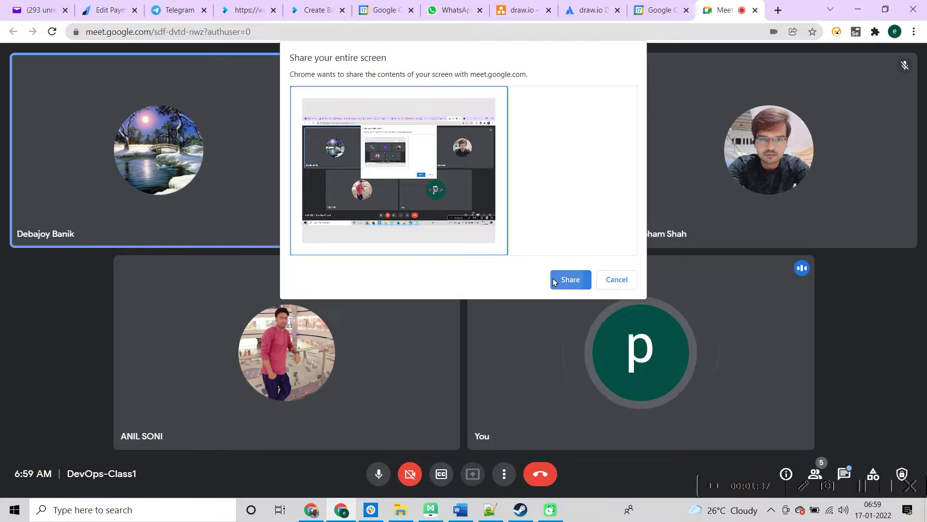
{"action": "left_click", "coordinate": [555, 280]}
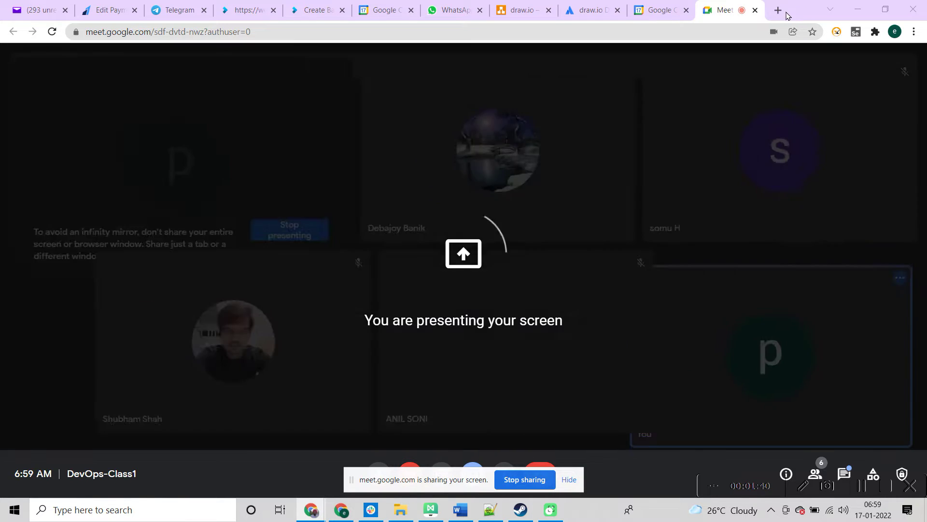
{"action": "left_click", "coordinate": [779, 11]}
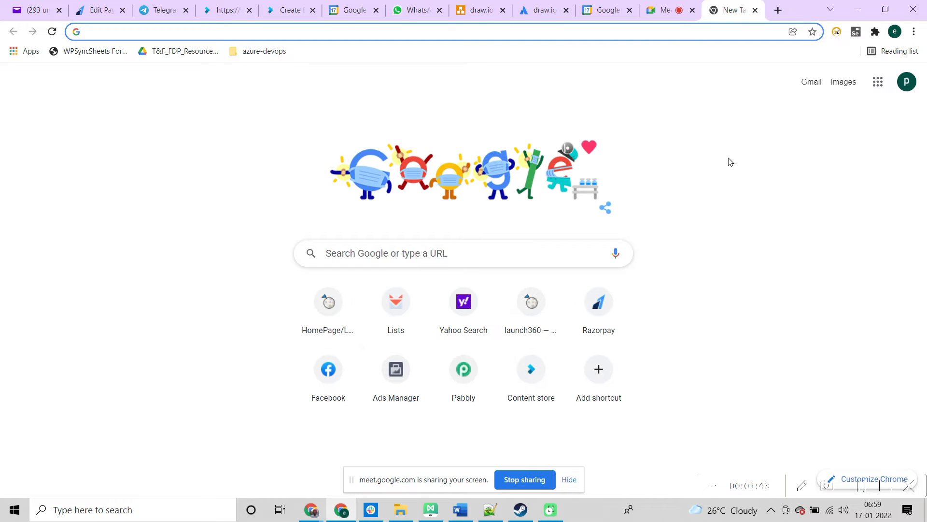
Step: Search Google for mobaxterm, open mobaxterm.mobatek.net, and select its address
{"action": "type", "text": "moba"}
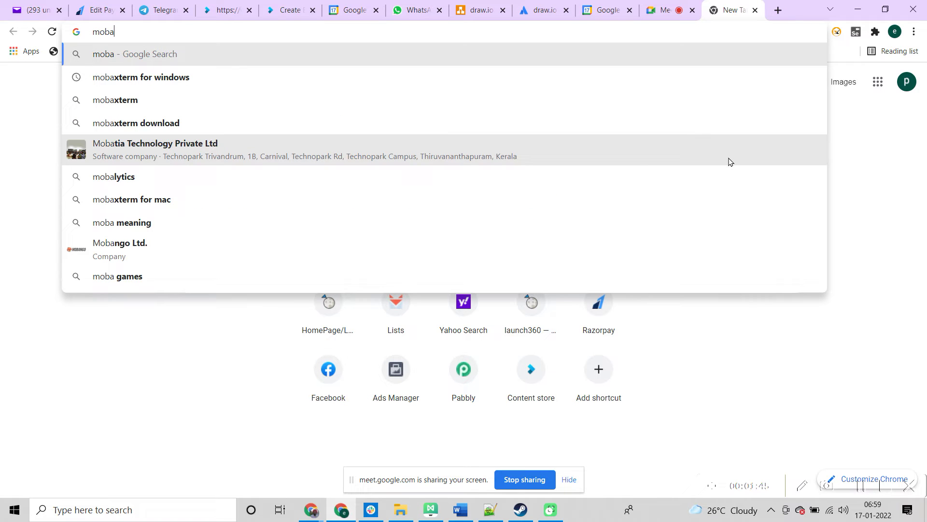
{"action": "type", "text": "xterm"}
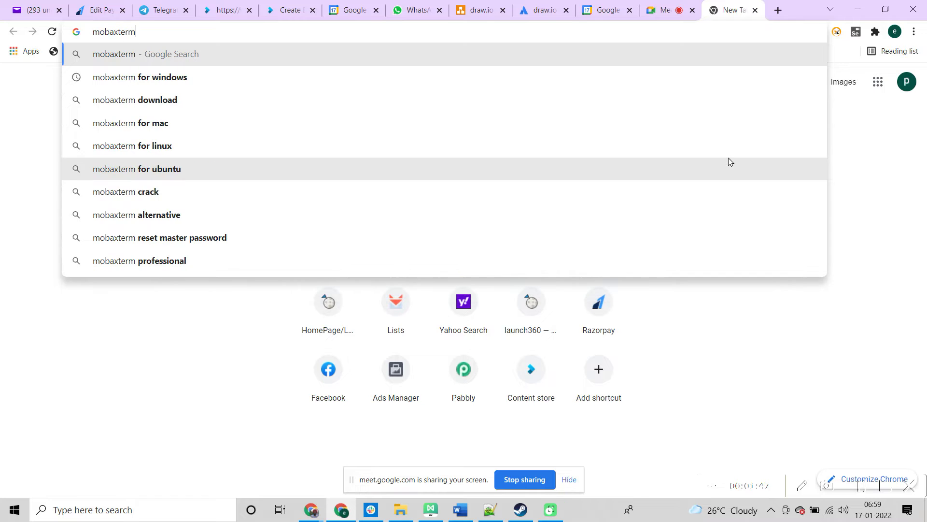
{"action": "key", "text": "Return"}
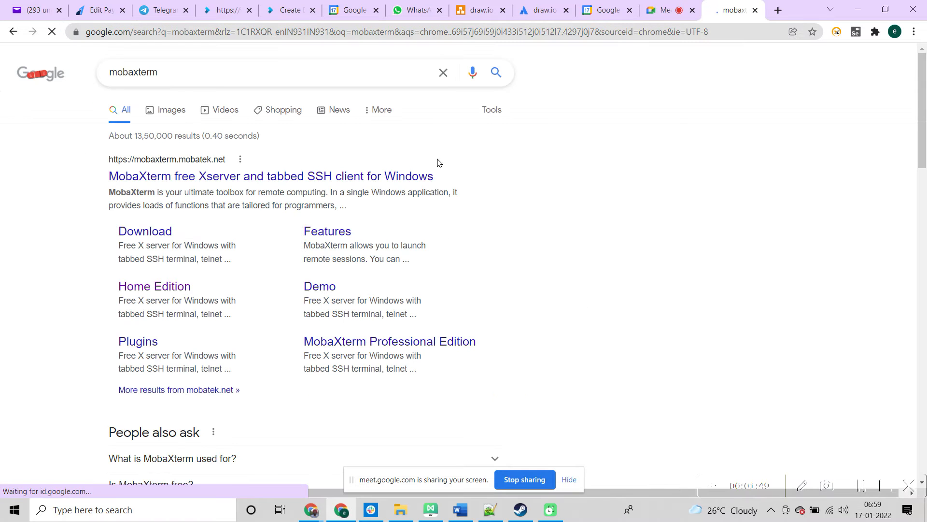
{"action": "left_click", "coordinate": [395, 182]}
{"action": "left_click", "coordinate": [574, 30]}
{"action": "key", "text": "ctrl+c"}
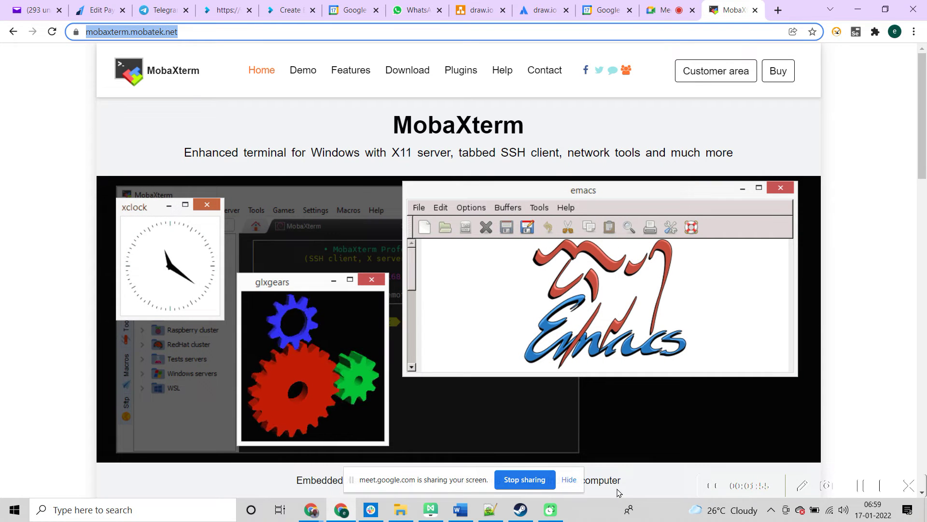
{"action": "left_click", "coordinate": [490, 510]}
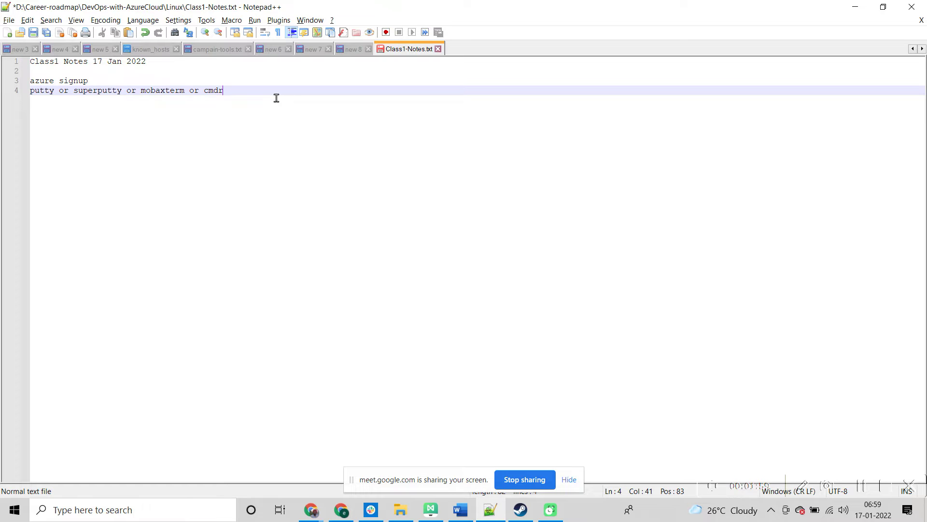
{"action": "key", "text": "Return"}
{"action": "key", "text": "ctrl+v"}
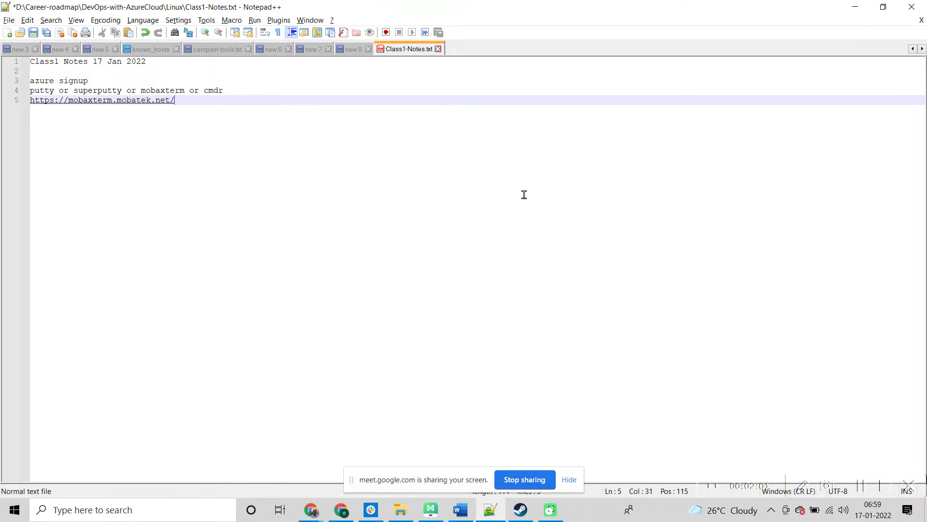
{"action": "key", "text": "alt+Tab"}
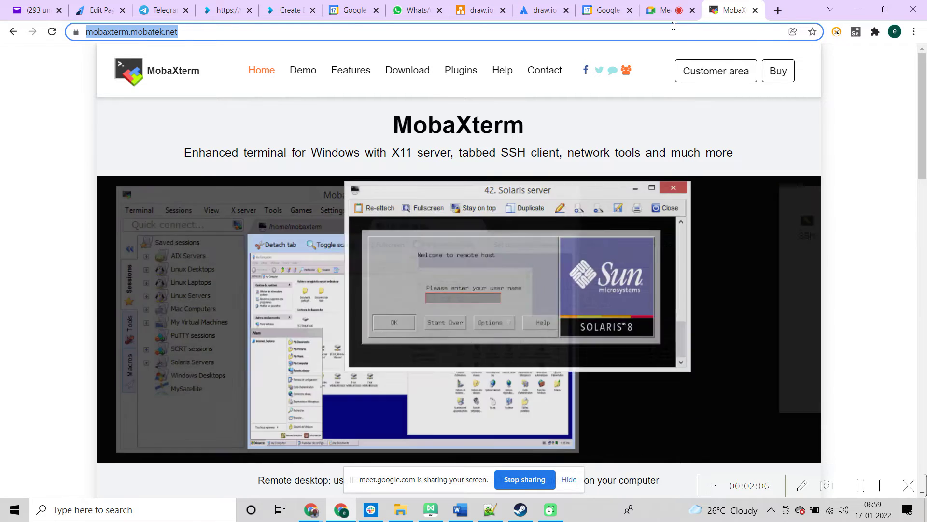
{"action": "left_click", "coordinate": [659, 14]}
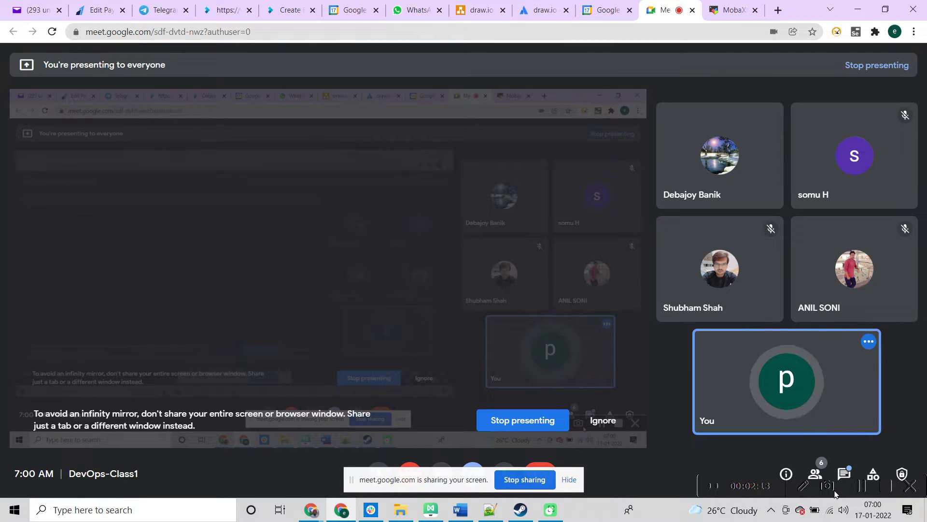
{"action": "mouse_move", "coordinate": [849, 391]}
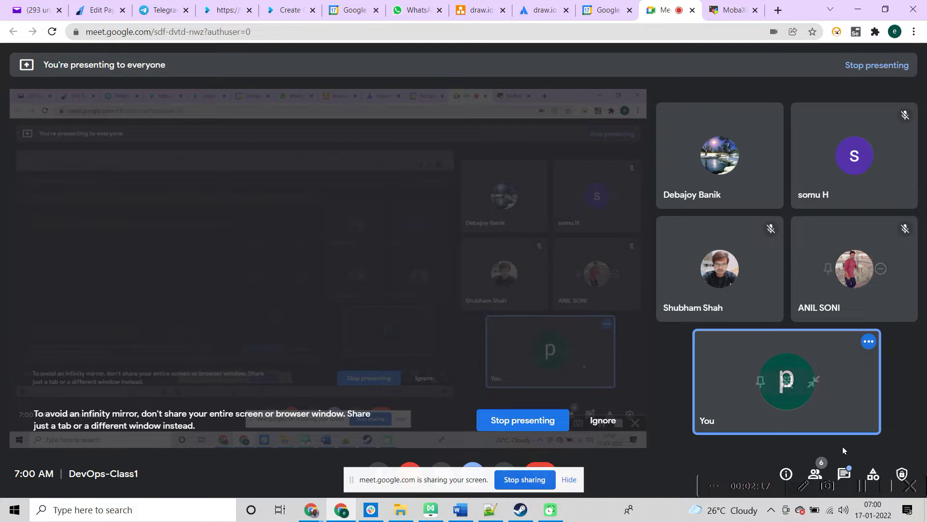
{"action": "left_click", "coordinate": [849, 477]}
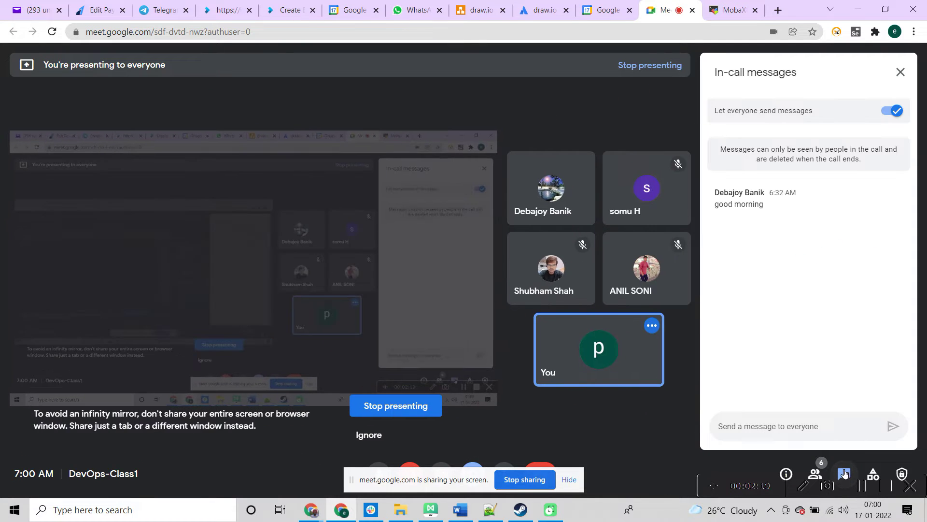
{"action": "key", "text": "ctrl+v"}
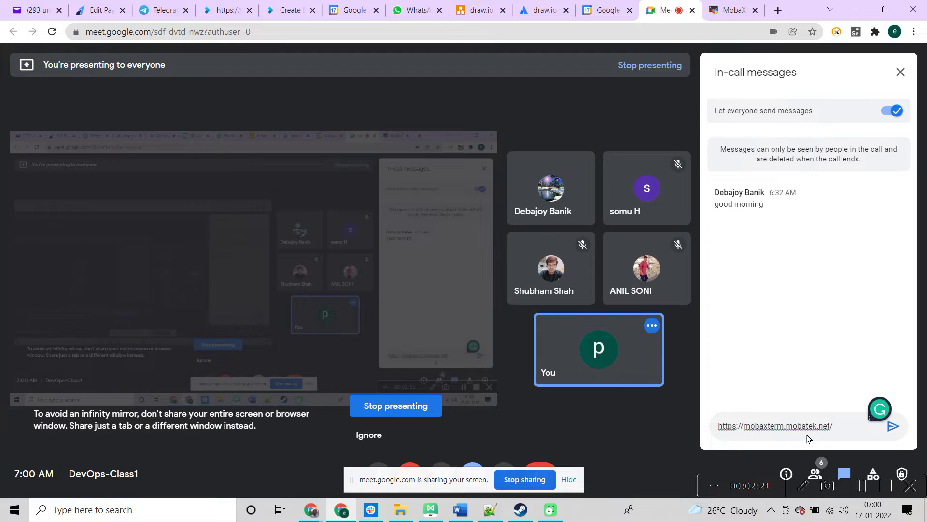
{"action": "key", "text": "Return"}
{"action": "key", "text": "alt+Tab"}
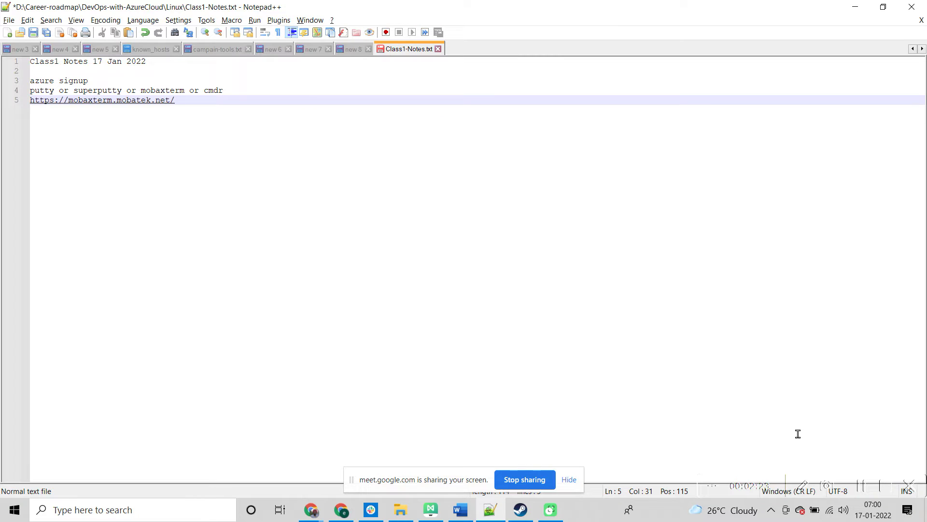
Step: Add 'maven' on line 6 of the notes, below the MobaXterm link
{"action": "key", "text": "Return"}
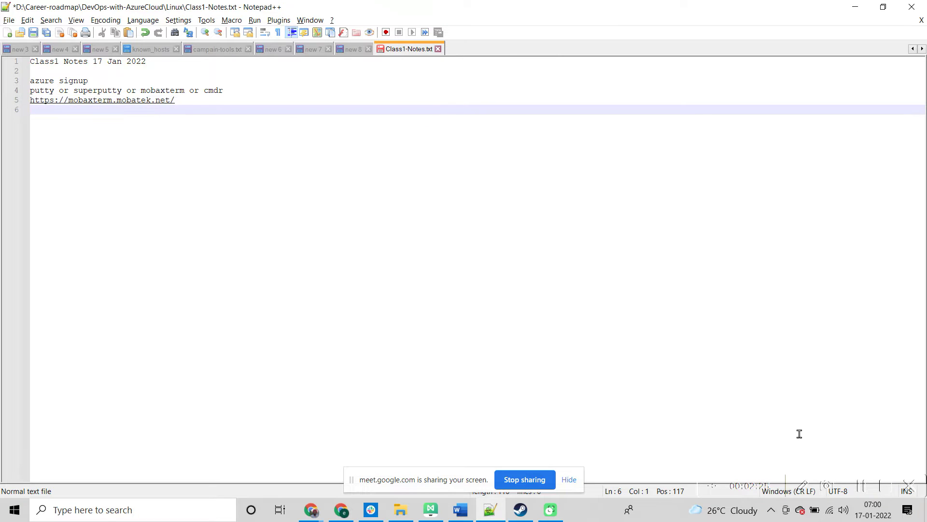
{"action": "type", "text": "maven"}
{"action": "key", "text": "alt+Tab"}
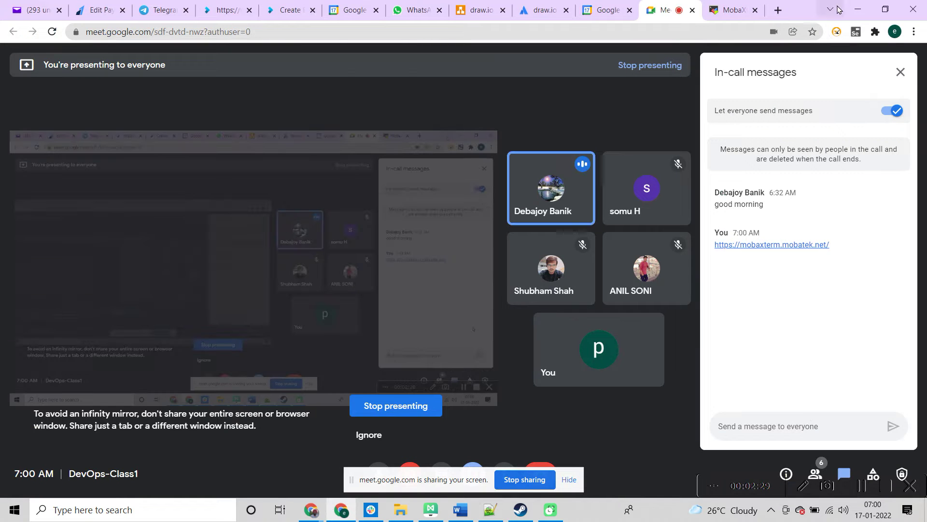
{"action": "key", "text": "alt+Tab"}
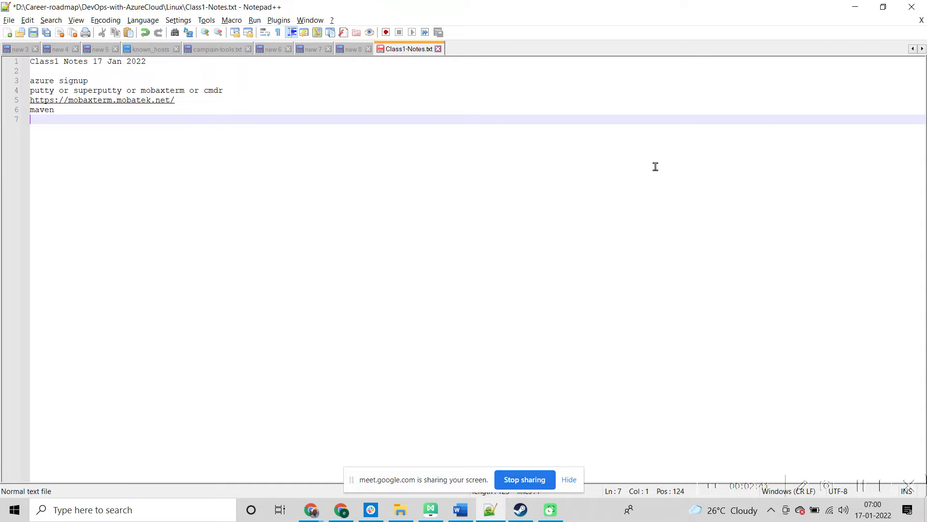
{"action": "key", "text": "alt+Tab"}
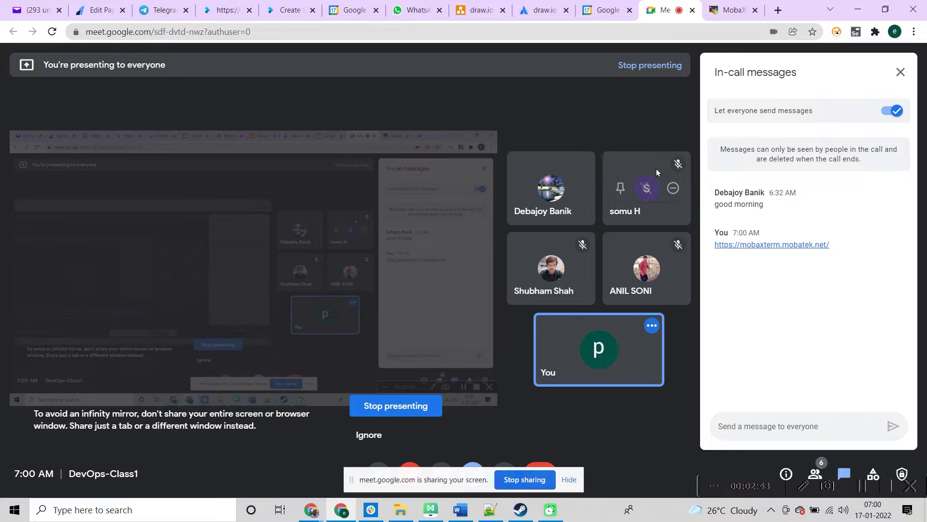
{"action": "key", "text": "alt+Tab"}
{"action": "key", "text": "alt+Tab"}
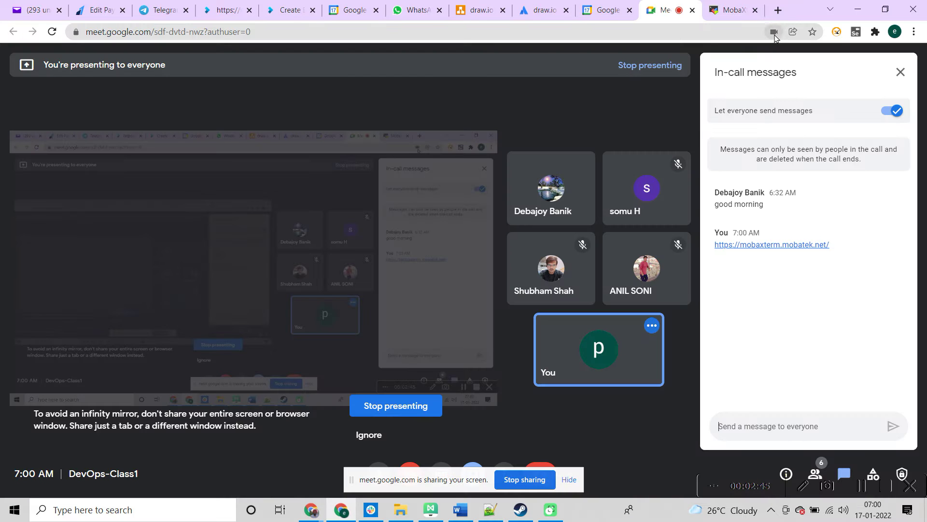
Step: Search Google for maven, open the Apache Maven 3.8.4 download page, and select its URL
{"action": "left_click", "coordinate": [775, 12]}
{"action": "type", "text": "maven"}
{"action": "key", "text": "Return"}
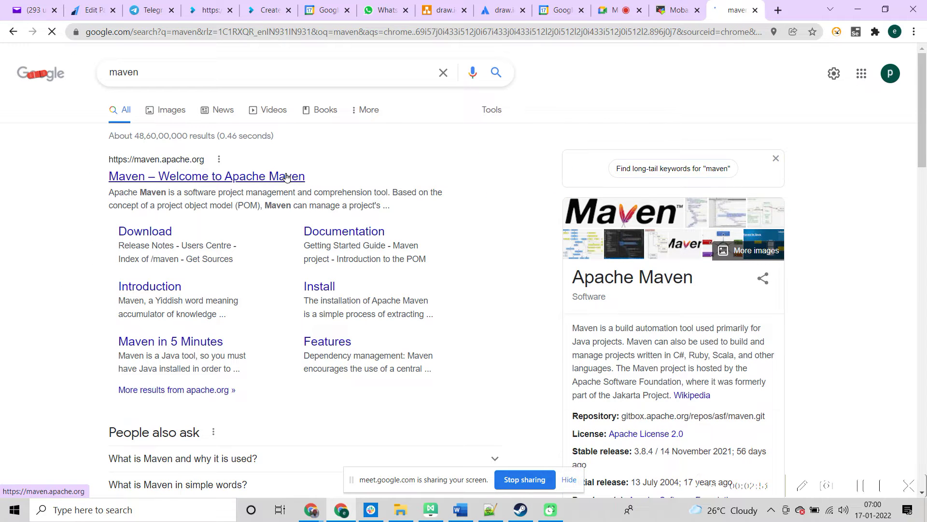
{"action": "left_click", "coordinate": [286, 177]}
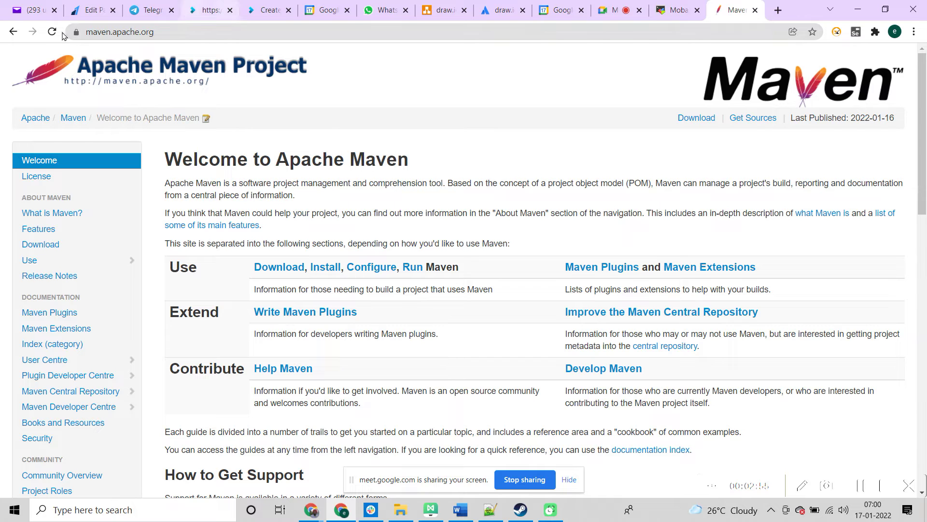
{"action": "left_click", "coordinate": [13, 31]}
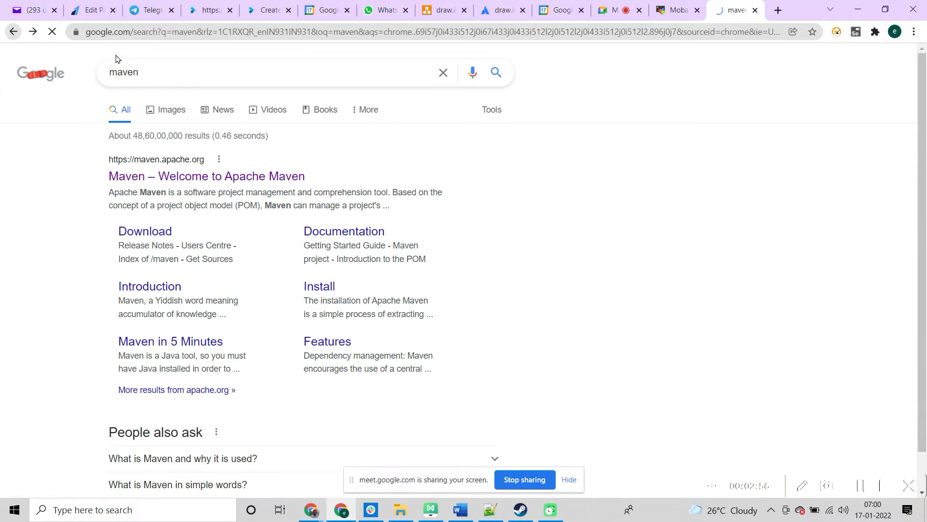
{"action": "left_click", "coordinate": [138, 231]}
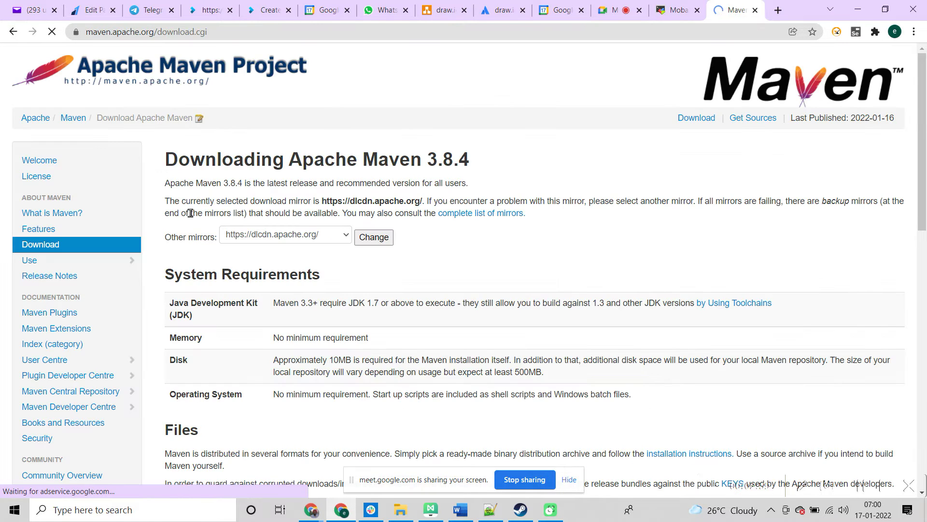
{"action": "left_click", "coordinate": [342, 32]}
{"action": "key", "text": "ctrl+c"}
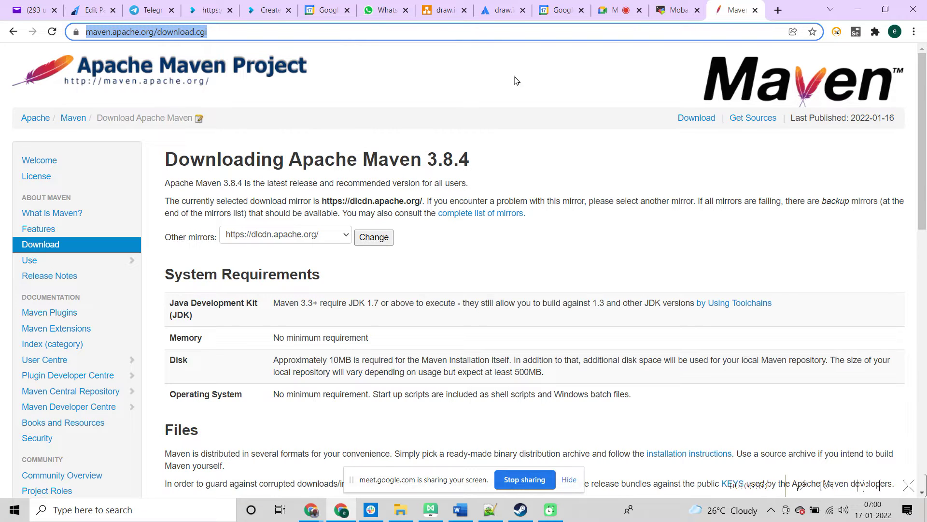
{"action": "key", "text": "alt+Tab"}
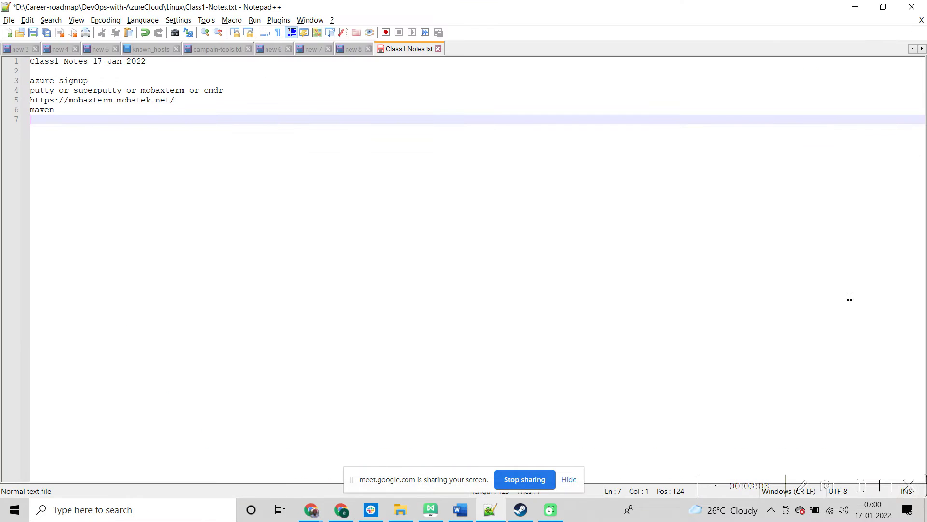
{"action": "key", "text": "Return"}
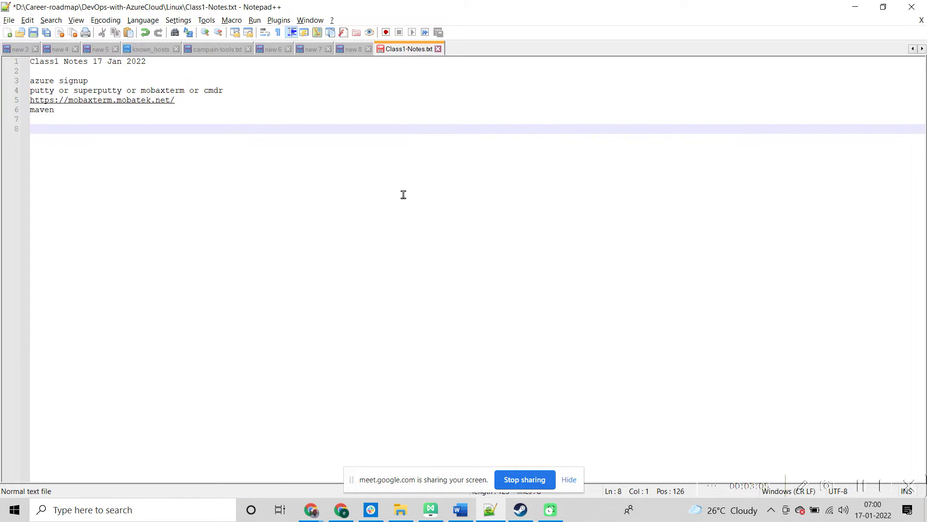
{"action": "key", "text": "Up"}
{"action": "key", "text": "ctrl+v"}
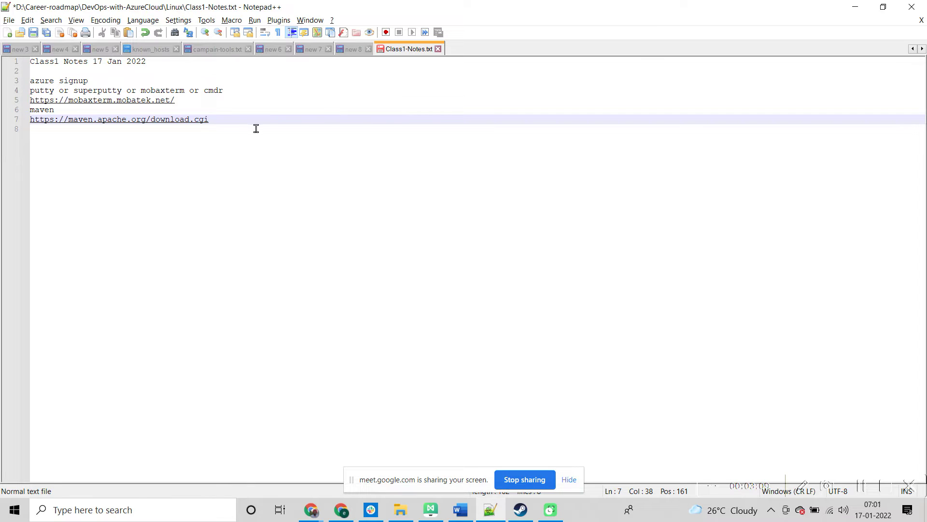
{"action": "key", "text": "Return"}
{"action": "type", "text": "java"}
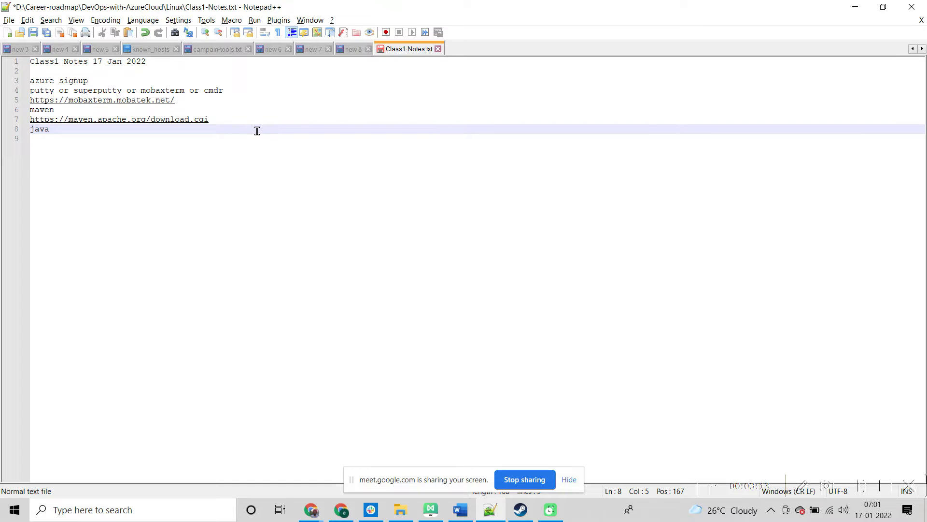
{"action": "key", "text": "Return"}
{"action": "key", "text": "alt+Tab"}
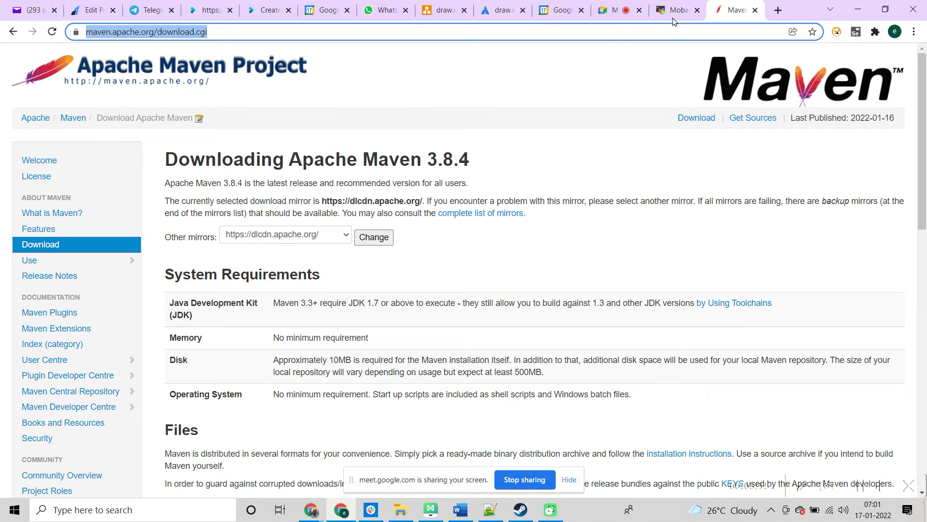
Step: Search 'java development kit' and open Oracle's JDK 8 install overview at its Microsoft Windows section, selecting its URL
{"action": "left_click", "coordinate": [775, 11]}
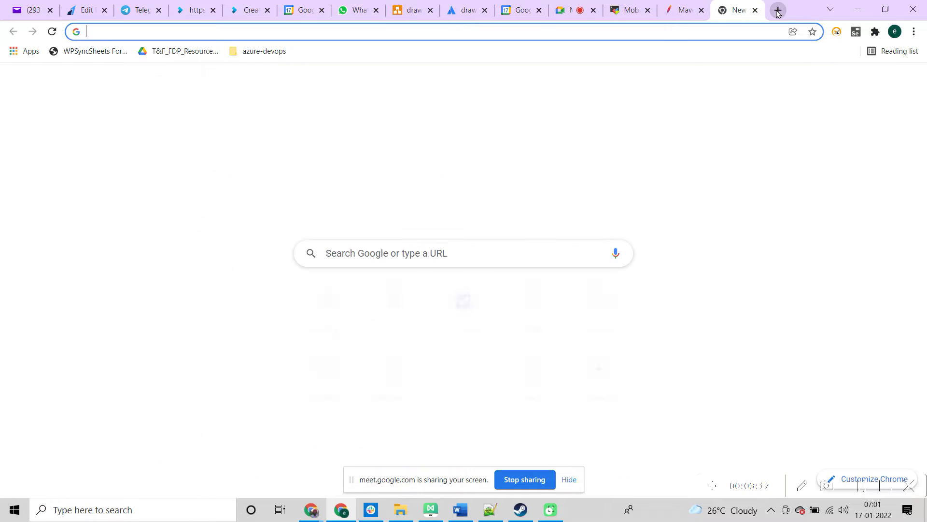
{"action": "type", "text": "java"}
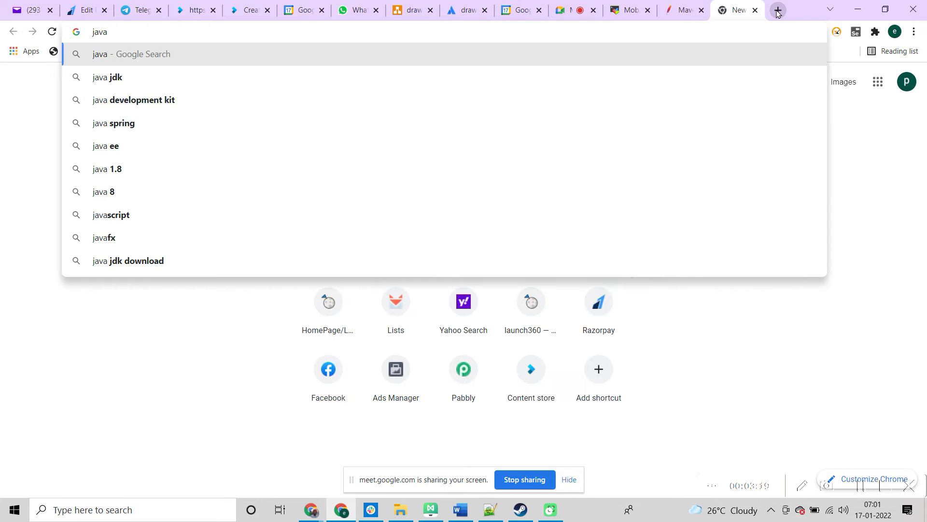
{"action": "left_click", "coordinate": [295, 104]}
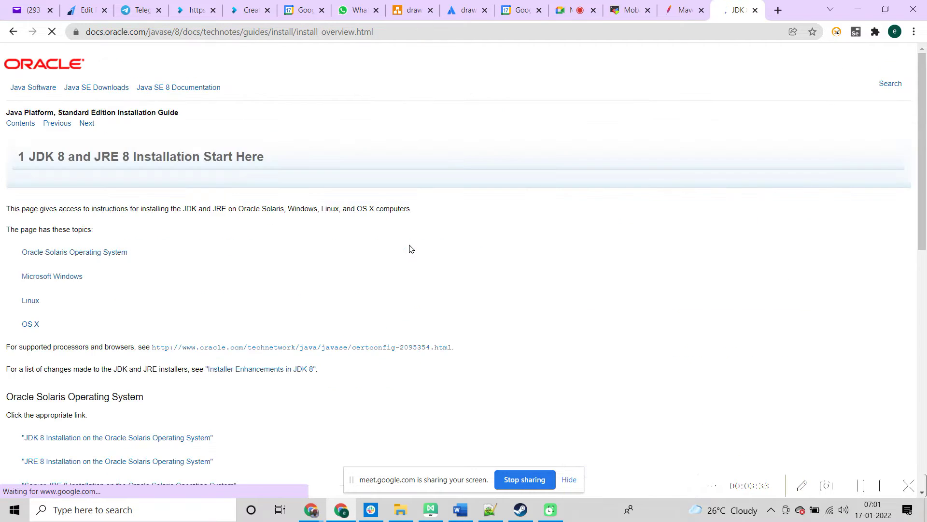
{"action": "left_click_drag", "start_coordinate": [924, 139], "coordinate": [916, 179]}
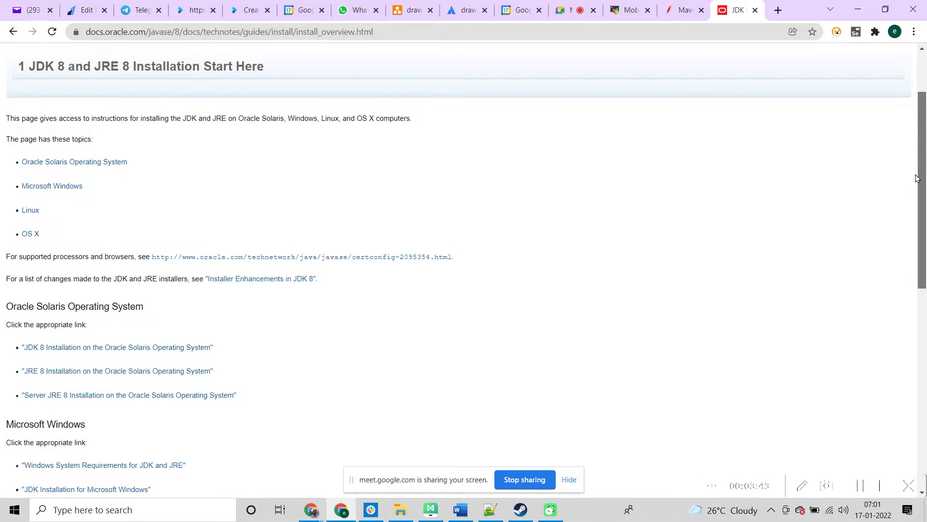
{"action": "left_click_drag", "start_coordinate": [916, 178], "coordinate": [917, 180]}
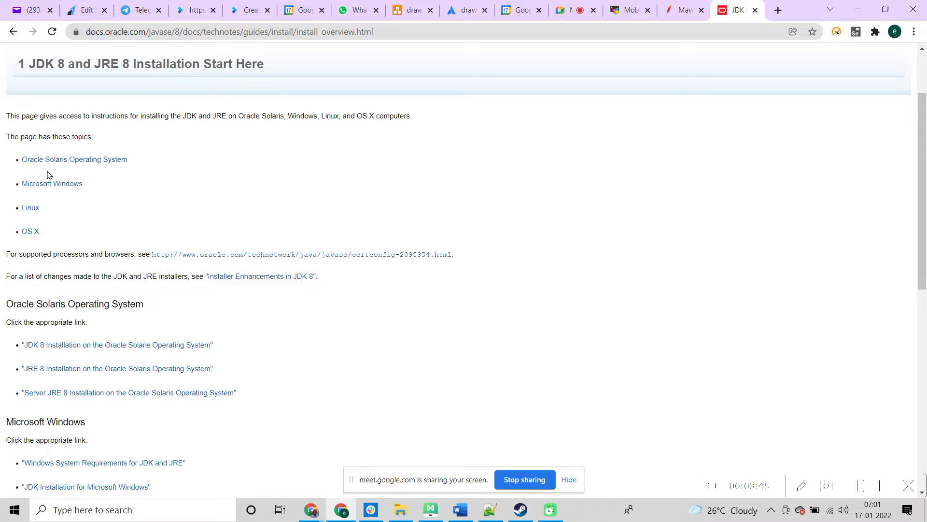
{"action": "left_click", "coordinate": [49, 184]}
{"action": "left_click", "coordinate": [473, 27]}
{"action": "key", "text": "ctrl+c"}
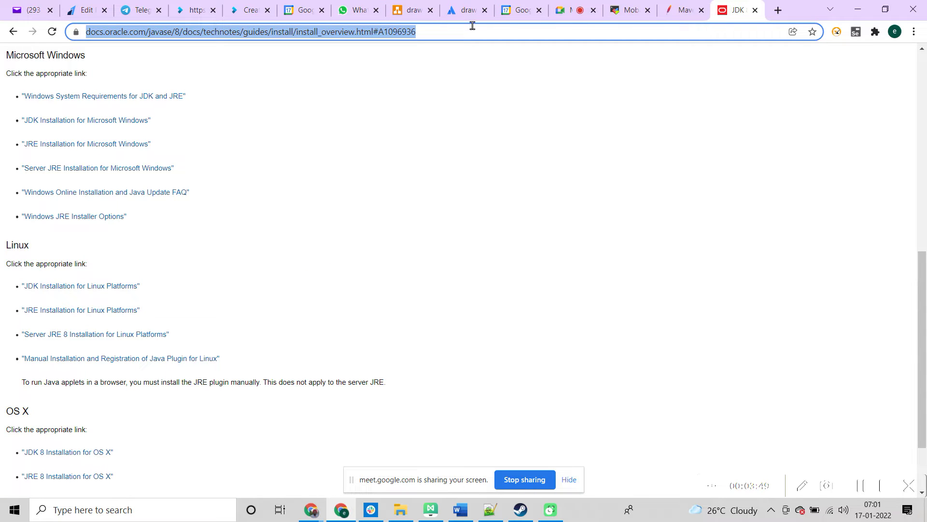
Step: Paste the Oracle install-overview URL onto line 9 of the class notes and start a new line
{"action": "key", "text": "alt+Tab"}
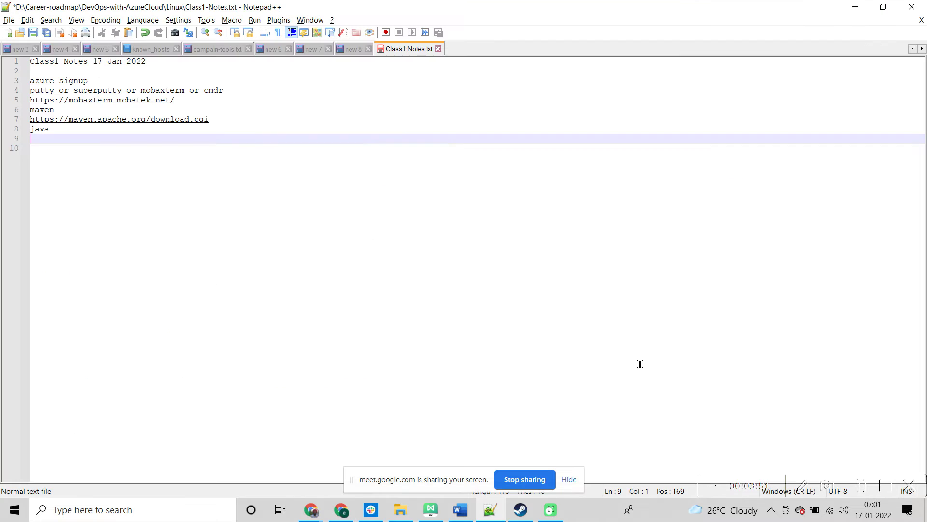
{"action": "key", "text": "ctrl+v"}
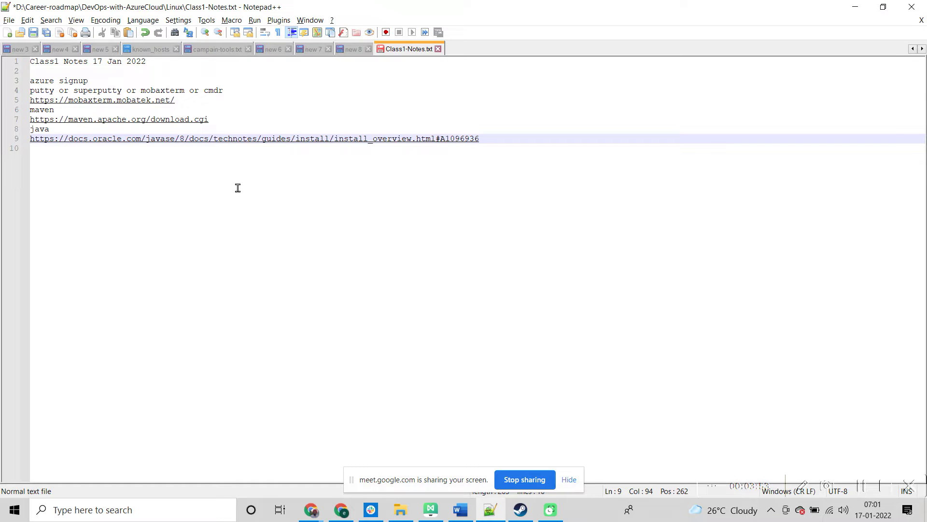
{"action": "key", "text": "Return"}
Step: Select the 'azure signup' note text in Class1-Notes.txt and return to the Oracle install page
{"action": "key", "text": "alt+Tab"}
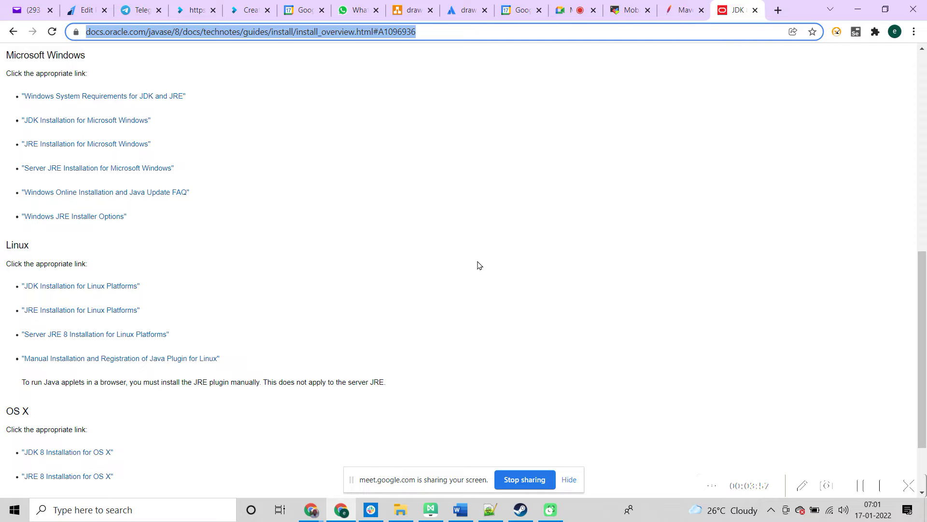
{"action": "key", "text": "alt+Tab"}
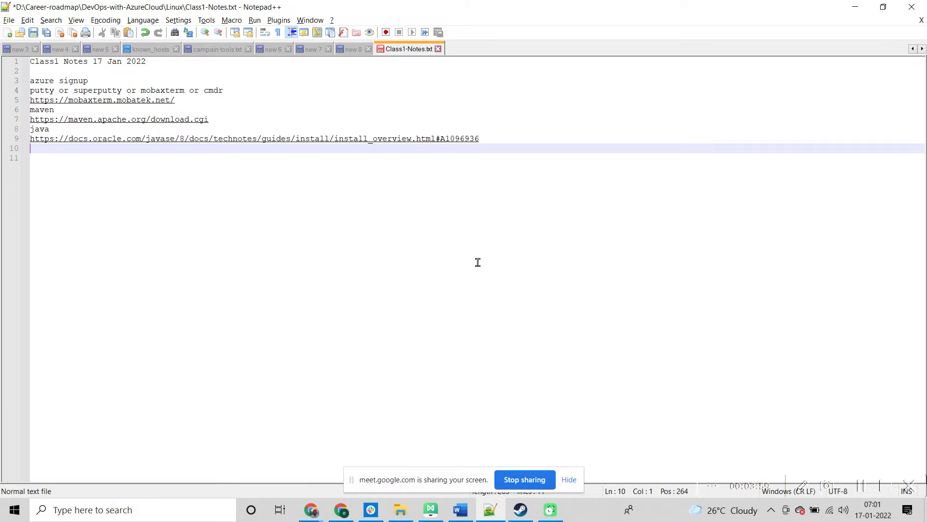
{"action": "key", "text": "alt+Tab"}
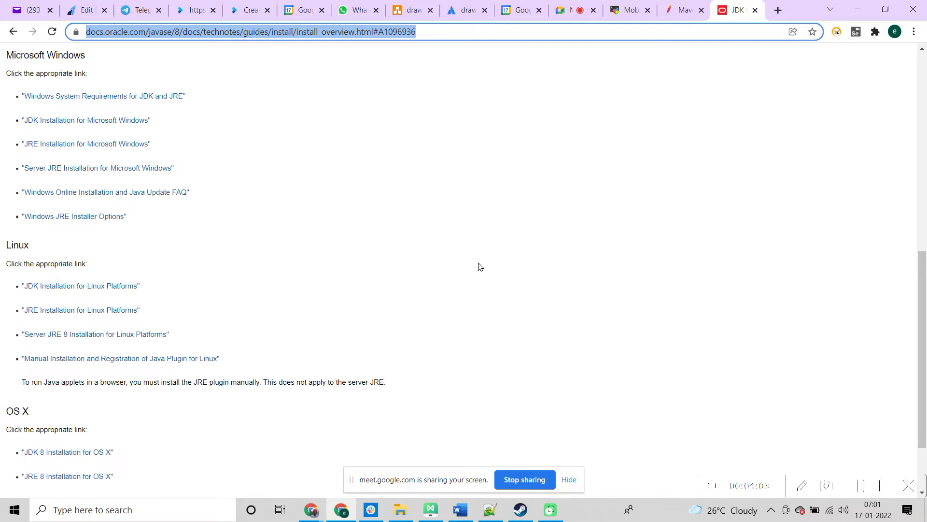
{"action": "key", "text": "alt+Tab"}
{"action": "key", "text": "alt+Tab"}
{"action": "key", "text": "alt+Tab"}
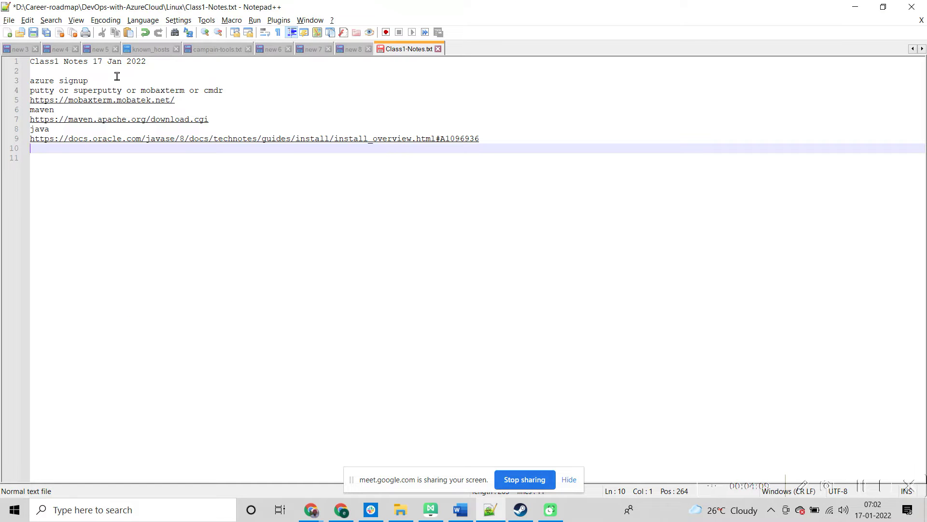
{"action": "left_click_drag", "start_coordinate": [97, 81], "coordinate": [28, 82]}
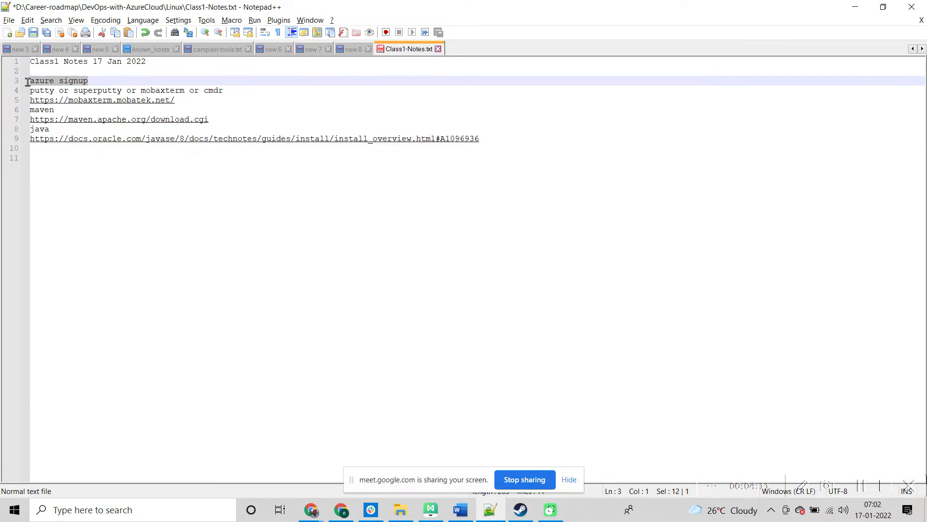
{"action": "key", "text": "alt+Tab"}
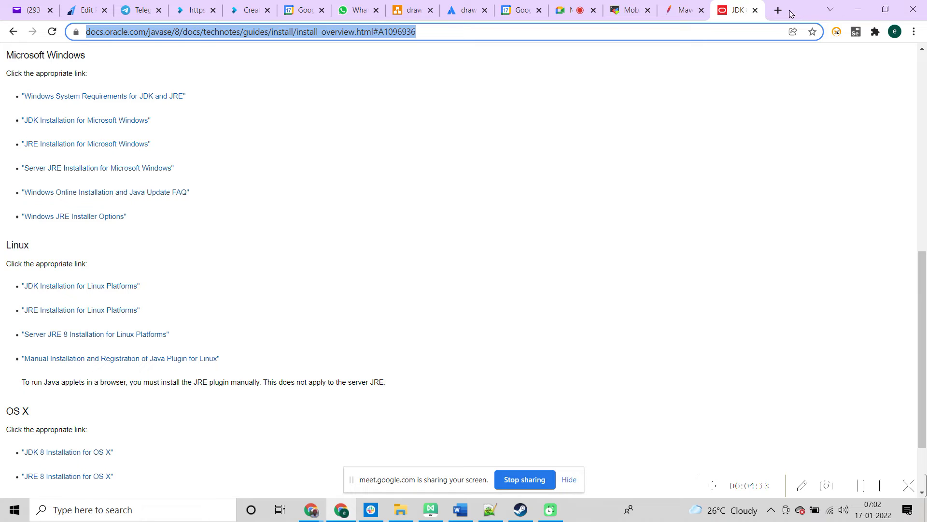
Step: Google 'azure portal login' in a new tab and open the Microsoft Azure portal result
{"action": "left_click", "coordinate": [778, 10]}
{"action": "type", "text": "azure"}
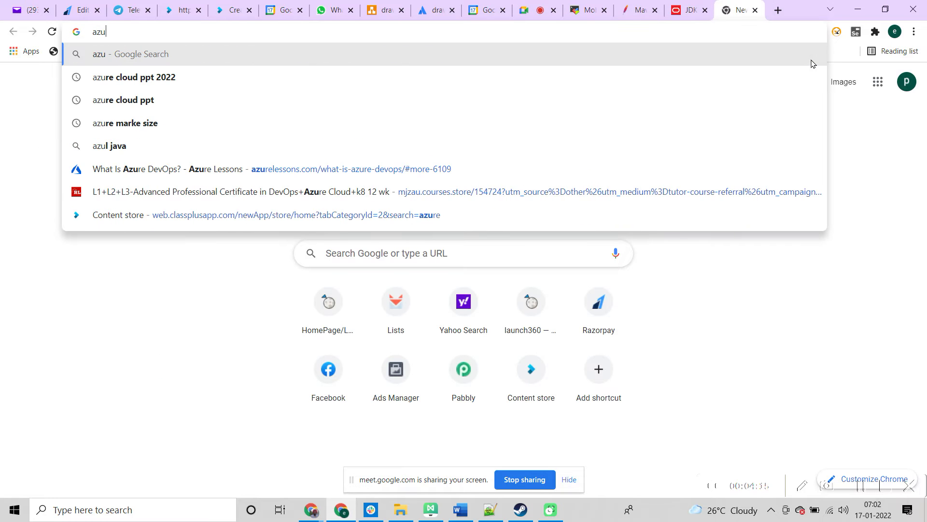
{"action": "key", "text": "BackSpace"}
{"action": "type", "text": "po"}
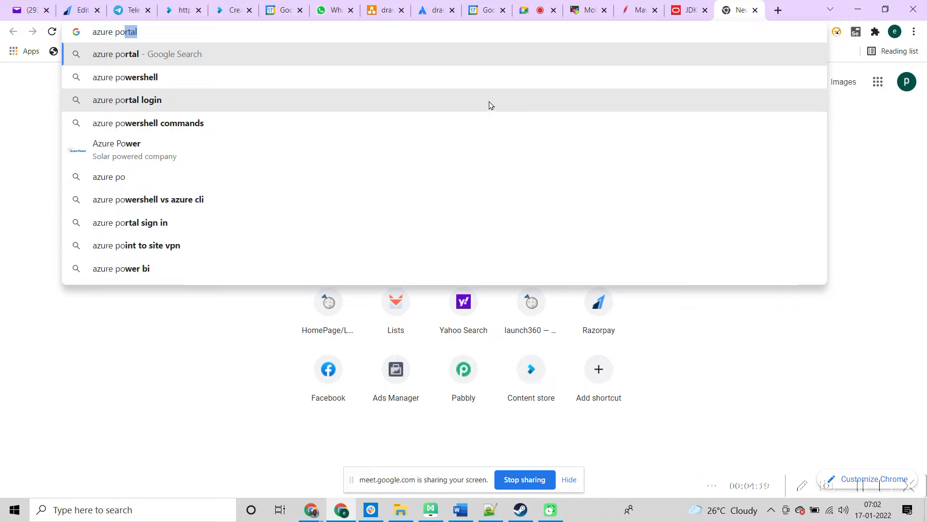
{"action": "left_click", "coordinate": [473, 105]}
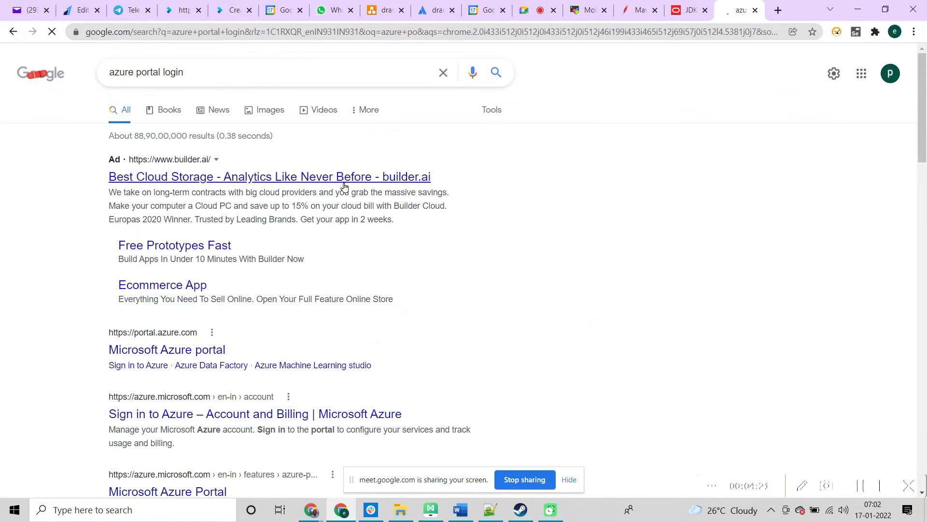
{"action": "left_click", "coordinate": [200, 355]}
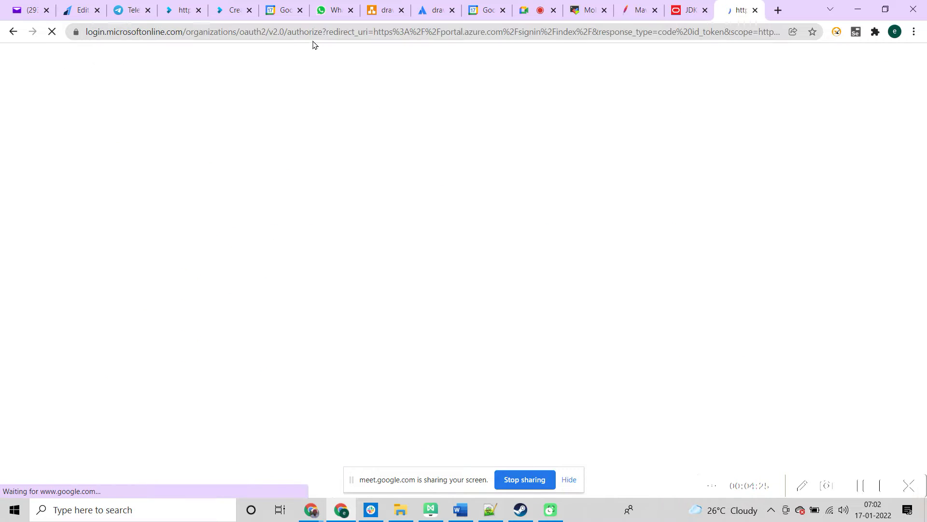
Step: Sign in to Azure with the existing listed account and its password, then back out of the locked-account notice
{"action": "left_click", "coordinate": [305, 32]}
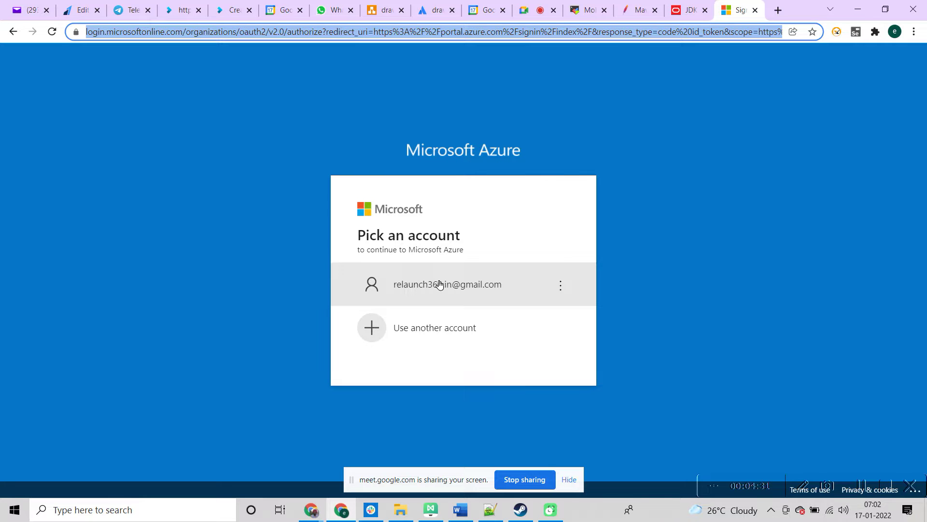
{"action": "left_click", "coordinate": [439, 284]}
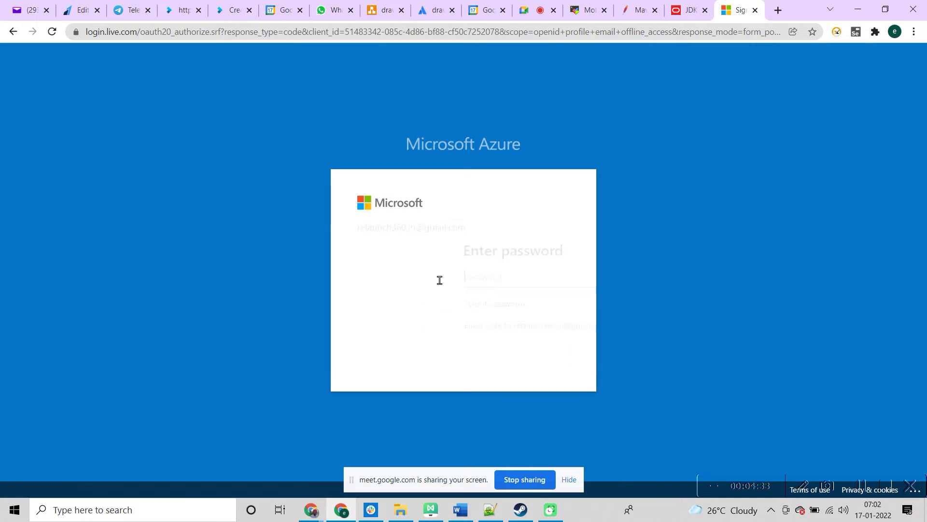
{"action": "type", "text": "•"}
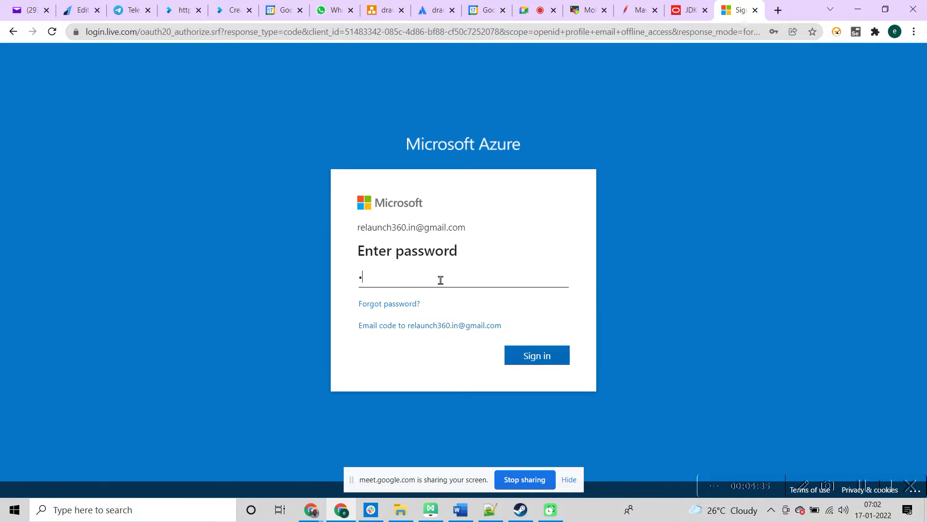
{"action": "type", "text": "•••••••••••"}
{"action": "key", "text": "Return"}
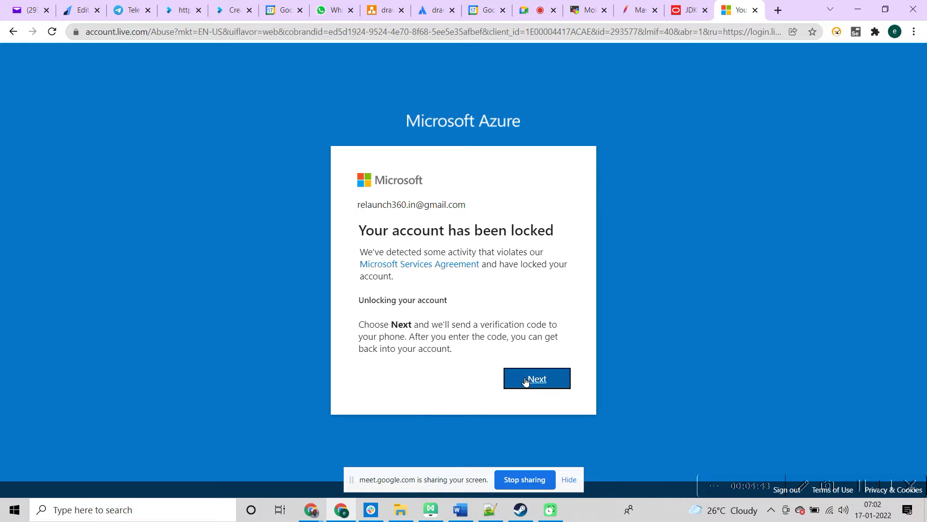
{"action": "left_click", "coordinate": [13, 31]}
{"action": "left_click", "coordinate": [100, 36]}
Step: Reopen the Azure portal via search and start signing in with a different account's e-mail address
{"action": "type", "text": "a"}
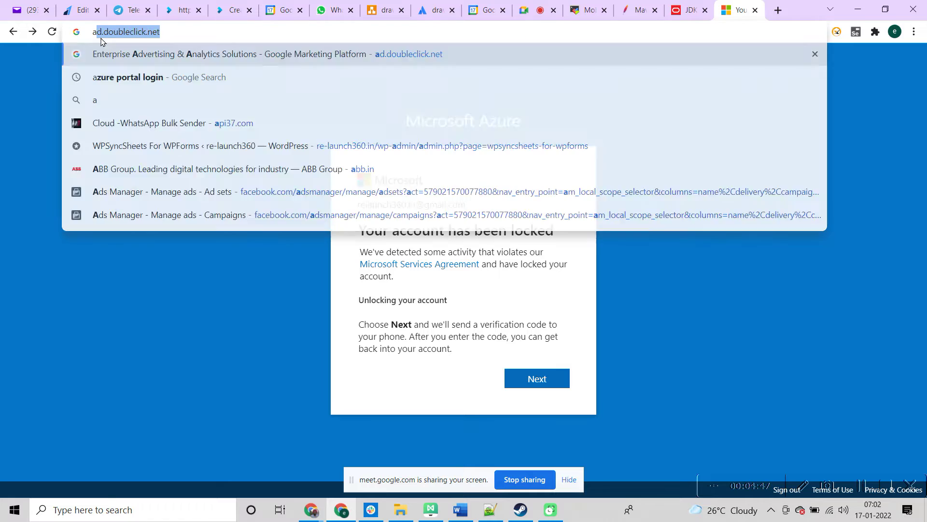
{"action": "type", "text": "zure"}
{"action": "key", "text": "Return"}
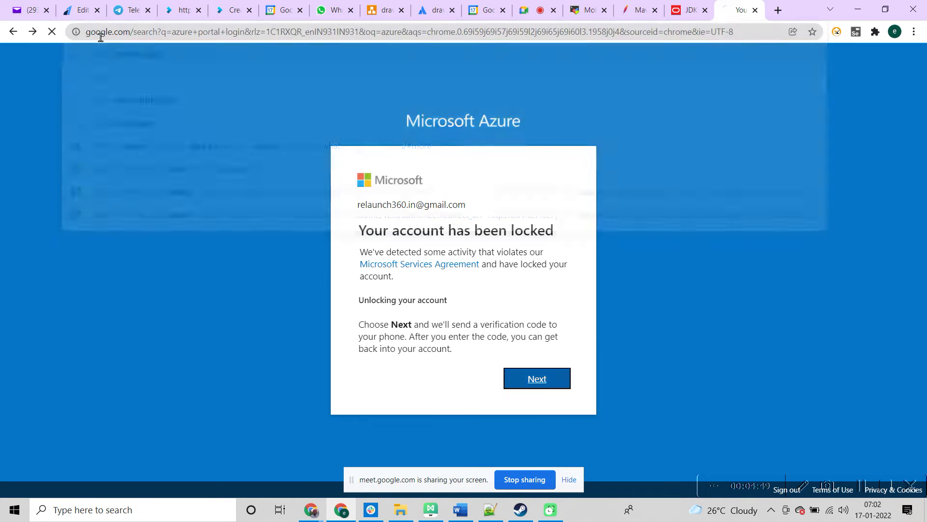
{"action": "left_click", "coordinate": [197, 181]}
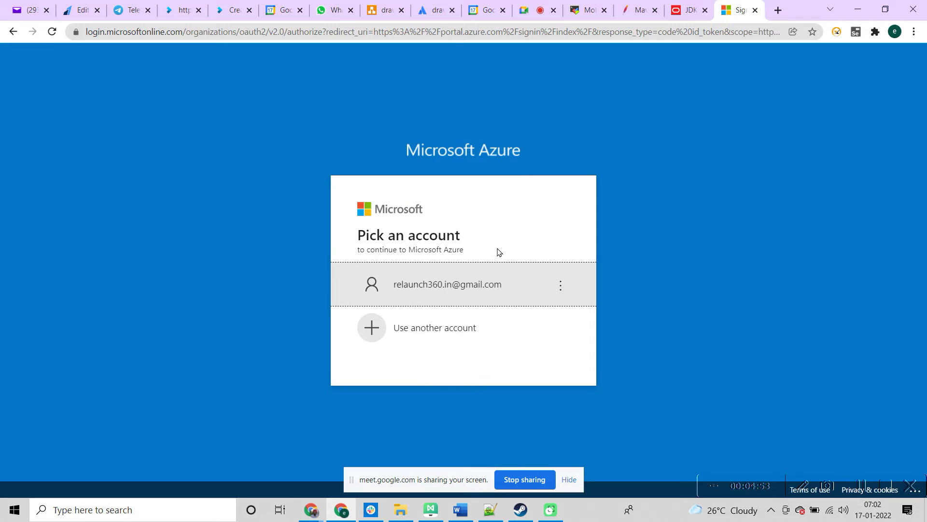
{"action": "left_click", "coordinate": [465, 327]}
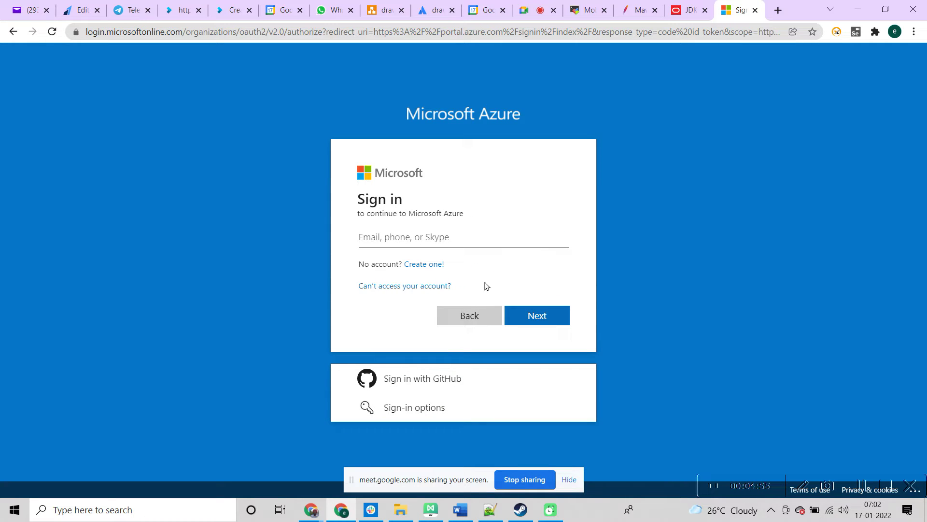
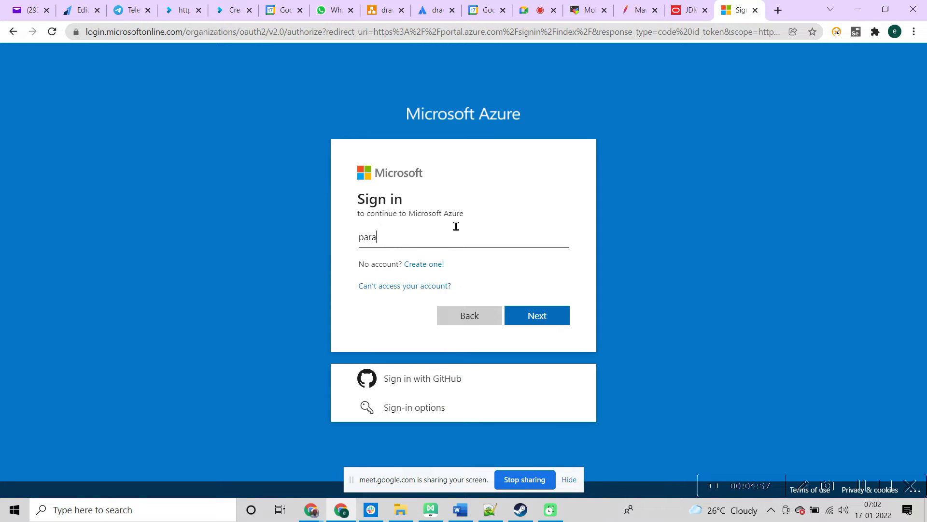
{"action": "left_click", "coordinate": [543, 320]}
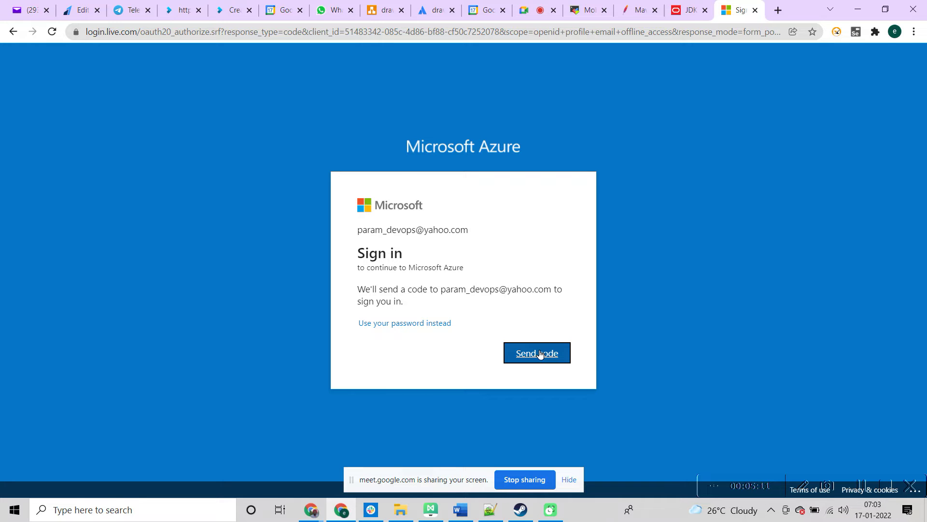
Step: Sign in with another account's e-mail and password, which Azure rejects as incorrect
{"action": "left_click", "coordinate": [10, 33]}
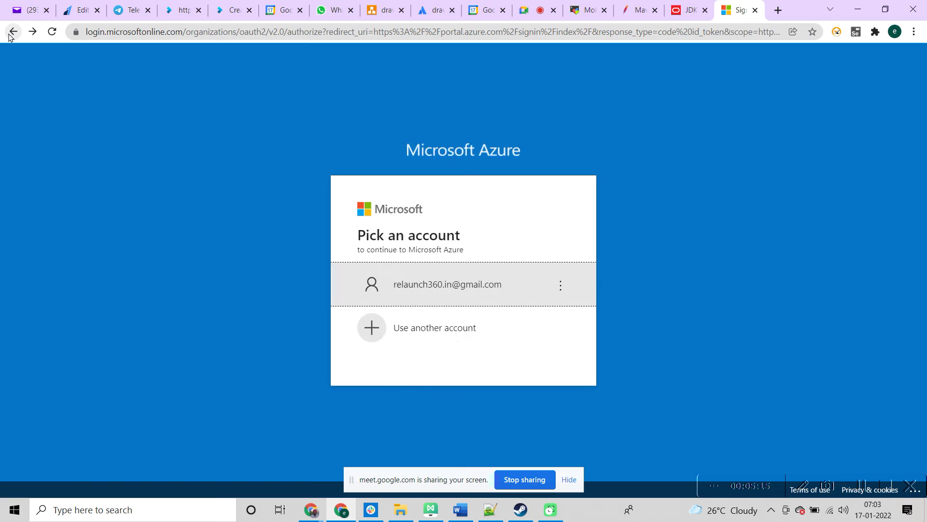
{"action": "left_click", "coordinate": [399, 327]}
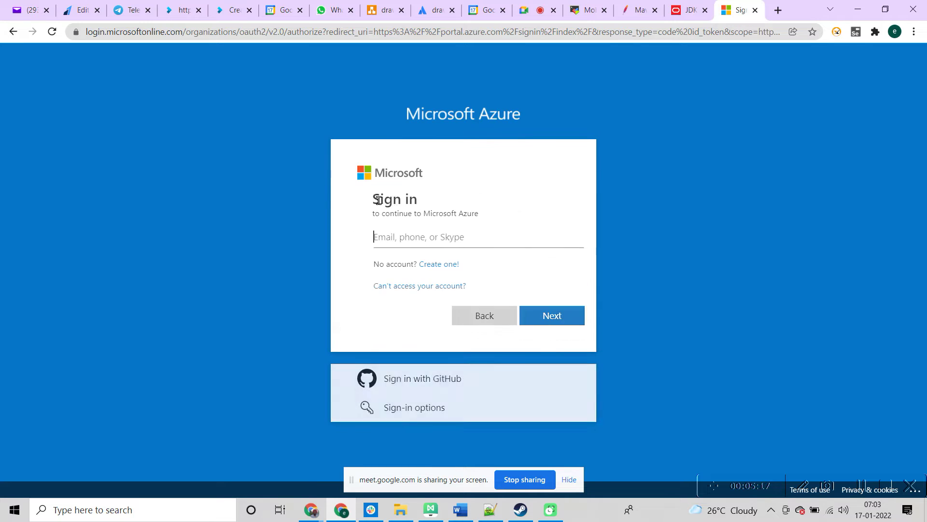
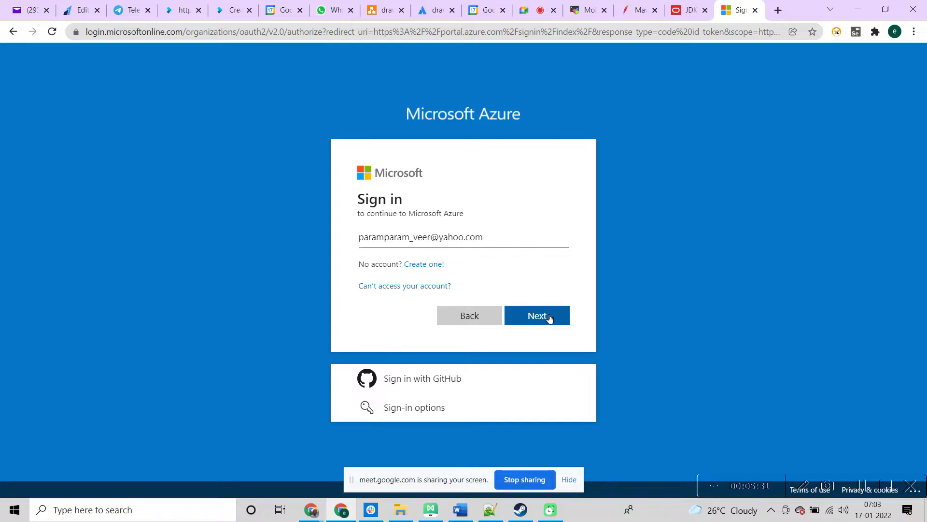
{"action": "left_click", "coordinate": [549, 317]}
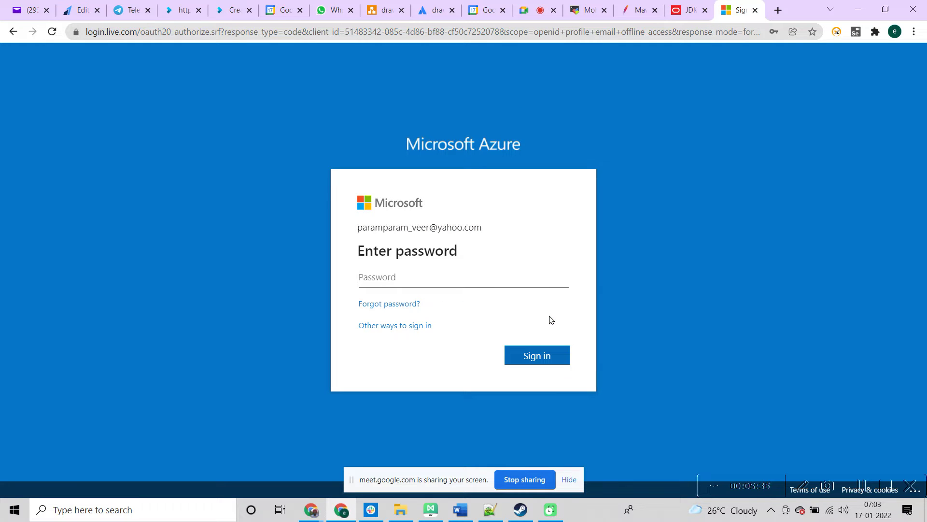
{"action": "type", "text": "*********"}
{"action": "left_click", "coordinate": [519, 352]}
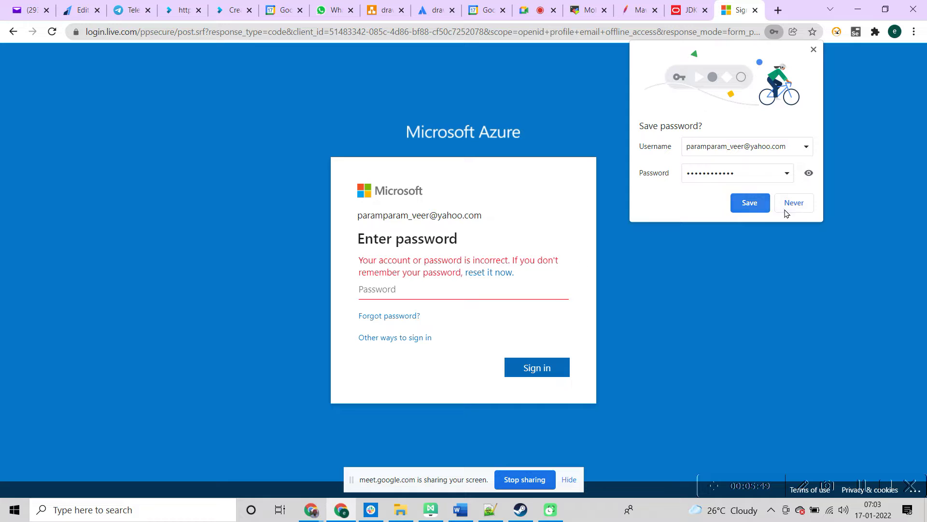
Step: Decline saving the password and follow the reset link to the Verify your identity page
{"action": "left_click", "coordinate": [787, 205]}
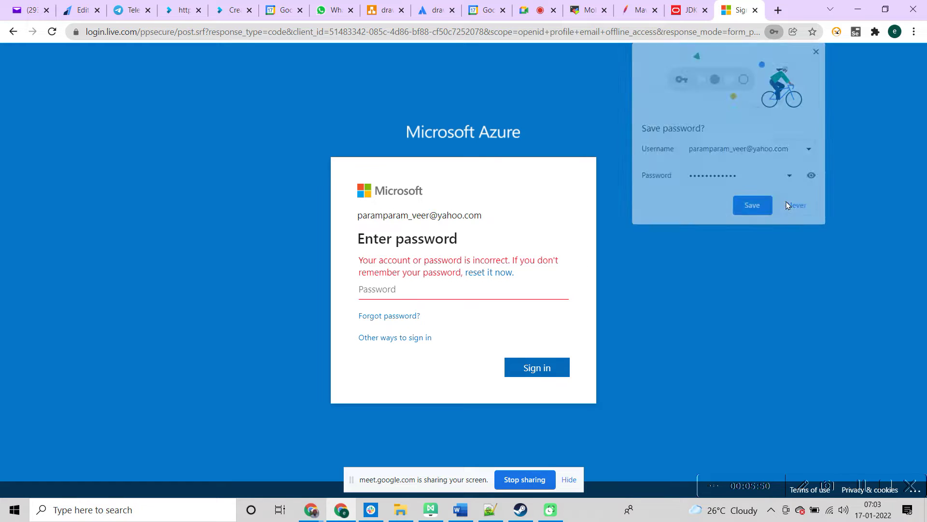
{"action": "left_click", "coordinate": [480, 273]}
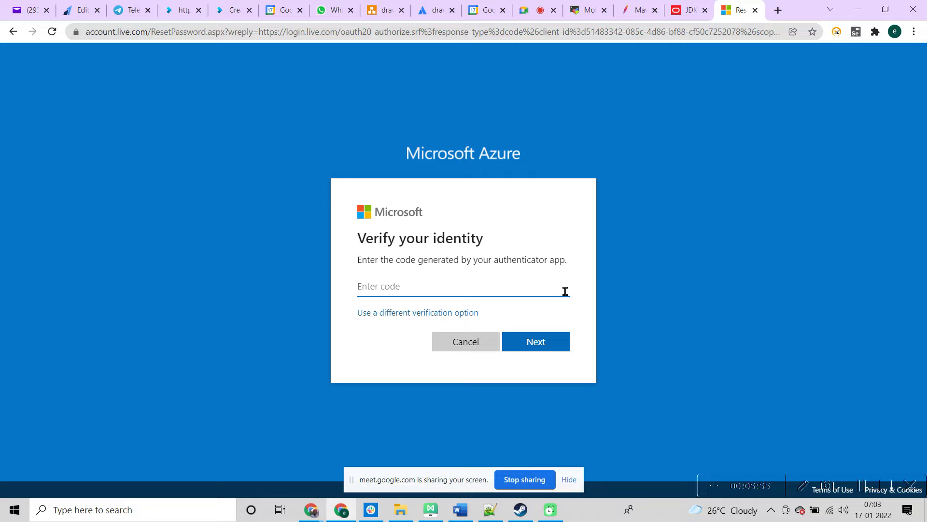
{"action": "left_click", "coordinate": [30, 10]}
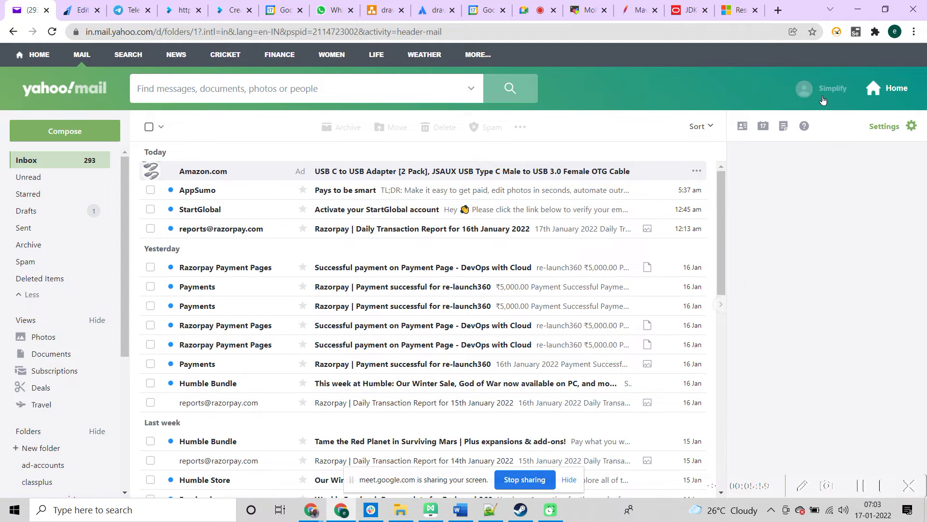
Step: Switch Yahoo Mail to the other signed-in account, view its inbox, then close the Yahoo Mail tab
{"action": "left_click", "coordinate": [826, 88]}
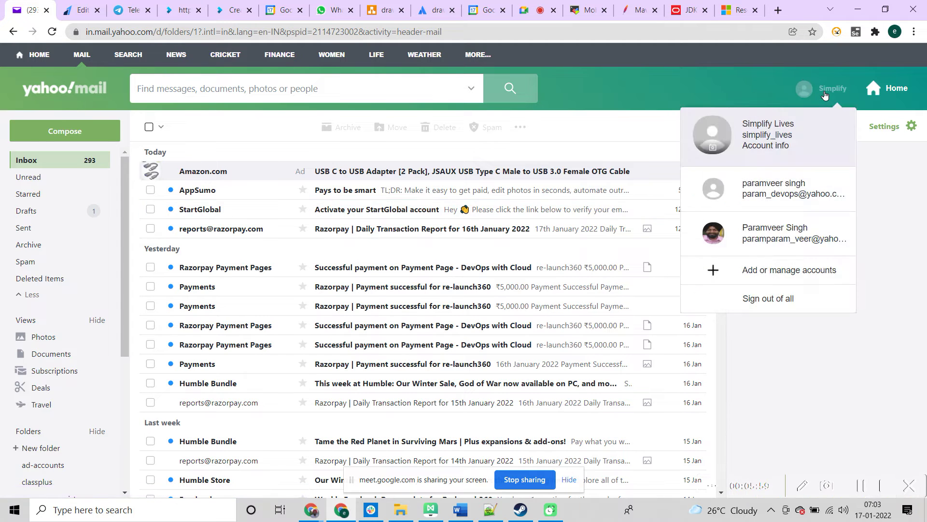
{"action": "left_click", "coordinate": [769, 230]}
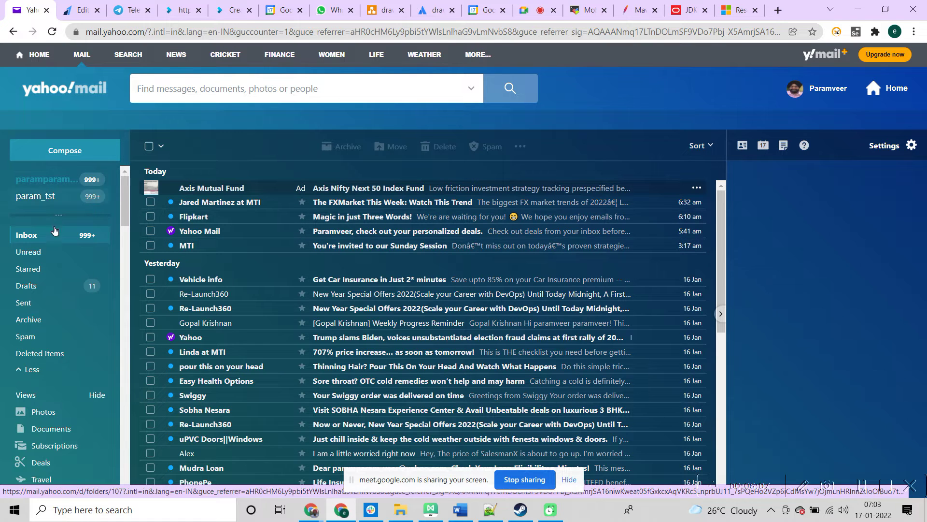
{"action": "left_click", "coordinate": [34, 238]}
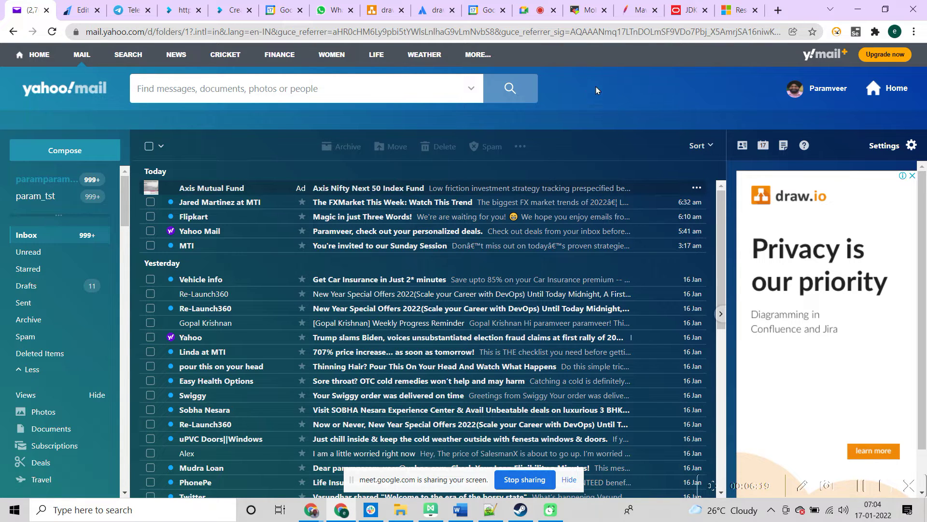
{"action": "left_click", "coordinate": [47, 10]}
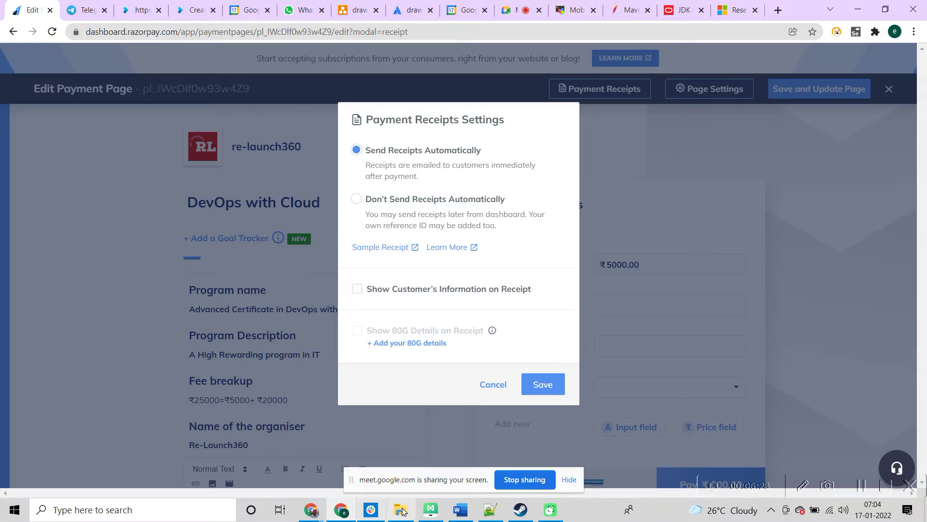
Step: Close the Razorpay payment page and Telegram chat tabs in Chrome
{"action": "left_click", "coordinate": [402, 511]}
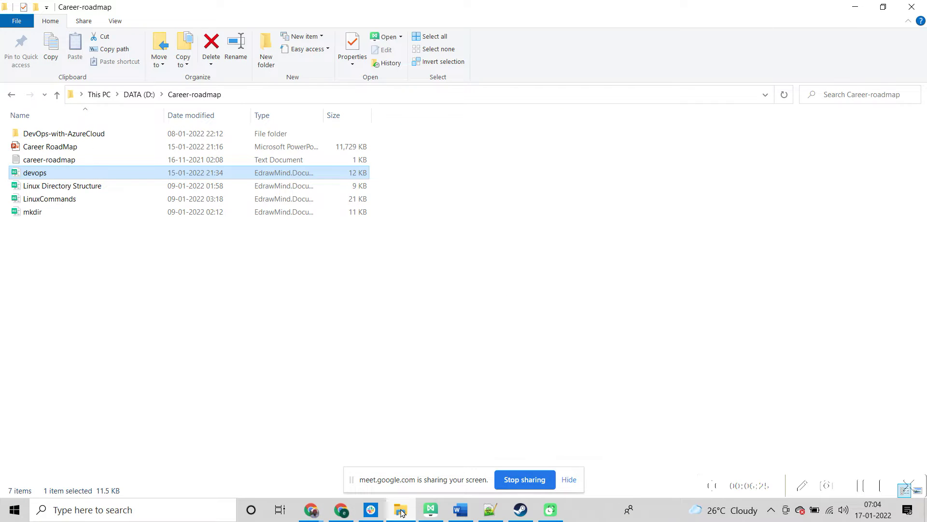
{"action": "left_click", "coordinate": [402, 510]}
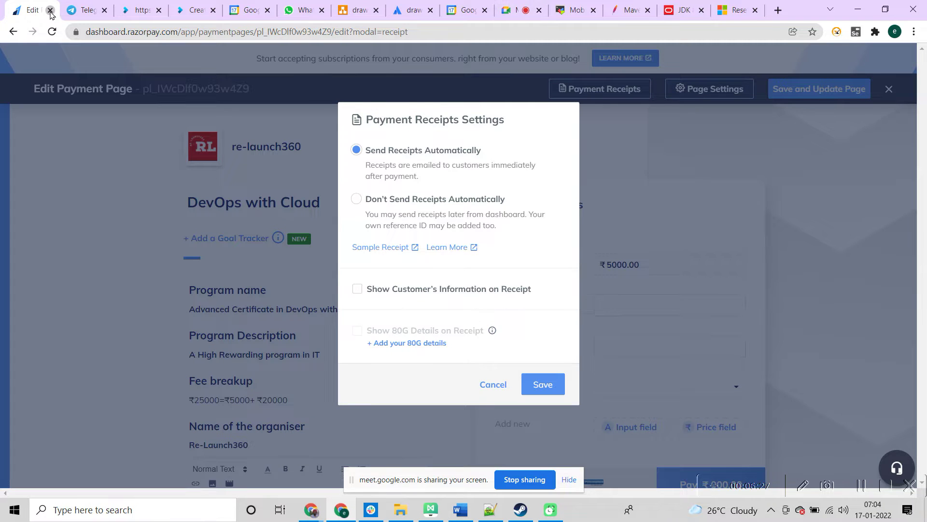
{"action": "left_click", "coordinate": [50, 10]}
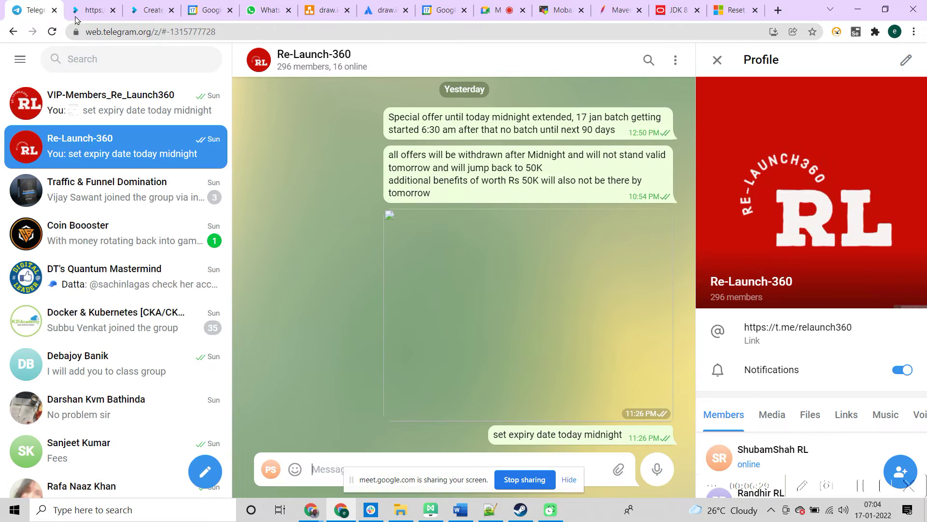
{"action": "left_click", "coordinate": [55, 10]}
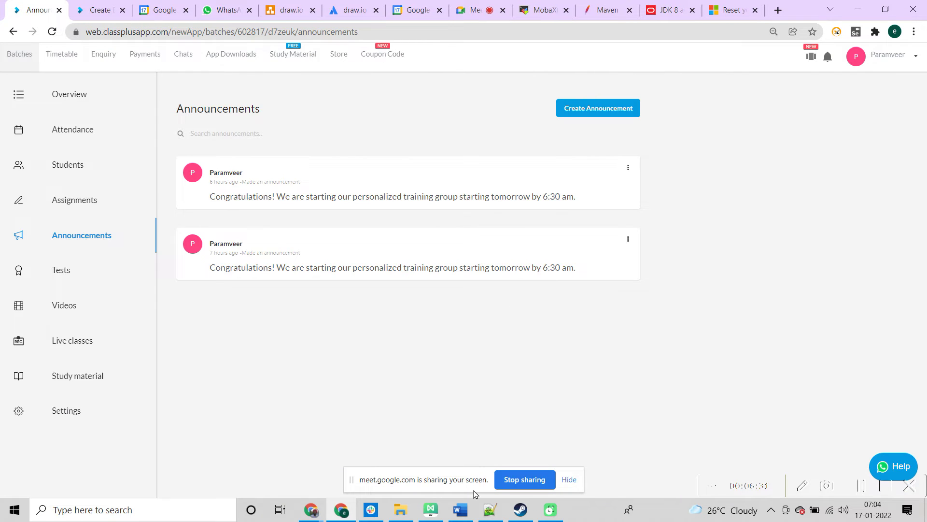
Step: Open Azure-accout-creation.xlsx from the D:\Career-roadmap\DevOps-with-AzureCloud folder
{"action": "left_click", "coordinate": [401, 509]}
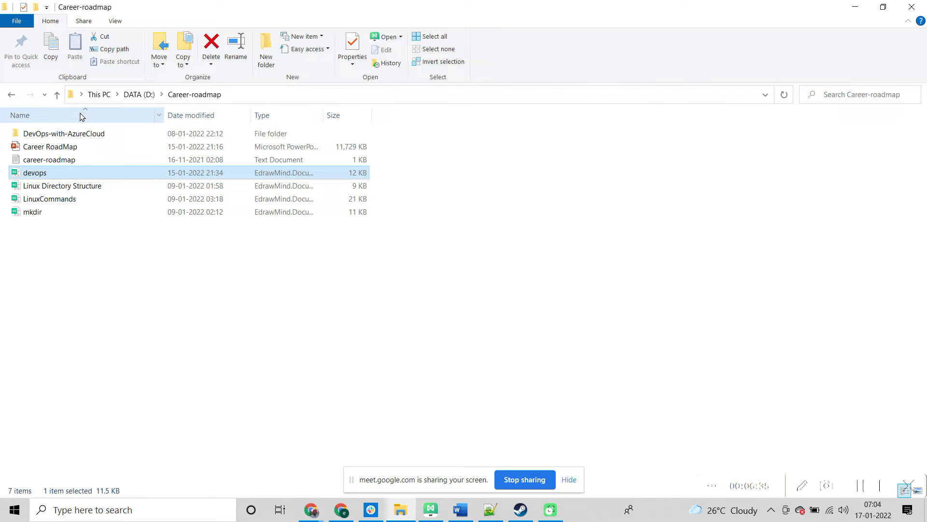
{"action": "double_click", "coordinate": [50, 133]}
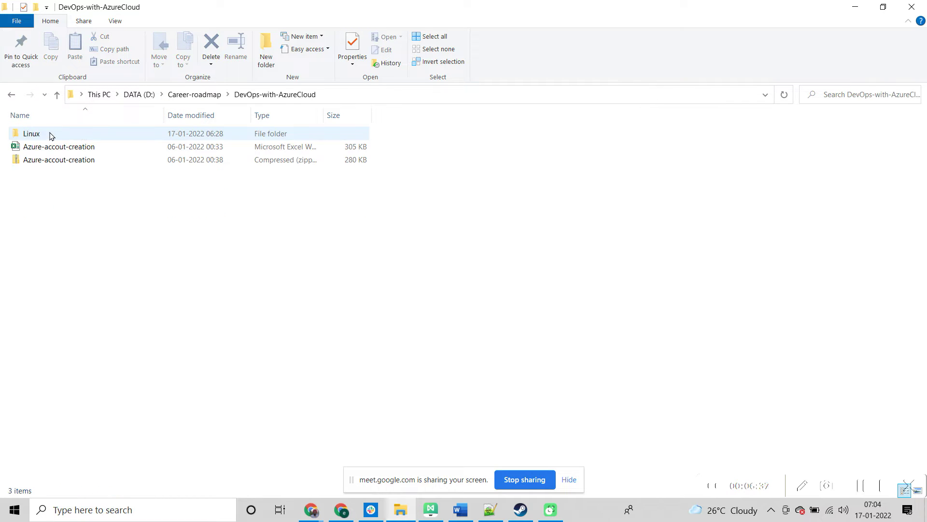
{"action": "double_click", "coordinate": [57, 134]}
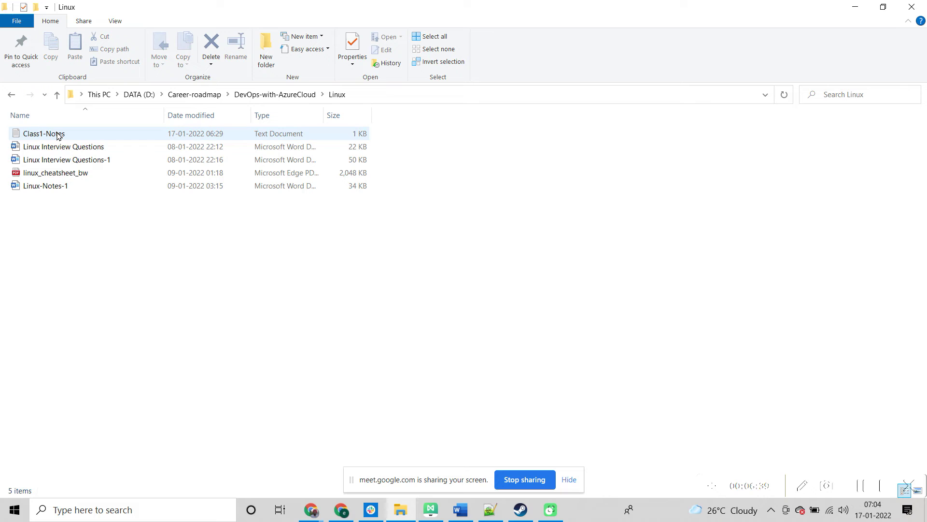
{"action": "left_click", "coordinate": [244, 96]}
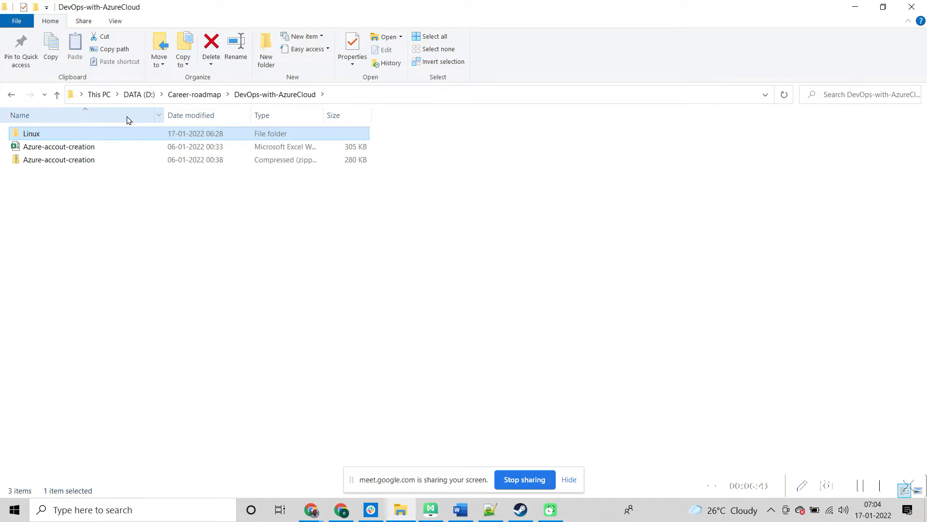
{"action": "double_click", "coordinate": [89, 148]}
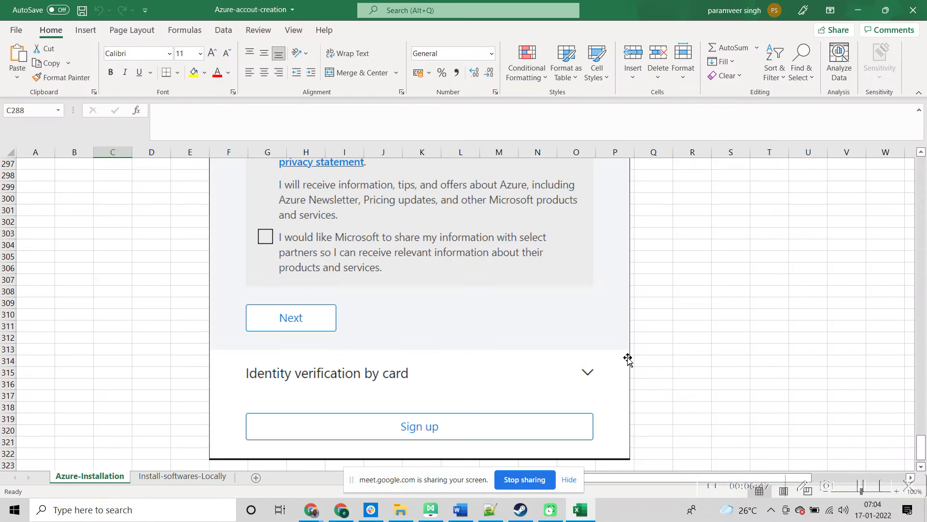
Step: Copy the Azure free-account URL from cell C3 and bring Chrome to the front
{"action": "left_click_drag", "start_coordinate": [921, 447], "coordinate": [915, 346]}
{"action": "left_click_drag", "start_coordinate": [914, 276], "coordinate": [908, 167]}
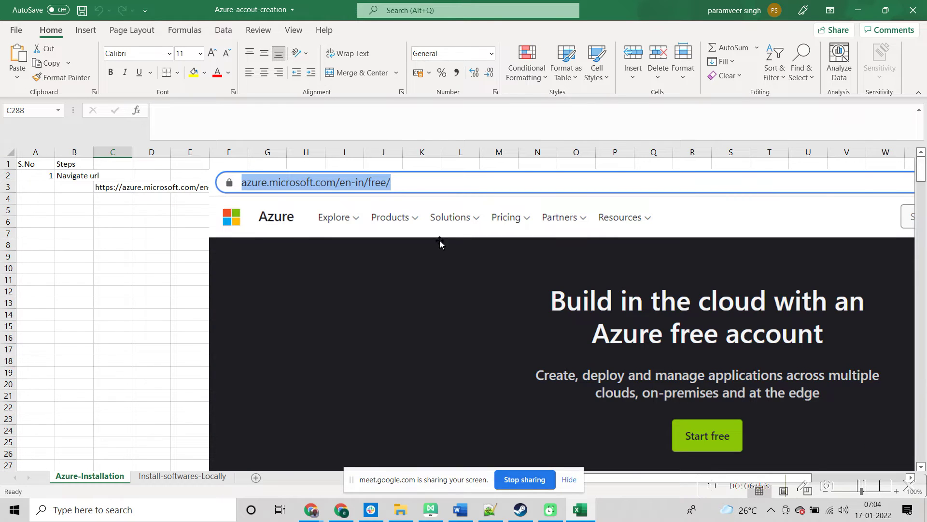
{"action": "left_click", "coordinate": [109, 189]}
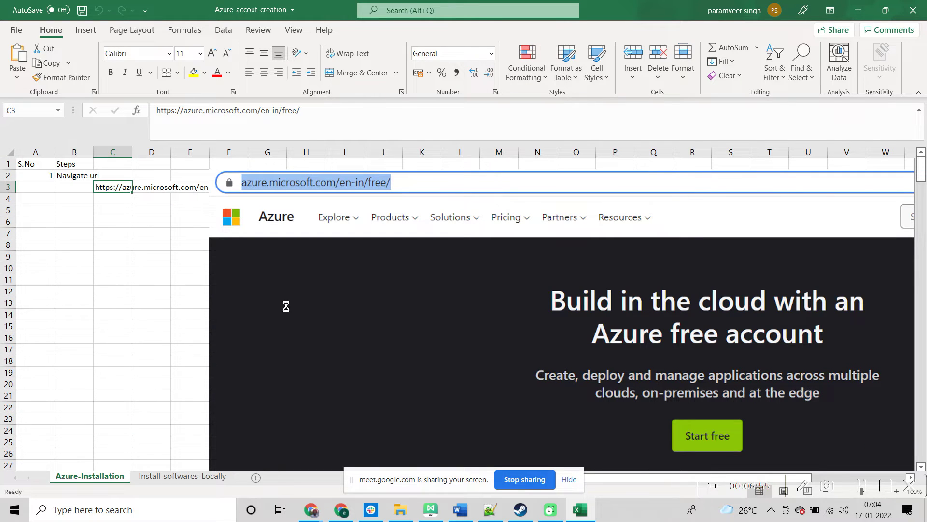
{"action": "key", "text": "alt+Tab"}
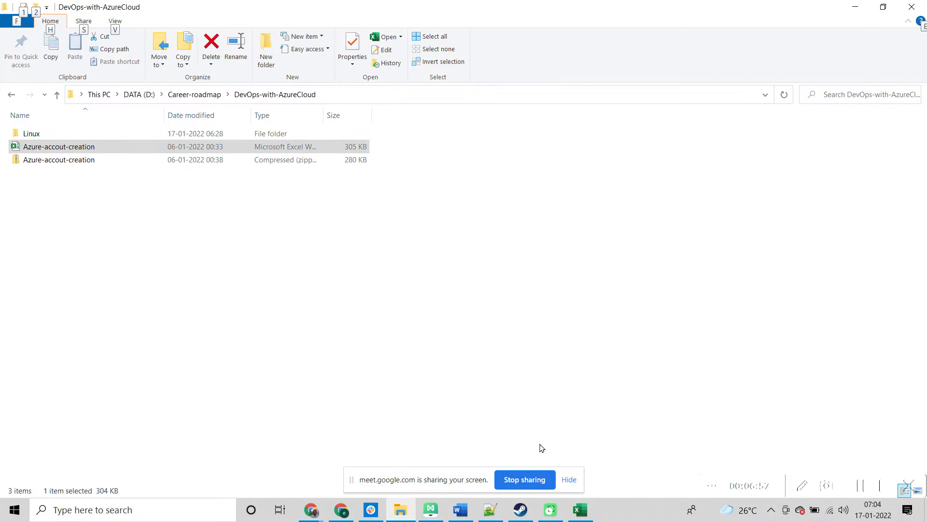
{"action": "mouse_move", "coordinate": [432, 511]}
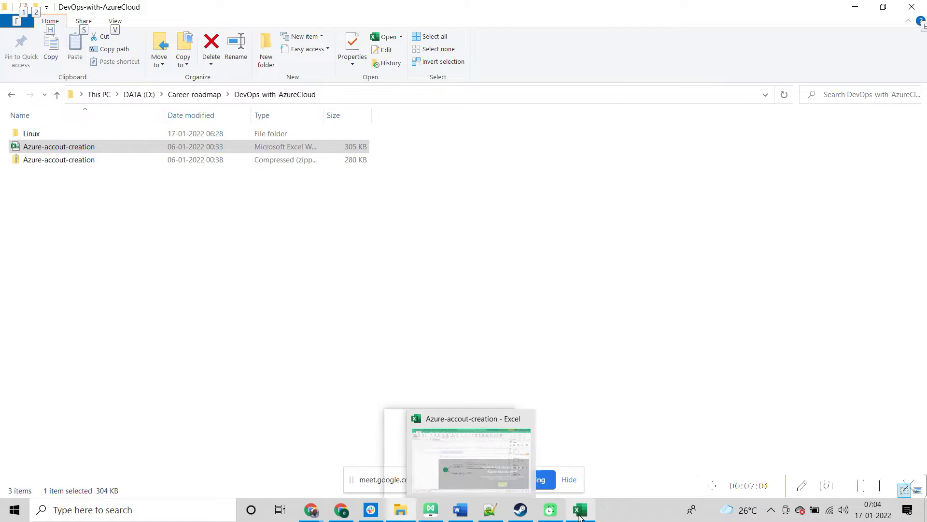
{"action": "mouse_move", "coordinate": [477, 511]}
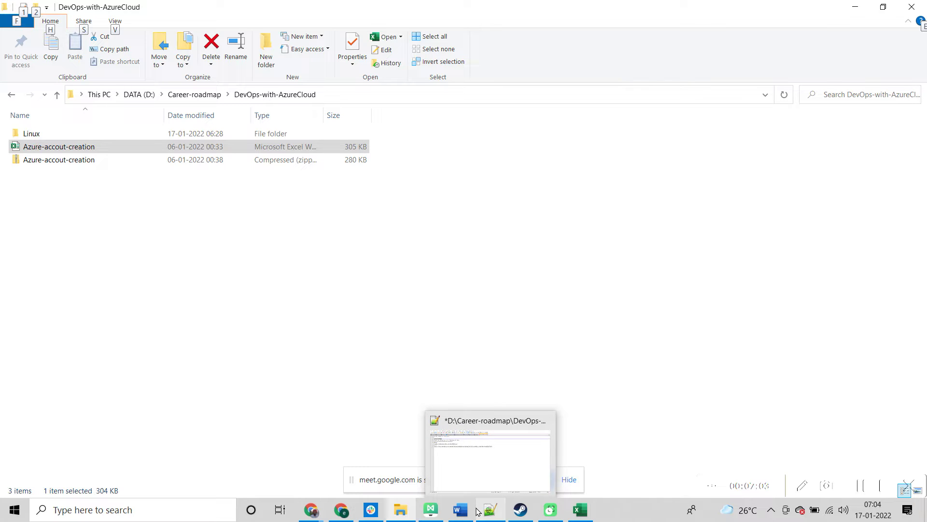
{"action": "left_click", "coordinate": [344, 512]}
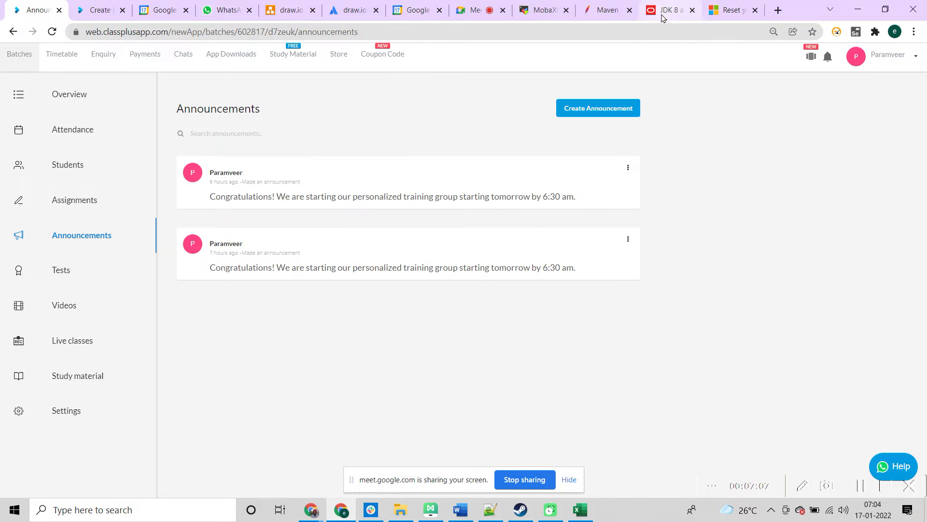
{"action": "left_click", "coordinate": [473, 10]}
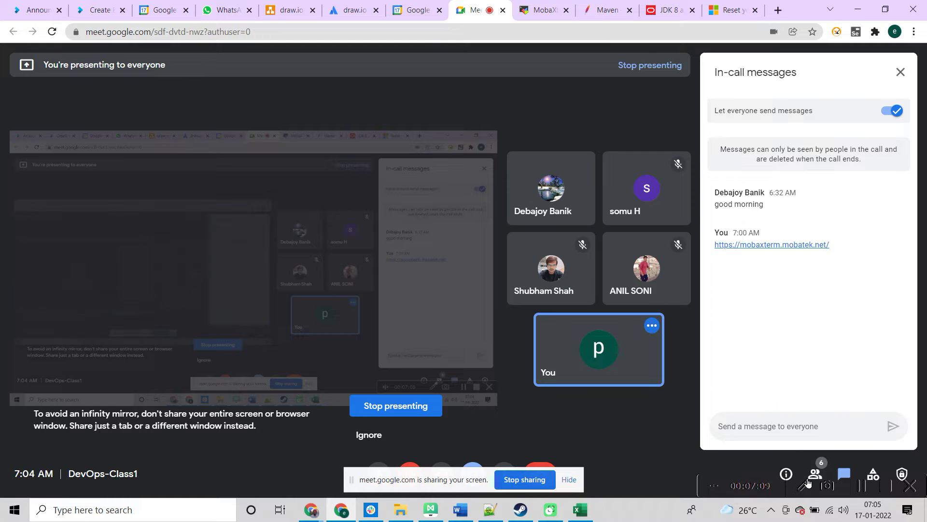
{"action": "type", "text": "https://azure.microsoft.com/en-in/free/"}
{"action": "key", "text": "Return"}
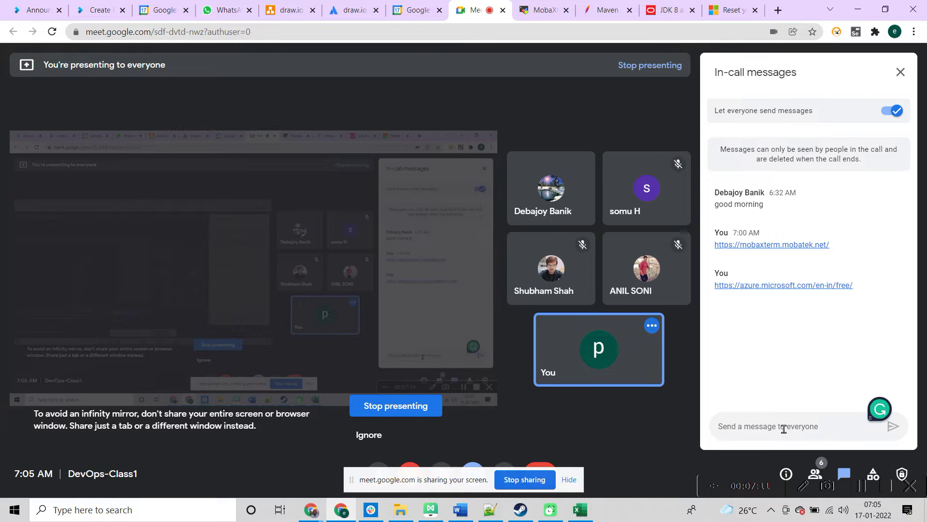
{"action": "key", "text": "alt+Tab"}
{"action": "key", "text": "alt+Tab"}
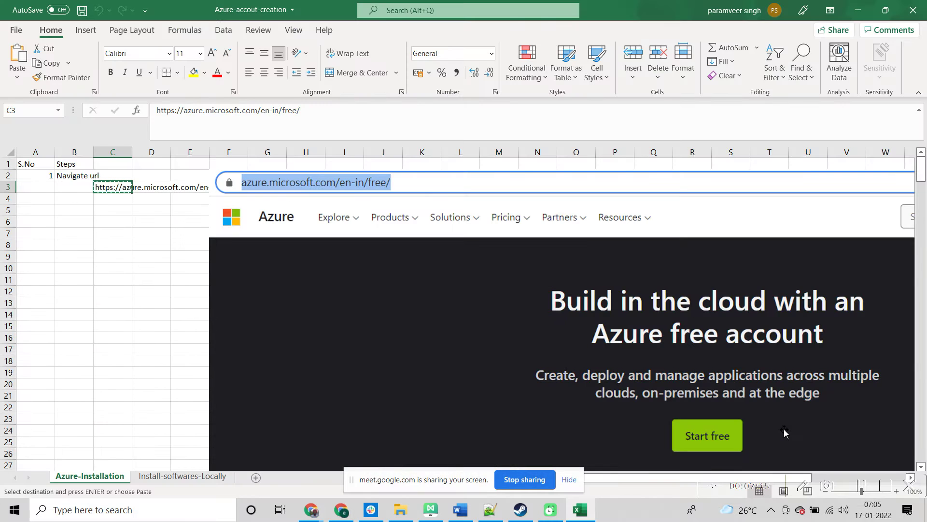
Step: Scroll down the Azure-Installation sheet and admit the waiting participant into the Meet call
{"action": "left_click_drag", "start_coordinate": [923, 175], "coordinate": [923, 183]}
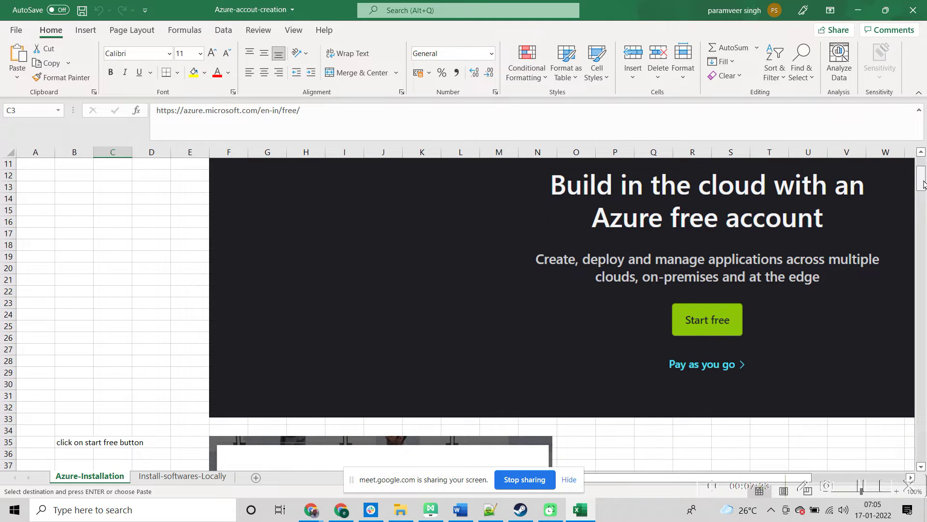
{"action": "left_click_drag", "start_coordinate": [923, 183], "coordinate": [923, 182]}
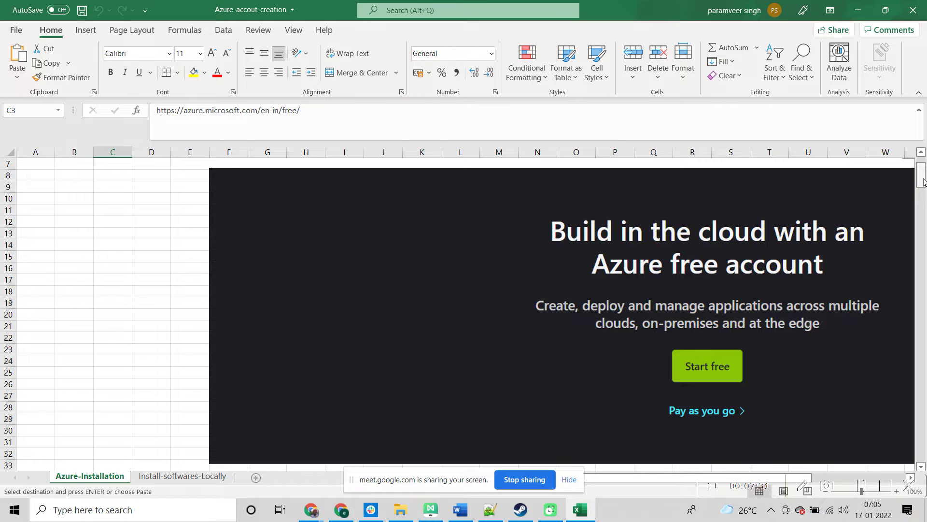
{"action": "left_click_drag", "start_coordinate": [923, 181], "coordinate": [923, 204]}
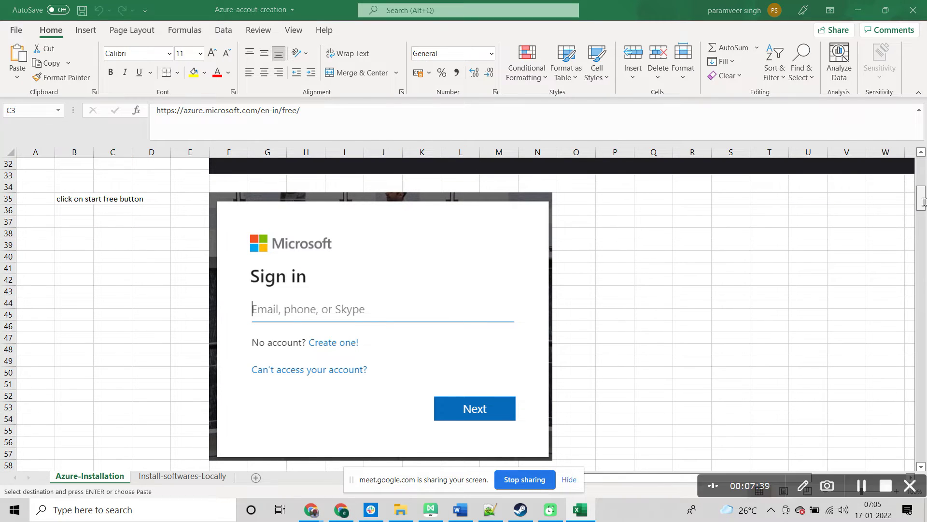
{"action": "key", "text": "alt+Tab"}
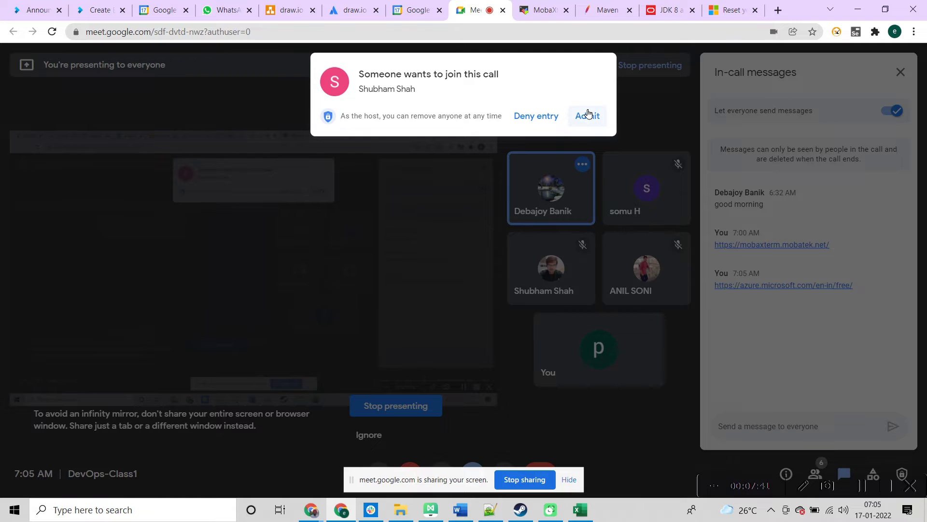
{"action": "left_click", "coordinate": [587, 116]}
{"action": "key", "text": "alt+Tab"}
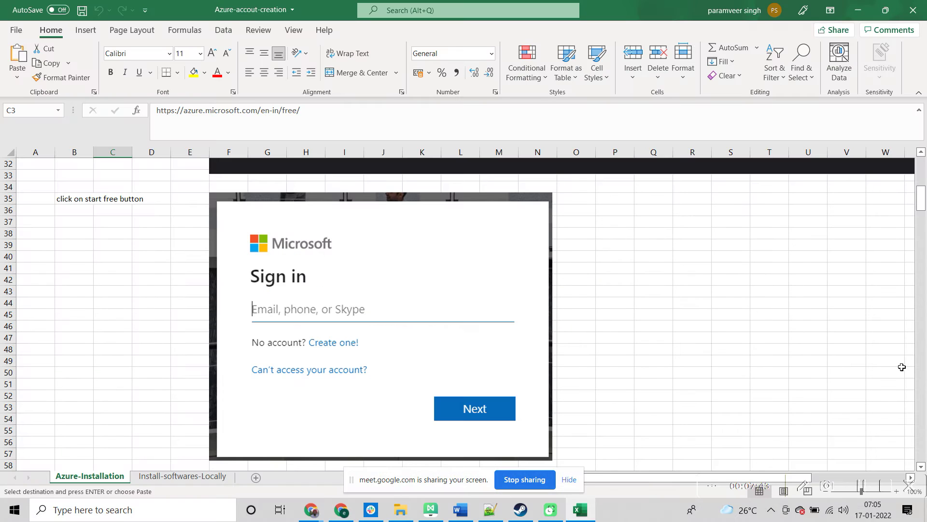
{"action": "key", "text": "alt"}
Step: Scroll to rows 36–62 showing the Microsoft Sign in screenshot and account step
{"action": "mouse_move", "coordinate": [920, 204]}
{"action": "left_mouse_down"}
{"action": "mouse_move", "coordinate": [919, 171]}
{"action": "mouse_move", "coordinate": [918, 208]}
{"action": "left_mouse_up"}
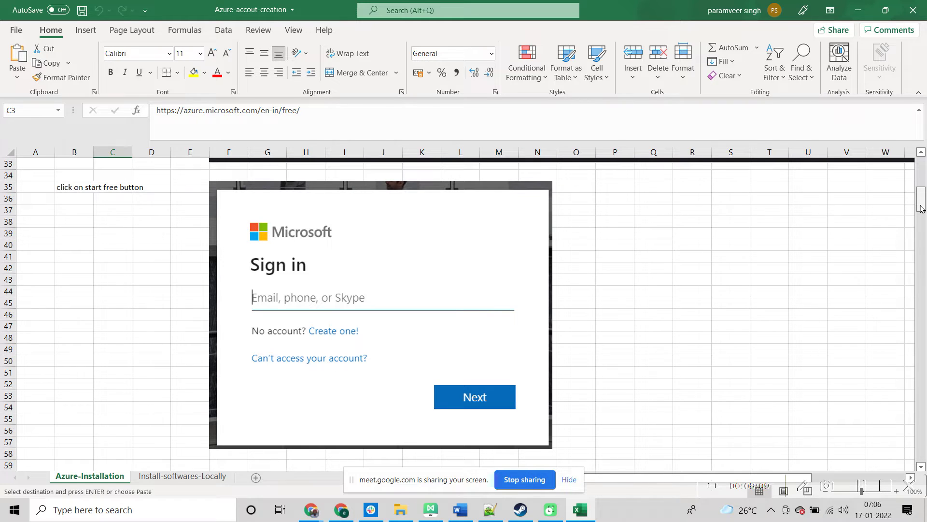
{"action": "left_click_drag", "start_coordinate": [921, 208], "coordinate": [921, 209]}
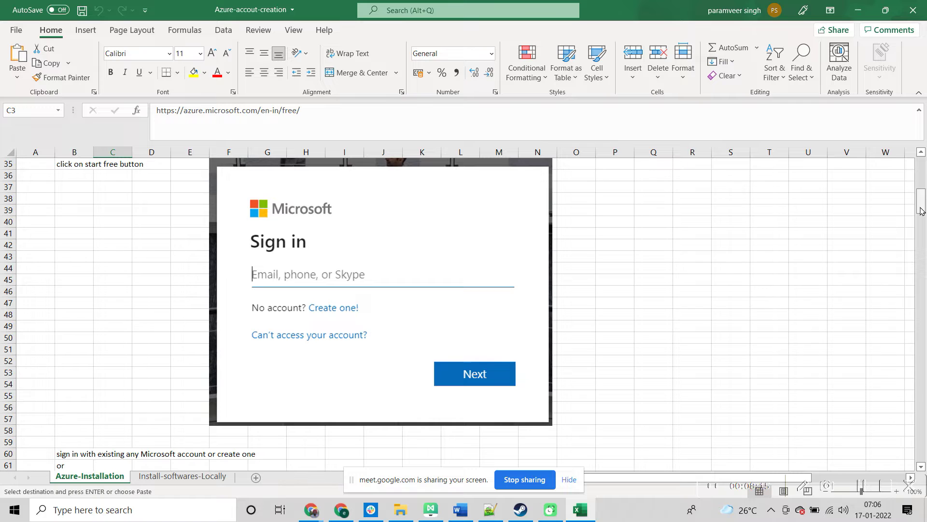
{"action": "left_click_drag", "start_coordinate": [920, 210], "coordinate": [920, 209]}
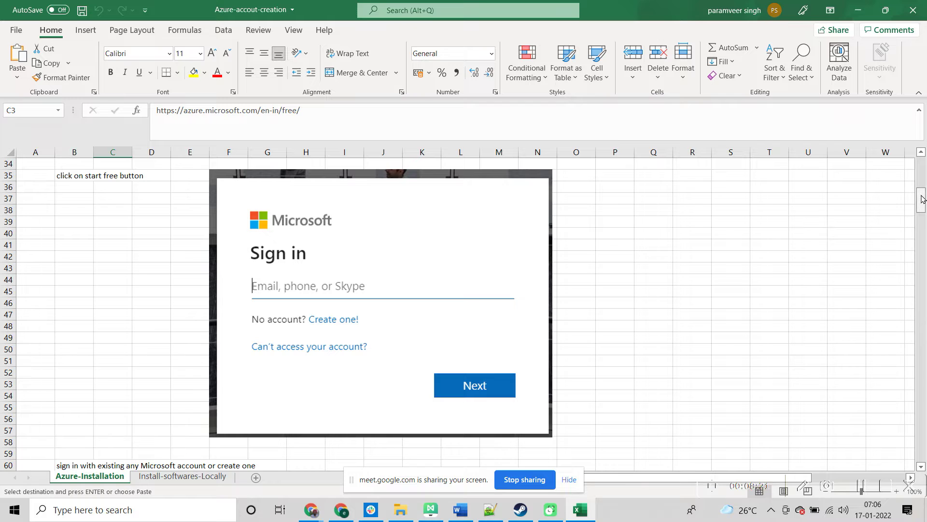
{"action": "left_click_drag", "start_coordinate": [921, 199], "coordinate": [923, 202]}
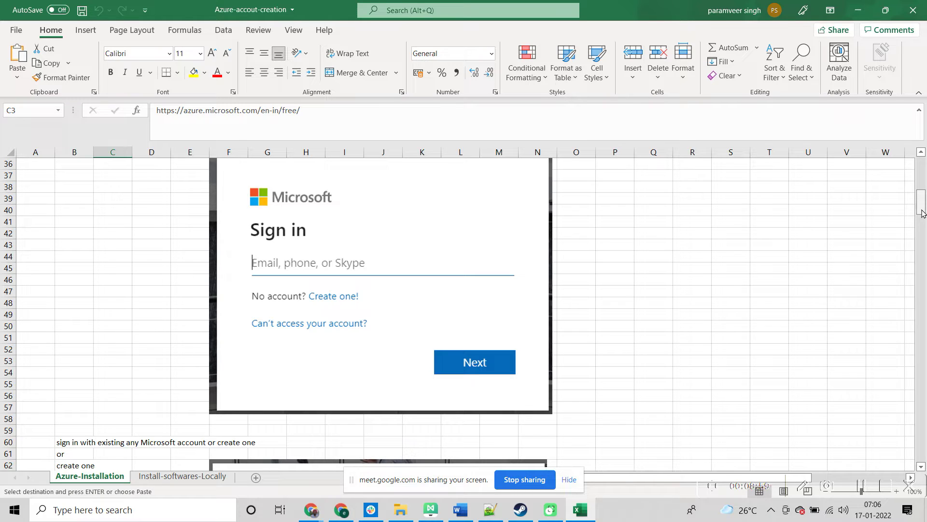
{"action": "left_click_drag", "start_coordinate": [921, 213], "coordinate": [922, 212]}
Step: Scroll down through the Create account screenshot, then back up to the Azure Start free screenshot at row 12
{"action": "left_click_drag", "start_coordinate": [920, 211], "coordinate": [920, 227]}
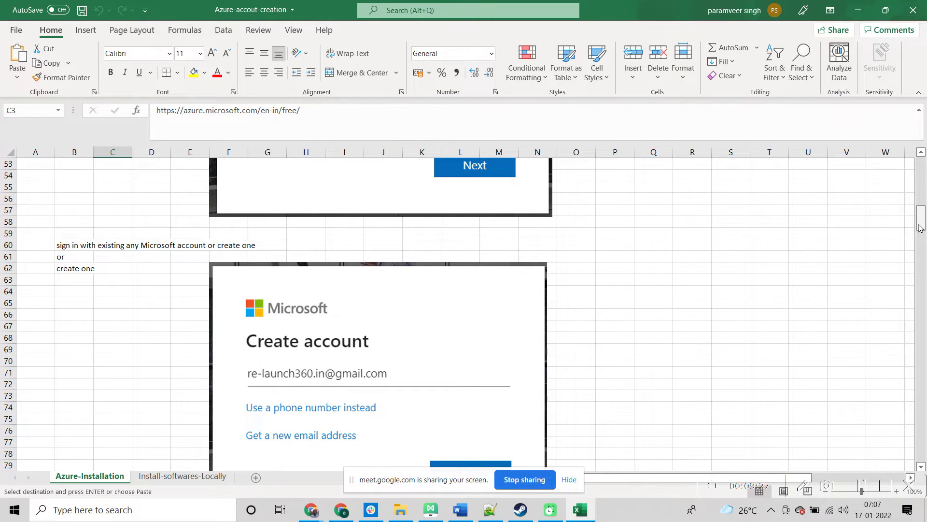
{"action": "left_click_drag", "start_coordinate": [919, 227], "coordinate": [920, 227]}
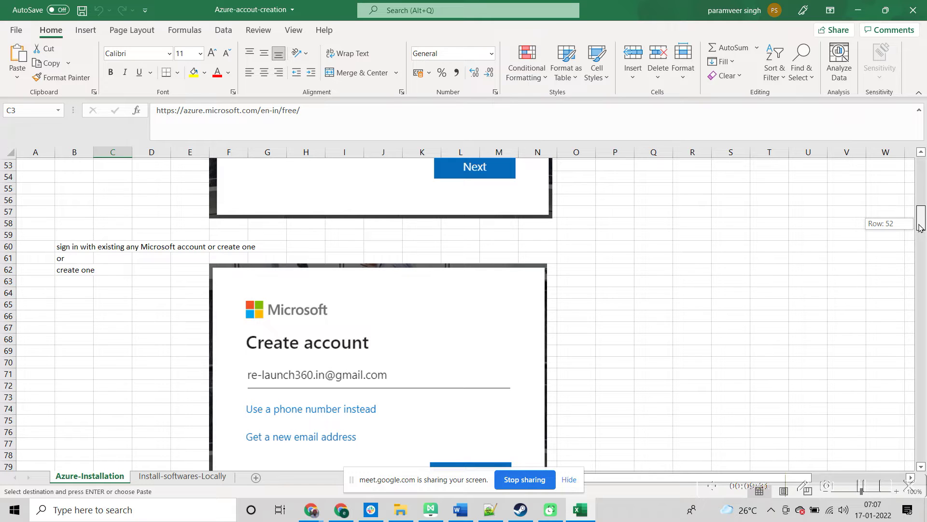
{"action": "left_click_drag", "start_coordinate": [920, 227], "coordinate": [919, 227]}
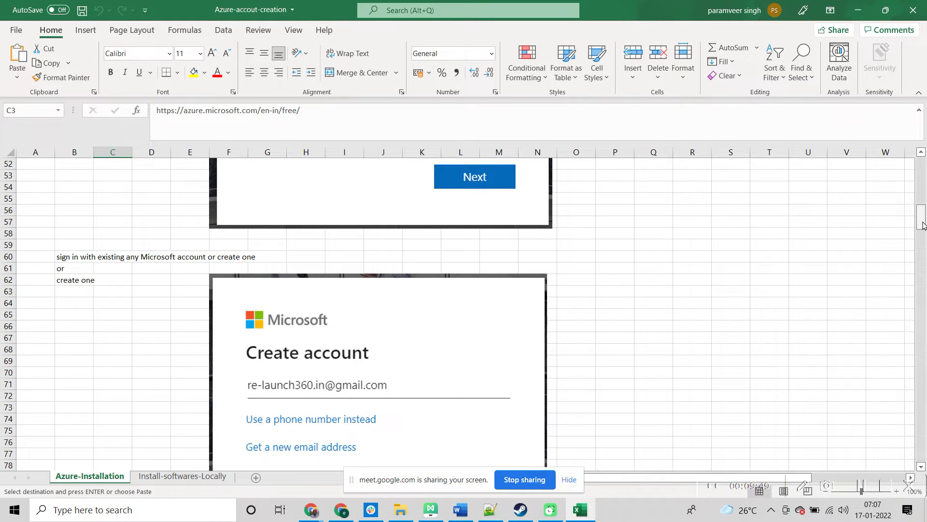
{"action": "left_click_drag", "start_coordinate": [921, 222], "coordinate": [920, 203]}
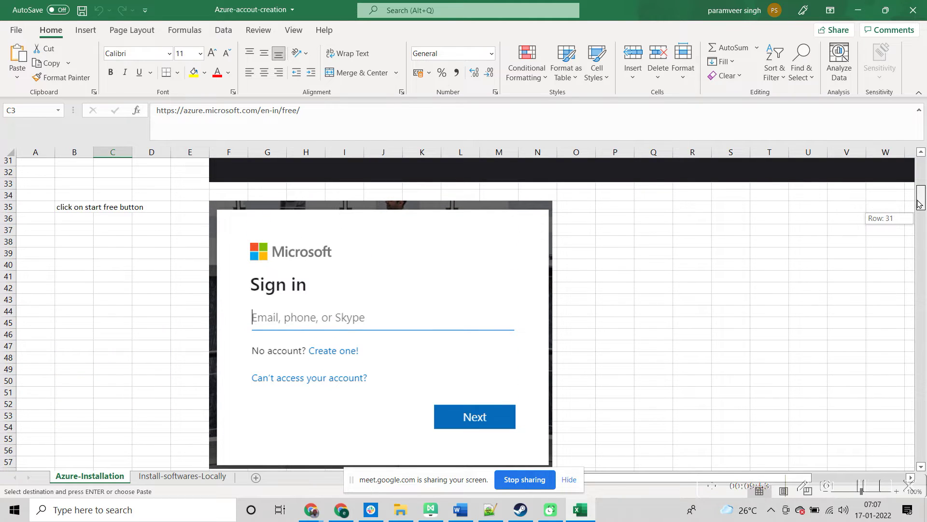
{"action": "left_click_drag", "start_coordinate": [919, 203], "coordinate": [920, 206]}
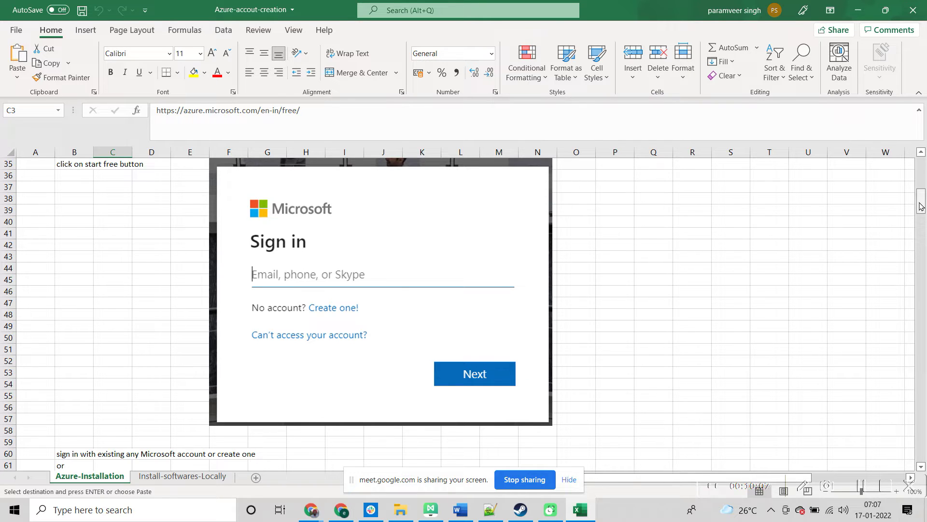
{"action": "left_click_drag", "start_coordinate": [920, 205], "coordinate": [921, 217]}
{"action": "left_click_drag", "start_coordinate": [920, 216], "coordinate": [921, 226]}
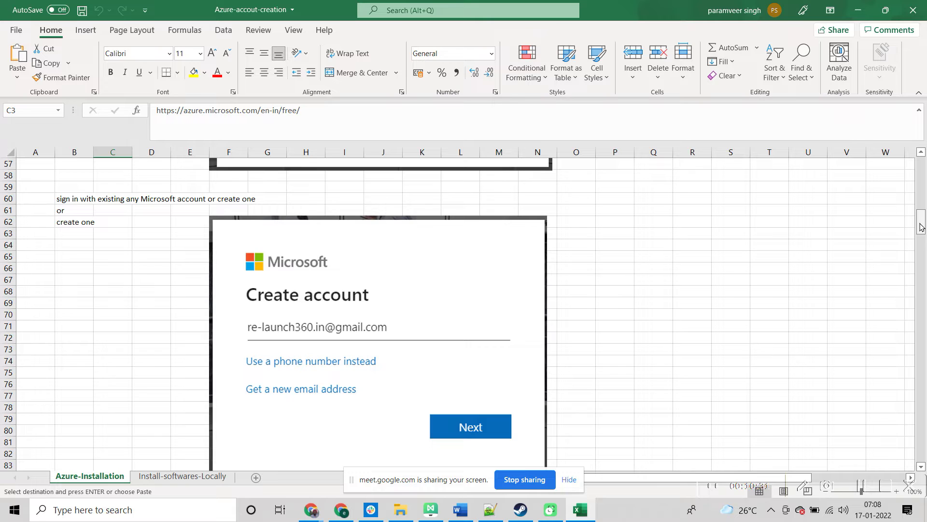
{"action": "left_click_drag", "start_coordinate": [921, 227], "coordinate": [921, 231]}
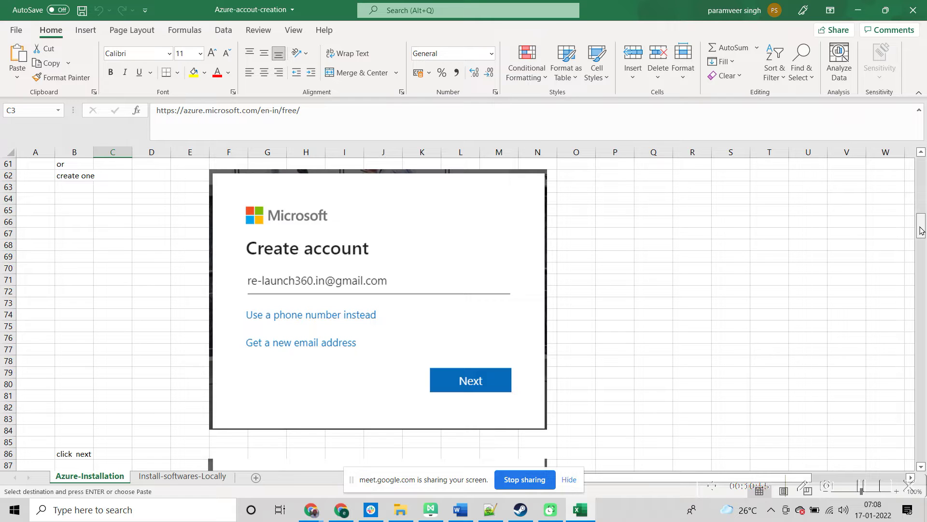
{"action": "left_click_drag", "start_coordinate": [920, 231], "coordinate": [910, 186]}
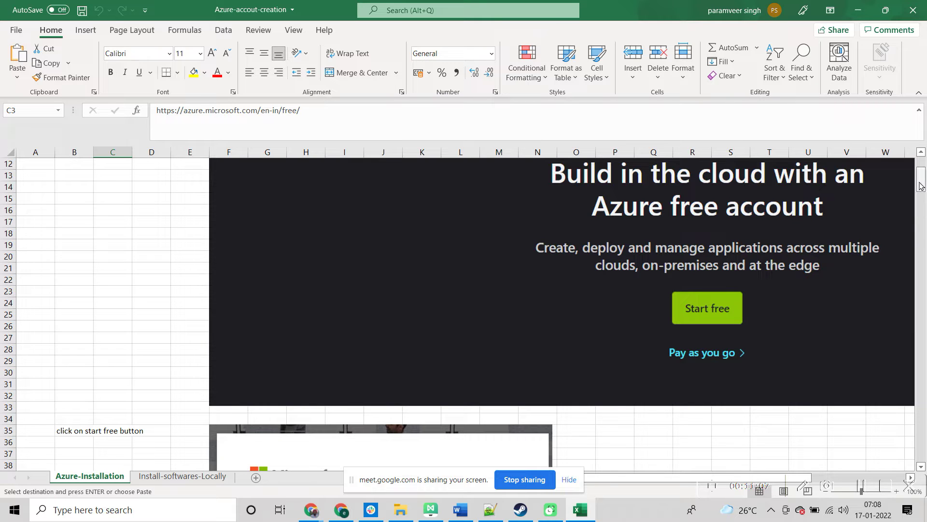
Step: Scroll down to about row 29 to reveal the Microsoft Sign in screenshot
{"action": "left_click_drag", "start_coordinate": [921, 185], "coordinate": [921, 192]}
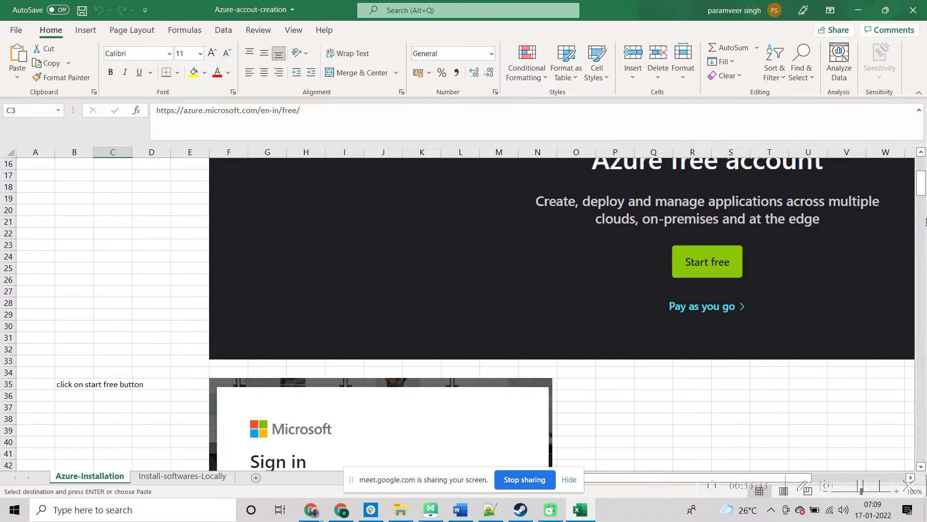
{"action": "left_click_drag", "start_coordinate": [920, 194], "coordinate": [921, 199]}
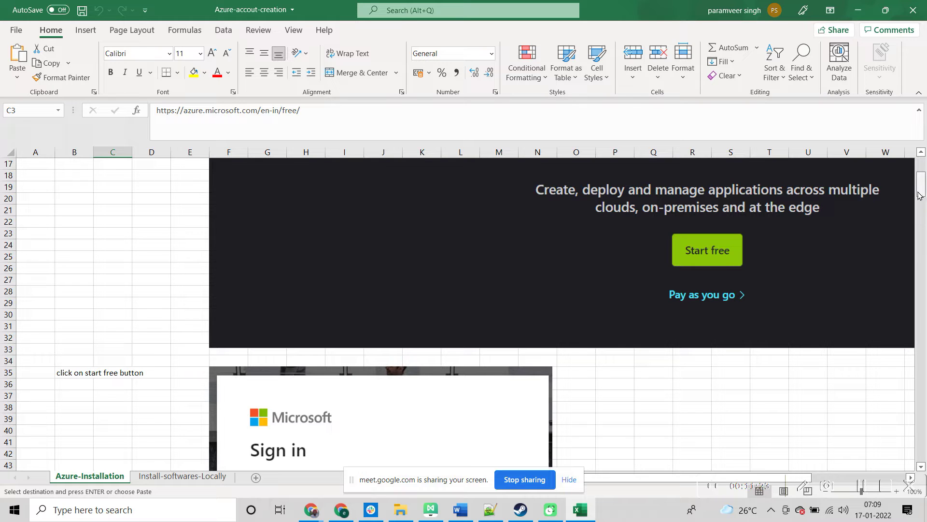
{"action": "mouse_move", "coordinate": [919, 195]}
{"action": "left_mouse_down"}
{"action": "mouse_move", "coordinate": [919, 179]}
{"action": "mouse_move", "coordinate": [911, 200]}
{"action": "left_mouse_up"}
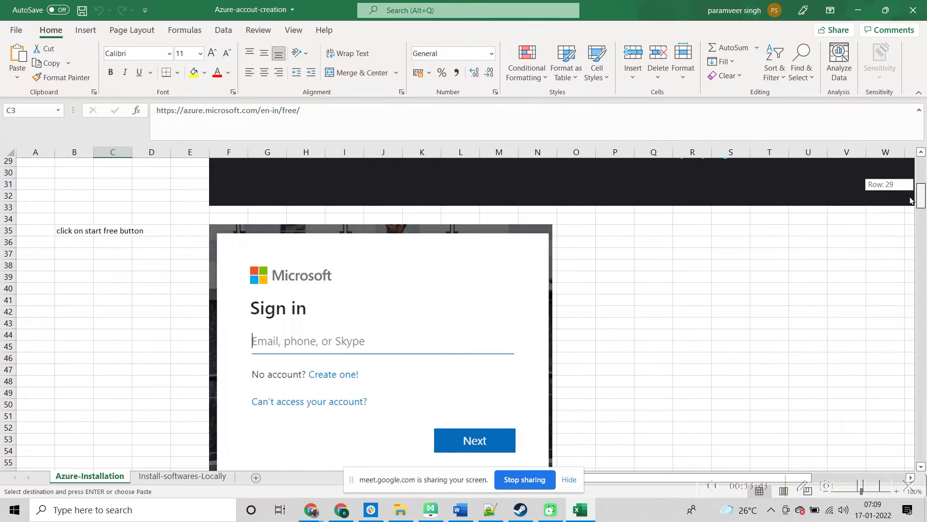
{"action": "left_click_drag", "start_coordinate": [911, 199], "coordinate": [911, 199]}
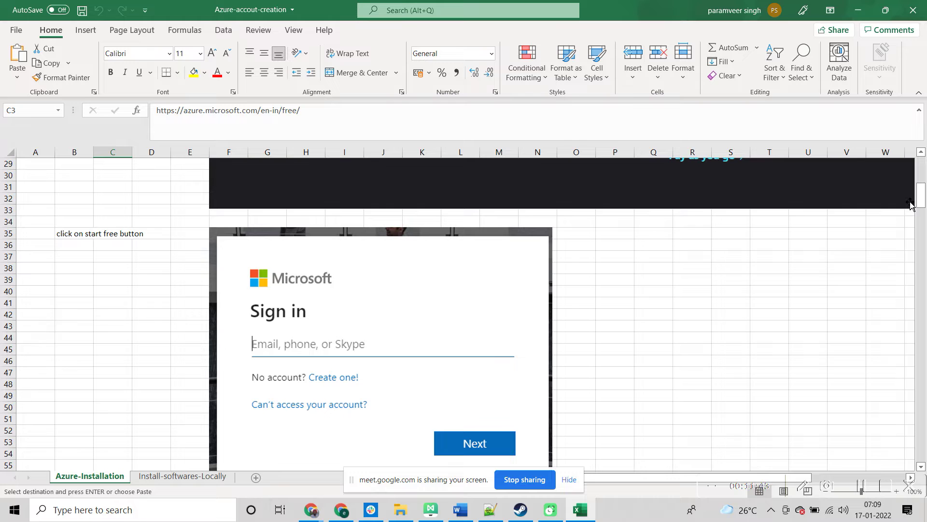
Step: Scroll down to about row 112, where 'enter password and click on Next' precedes the Verify email screenshot
{"action": "left_click_drag", "start_coordinate": [922, 203], "coordinate": [919, 282]}
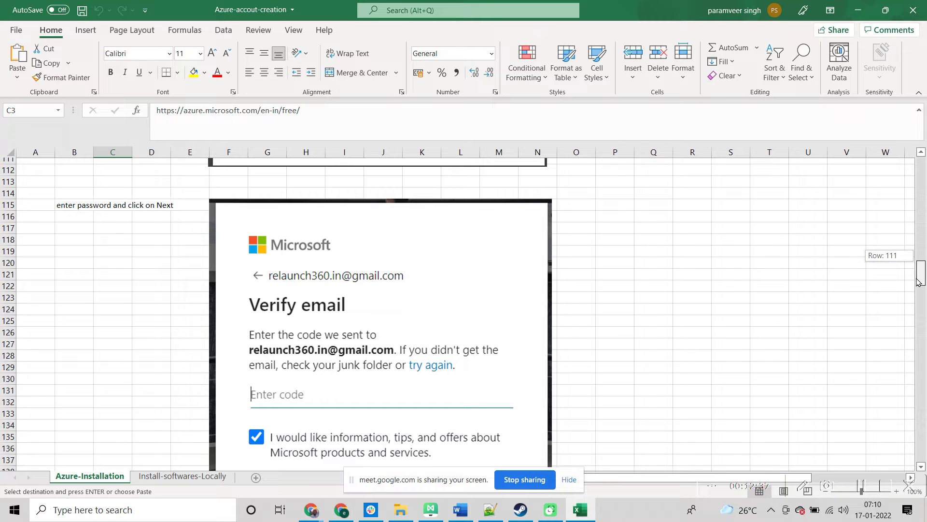
Step: Scroll down to about row 130 to show the Microsoft account 'Verify your email address' message
{"action": "mouse_move", "coordinate": [919, 282]}
{"action": "left_mouse_down"}
{"action": "mouse_move", "coordinate": [910, 259]}
{"action": "mouse_move", "coordinate": [922, 266]}
{"action": "mouse_move", "coordinate": [920, 289]}
{"action": "left_mouse_up"}
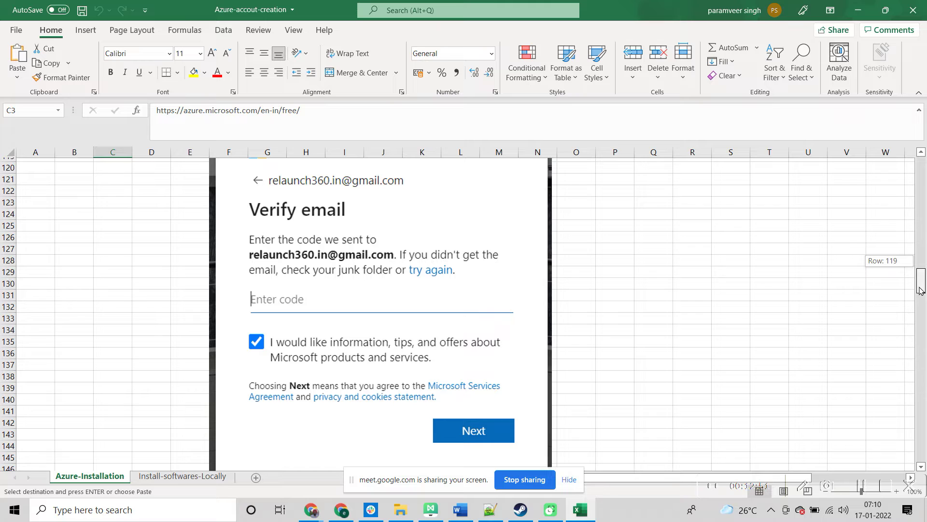
{"action": "left_click_drag", "start_coordinate": [920, 290], "coordinate": [919, 292]}
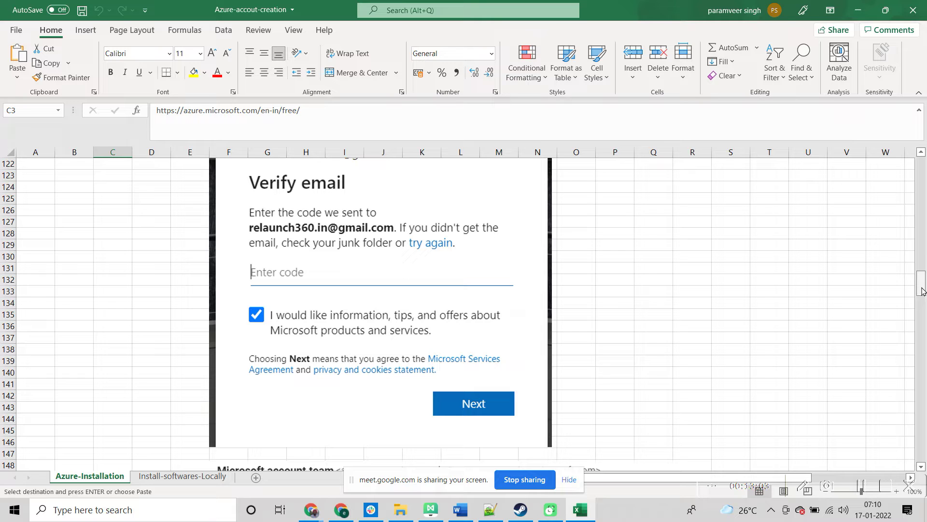
{"action": "left_click_drag", "start_coordinate": [922, 289], "coordinate": [920, 284]}
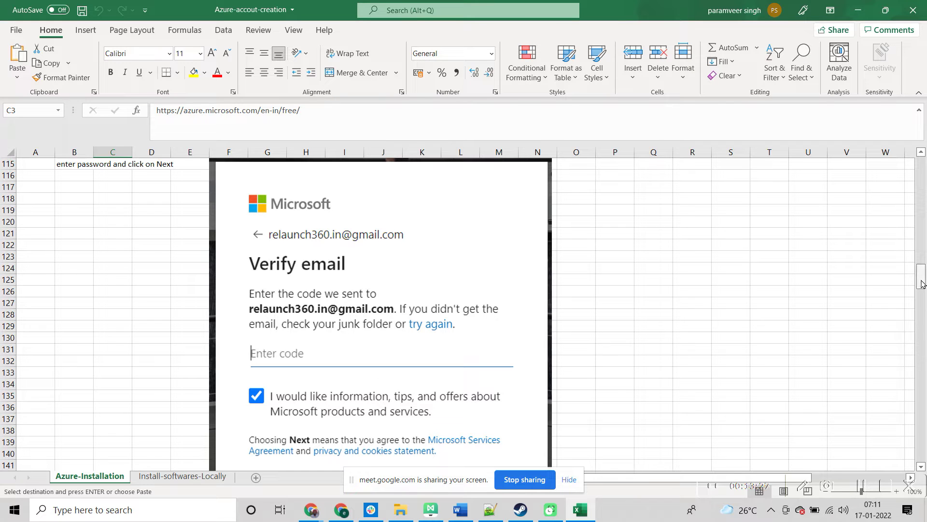
{"action": "left_click_drag", "start_coordinate": [921, 284], "coordinate": [921, 285]}
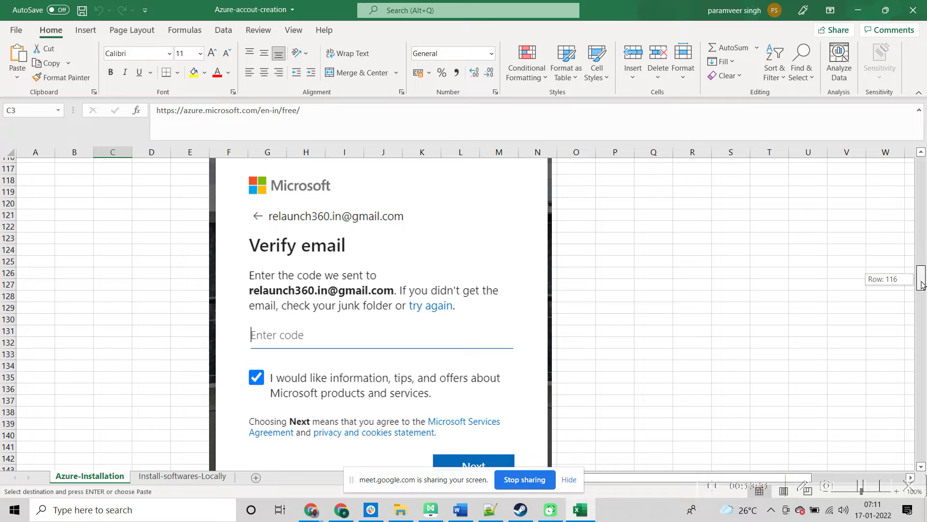
{"action": "left_click_drag", "start_coordinate": [921, 284], "coordinate": [921, 288]}
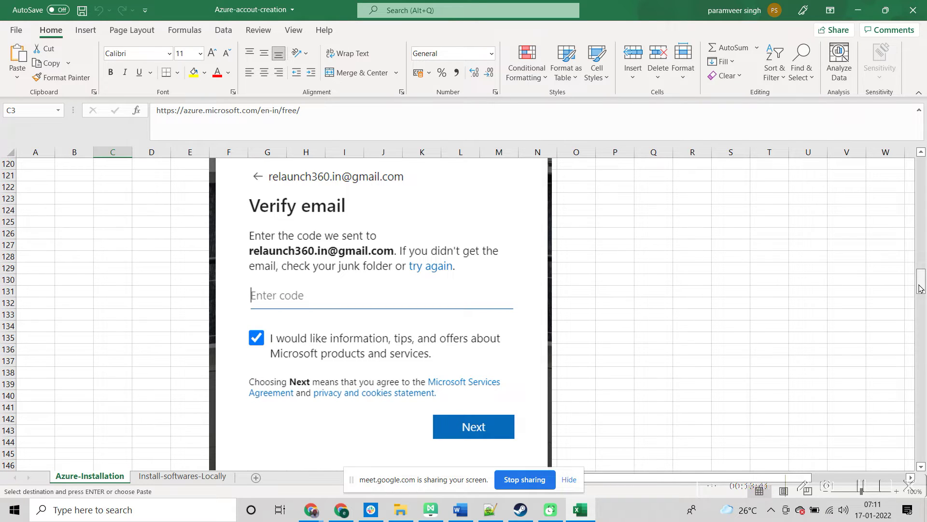
{"action": "left_click_drag", "start_coordinate": [921, 288], "coordinate": [921, 297]}
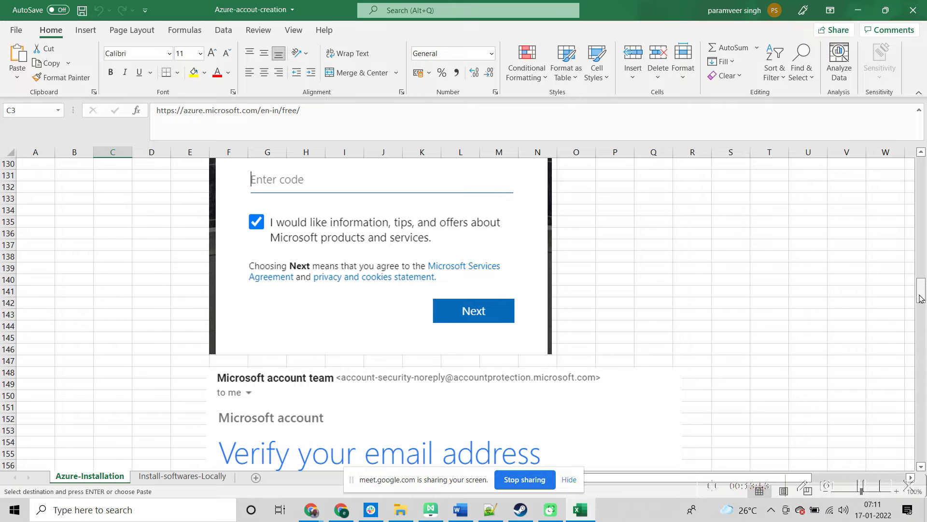
Step: Scroll past the robot puzzle screenshot to the Your profile form near row 208
{"action": "left_click_drag", "start_coordinate": [919, 299], "coordinate": [918, 339]}
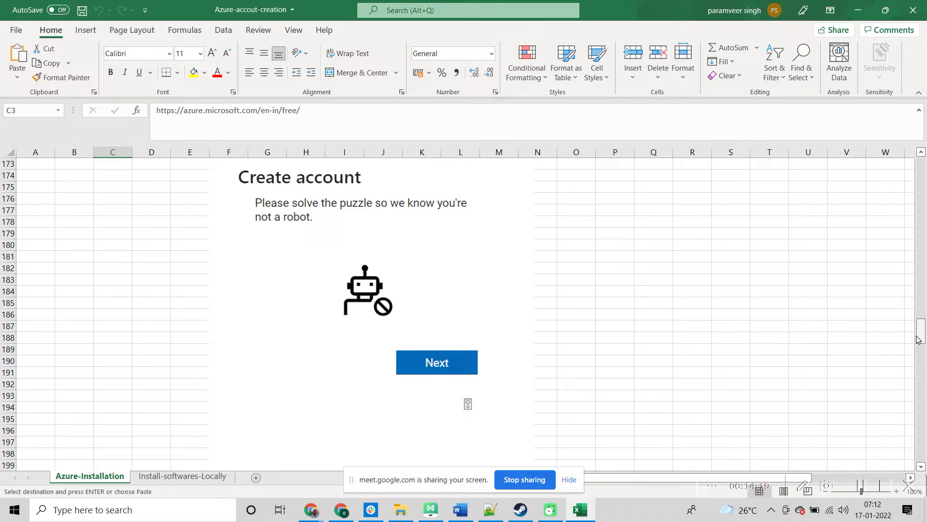
{"action": "left_click_drag", "start_coordinate": [923, 337], "coordinate": [921, 387]}
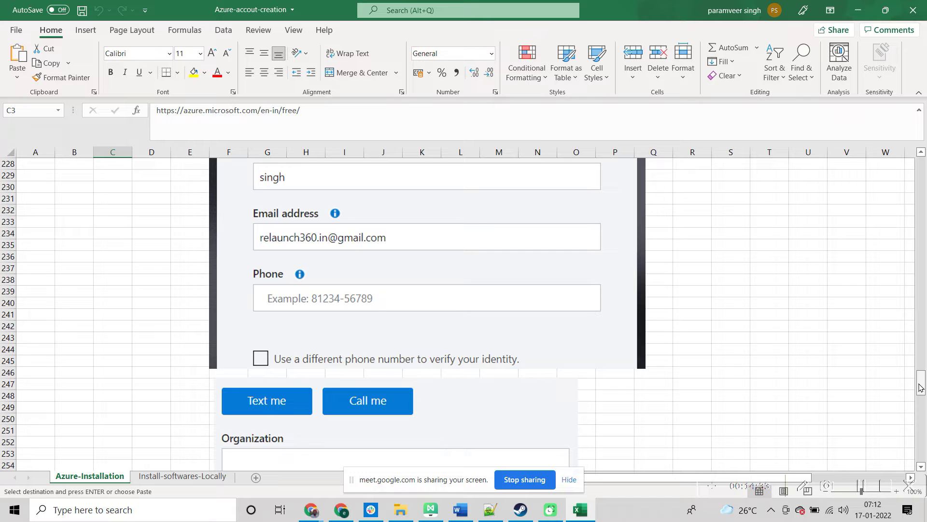
{"action": "left_click_drag", "start_coordinate": [921, 386], "coordinate": [911, 361]}
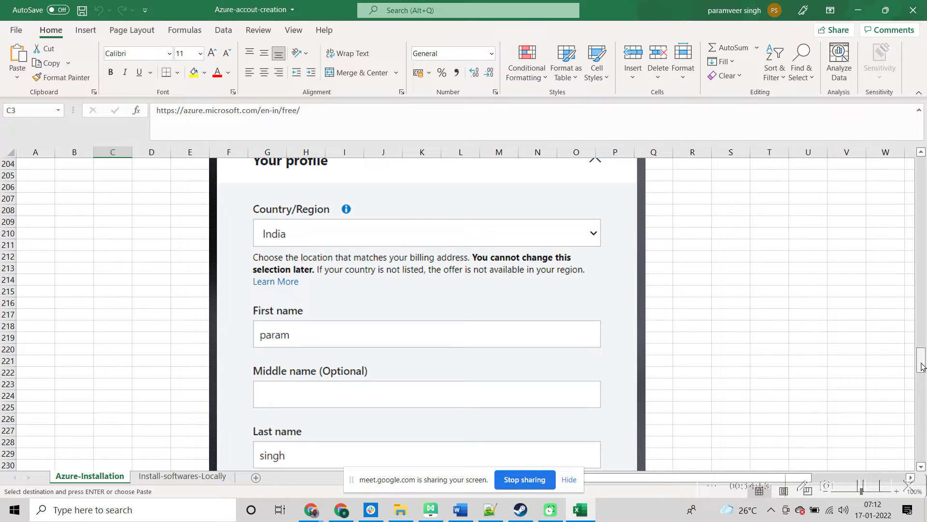
{"action": "left_click_drag", "start_coordinate": [922, 366], "coordinate": [921, 402]}
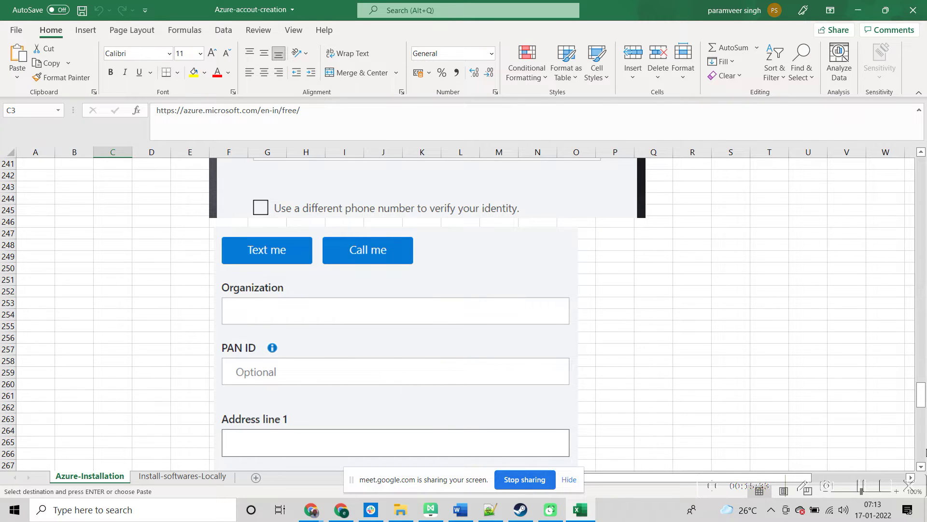
{"action": "left_click_drag", "start_coordinate": [921, 399], "coordinate": [923, 439]}
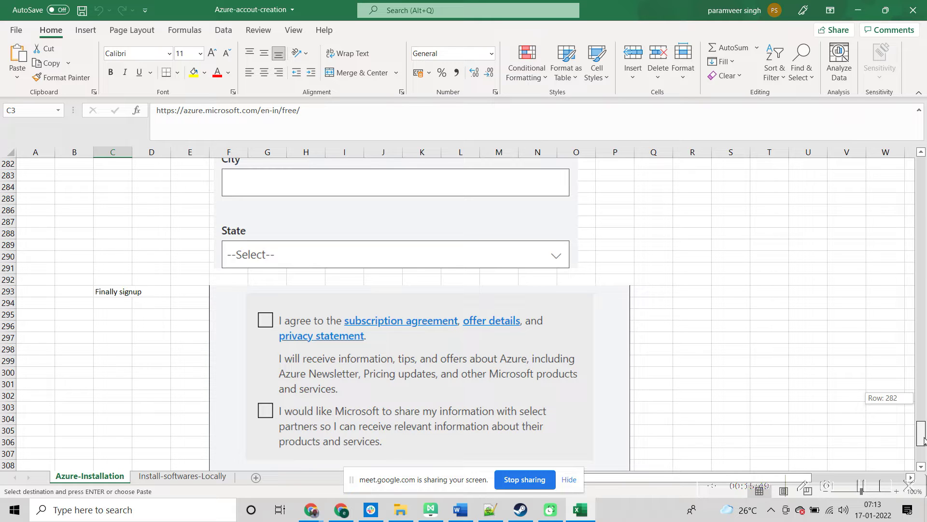
Step: Scroll to the bottom of the Azure-Installation sheet and switch to the Install-softwares-Locally sheet
{"action": "left_click_drag", "start_coordinate": [924, 439], "coordinate": [924, 448]}
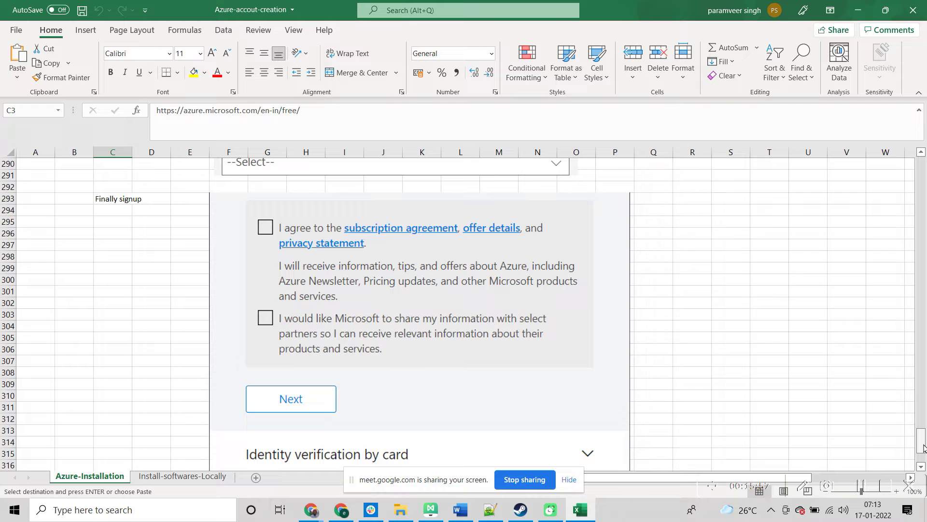
{"action": "left_click_drag", "start_coordinate": [924, 447], "coordinate": [924, 456]}
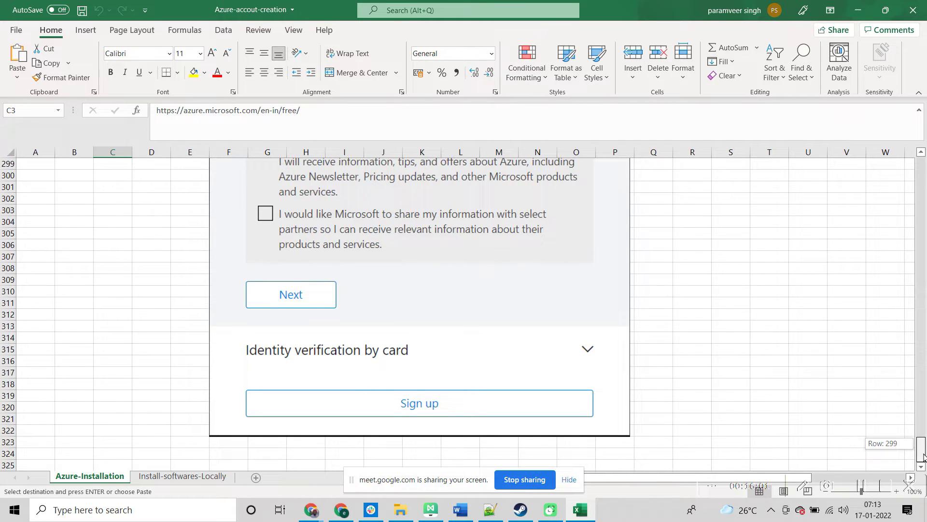
{"action": "left_click_drag", "start_coordinate": [924, 457], "coordinate": [924, 457]}
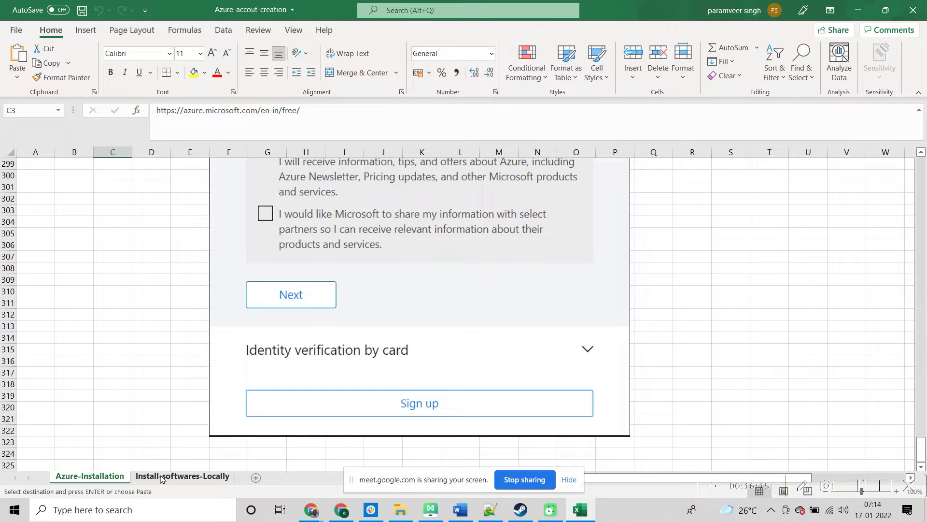
{"action": "left_click", "coordinate": [162, 476]}
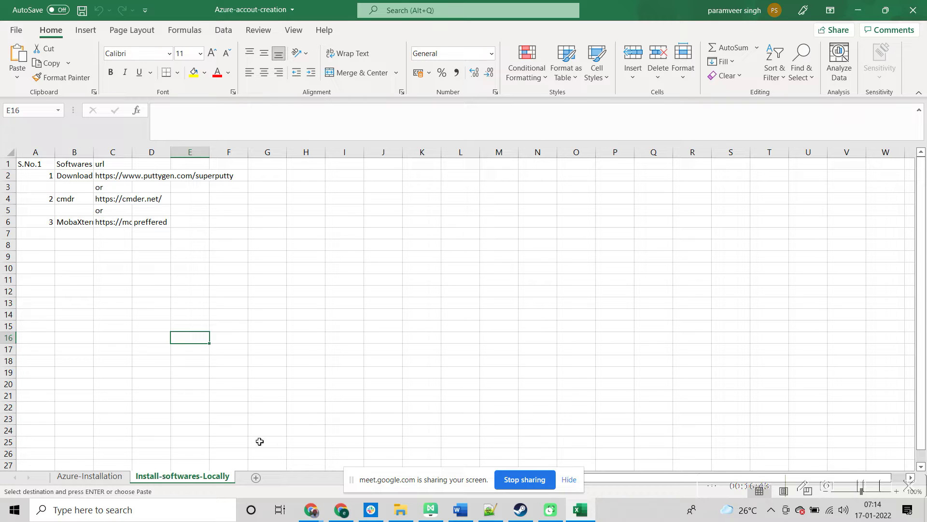
Step: Bring Class1-Notes.txt in Notepad++ back in front of the Excel workbook
{"action": "left_click", "coordinate": [490, 512]}
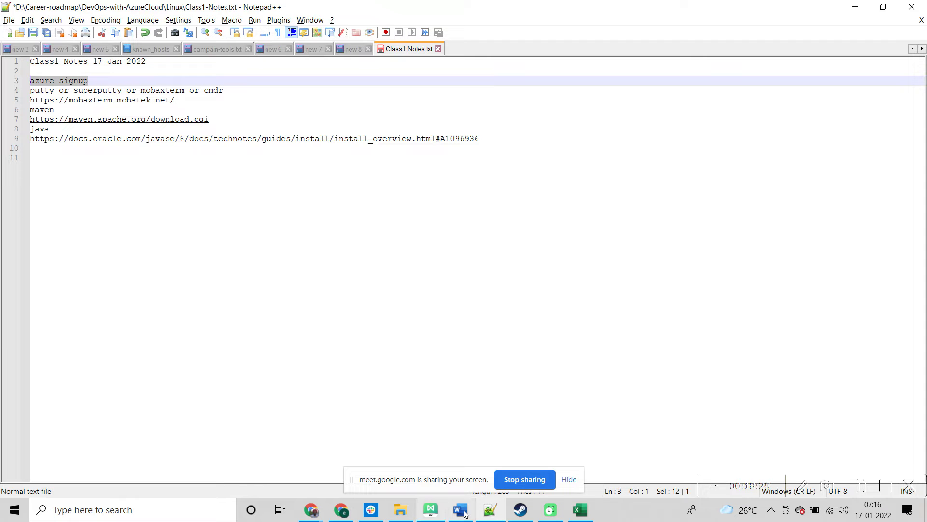
Step: Switch between the Excel workbook, the class notes and the Google Meet call, ending on Meet
{"action": "left_click", "coordinate": [575, 516]}
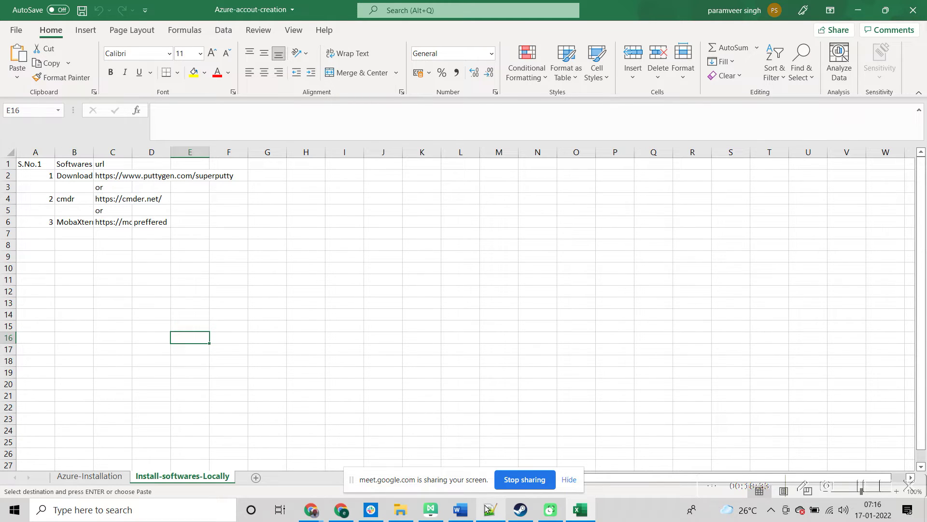
{"action": "mouse_move", "coordinate": [487, 508]}
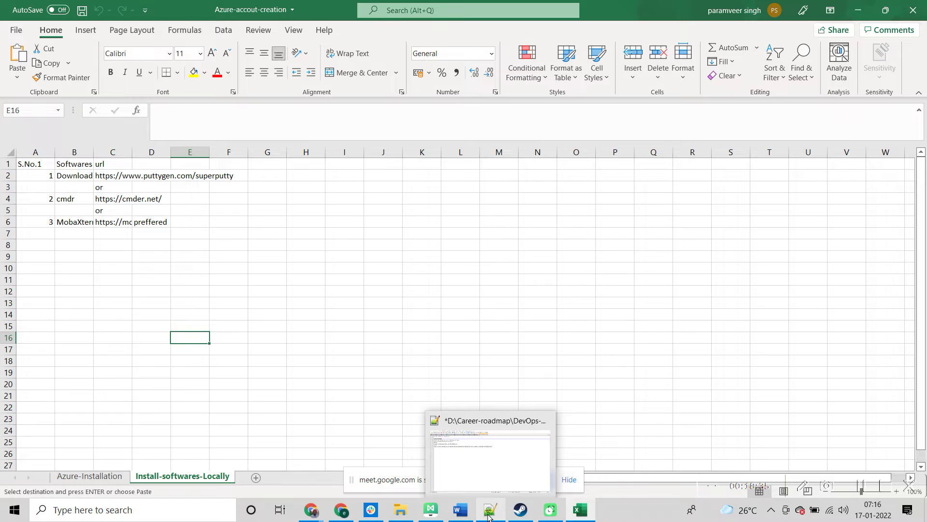
{"action": "left_click", "coordinate": [488, 513]}
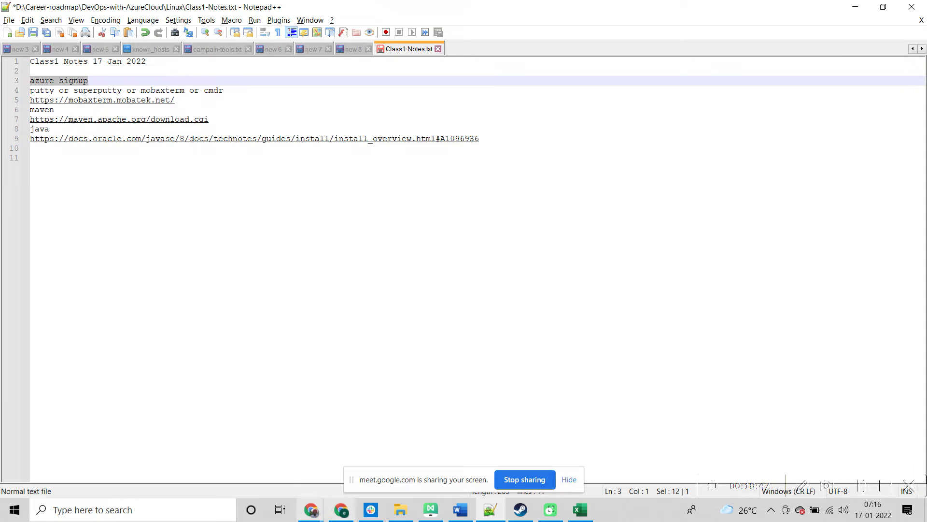
{"action": "left_click", "coordinate": [348, 514]}
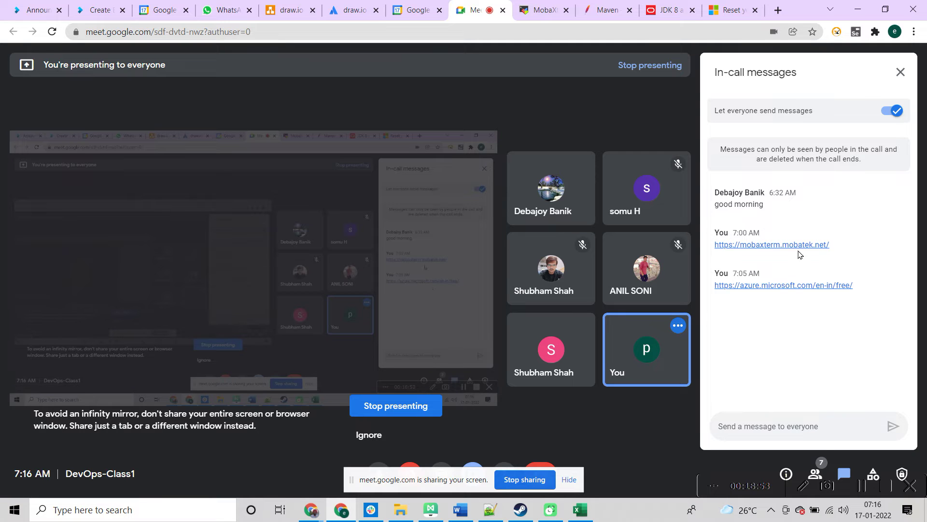
{"action": "key", "text": "alt+Tab"}
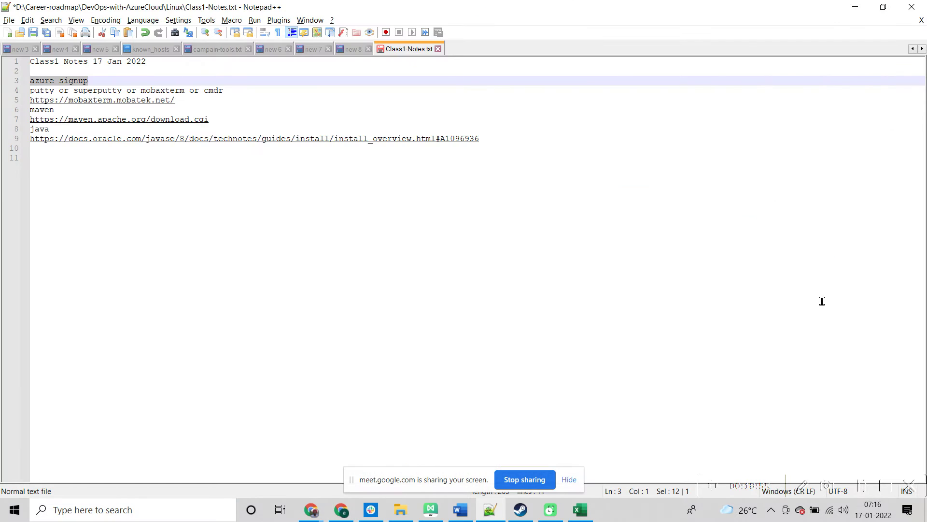
{"action": "key", "text": "alt+Tab"}
Step: Look over the MobaXterm home page, then follow GET MOBAXTERM NOW to its download page
{"action": "left_click", "coordinate": [543, 10]}
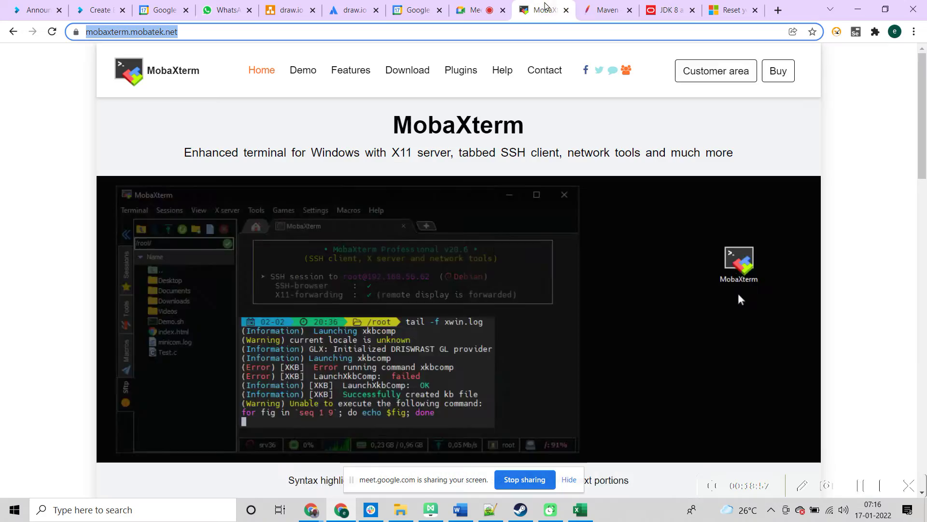
{"action": "left_click_drag", "start_coordinate": [924, 164], "coordinate": [925, 145]}
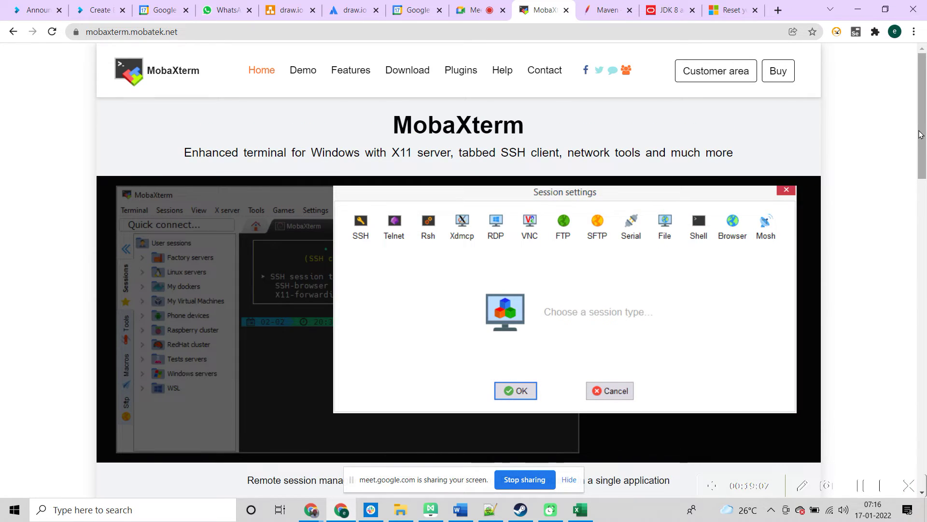
{"action": "left_click_drag", "start_coordinate": [922, 173], "coordinate": [847, 142]}
{"action": "scroll", "coordinate": [846, 141], "scroll_direction": "up", "scroll_amount": 2}
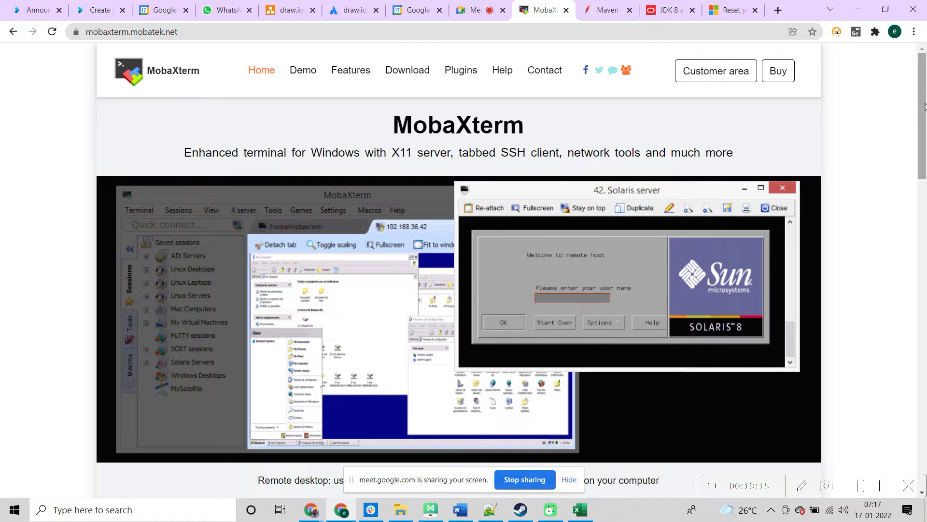
{"action": "left_click_drag", "start_coordinate": [924, 106], "coordinate": [924, 185]}
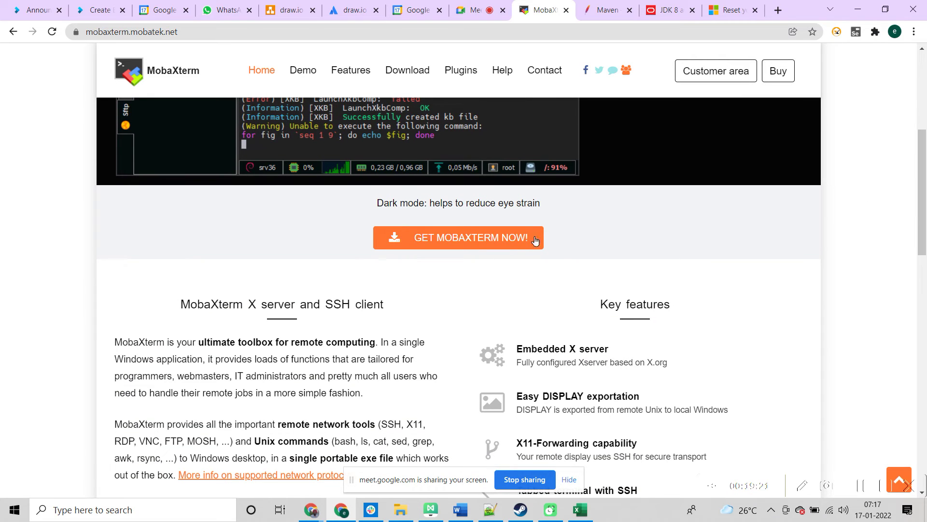
{"action": "left_click", "coordinate": [507, 241]}
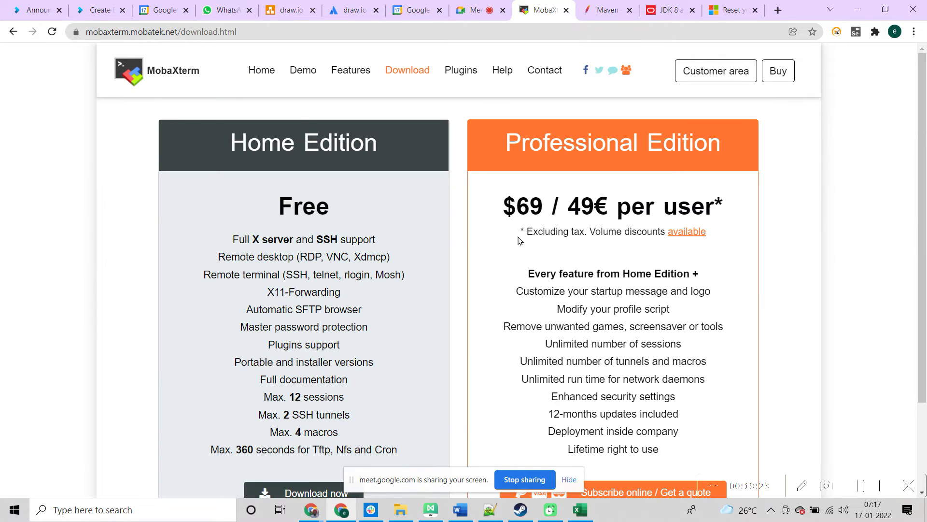
Step: Compare the MobaXterm Free and $69 / 49€ editions, then return to the Google Meet tab
{"action": "mouse_move", "coordinate": [925, 186]}
{"action": "left_mouse_down"}
{"action": "mouse_move", "coordinate": [925, 252]}
{"action": "mouse_move", "coordinate": [925, 201]}
{"action": "left_mouse_up"}
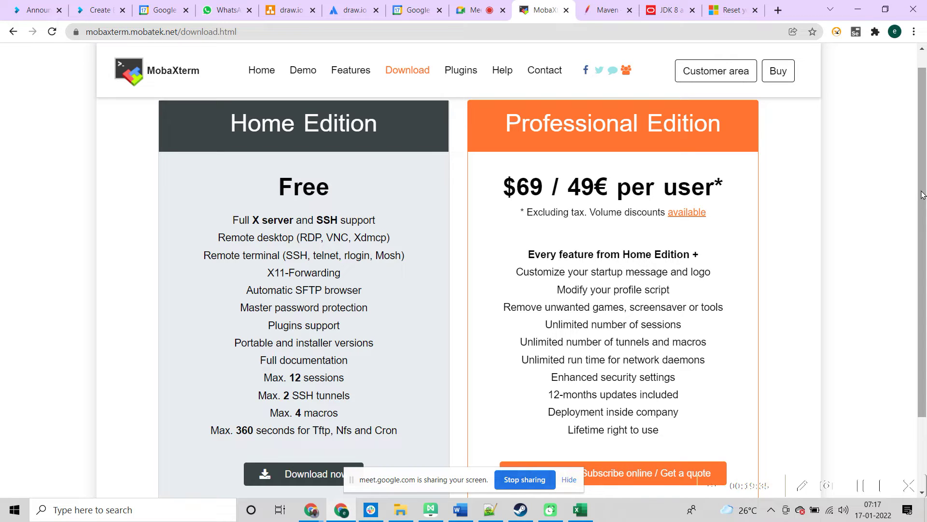
{"action": "left_click_drag", "start_coordinate": [922, 191], "coordinate": [924, 282]}
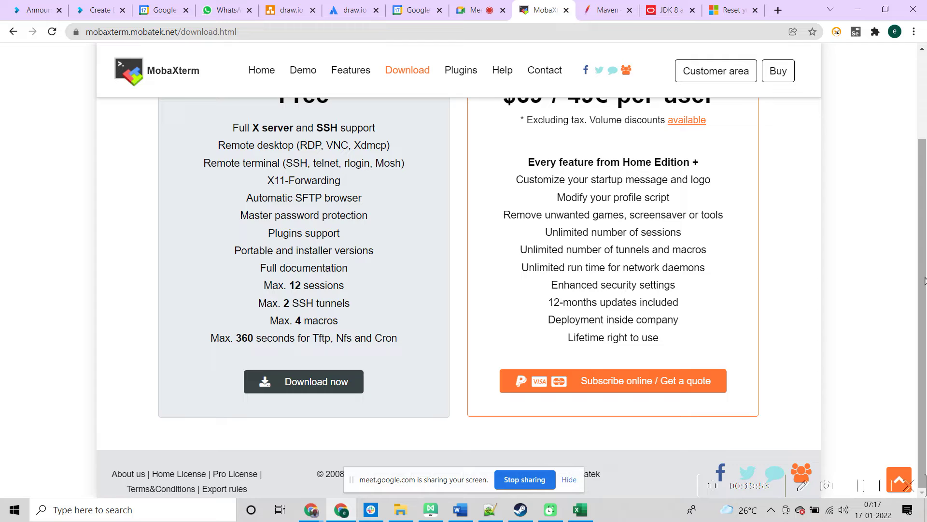
{"action": "left_click_drag", "start_coordinate": [924, 281], "coordinate": [922, 270]}
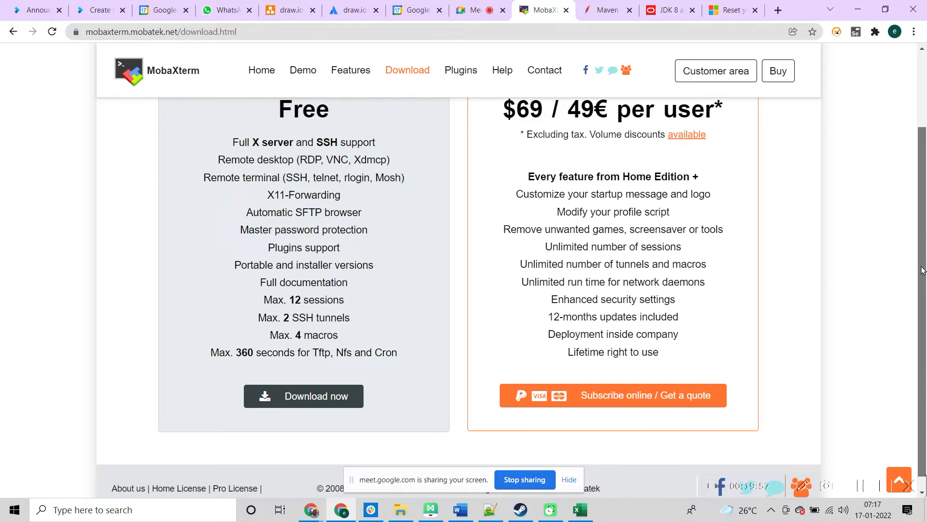
{"action": "left_click_drag", "start_coordinate": [922, 267], "coordinate": [922, 267]}
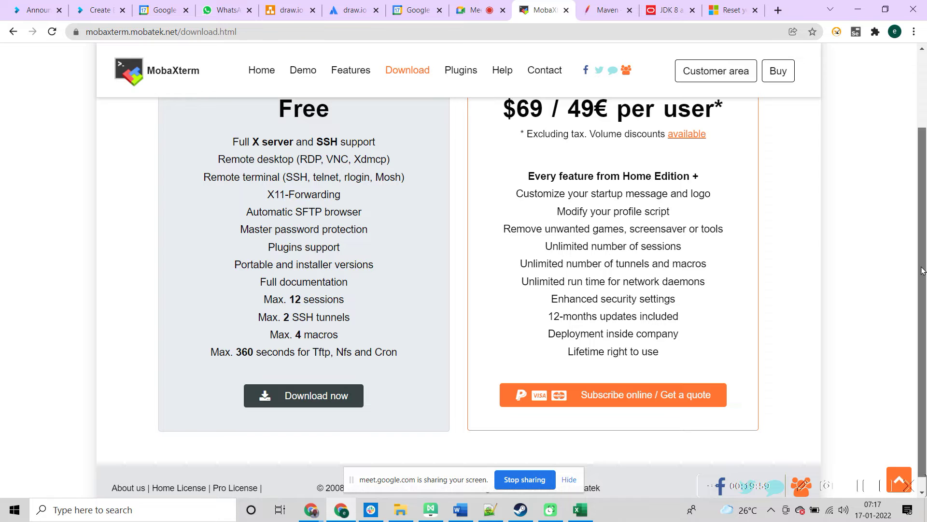
{"action": "left_click_drag", "start_coordinate": [923, 271], "coordinate": [917, 237]}
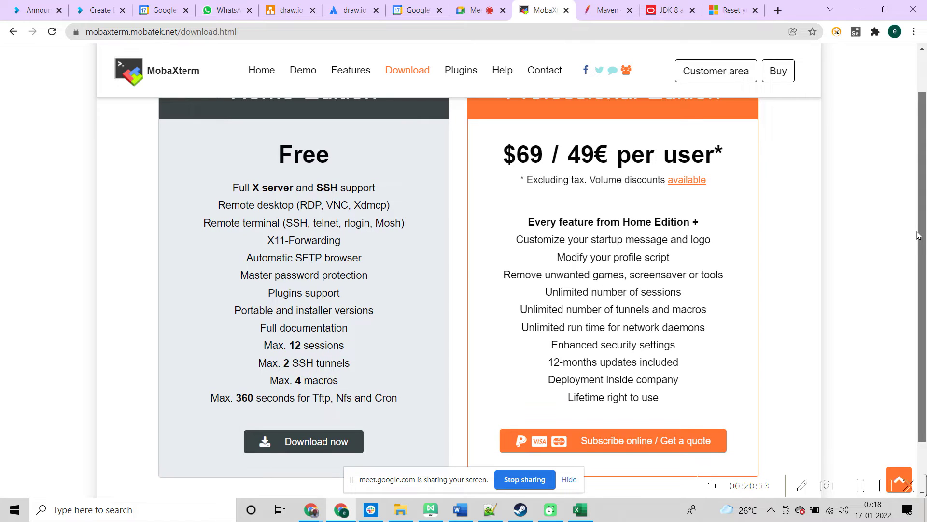
{"action": "left_click_drag", "start_coordinate": [918, 235], "coordinate": [919, 255]}
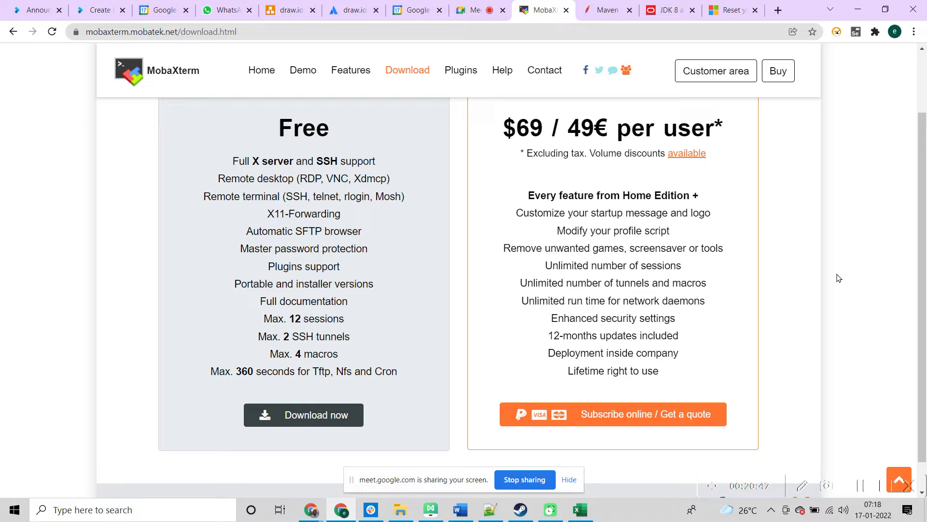
{"action": "left_click", "coordinate": [471, 17]}
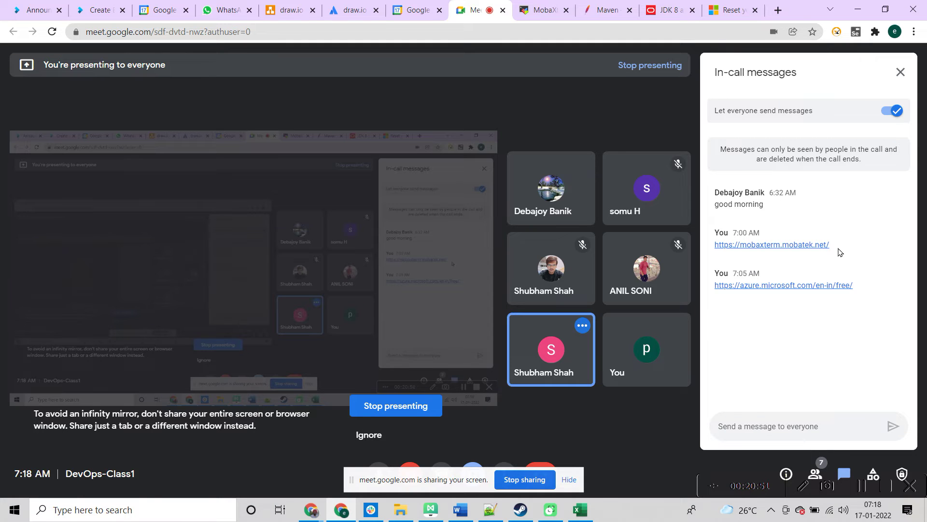
Step: Repost the MobaXterm link from the Meet chat as a new chat message
{"action": "left_click_drag", "start_coordinate": [834, 245], "coordinate": [715, 248]}
{"action": "key", "text": "ctrl+c"}
{"action": "left_click", "coordinate": [761, 419]}
{"action": "key", "text": "ctrl+v"}
{"action": "key", "text": "Return"}
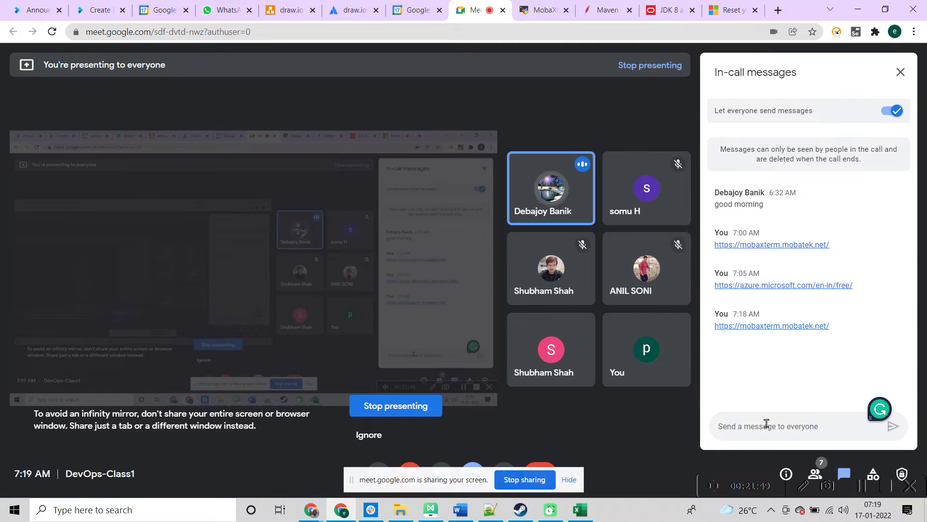
Step: Return to Chrome and its MobaXterm download page tab
{"action": "key", "text": "alt+Tab"}
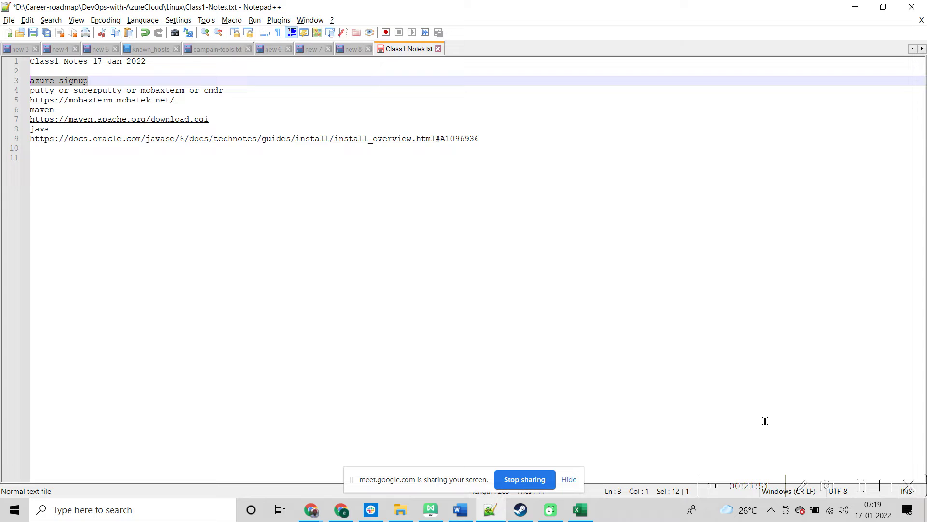
{"action": "key", "text": "alt+Tab"}
{"action": "key", "text": "alt+Tab"}
{"action": "key", "text": "alt+Tab"}
{"action": "key", "text": "Escape"}
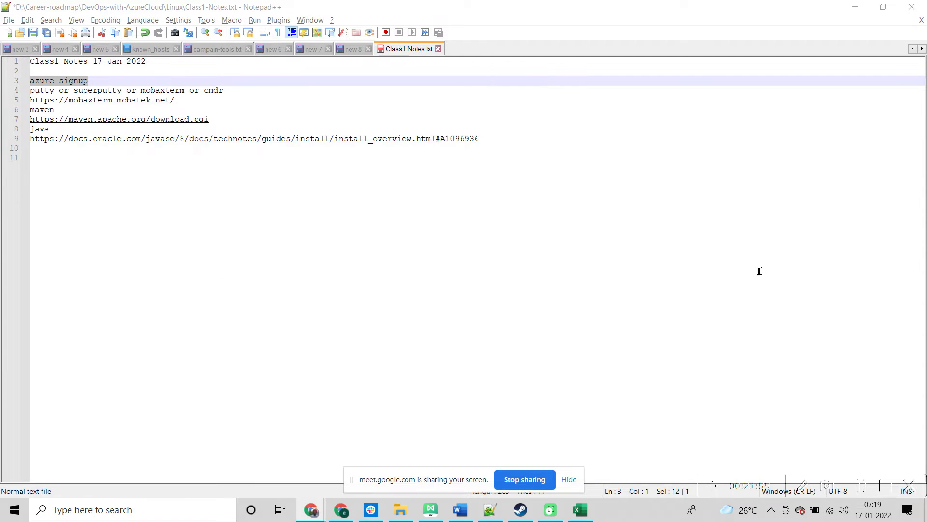
{"action": "left_click", "coordinate": [341, 509]}
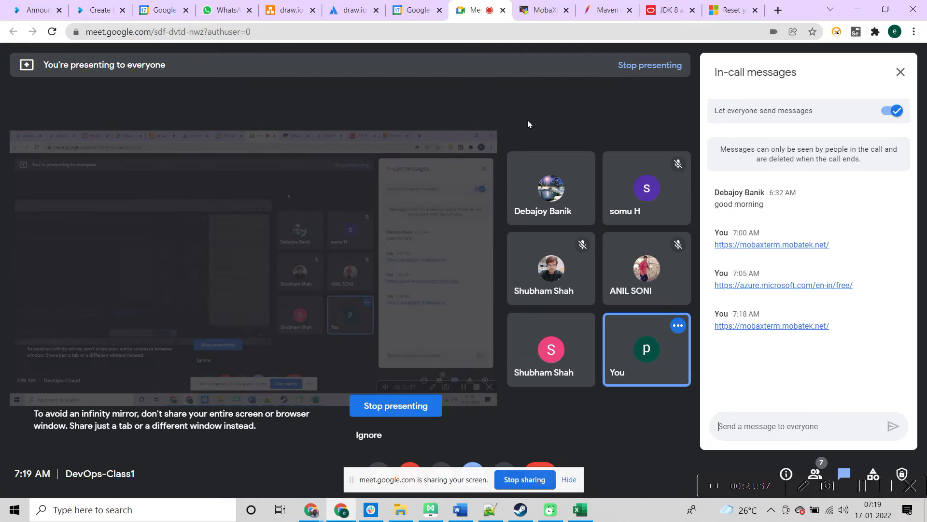
{"action": "key", "text": "ctrl+Tab"}
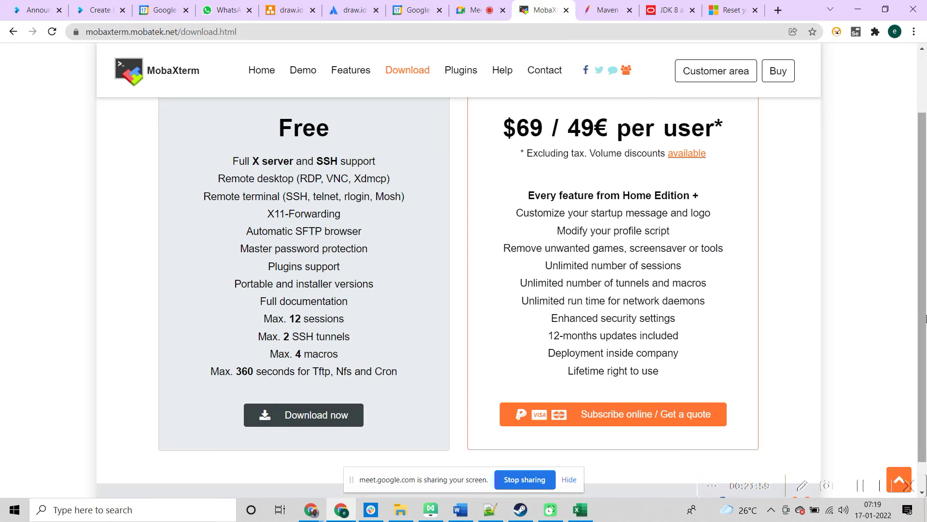
Step: Go back to the MobaXterm home page, reopen Download, and choose the free Home Edition
{"action": "scroll", "coordinate": [924, 321], "scroll_direction": "up", "scroll_amount": 2}
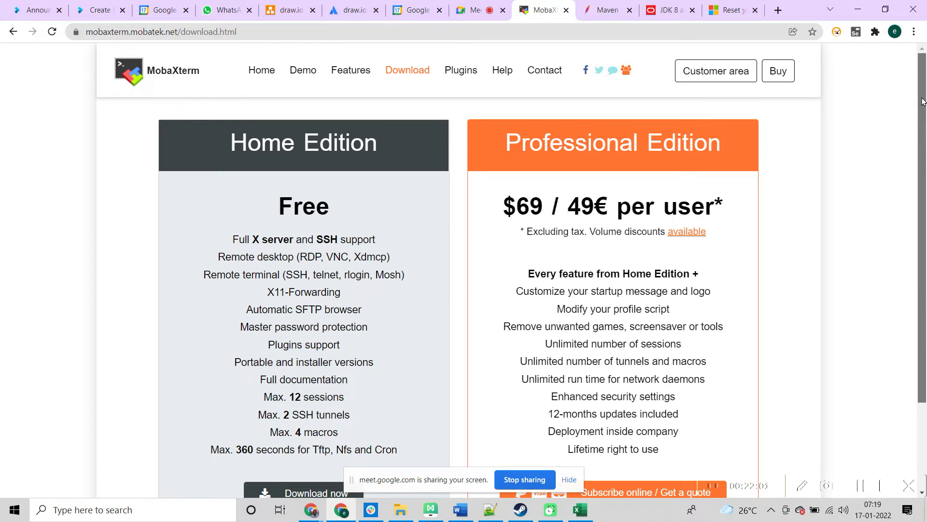
{"action": "left_click", "coordinate": [13, 32]}
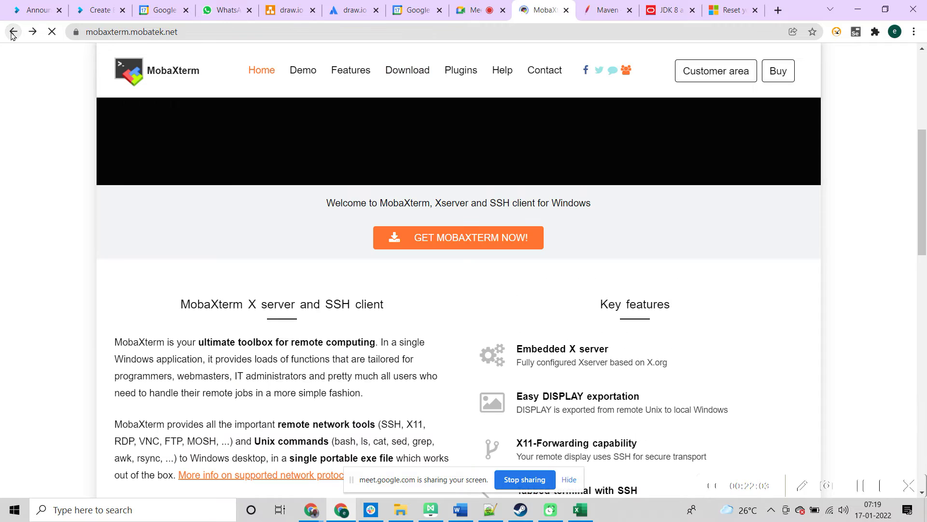
{"action": "mouse_move", "coordinate": [924, 209]}
{"action": "left_mouse_down"}
{"action": "mouse_move", "coordinate": [924, 138]}
{"action": "mouse_move", "coordinate": [924, 213]}
{"action": "left_mouse_up"}
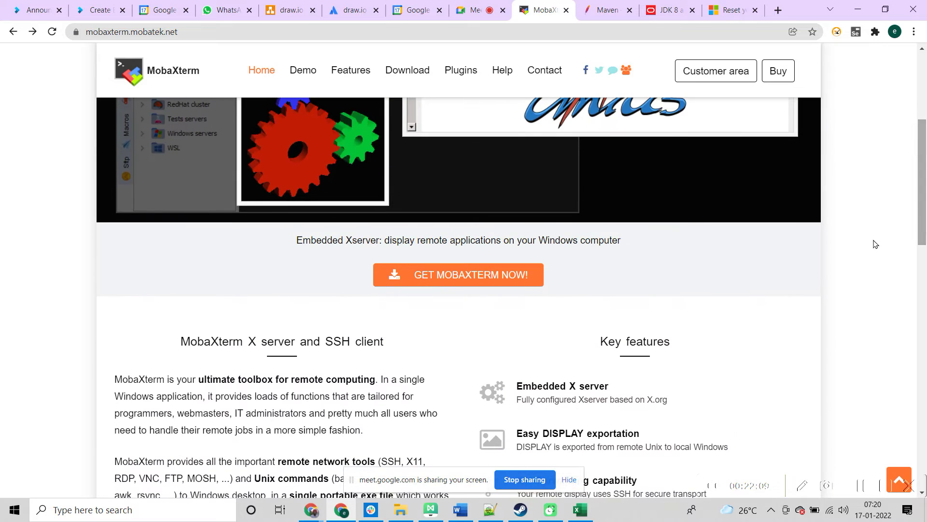
{"action": "left_click", "coordinate": [451, 273]}
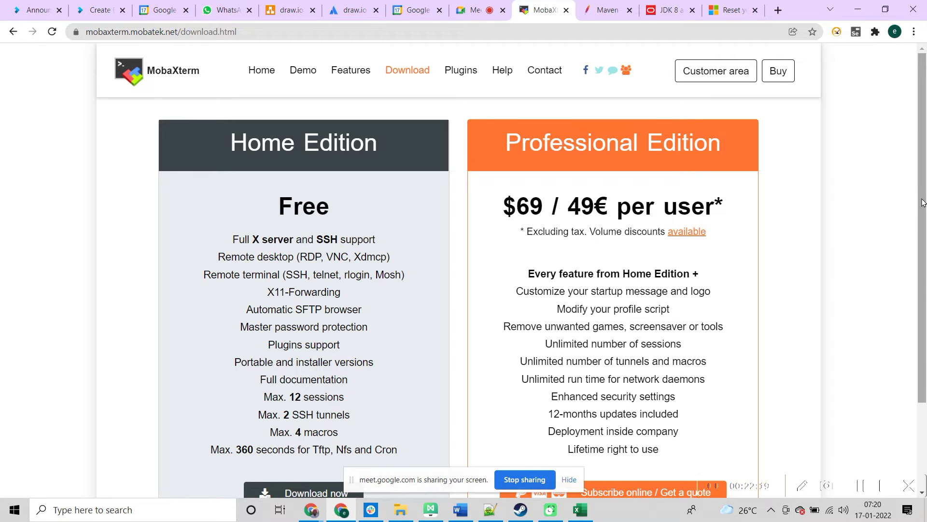
{"action": "left_click_drag", "start_coordinate": [923, 202], "coordinate": [921, 284]}
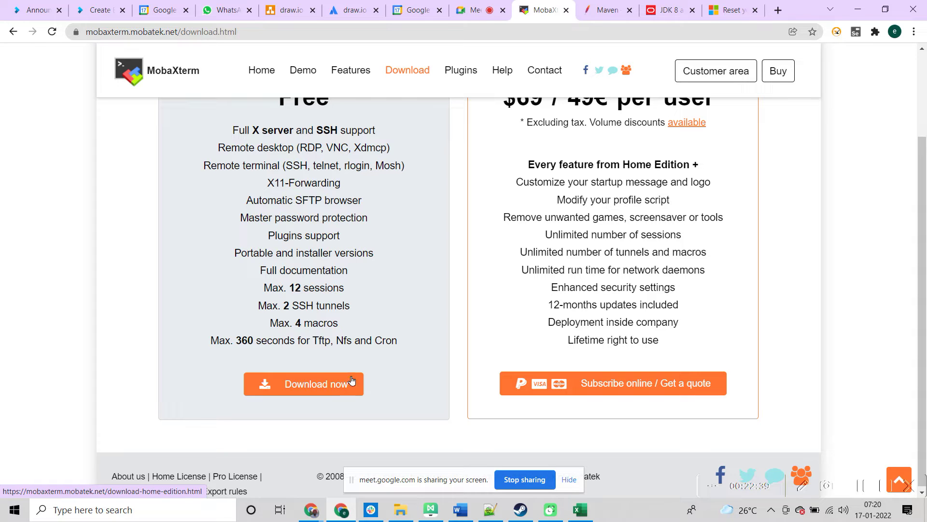
{"action": "left_click", "coordinate": [344, 383]}
{"action": "left_click_drag", "start_coordinate": [926, 345], "coordinate": [926, 379]}
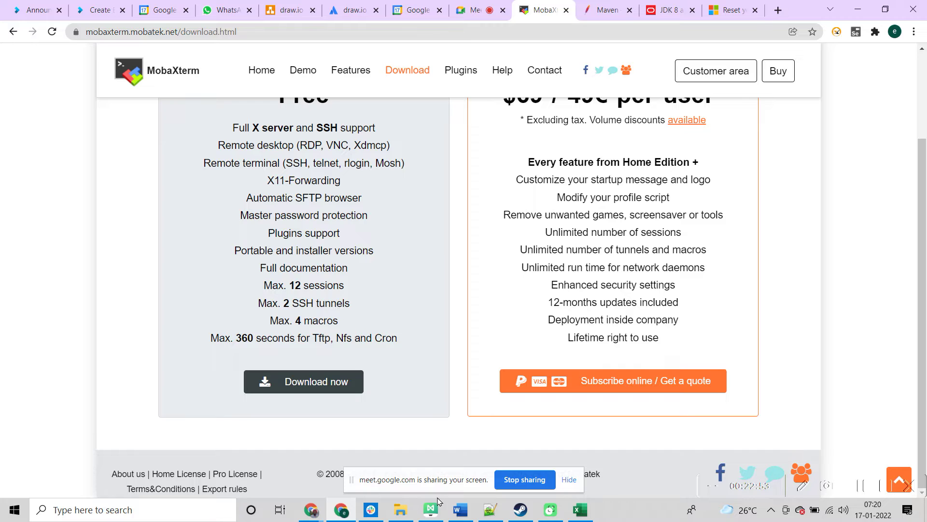
Step: Search Windows for 'moba' instead of 'cmdr' and launch the MobaXterm app
{"action": "left_click", "coordinate": [195, 516]}
{"action": "type", "text": "cmdr"}
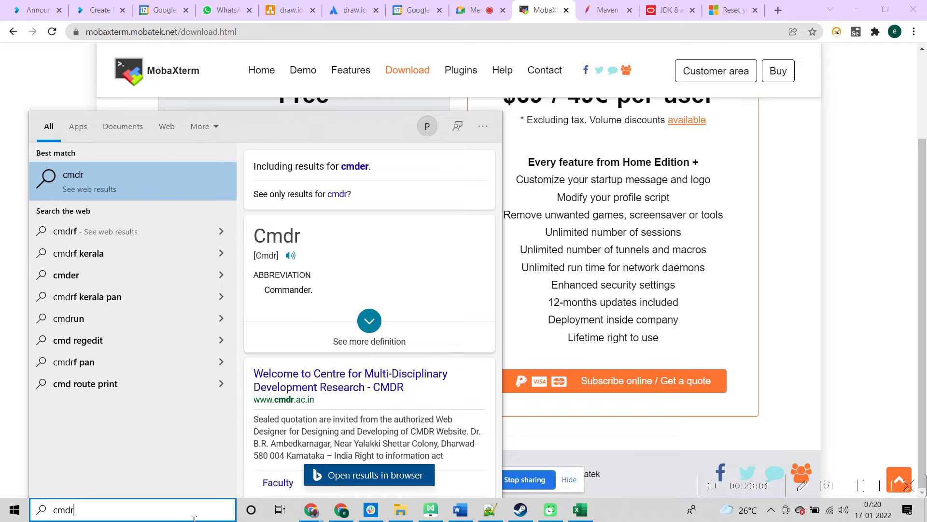
{"action": "key", "text": "BackSpace"}
{"action": "key", "text": "BackSpace"}
{"action": "key", "text": "BackSpace"}
{"action": "key", "text": "BackSpace"}
{"action": "type", "text": "mo"}
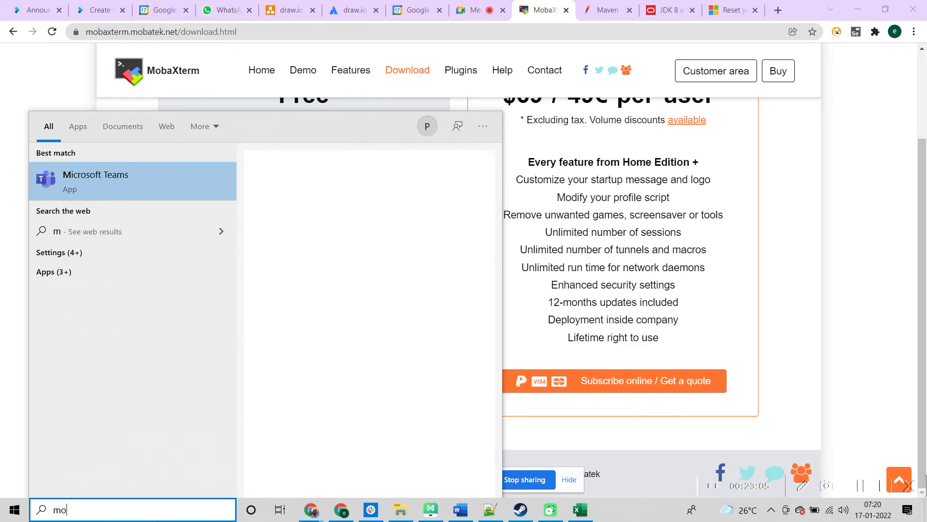
{"action": "type", "text": "ba"}
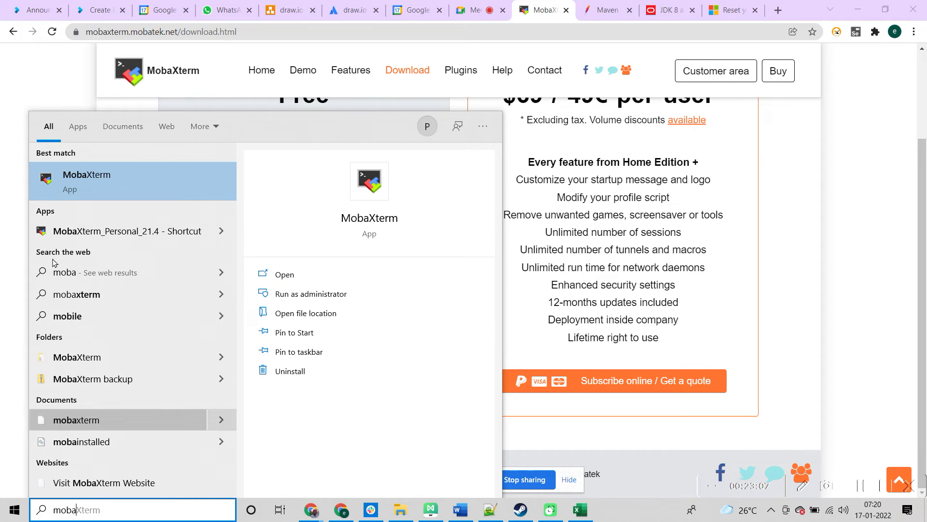
{"action": "left_click", "coordinate": [292, 277]}
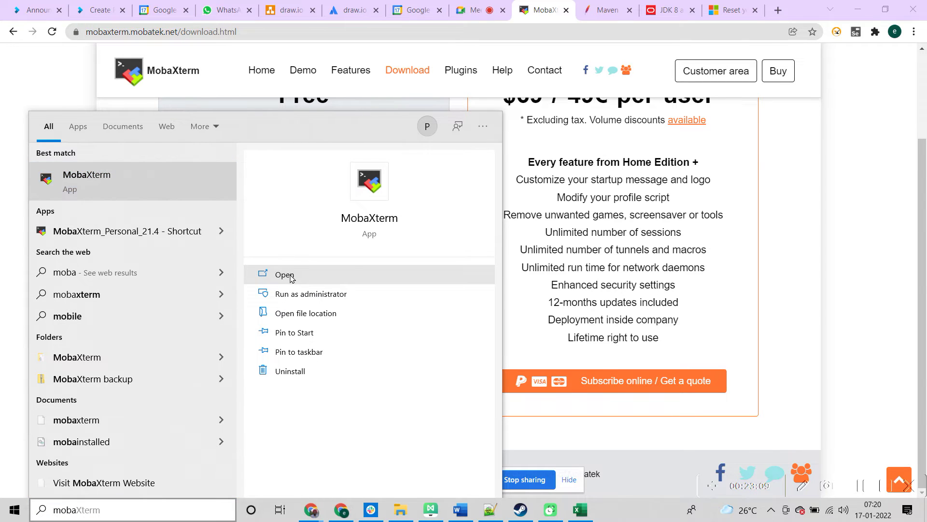
{"action": "left_click", "coordinate": [291, 277]}
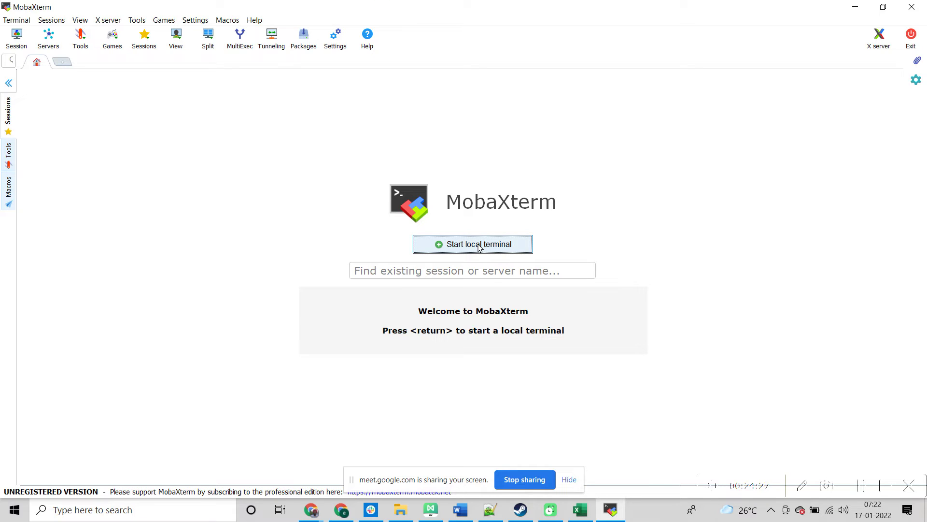
Step: Start a local MobaXterm terminal at /home/mobaxterm, then return to Chrome
{"action": "left_click", "coordinate": [479, 245]}
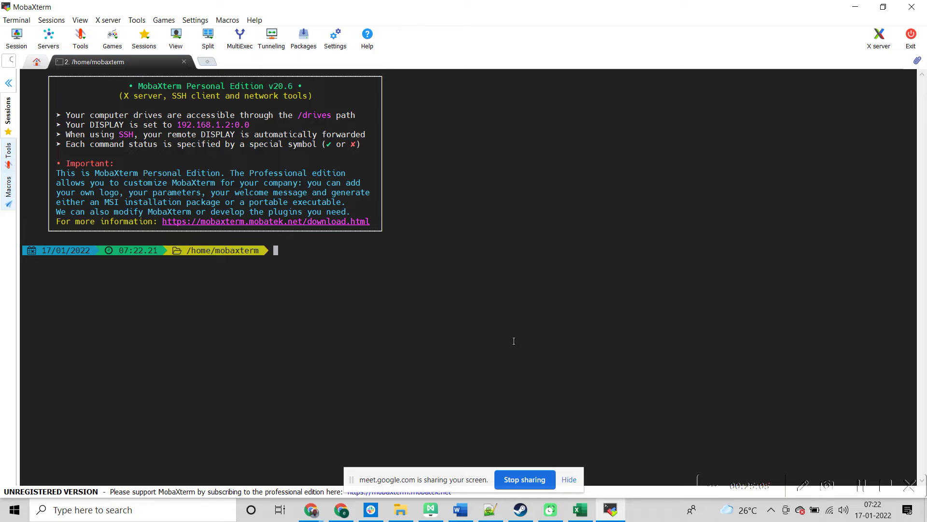
{"action": "key", "text": "alt+Tab"}
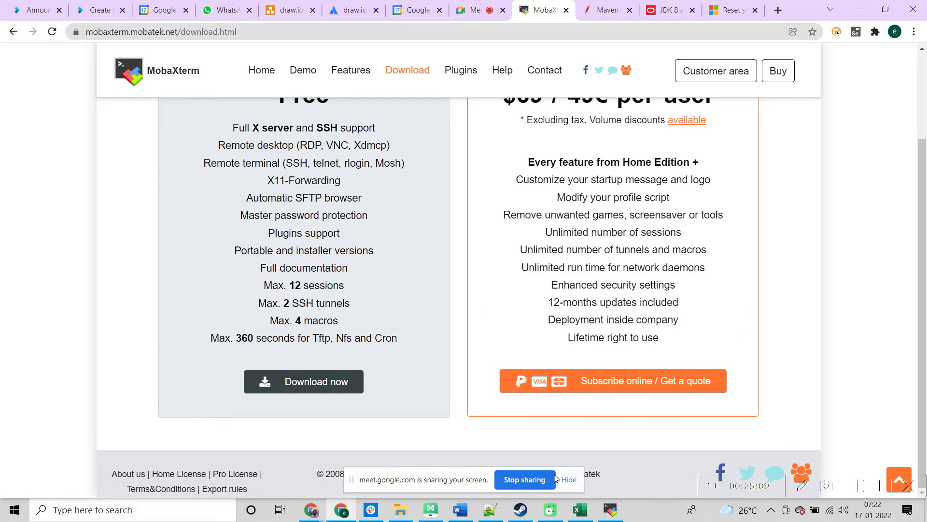
Step: Show Class1-Notes.txt in Notepad++, then go back to Chrome
{"action": "left_click", "coordinate": [490, 514]}
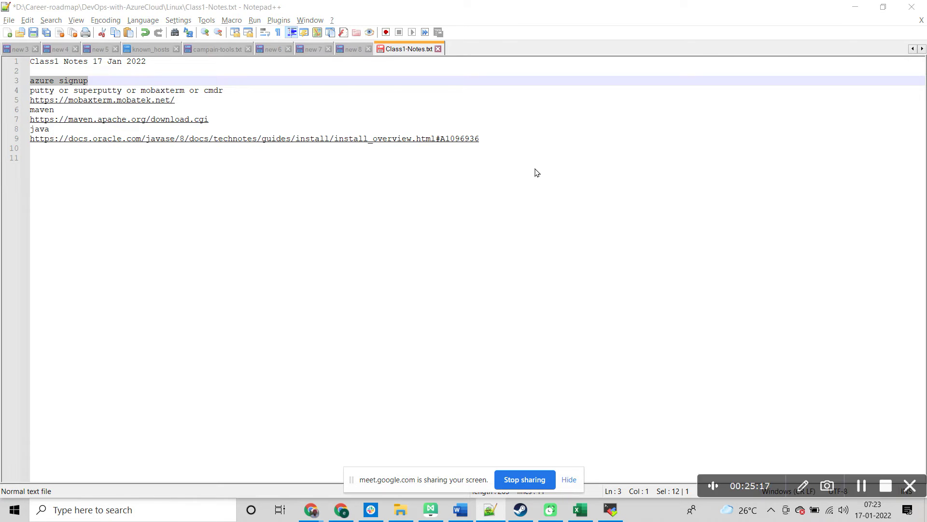
{"action": "key", "text": "alt+Tab"}
Step: In a new tab, search Google for 'java installation windows 10'
{"action": "left_click", "coordinate": [777, 11]}
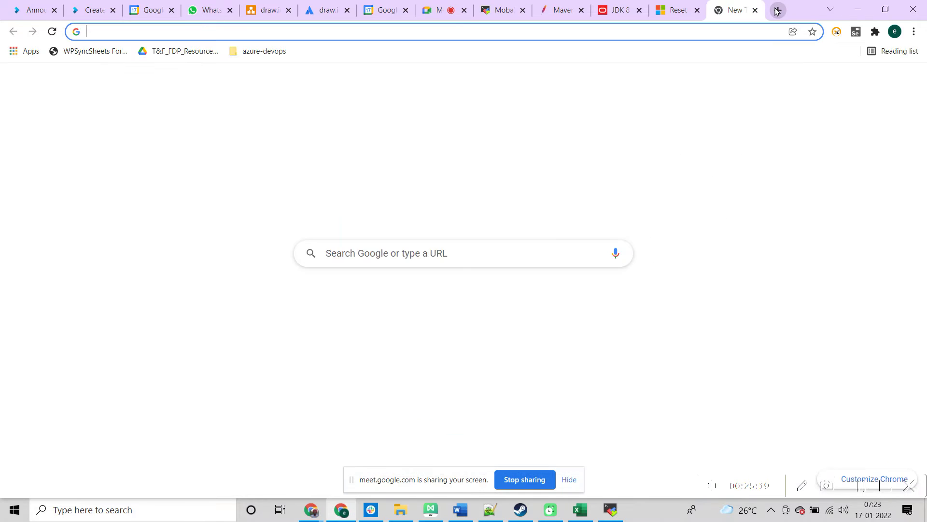
{"action": "type", "text": "java"}
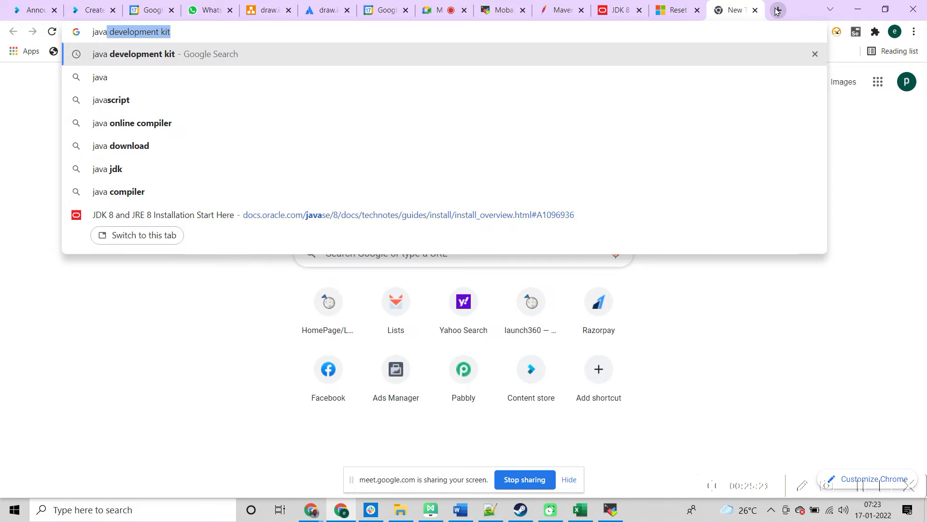
{"action": "type", "text": " i"}
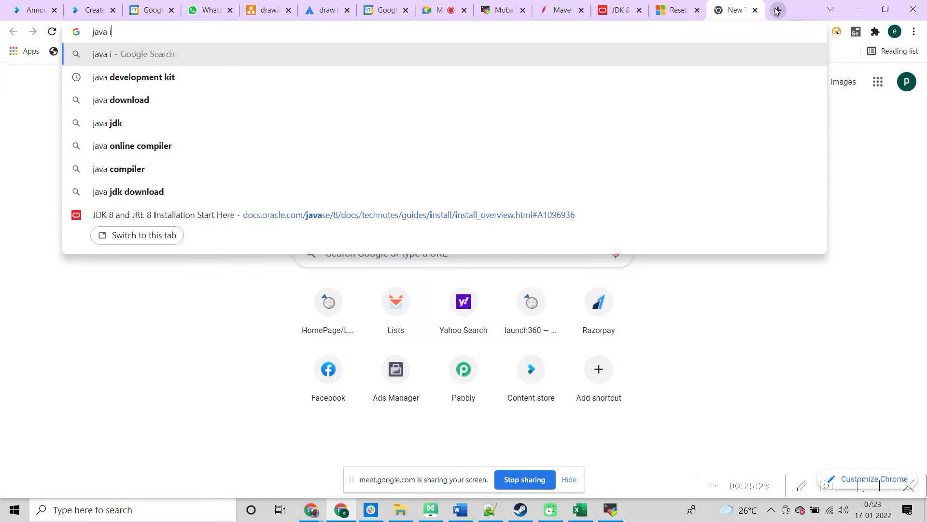
{"action": "type", "text": "nstallatio"}
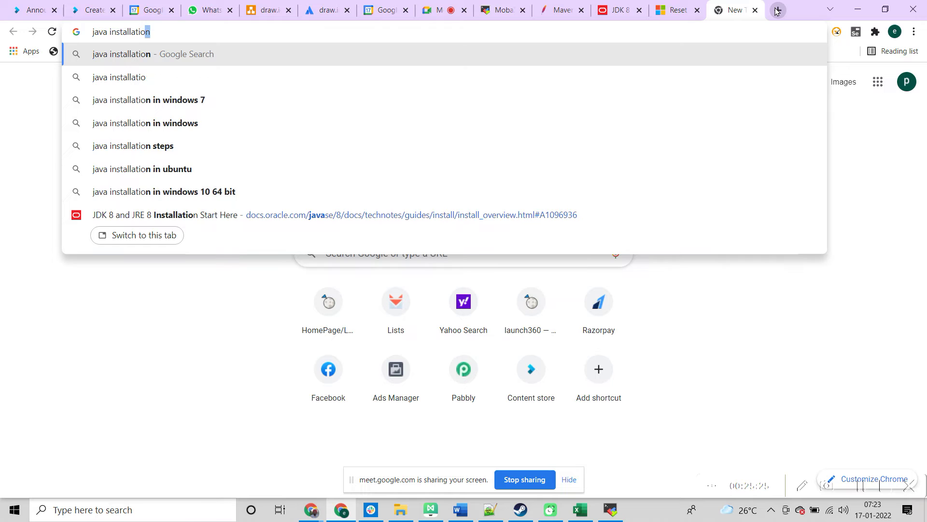
{"action": "type", "text": "n windo"}
{"action": "key", "text": "Delete"}
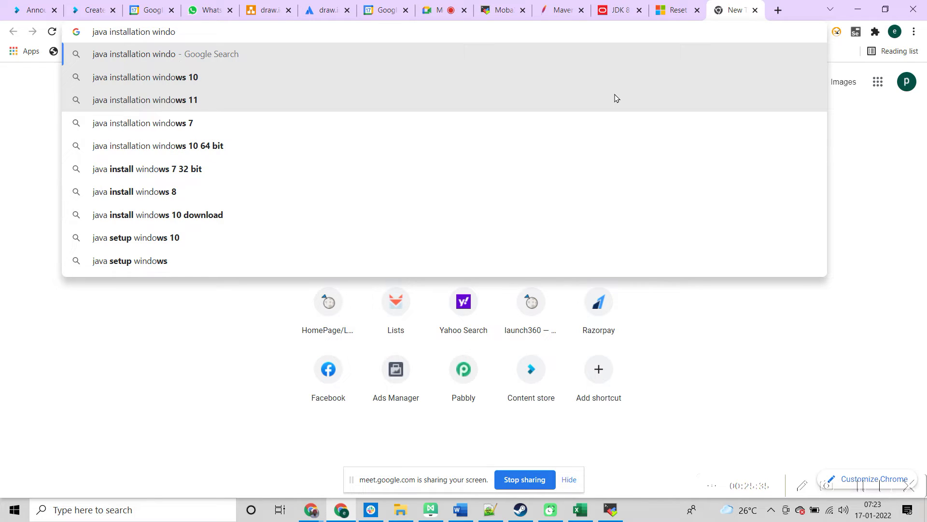
{"action": "left_click", "coordinate": [374, 199]}
{"action": "left_click_drag", "start_coordinate": [375, 198], "coordinate": [373, 75]}
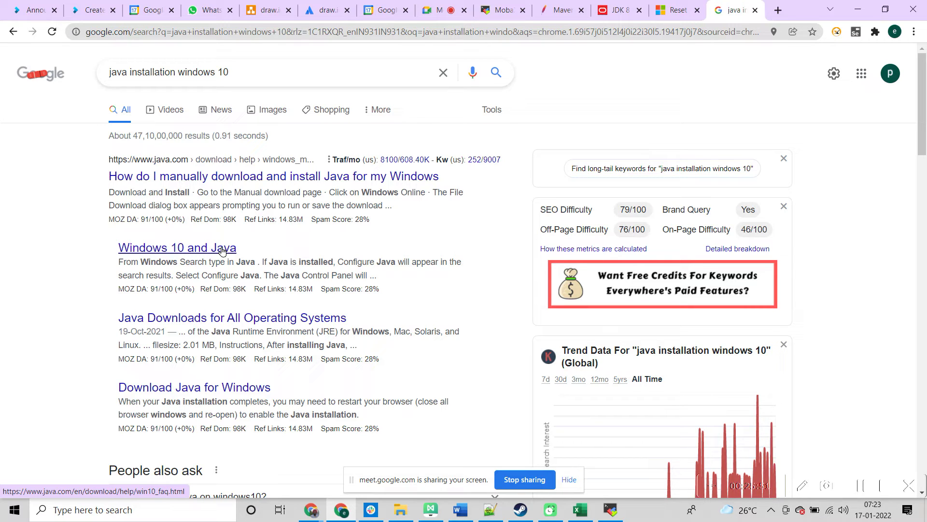
Step: Open the 'Windows 10 and Java' result, then java.com's 'Installing Java' help page
{"action": "left_click", "coordinate": [222, 250]}
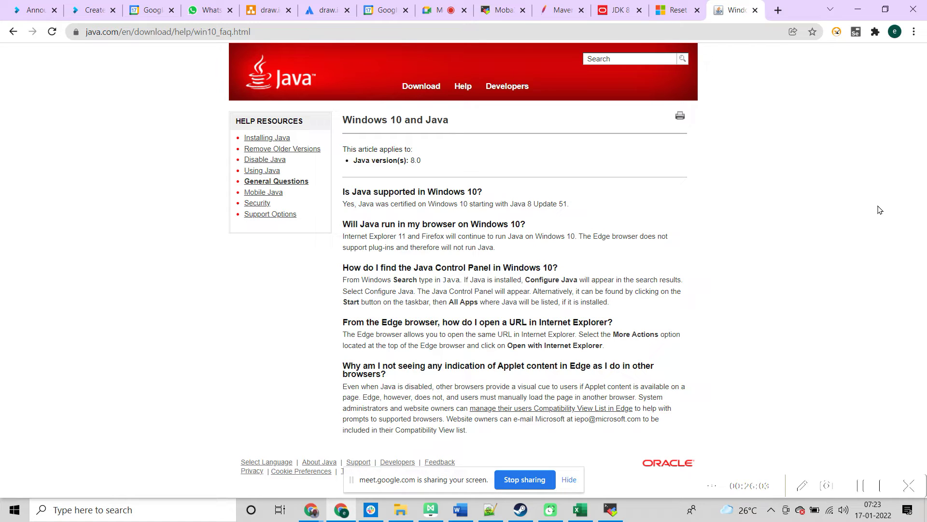
{"action": "left_click", "coordinate": [274, 141]}
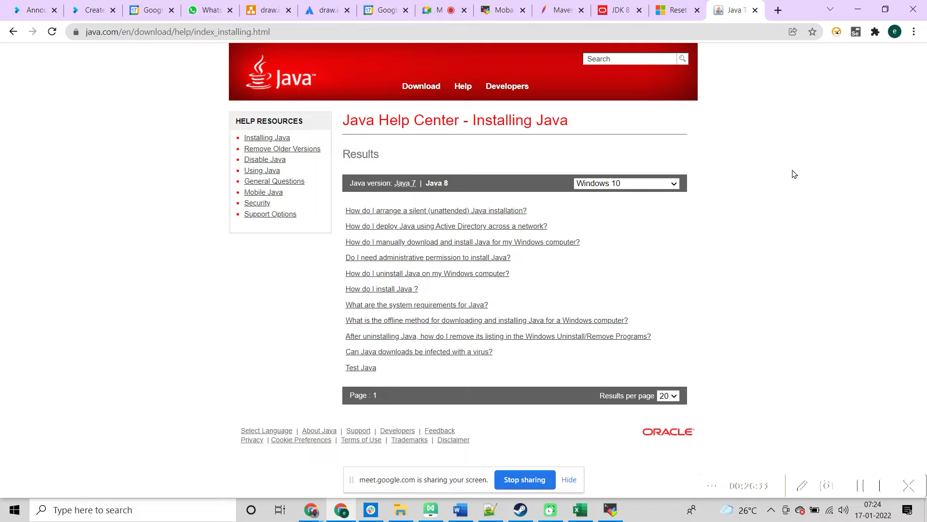
Step: Search 'download java 8' and open Oracle's Java SE 8 Archive Downloads page (JDK 8u202)
{"action": "left_click", "coordinate": [620, 14]}
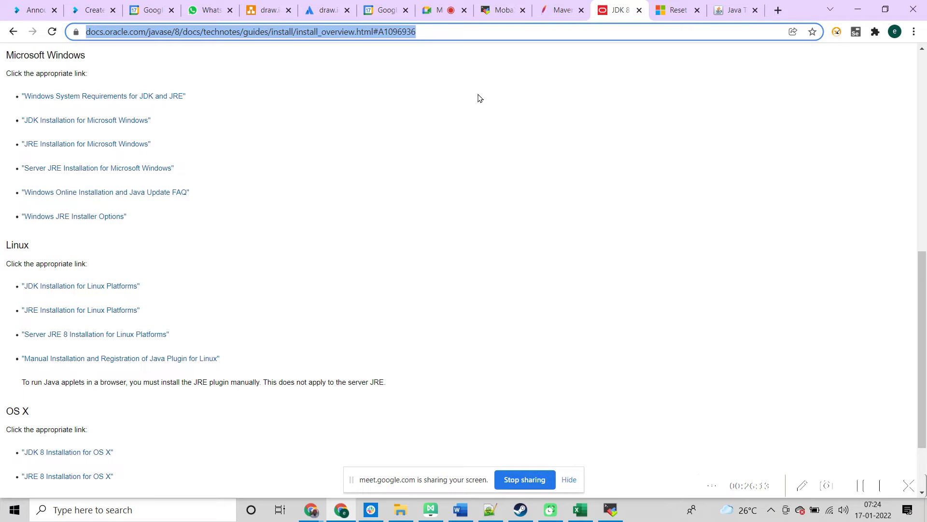
{"action": "left_click", "coordinate": [8, 35]}
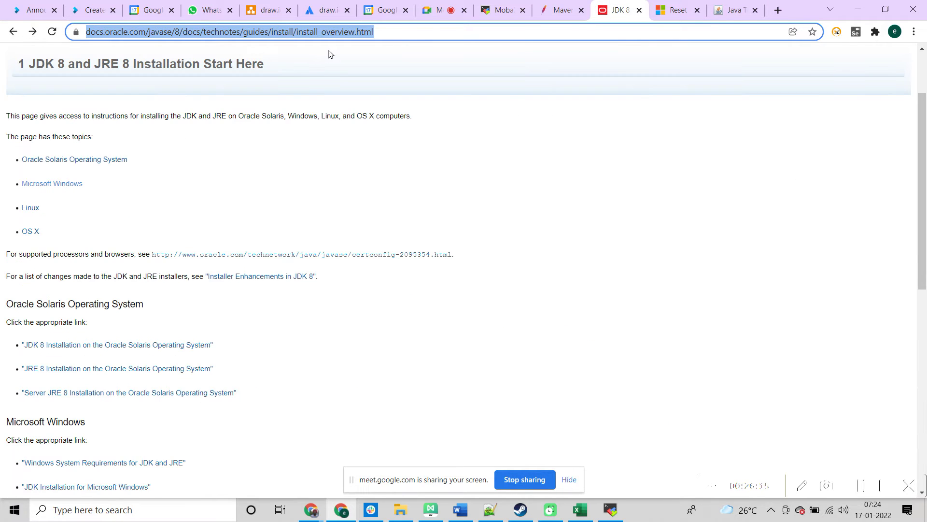
{"action": "type", "text": "down"}
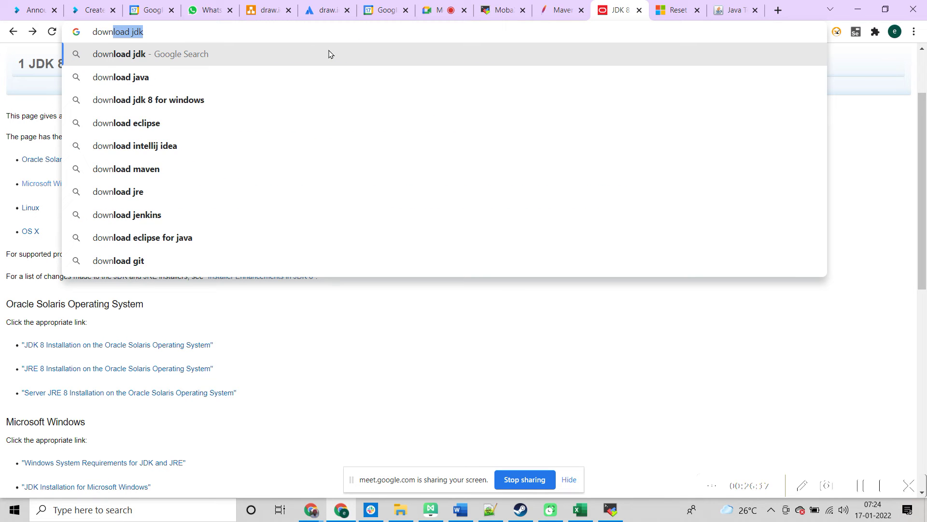
{"action": "type", "text": "load java 8"}
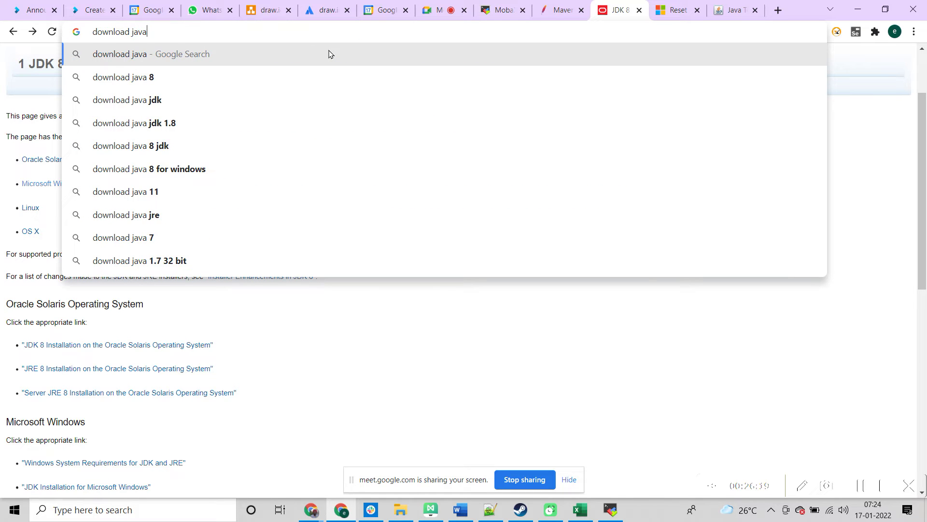
{"action": "key", "text": "Return"}
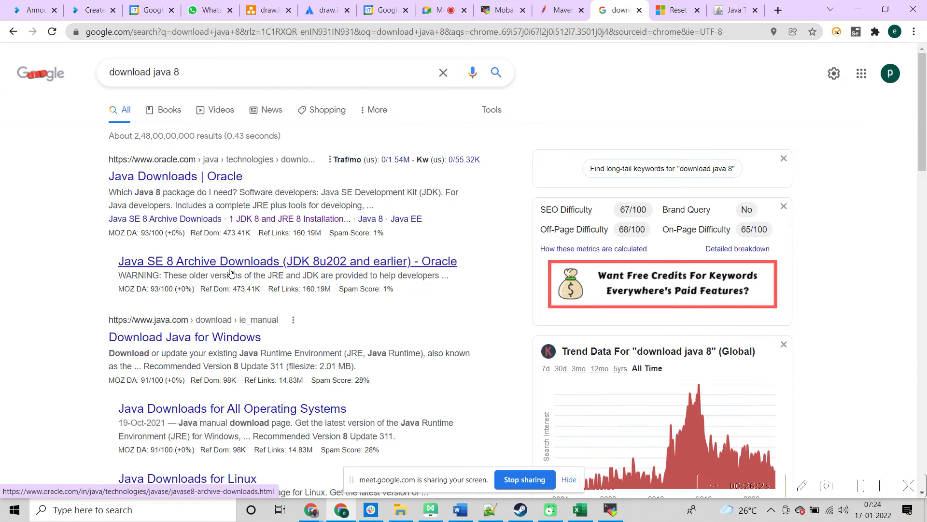
{"action": "left_click", "coordinate": [233, 262]}
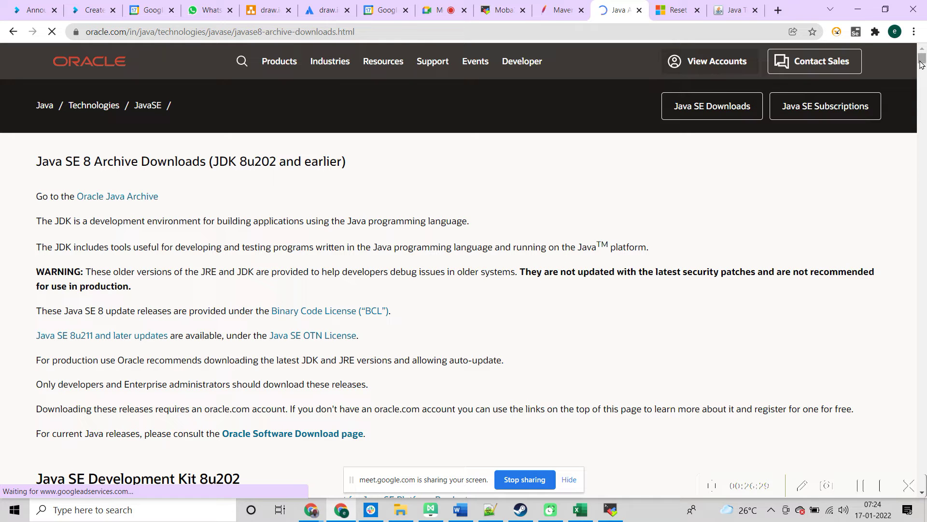
{"action": "left_click_drag", "start_coordinate": [922, 59], "coordinate": [922, 66]}
{"action": "scroll", "coordinate": [921, 67], "scroll_direction": "down", "scroll_amount": 1}
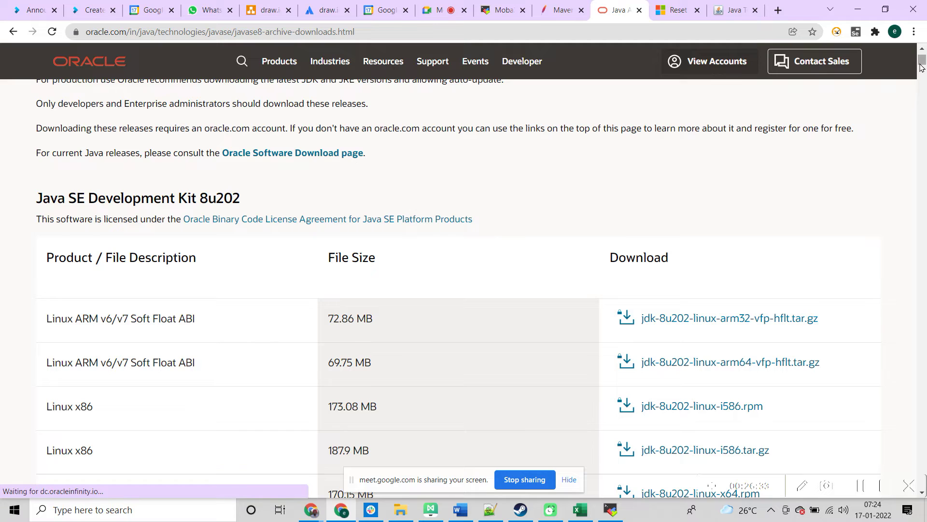
{"action": "key", "text": "alt+Tab"}
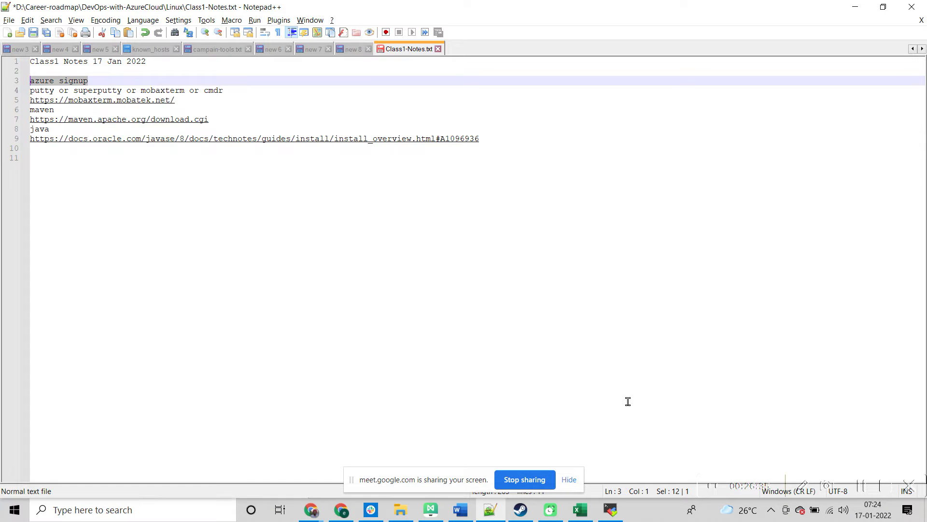
Step: Repost the azure.microsoft.com free-account link in the Meet chat
{"action": "left_click", "coordinate": [347, 515]}
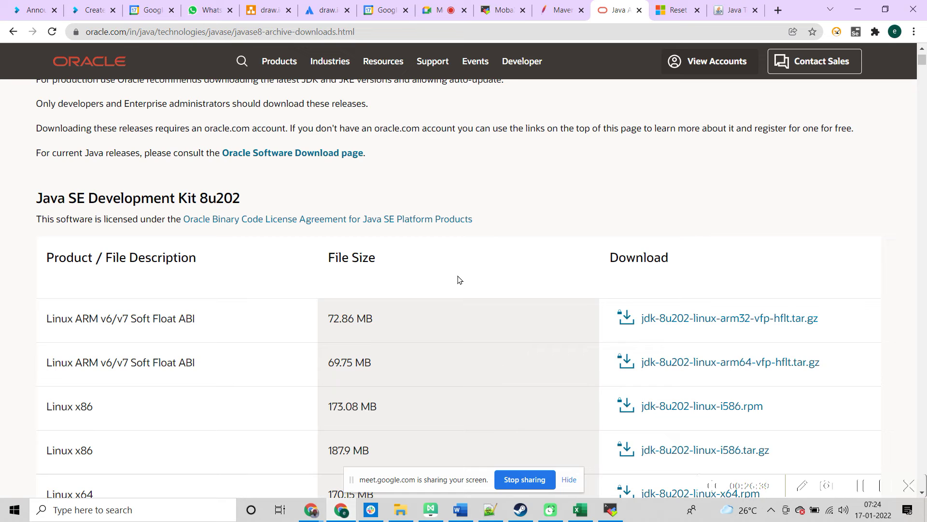
{"action": "left_click", "coordinate": [439, 11]}
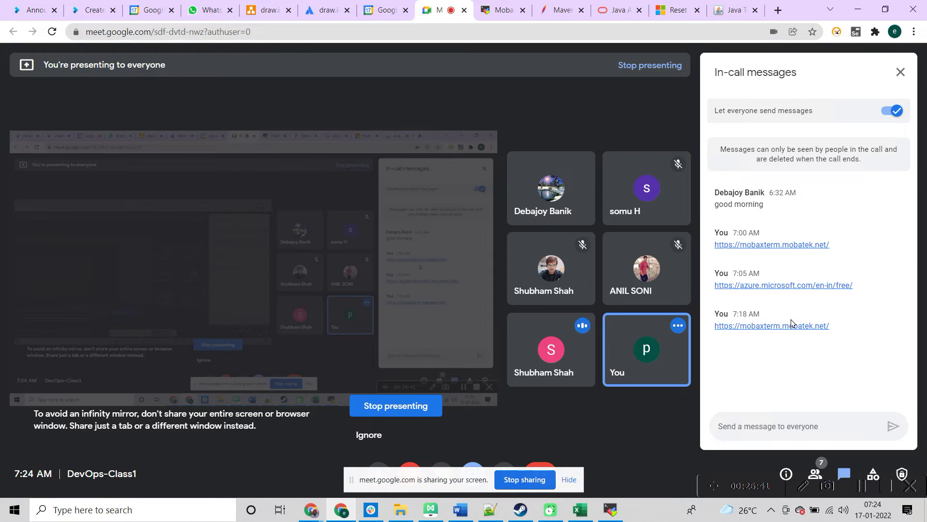
{"action": "left_click_drag", "start_coordinate": [856, 286], "coordinate": [714, 285]}
{"action": "key", "text": "ctrl+c"}
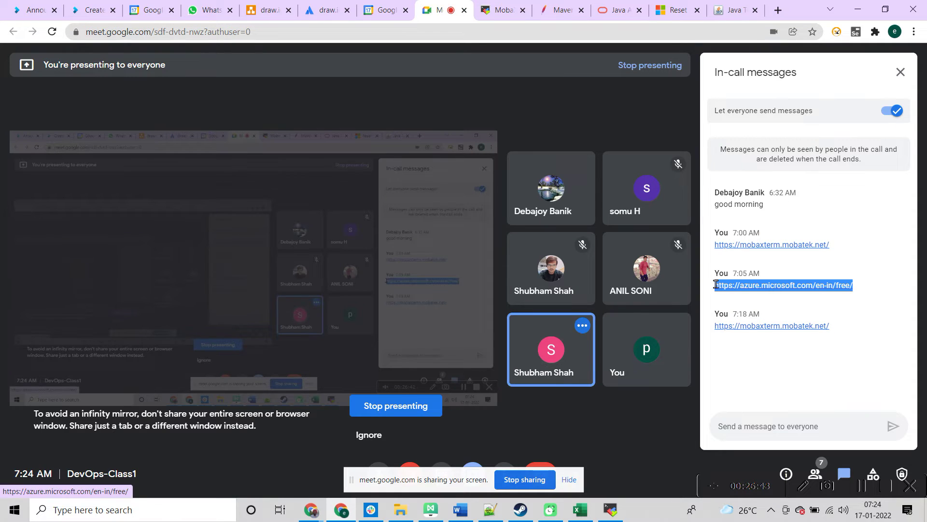
{"action": "left_click", "coordinate": [820, 423]}
{"action": "key", "text": "ctrl+v"}
{"action": "key", "text": "Return"}
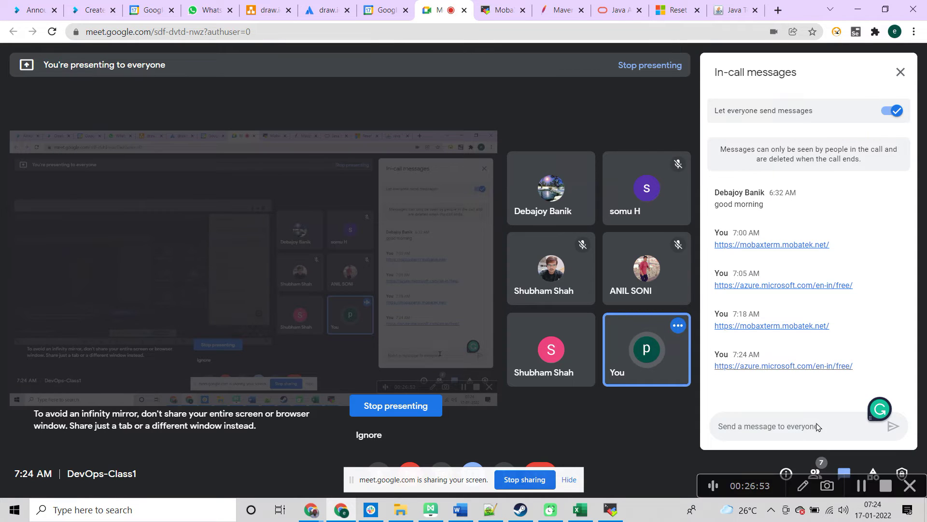
Step: Return to the Java Help Center tab and open a new blank Chrome tab
{"action": "key", "text": "alt+Tab"}
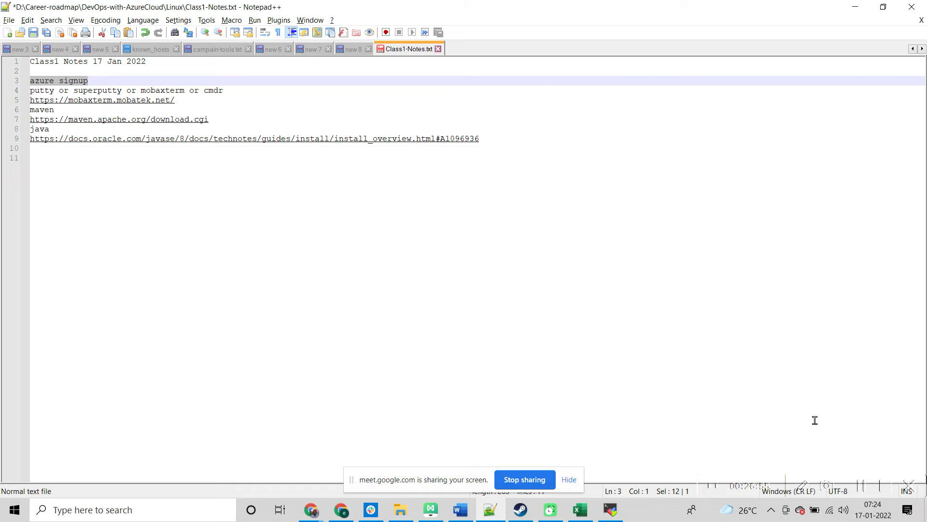
{"action": "key", "text": "alt+Tab"}
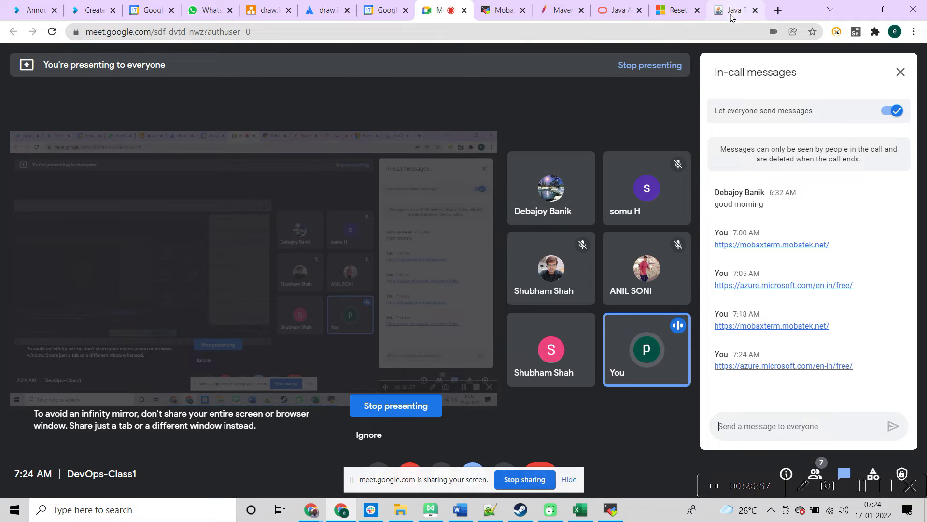
{"action": "left_click", "coordinate": [732, 17]}
{"action": "left_click", "coordinate": [777, 13]}
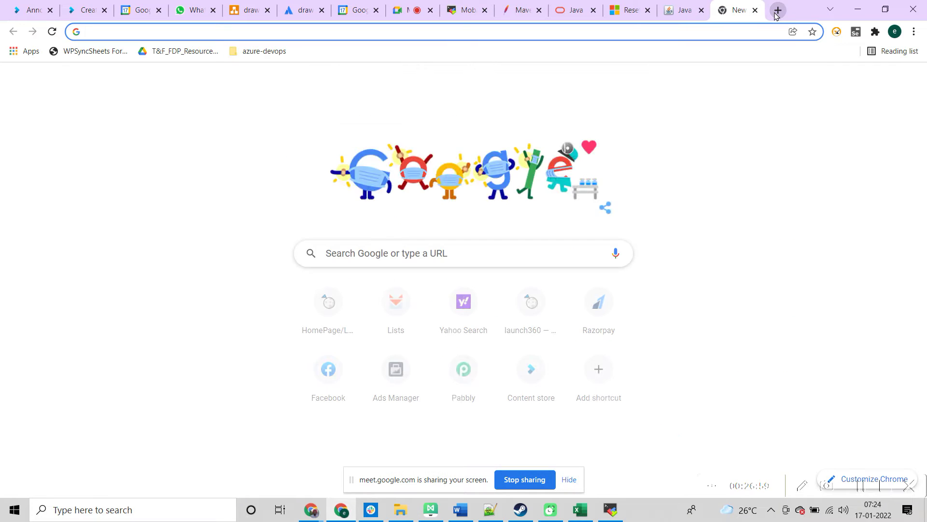
Step: Search 'maven download', open the Download Apache Maven page, and copy its URL
{"action": "type", "text": "maven download"}
{"action": "key", "text": "Return"}
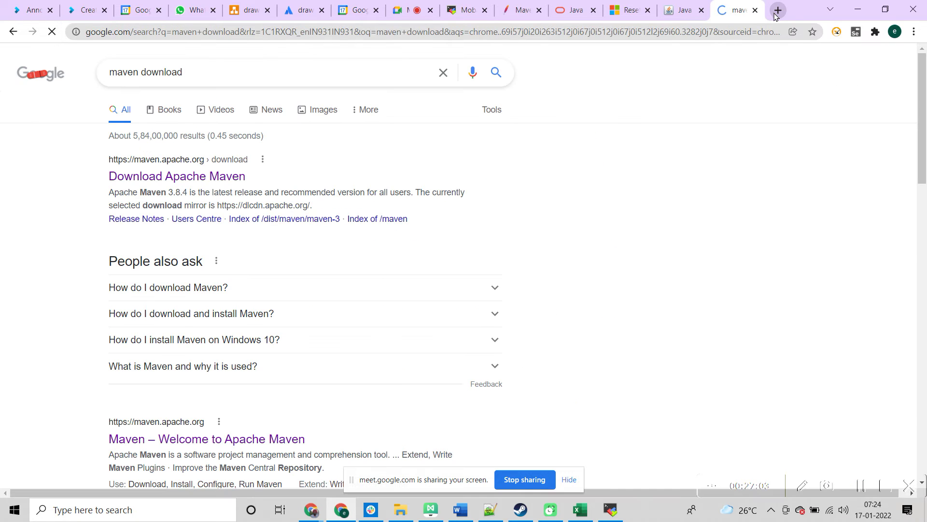
{"action": "left_click", "coordinate": [215, 177]}
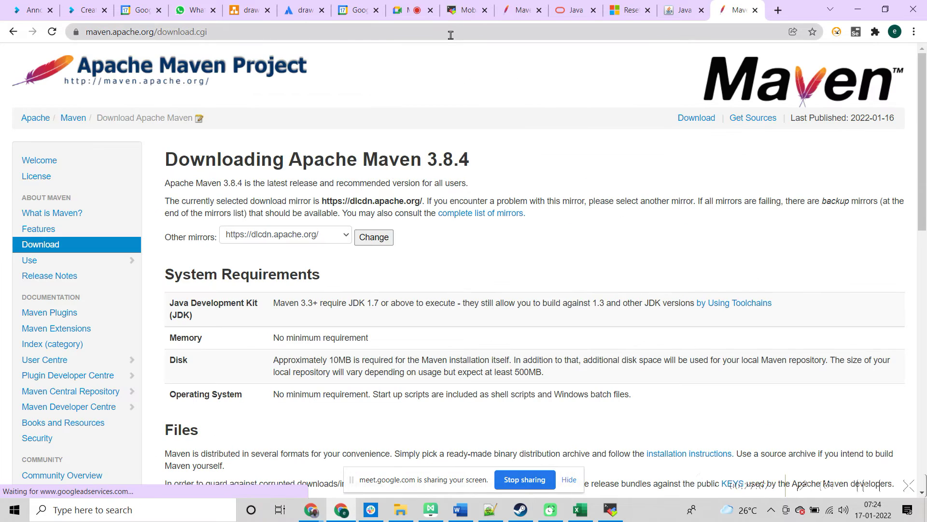
{"action": "left_click", "coordinate": [446, 29]}
{"action": "key", "text": "ctrl+c"}
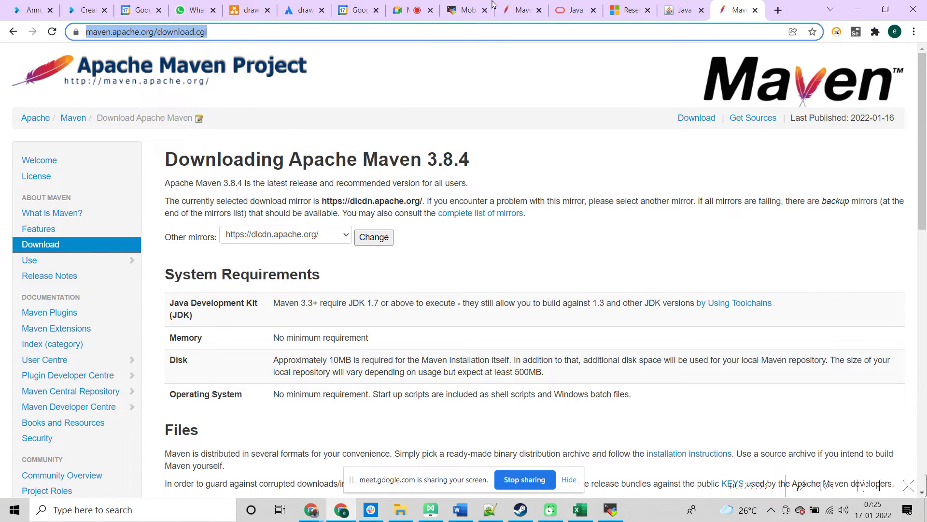
{"action": "left_click", "coordinate": [401, 8]}
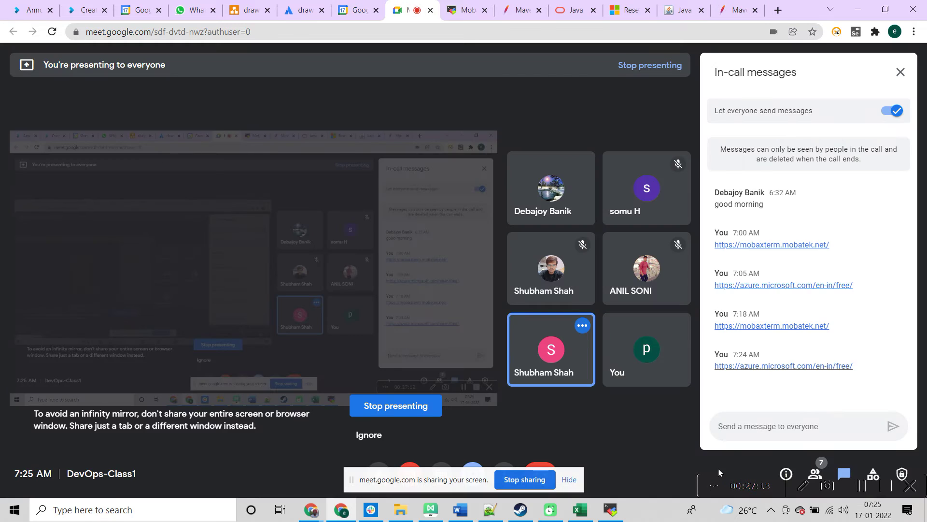
{"action": "left_click", "coordinate": [736, 431]}
{"action": "key", "text": "ctrl+v"}
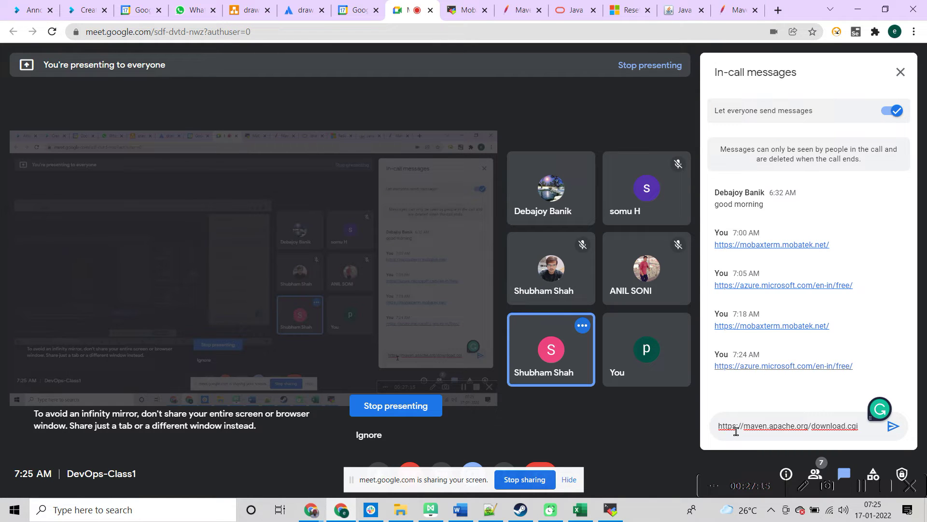
{"action": "key", "text": "Return"}
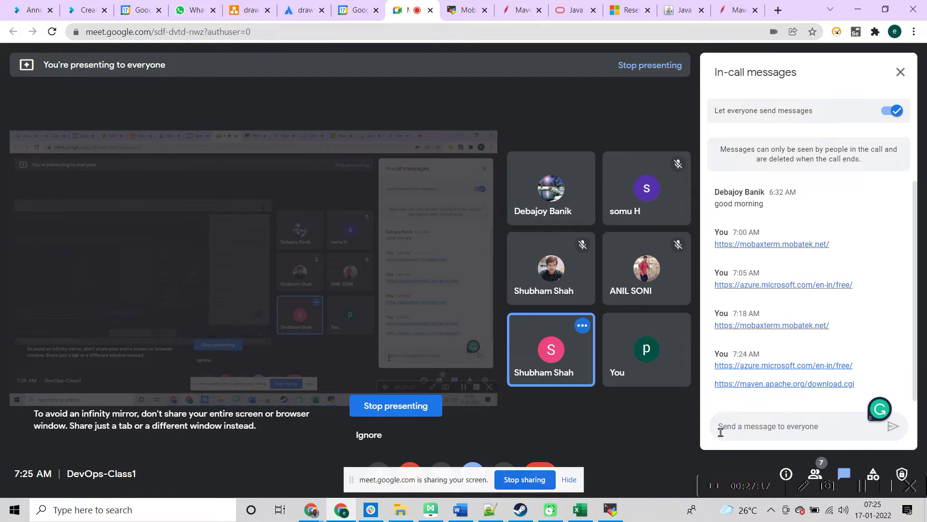
{"action": "key", "text": "alt+Tab"}
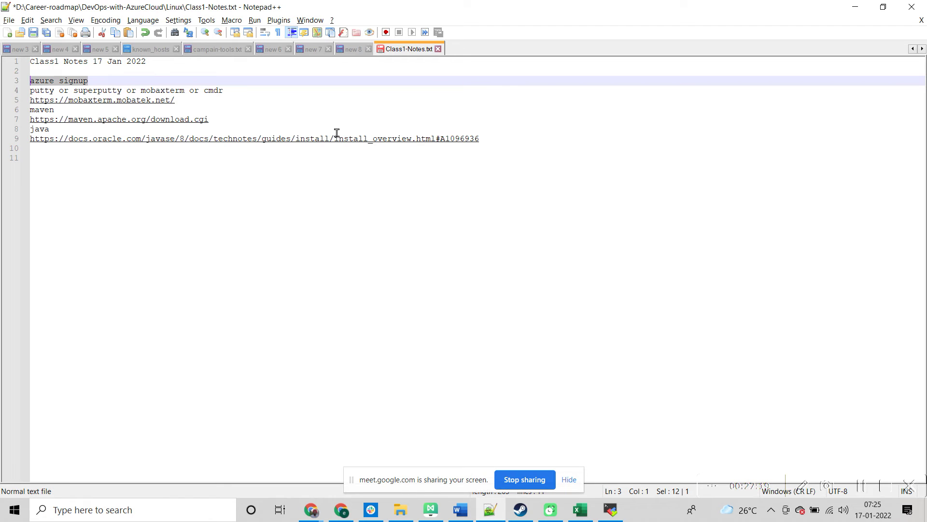
Step: Undo a duplicate Maven link paste, save the notes, and return to the Google Meet chat
{"action": "left_click", "coordinate": [238, 118]}
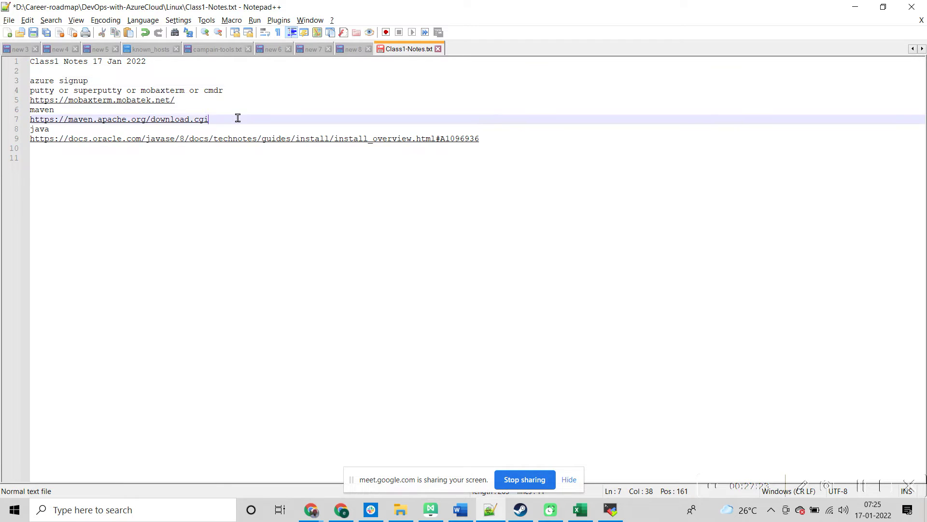
{"action": "key", "text": "Return"}
{"action": "key", "text": "ctrl+v"}
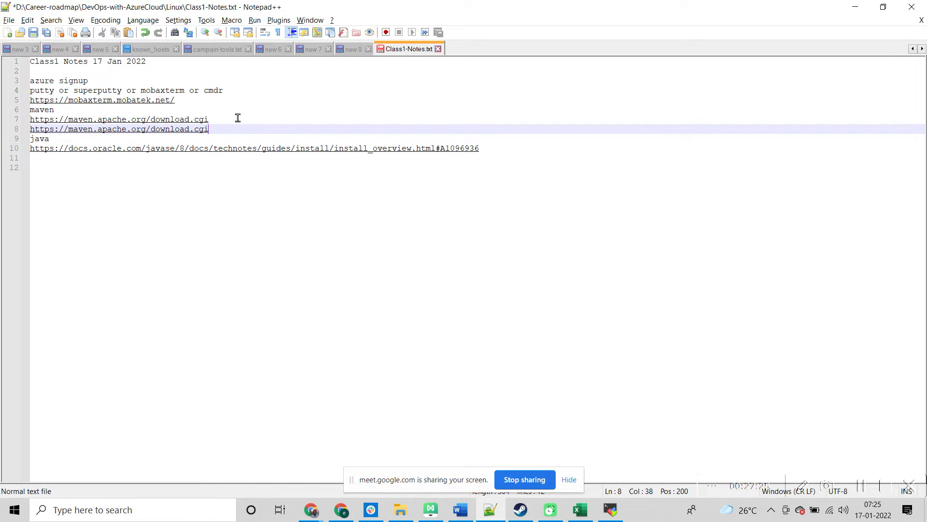
{"action": "key", "text": "ctrl+z"}
{"action": "key", "text": "ctrl+s"}
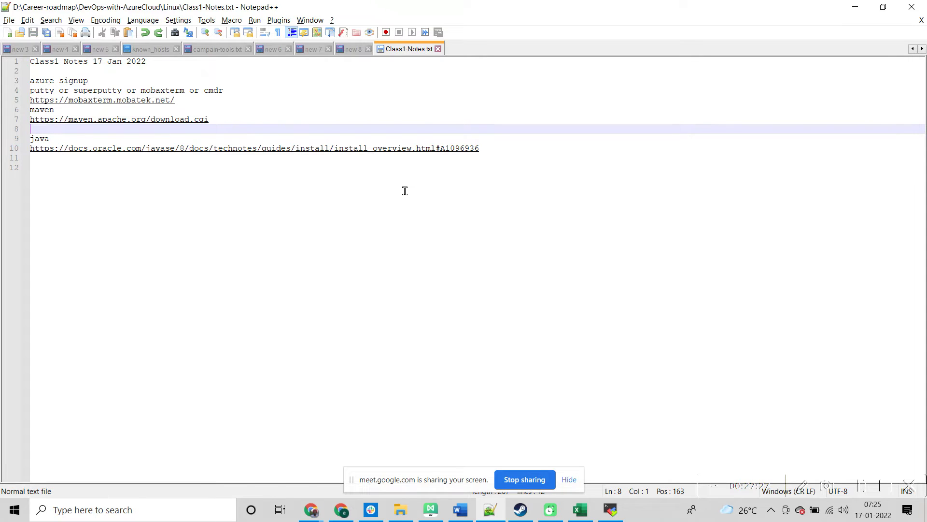
{"action": "key", "text": "ctrl+z"}
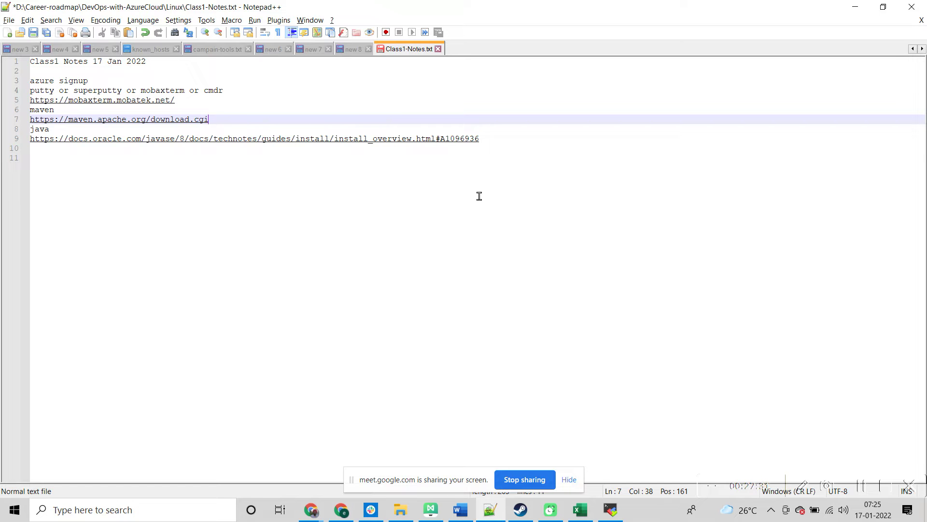
{"action": "key", "text": "alt+Tab"}
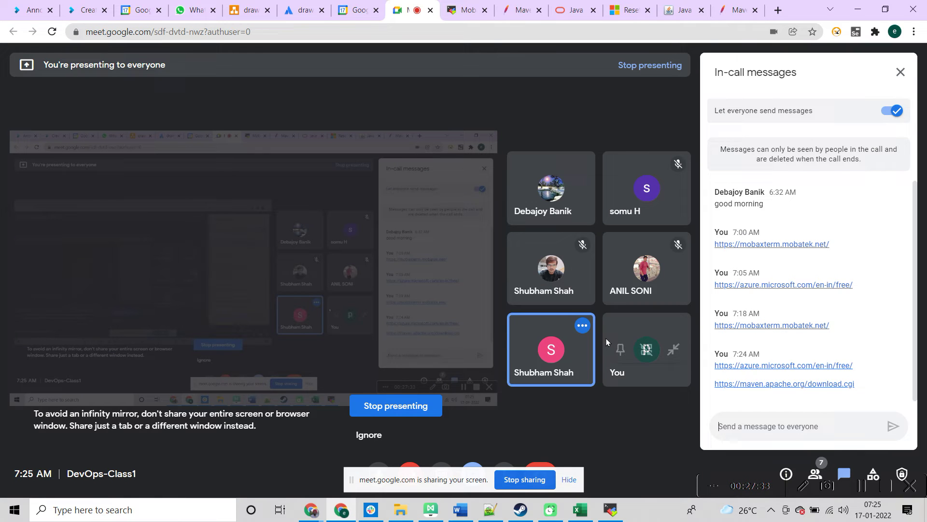
Step: Move past the Java and Azure tabs to the Maven 3.8.4 page's Files table
{"action": "left_click", "coordinate": [679, 9]}
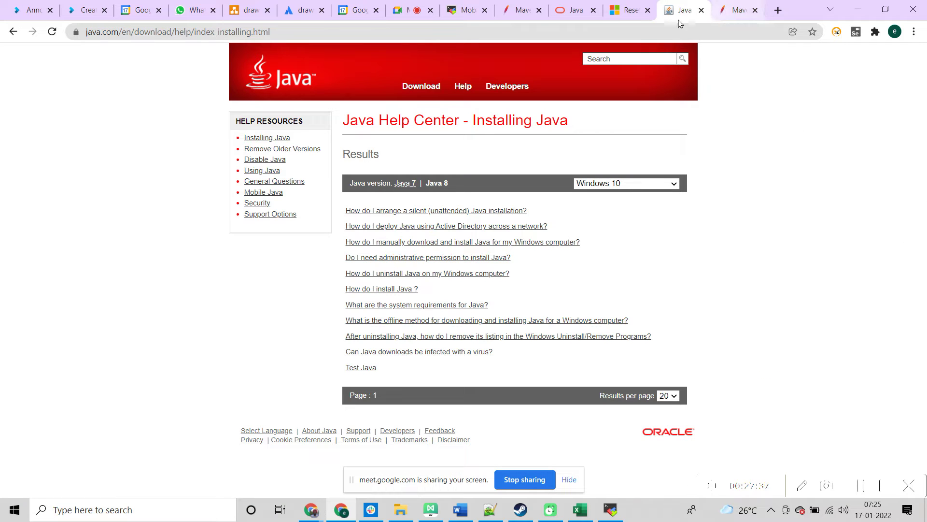
{"action": "left_click", "coordinate": [625, 9]}
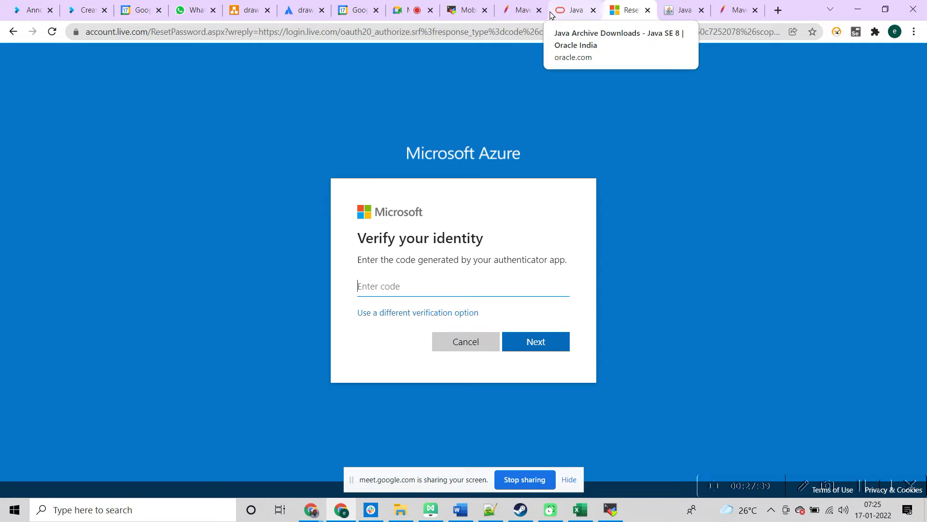
{"action": "left_click", "coordinate": [681, 12]}
{"action": "left_click", "coordinate": [730, 15]}
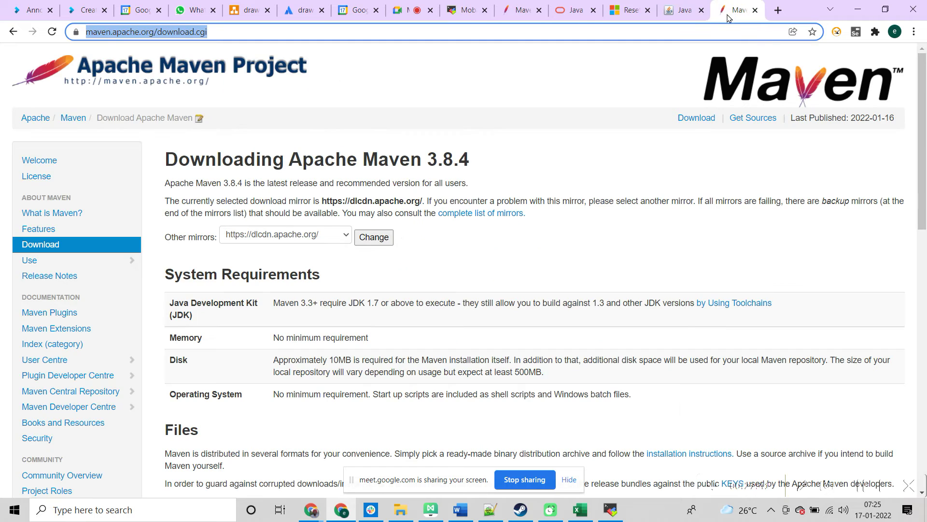
{"action": "left_click_drag", "start_coordinate": [925, 207], "coordinate": [926, 313]}
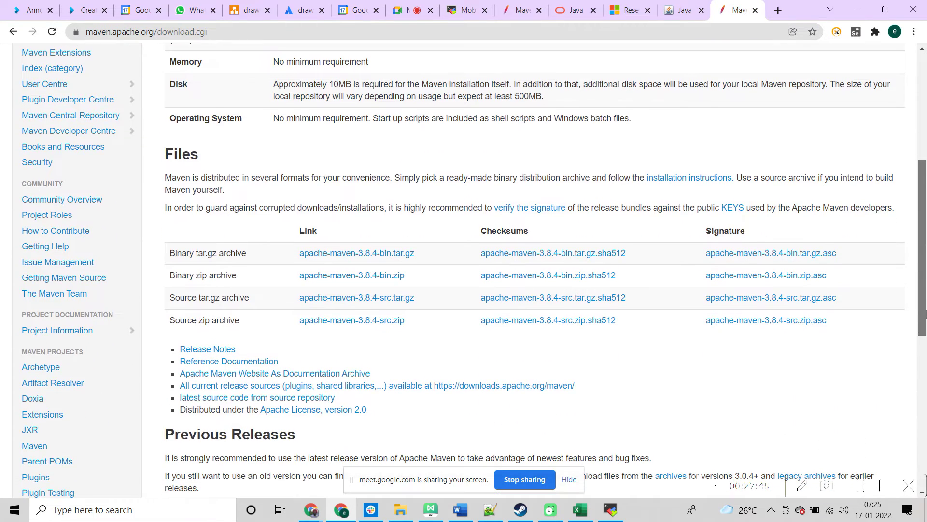
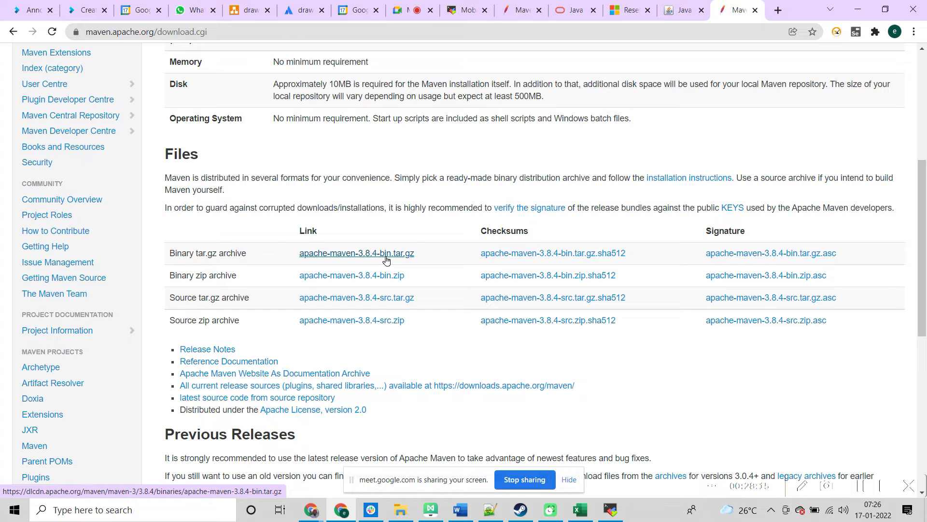
Step: Download the apache-maven-3.8.4-bin.tar.gz archive and paste its link on a new line in the notes
{"action": "left_click", "coordinate": [386, 259]}
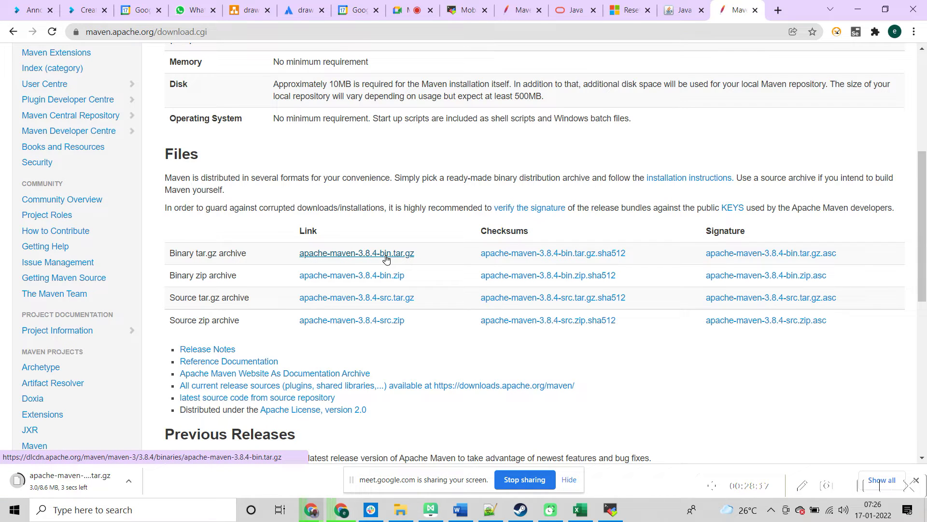
{"action": "right_click", "coordinate": [387, 258]}
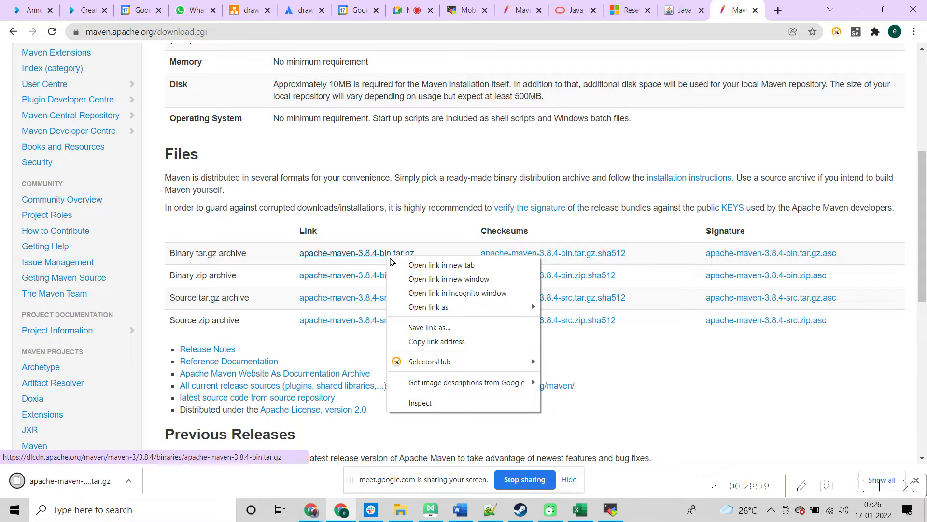
{"action": "left_click", "coordinate": [412, 340]}
{"action": "key", "text": "alt+Tab"}
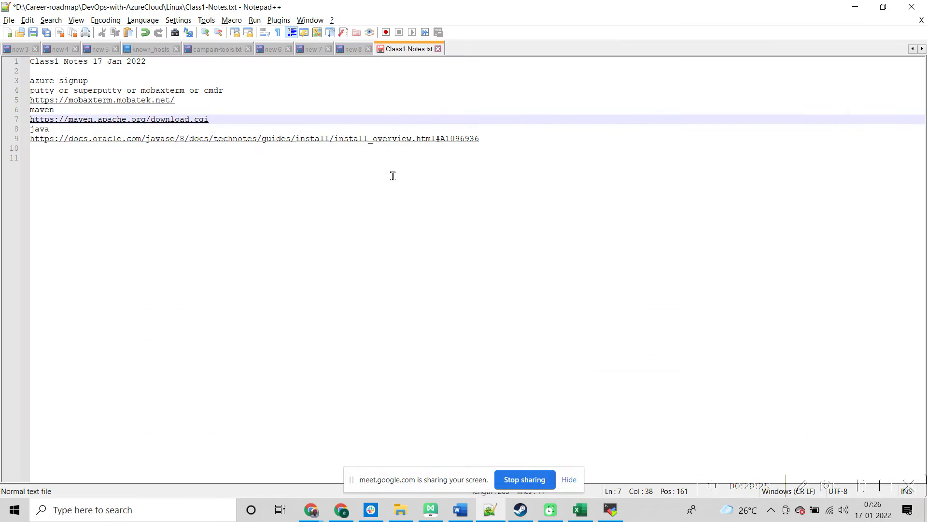
{"action": "key", "text": "Return"}
{"action": "key", "text": "ctrl+v"}
Step: Post the apache-maven-3.8.4-bin.tar.gz link in the Google Meet chat
{"action": "key", "text": "alt+Tab"}
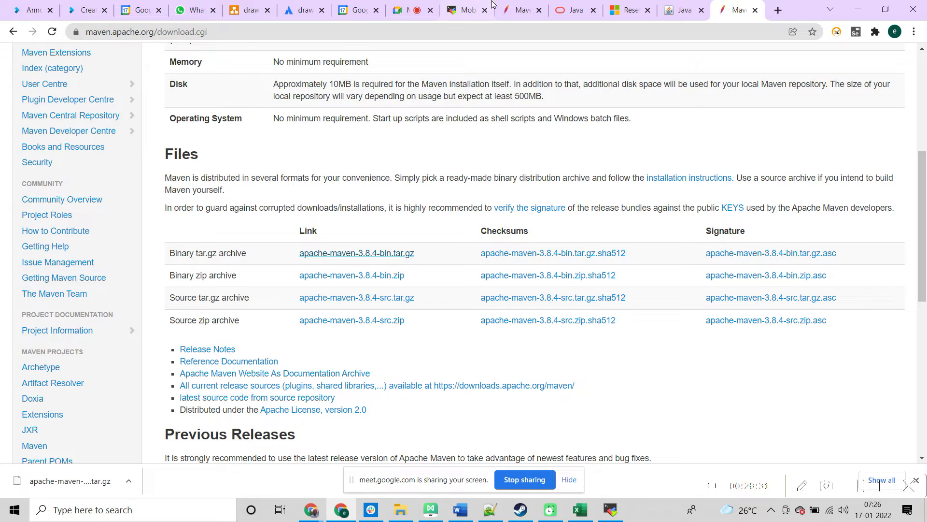
{"action": "left_click", "coordinate": [411, 11]}
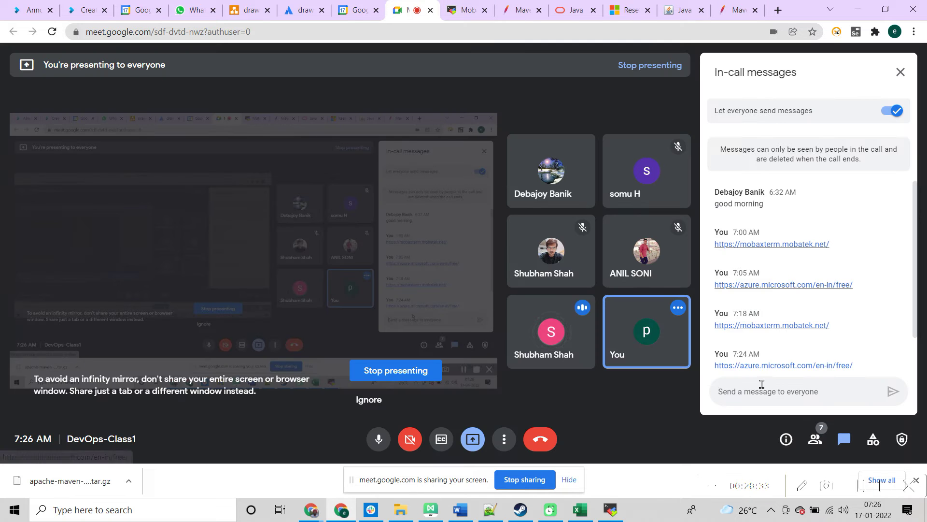
{"action": "key", "text": "ctrl+v"}
{"action": "key", "text": "Return"}
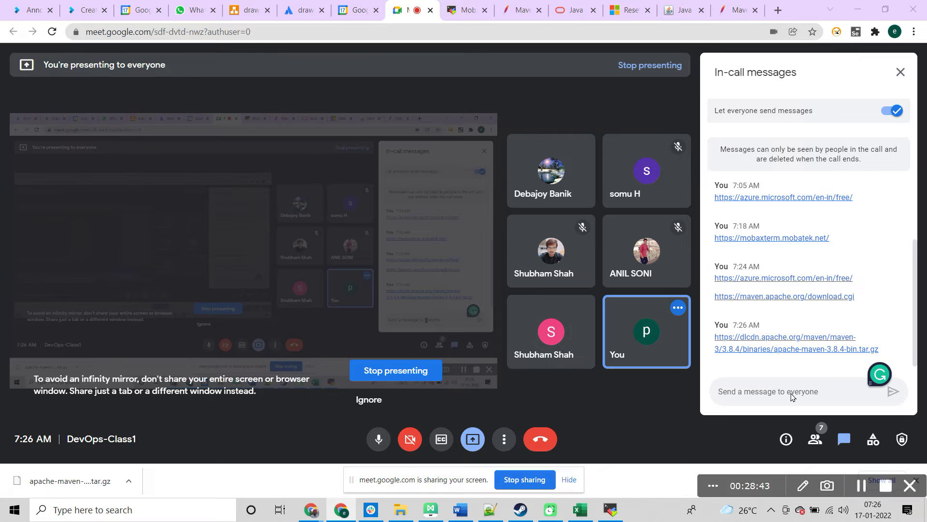
{"action": "key", "text": "alt+Tab"}
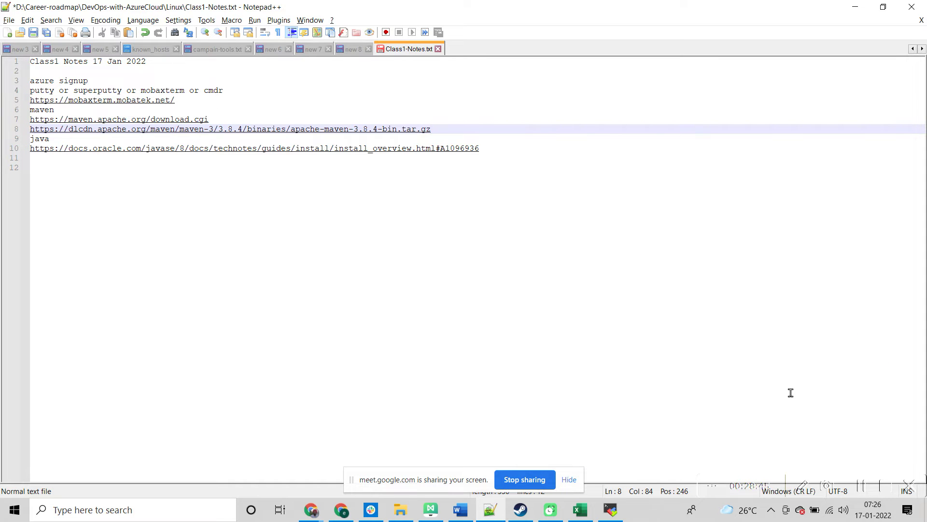
{"action": "key", "text": "alt+Tab"}
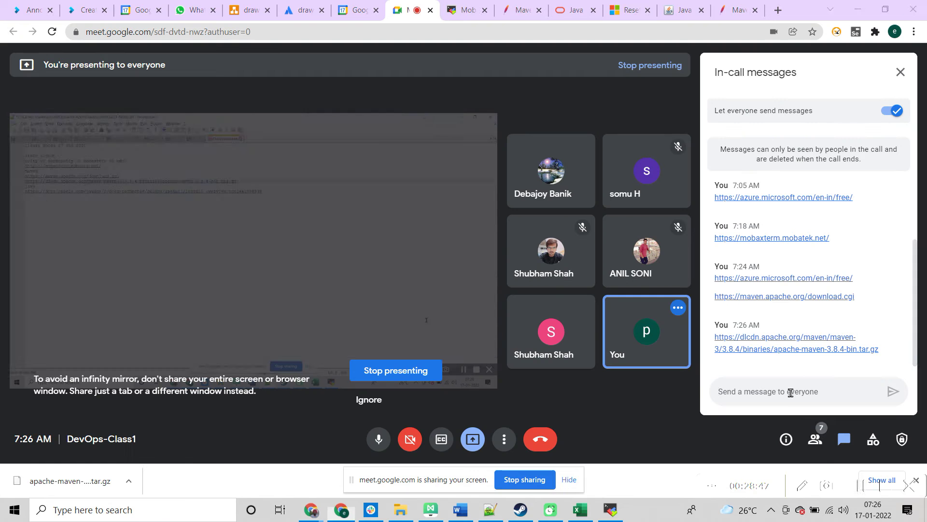
{"action": "left_click", "coordinate": [675, 16]}
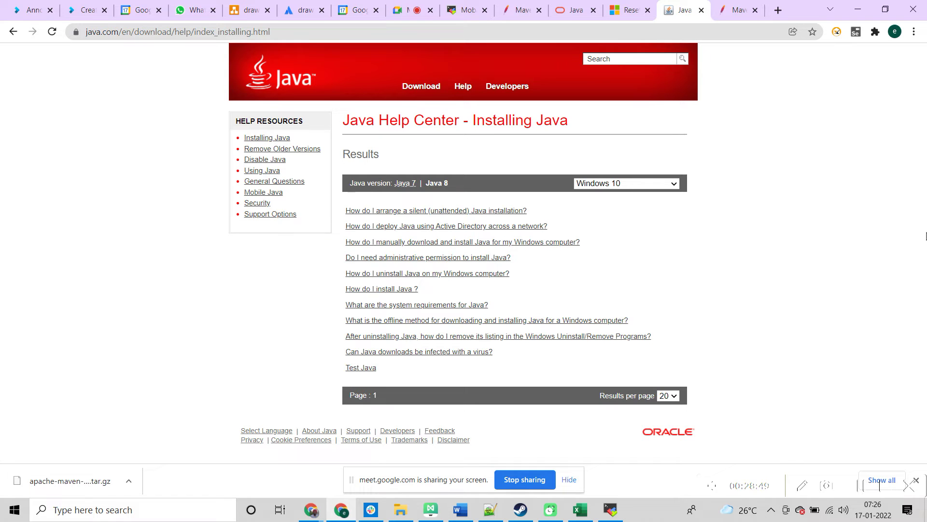
Step: Search 'java 8 download' and open Oracle's Java Downloads page at the JDK 8u311 packages
{"action": "left_click", "coordinate": [271, 30]}
{"action": "type", "text": "ja"}
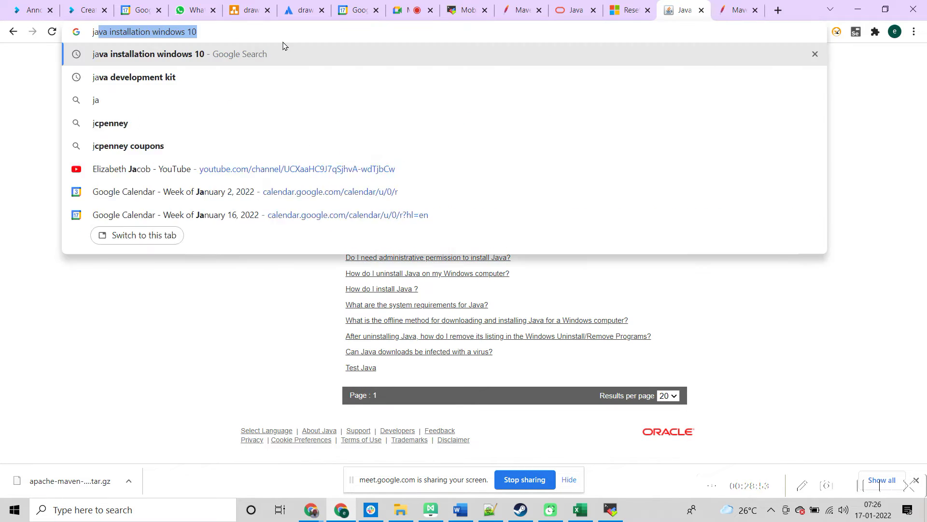
{"action": "type", "text": "va 8 "}
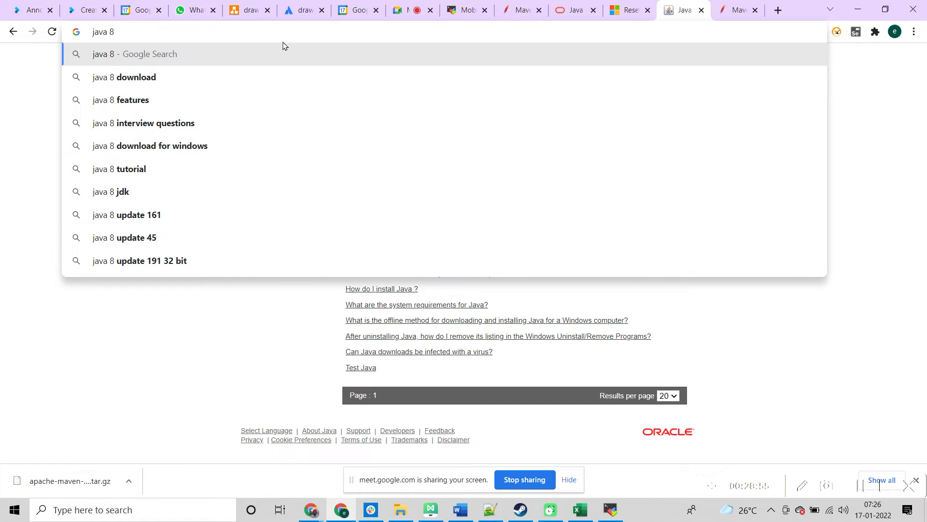
{"action": "type", "text": "download"}
{"action": "key", "text": "Return"}
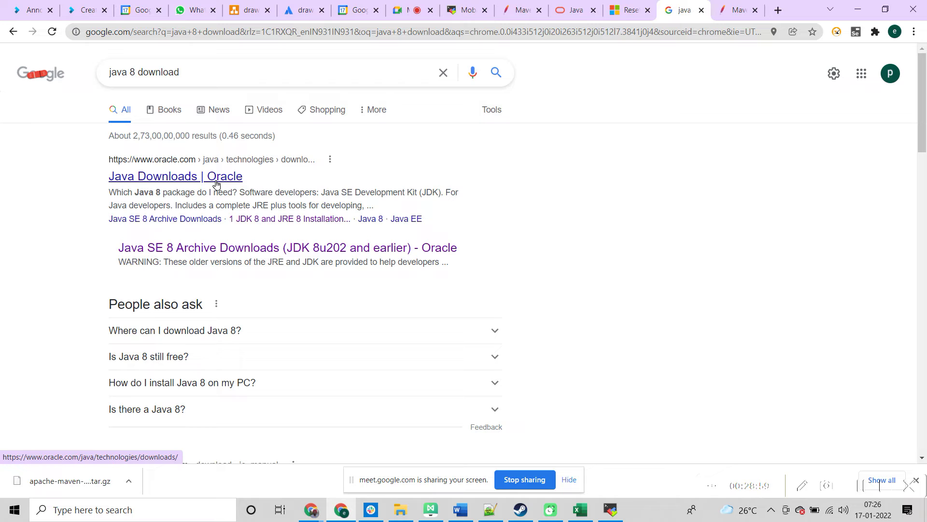
{"action": "left_click", "coordinate": [216, 177]}
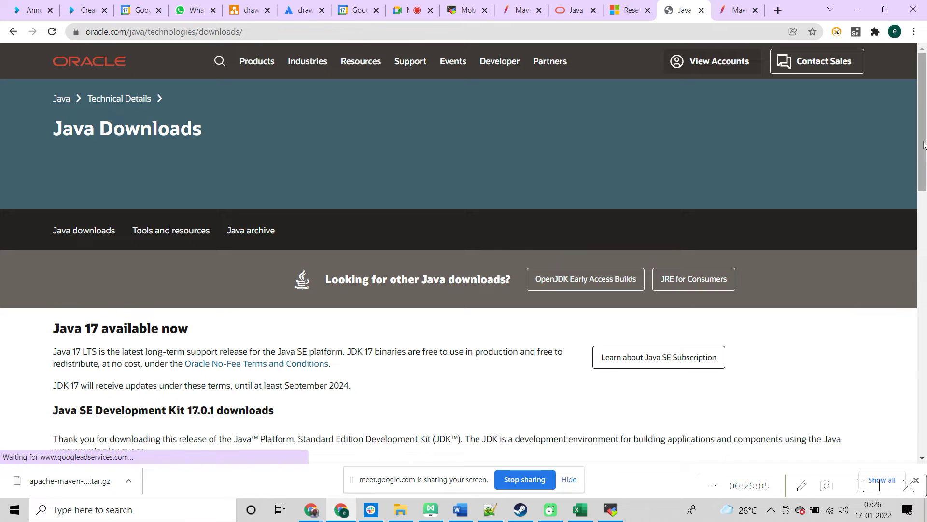
{"action": "left_click", "coordinate": [925, 256]}
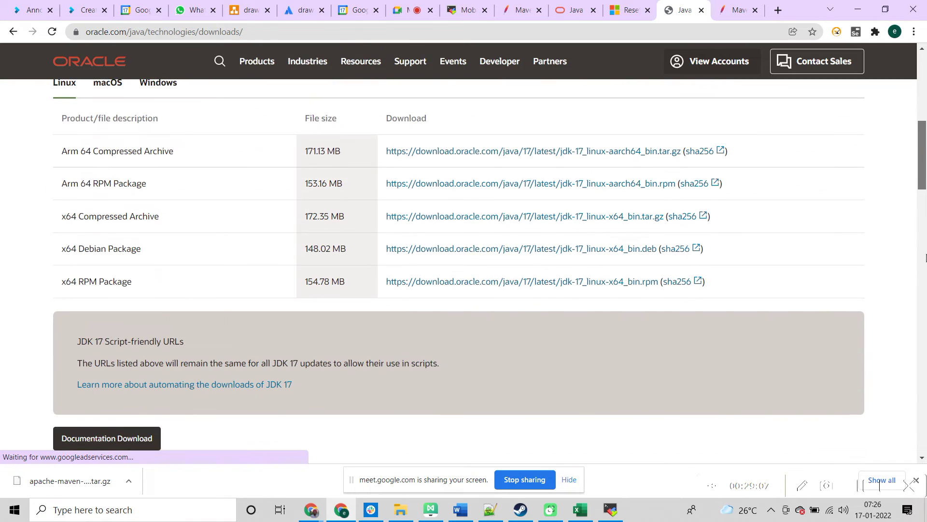
{"action": "left_click", "coordinate": [925, 329]}
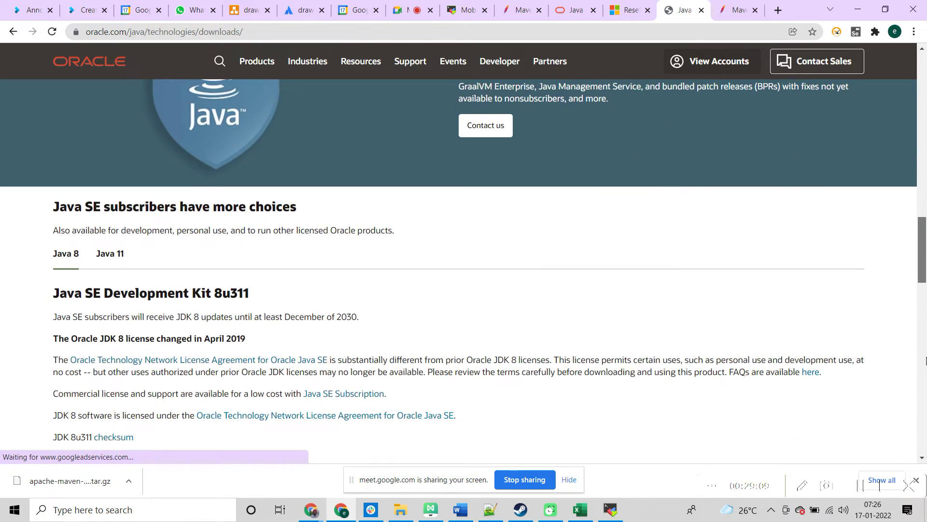
{"action": "left_click", "coordinate": [924, 407]}
{"action": "scroll", "coordinate": [925, 407], "scroll_direction": "down", "scroll_amount": 2}
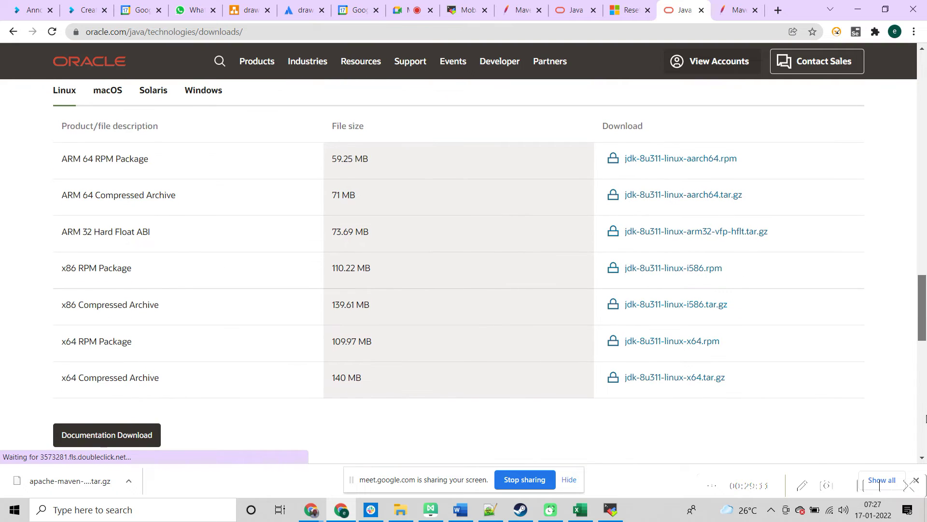
{"action": "scroll", "coordinate": [924, 416], "scroll_direction": "up", "scroll_amount": 1}
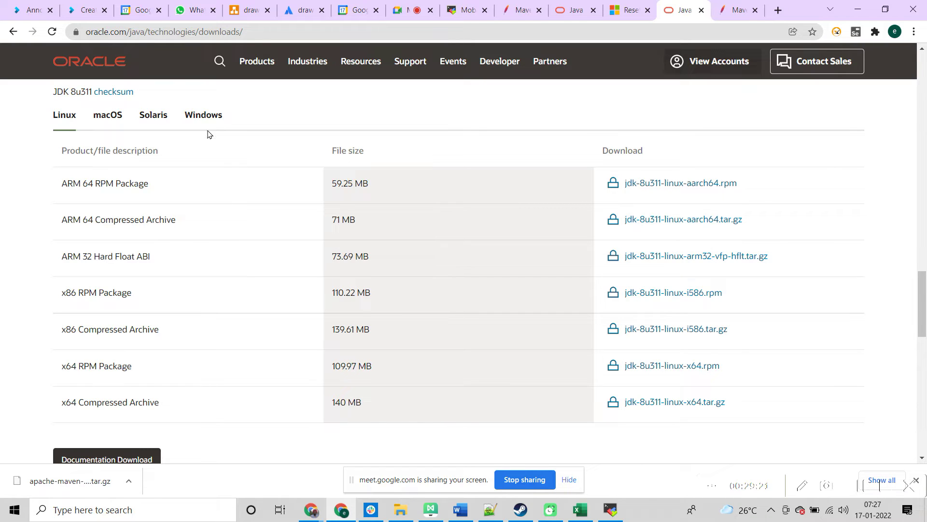
Step: Show the Windows JDK 8u311 installers and copy the x64 installer link, dismissing the license prompt
{"action": "left_click", "coordinate": [191, 118]}
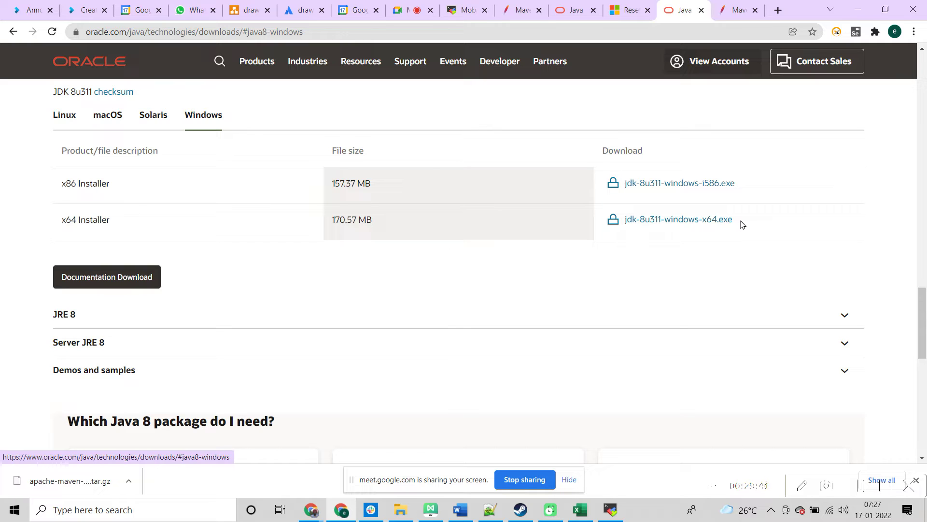
{"action": "right_click", "coordinate": [681, 223]}
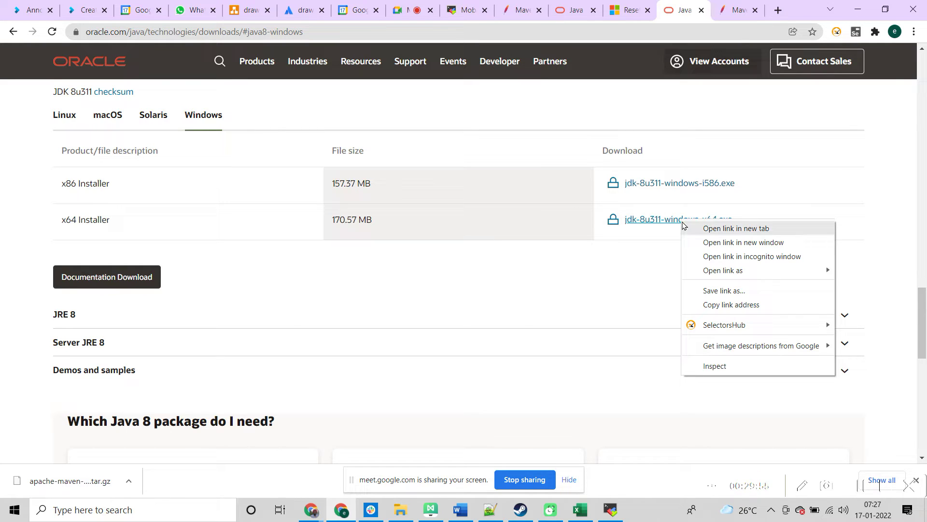
{"action": "key", "text": "Escape"}
{"action": "left_click", "coordinate": [680, 221]}
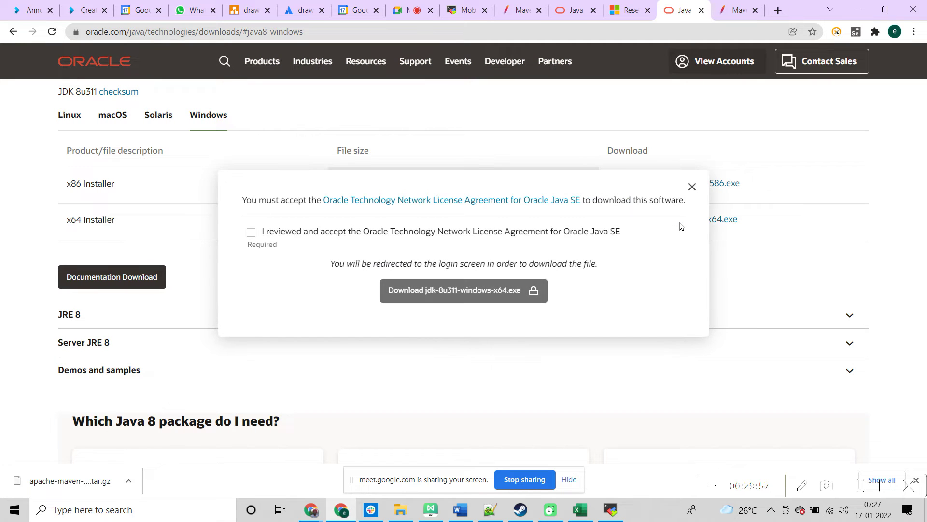
{"action": "left_click", "coordinate": [689, 188]}
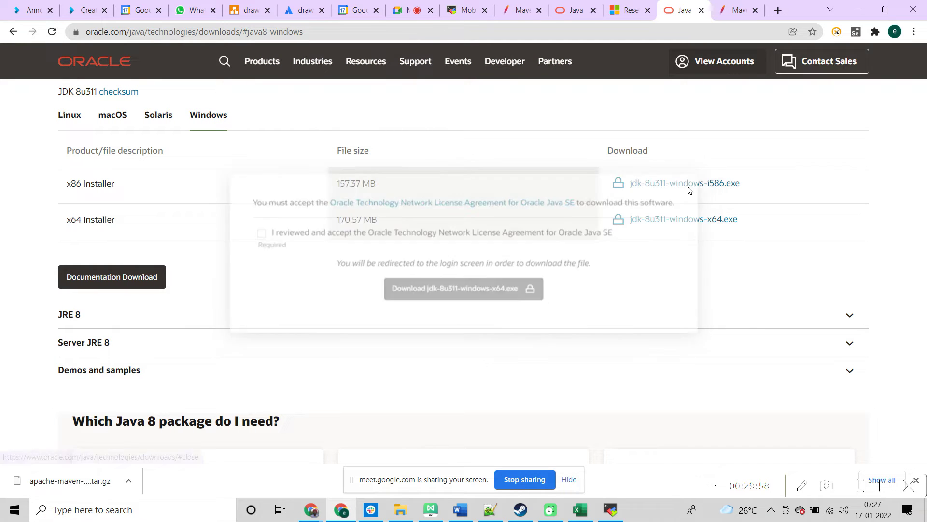
{"action": "right_click", "coordinate": [678, 220]}
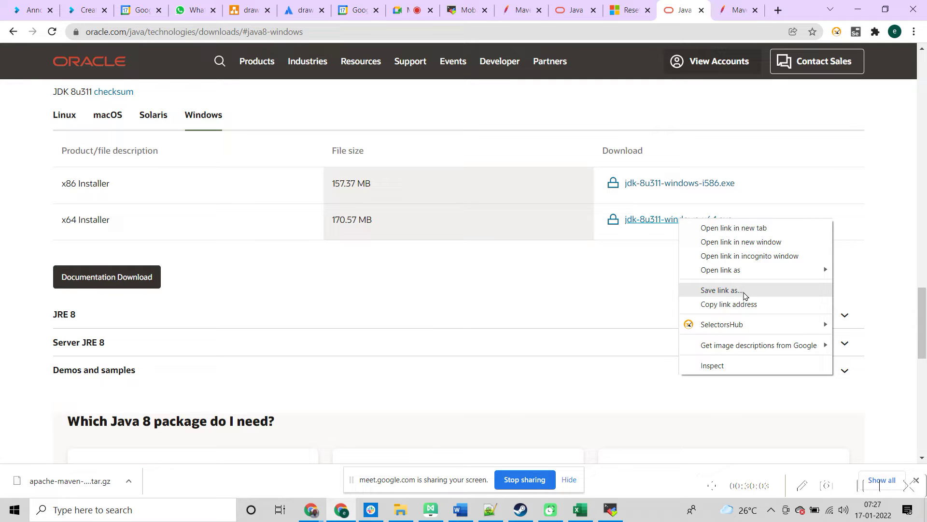
{"action": "left_click", "coordinate": [739, 304]}
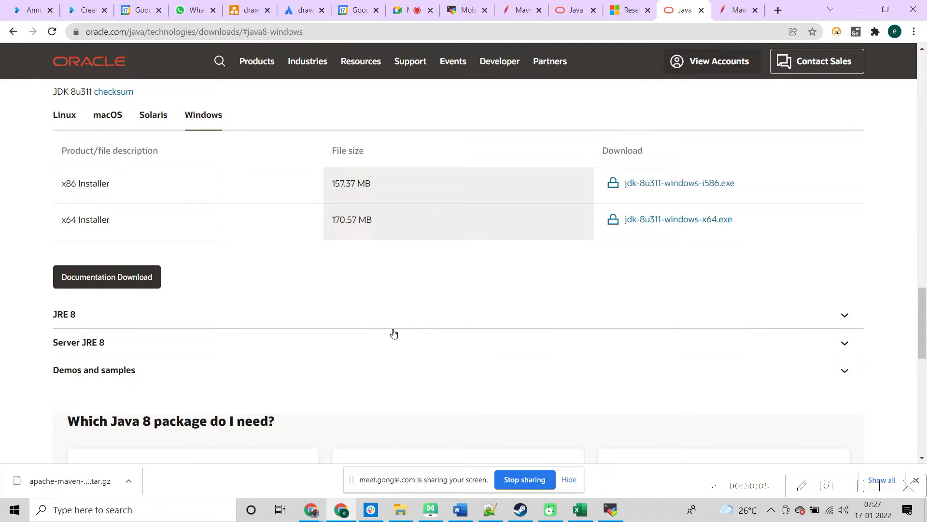
{"action": "key", "text": "alt+Tab"}
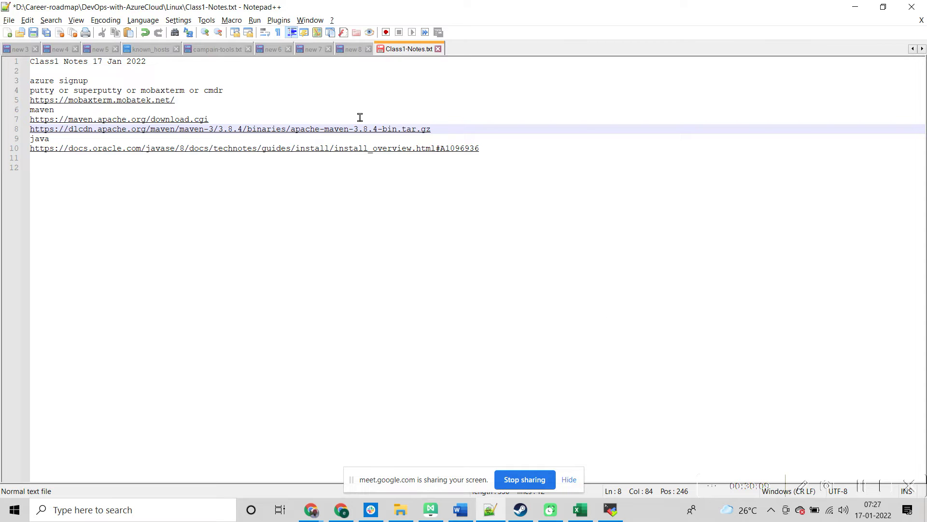
Step: Paste the Oracle Java downloads link on a new line under the java entry in the notes
{"action": "left_click", "coordinate": [520, 140]}
{"action": "key", "text": "Return"}
{"action": "type", "text": "https://www.oracle.com/java/technologies/downloads/#java8-windows"}
Step: Post the Oracle Java downloads link in the Google Meet chat
{"action": "key", "text": "alt+Tab"}
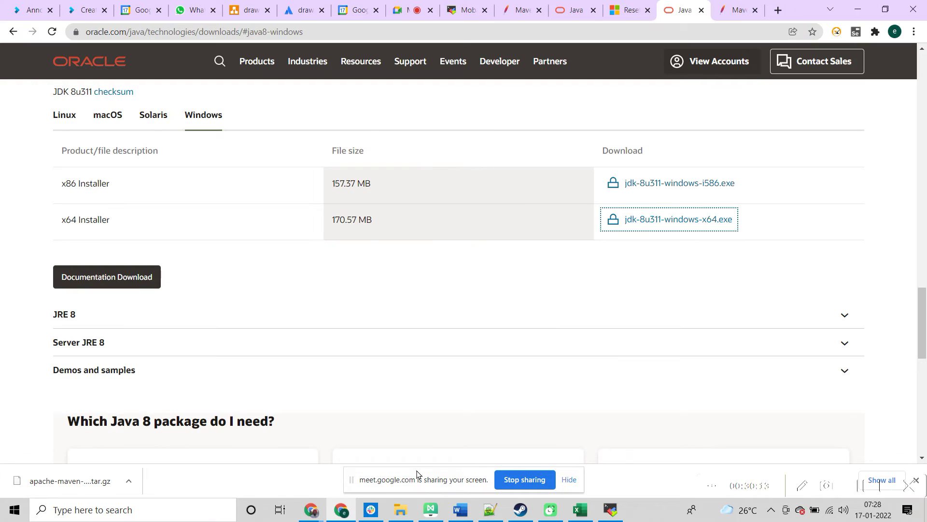
{"action": "left_click", "coordinate": [311, 511]}
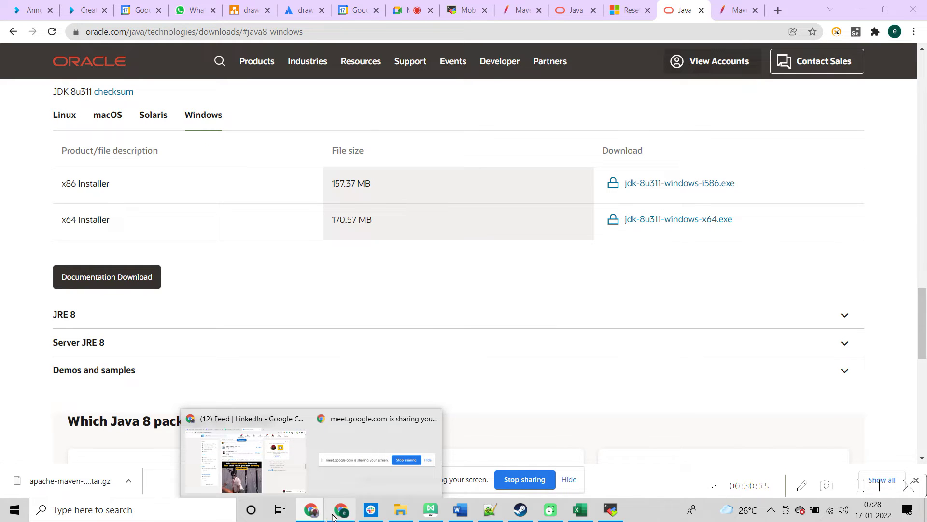
{"action": "left_click", "coordinate": [403, 12]}
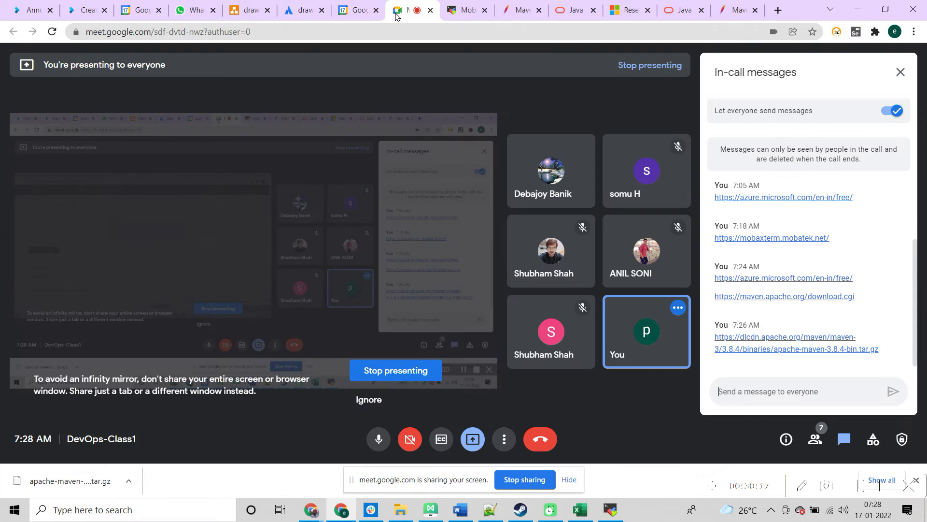
{"action": "left_click", "coordinate": [827, 388]}
{"action": "type", "text": "https://www.oracle.com/java/technologies/downloads/#license-lightbox"}
{"action": "key", "text": "Return"}
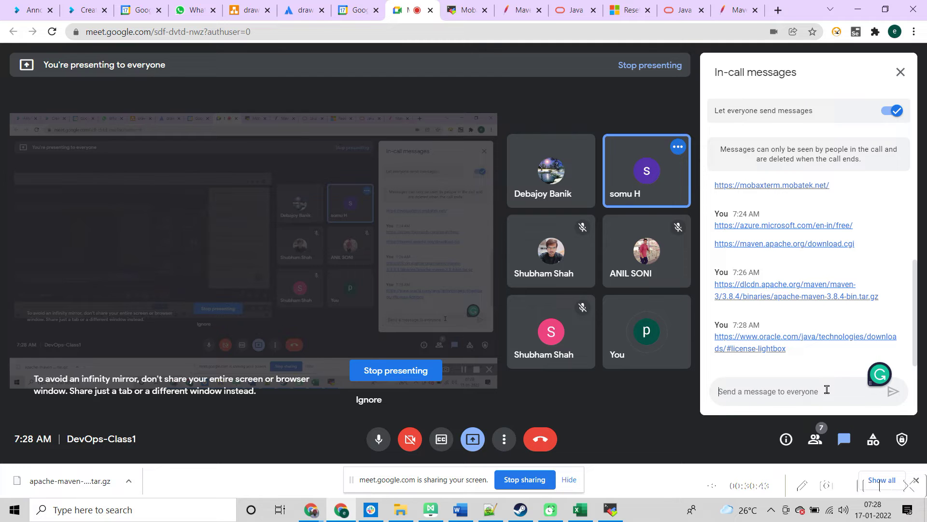
{"action": "key", "text": "alt+Tab"}
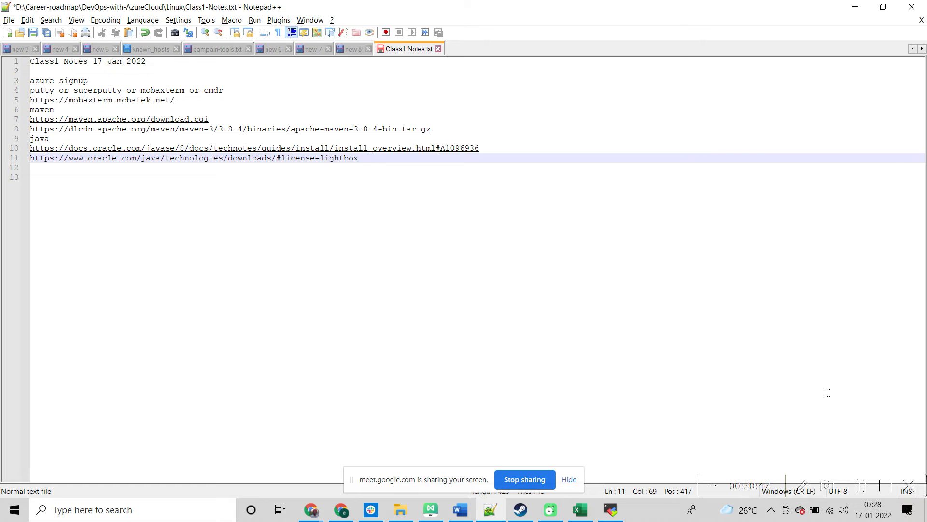
{"action": "key", "text": "alt+Tab"}
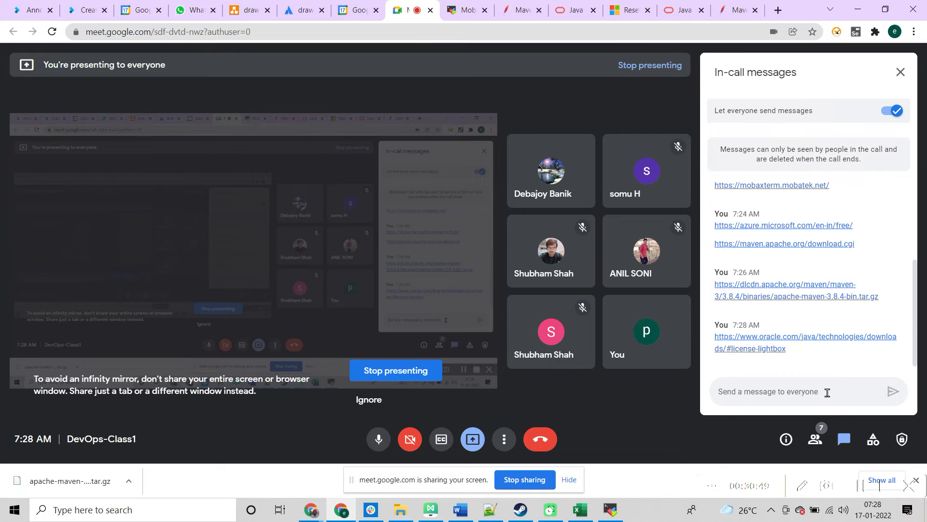
{"action": "key", "text": "alt+Tab"}
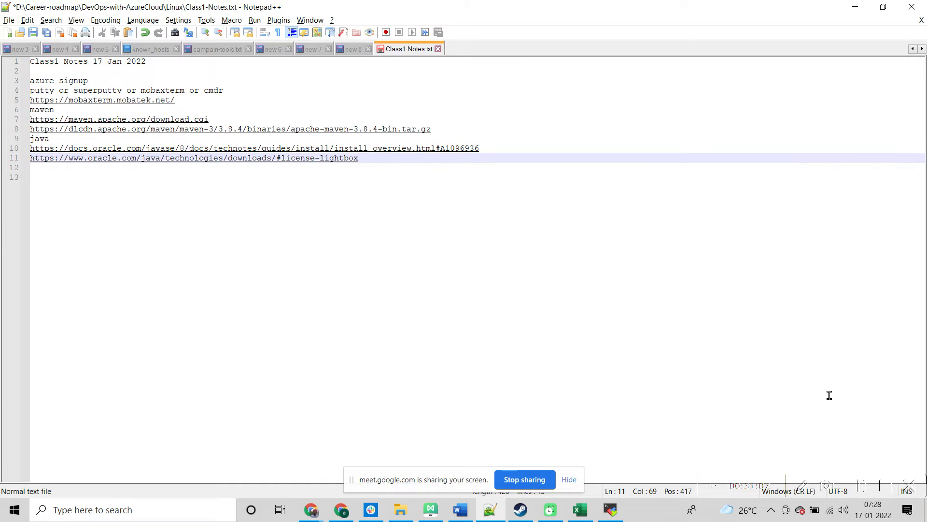
Step: Return to the Maven 3.8.4 download page in Chrome and scroll through its file list
{"action": "left_click", "coordinate": [312, 512]}
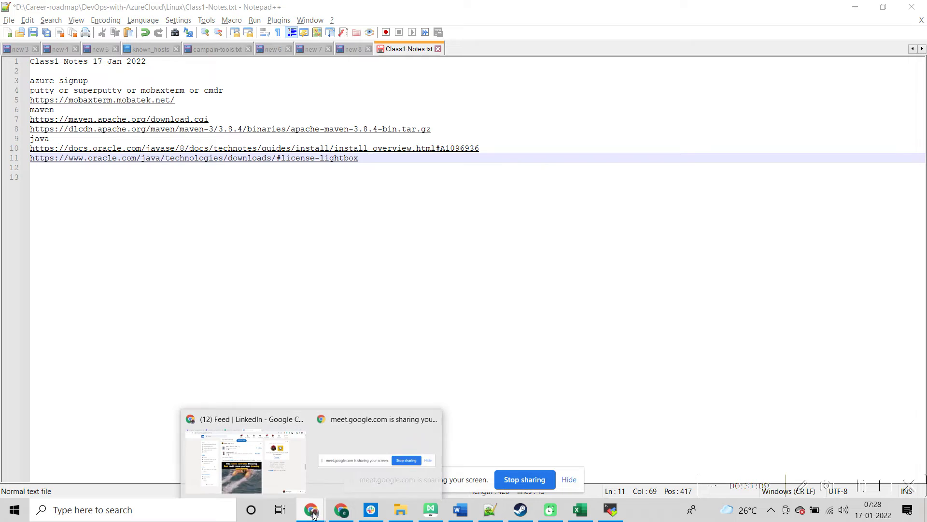
{"action": "left_click", "coordinate": [376, 454]}
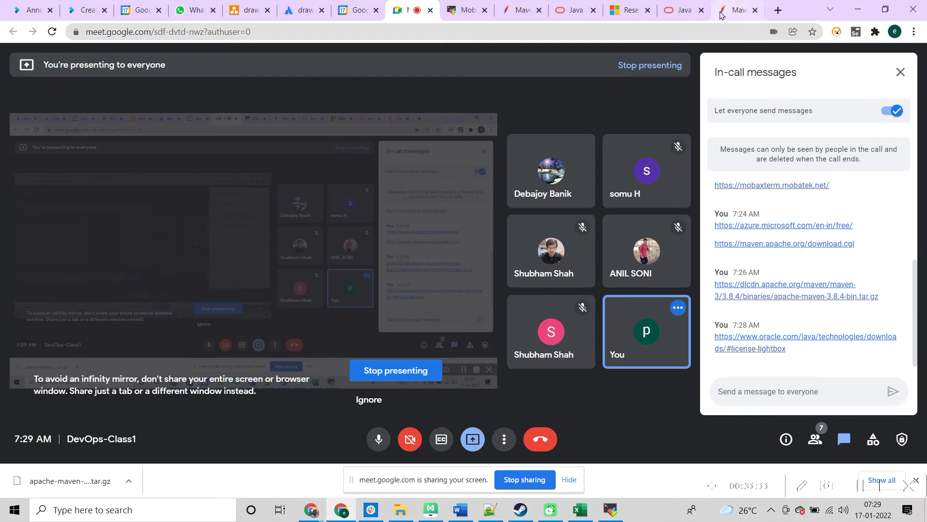
{"action": "left_click", "coordinate": [723, 14]}
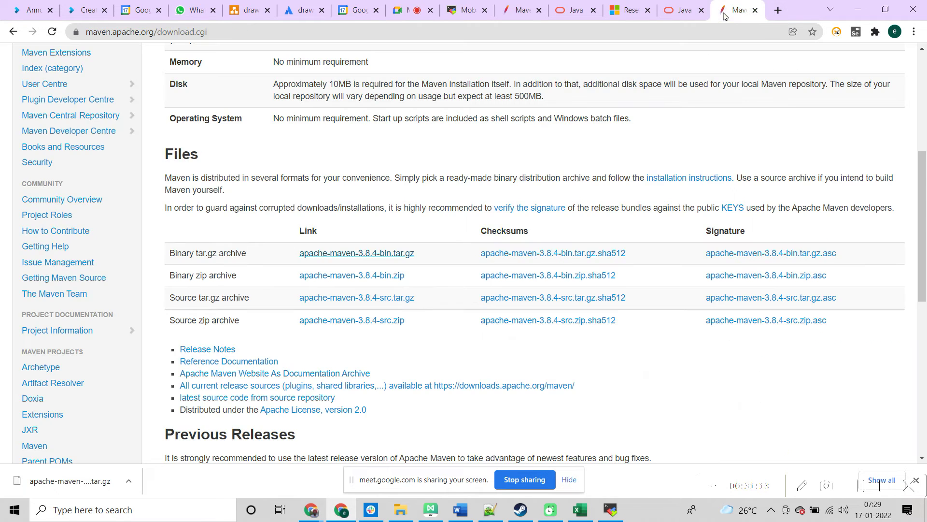
{"action": "left_click_drag", "start_coordinate": [922, 193], "coordinate": [926, 119]}
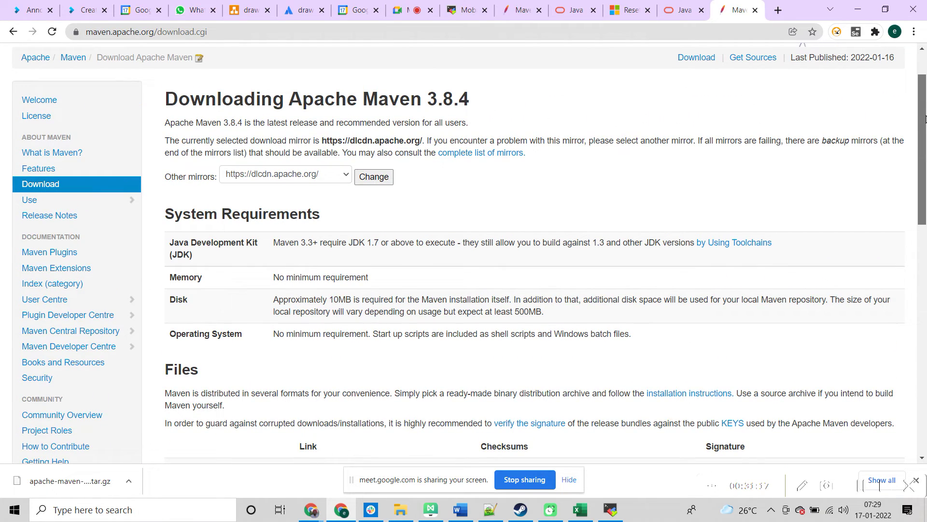
Step: Search 'maven installation steps' in a new tab and read through the Installing Apache Maven page
{"action": "left_click", "coordinate": [778, 11]}
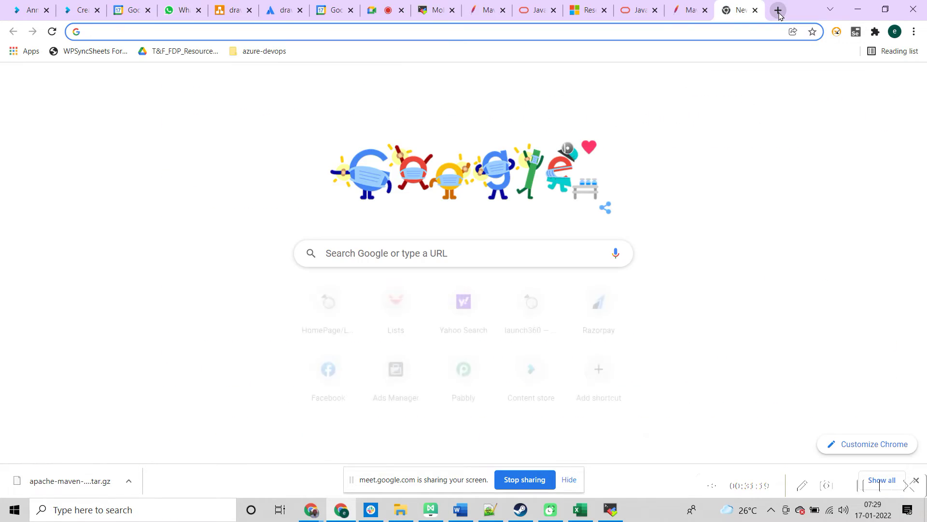
{"action": "type", "text": "maven "}
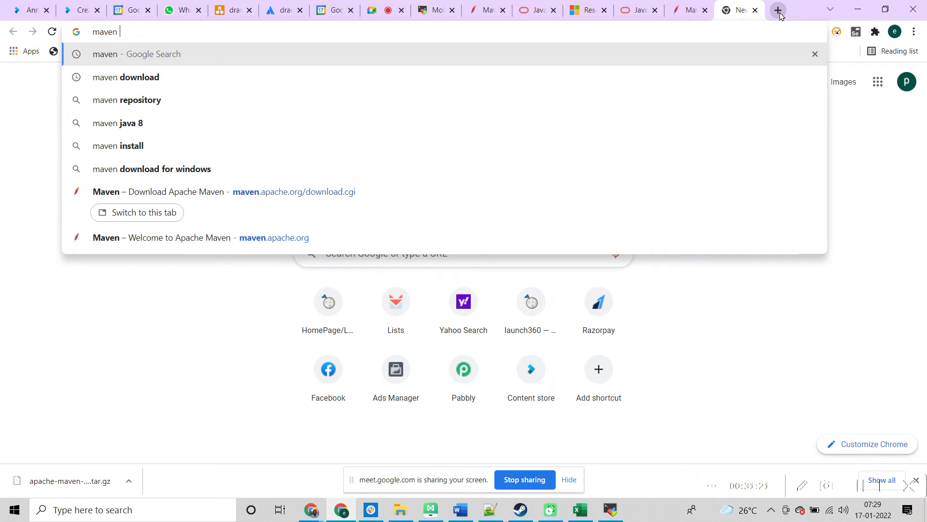
{"action": "type", "text": "installation steps"}
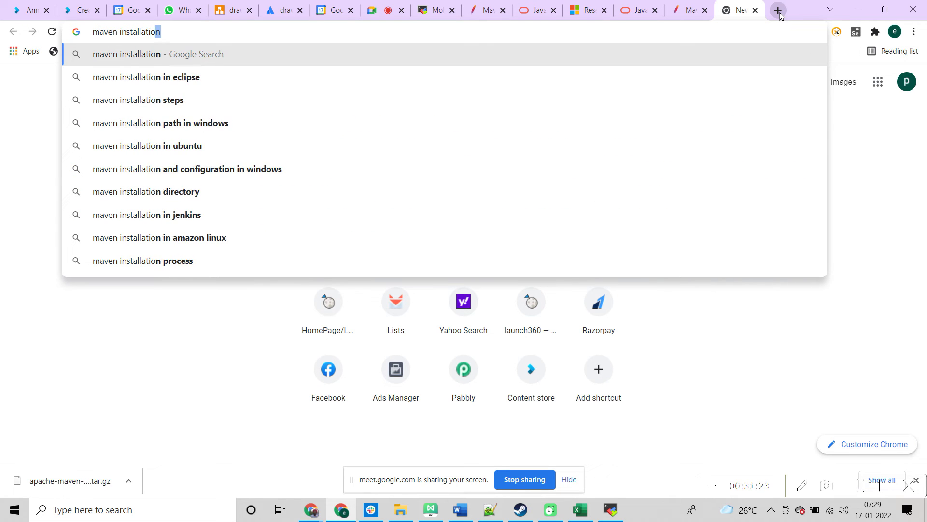
{"action": "key", "text": "Return"}
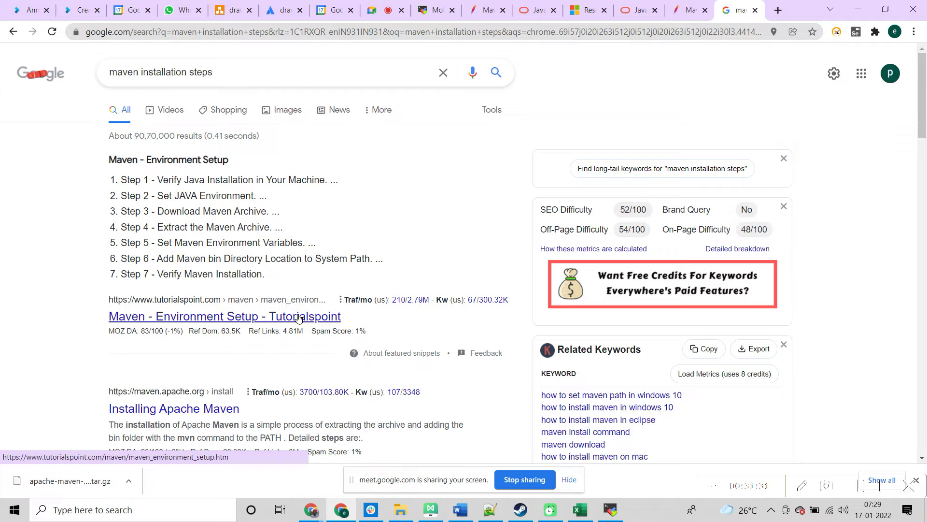
{"action": "left_click", "coordinate": [229, 409]}
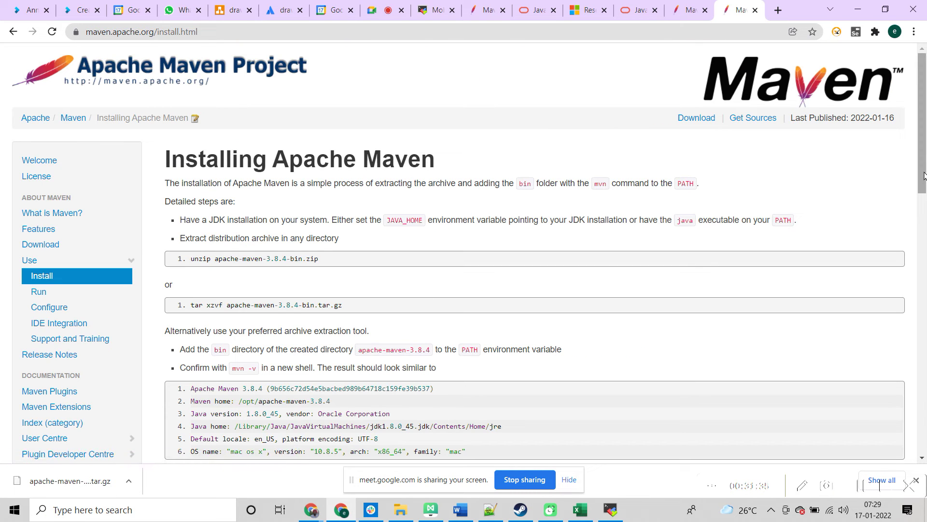
{"action": "left_click_drag", "start_coordinate": [925, 175], "coordinate": [922, 224]}
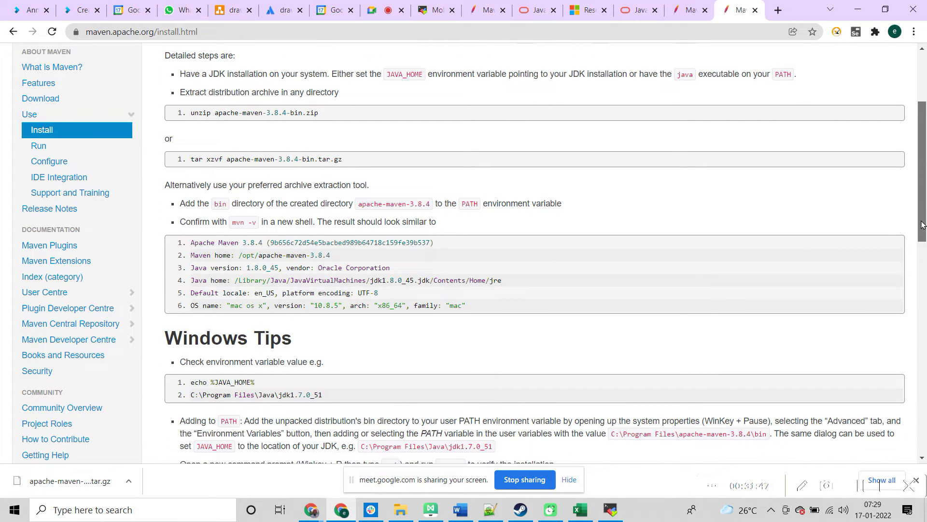
{"action": "mouse_move", "coordinate": [922, 224]}
{"action": "left_mouse_down"}
{"action": "mouse_move", "coordinate": [920, 207]}
{"action": "mouse_move", "coordinate": [920, 238]}
{"action": "left_mouse_up"}
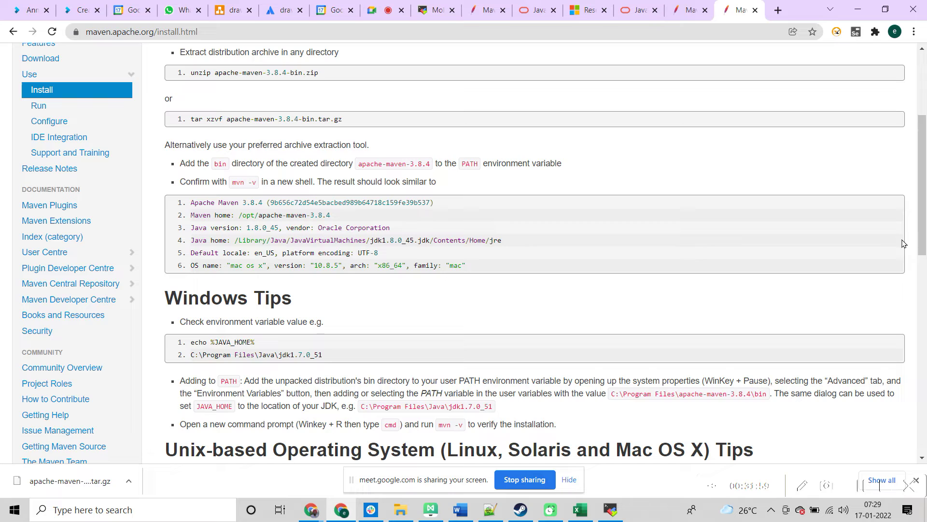
{"action": "scroll", "coordinate": [923, 200], "scroll_direction": "down", "scroll_amount": 6}
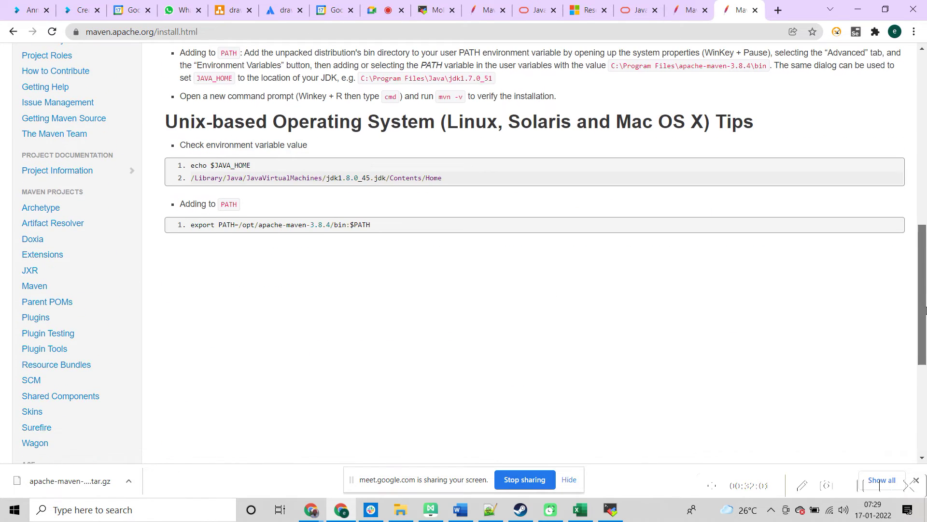
{"action": "scroll", "coordinate": [921, 174], "scroll_direction": "up", "scroll_amount": 6}
{"action": "left_click_drag", "start_coordinate": [922, 174], "coordinate": [922, 114]}
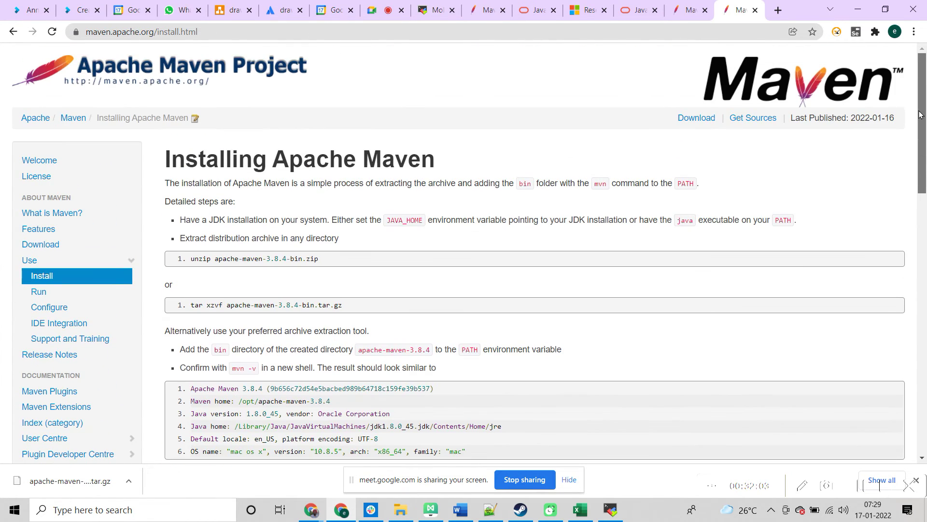
{"action": "key", "text": "alt+Tab"}
Step: Copy the maven.apache.org/install.html address from Chrome and return to the Class1 notes
{"action": "key", "text": "alt+Tab"}
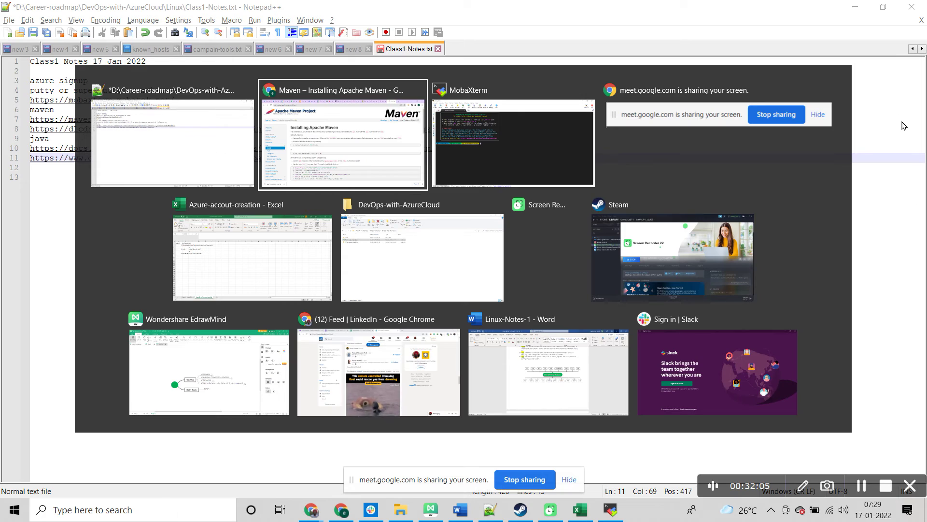
{"action": "key", "text": "alt+Tab"}
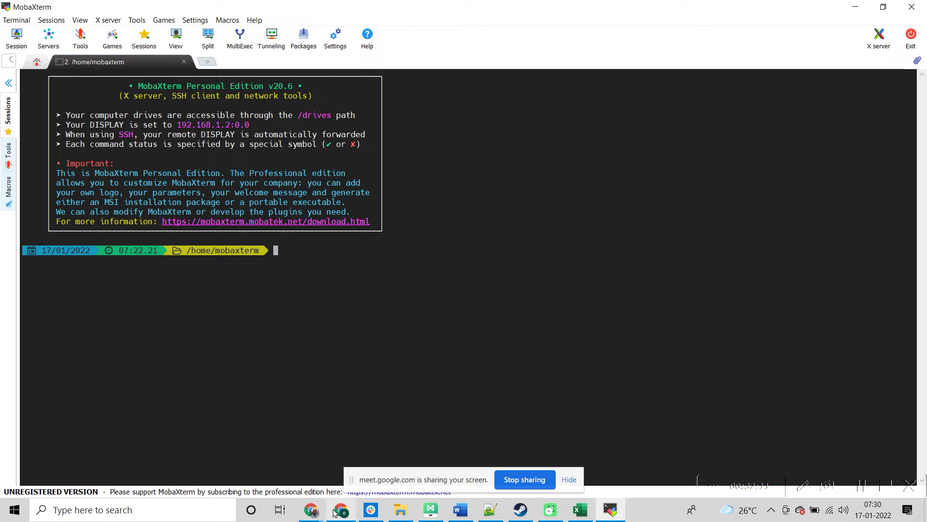
{"action": "mouse_move", "coordinate": [323, 516]}
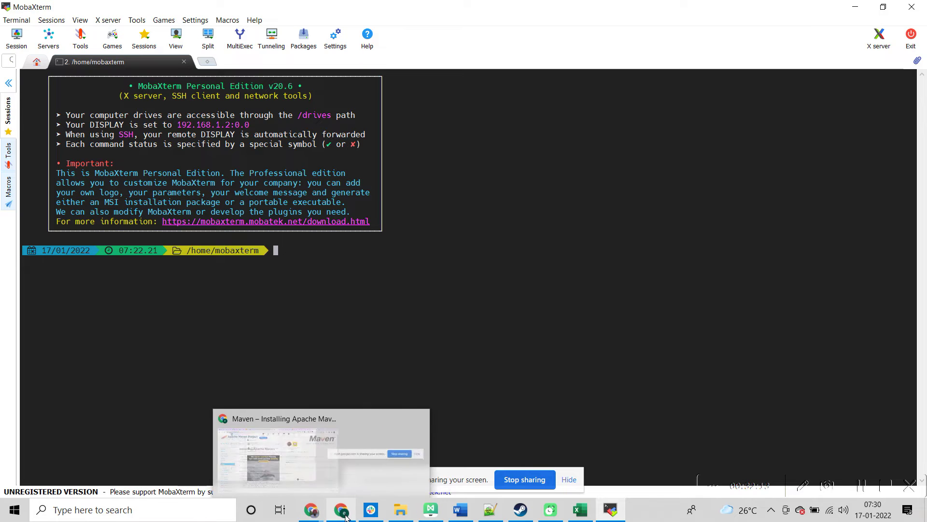
{"action": "left_click", "coordinate": [346, 513]}
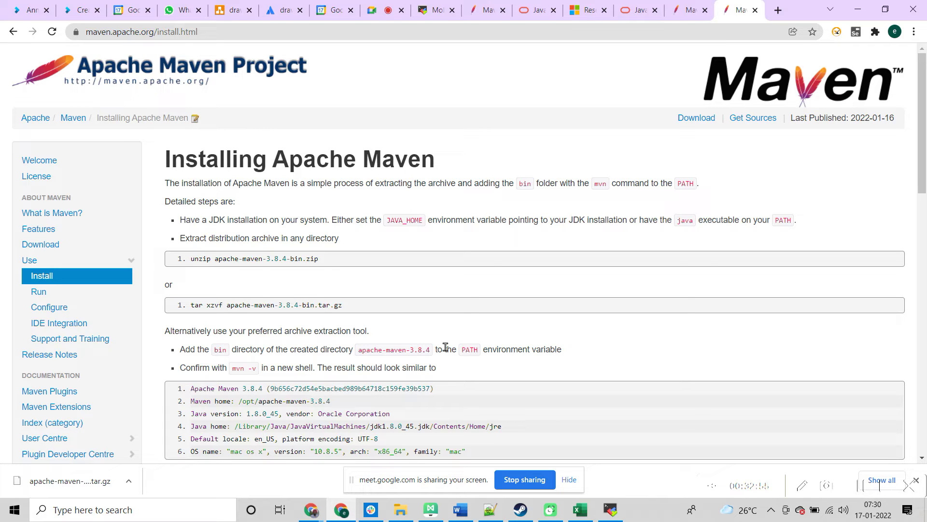
{"action": "left_click", "coordinate": [451, 38]}
{"action": "key", "text": "ctrl+c"}
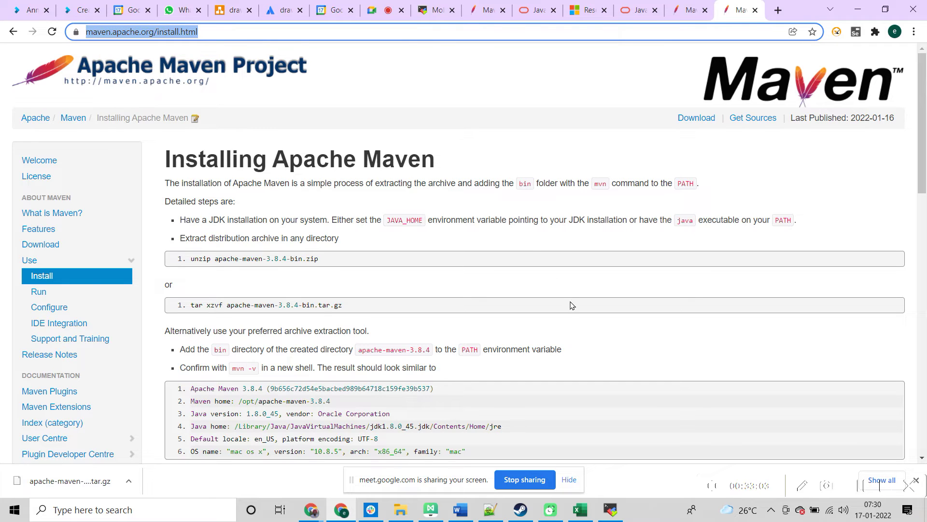
{"action": "key", "text": "alt+Tab"}
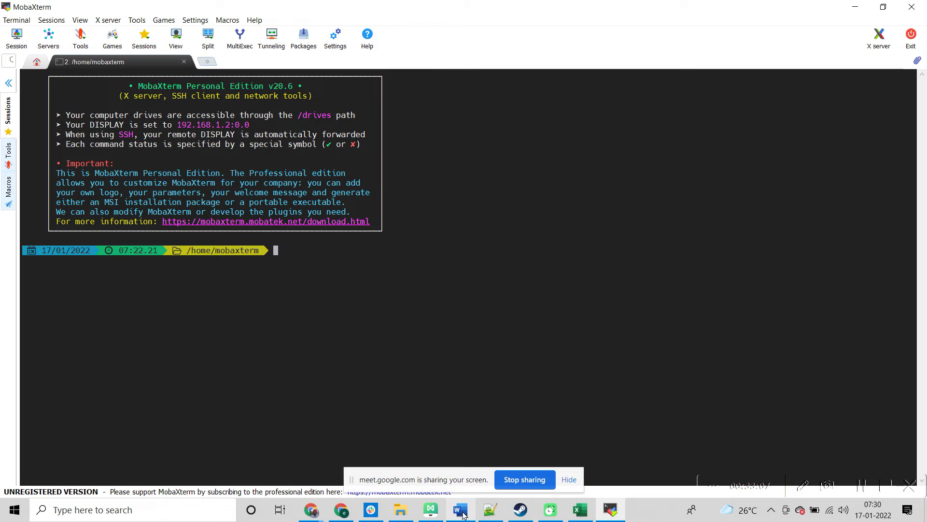
{"action": "left_click", "coordinate": [490, 509]}
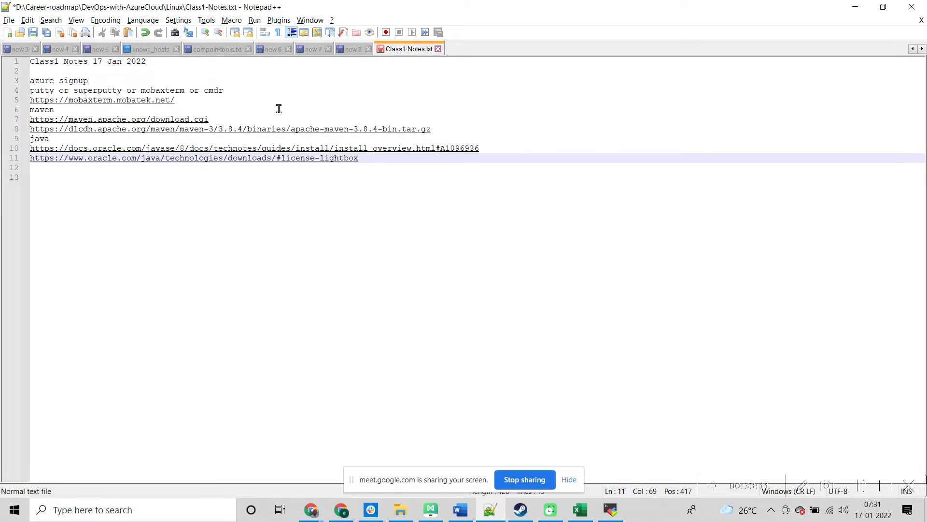
{"action": "left_click", "coordinate": [442, 131]}
{"action": "key", "text": "Return"}
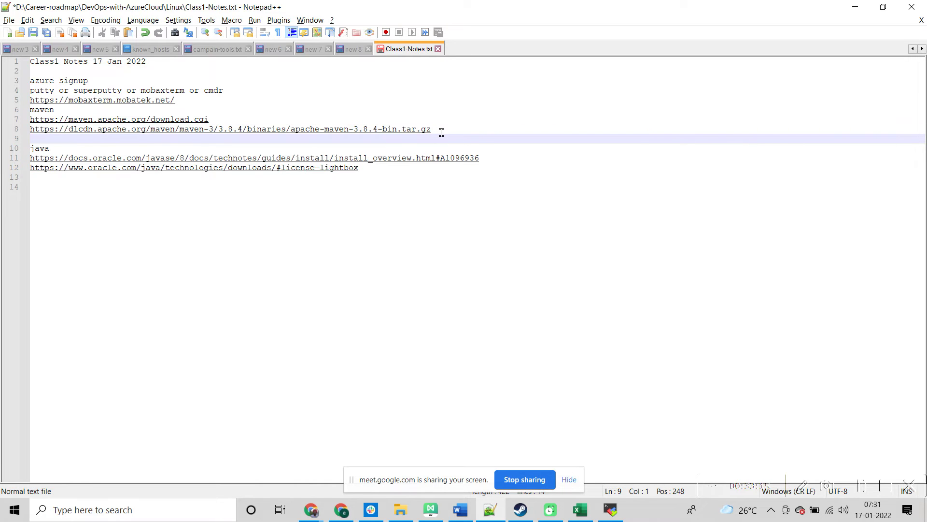
{"action": "type", "text": "install Maven:"}
{"action": "key", "text": "Return"}
{"action": "key", "text": "ctrl+v"}
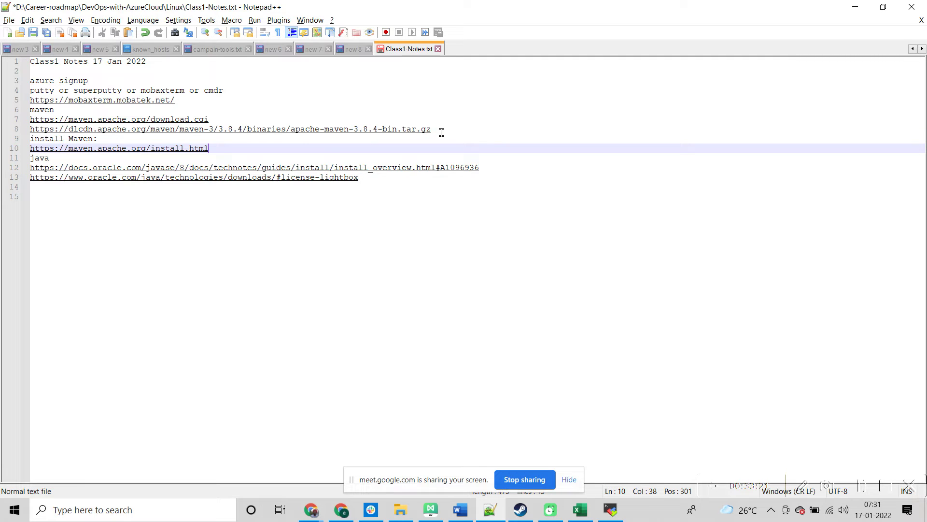
{"action": "key", "text": "ctrl+s"}
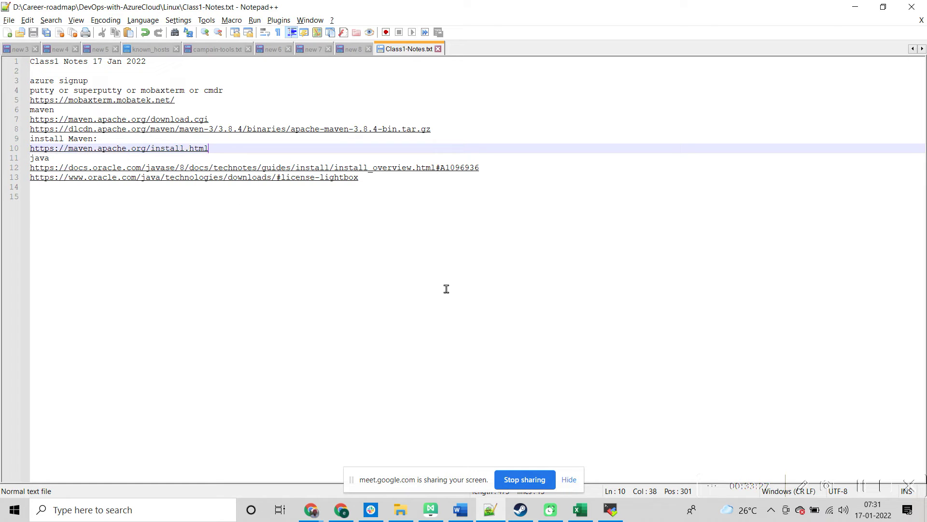
Step: Send the Maven install page link in the Google Meet chat
{"action": "left_click", "coordinate": [342, 510]}
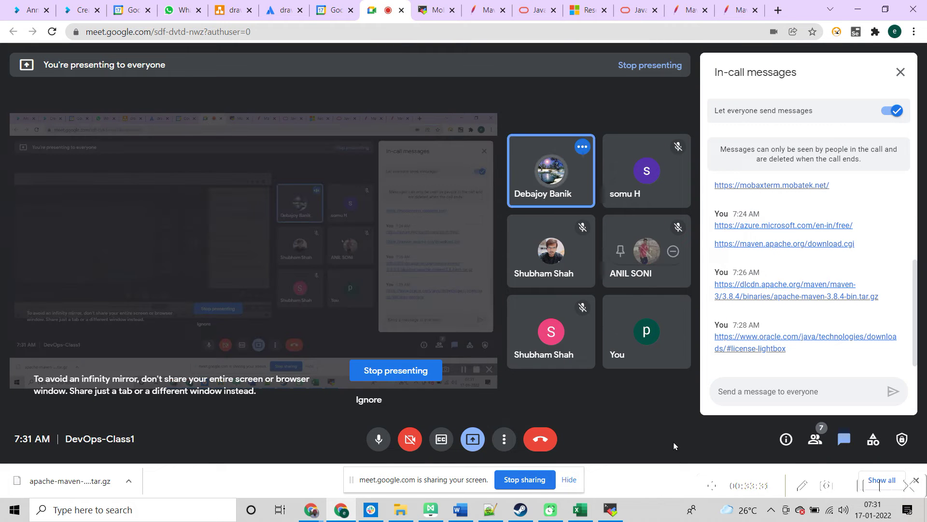
{"action": "left_click", "coordinate": [728, 396]}
{"action": "key", "text": "ctrl+v"}
{"action": "key", "text": "Return"}
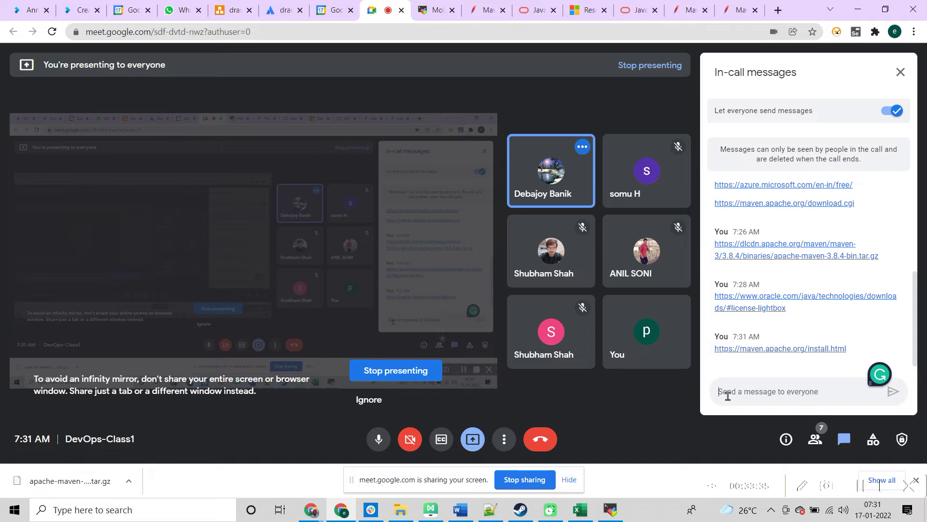
Step: Start a 'java' line under the install link in the notes and bring up the Maven download page
{"action": "key", "text": "alt+Tab"}
{"action": "key", "text": "Return"}
{"action": "type", "text": "java"}
{"action": "key", "text": "alt+Tab"}
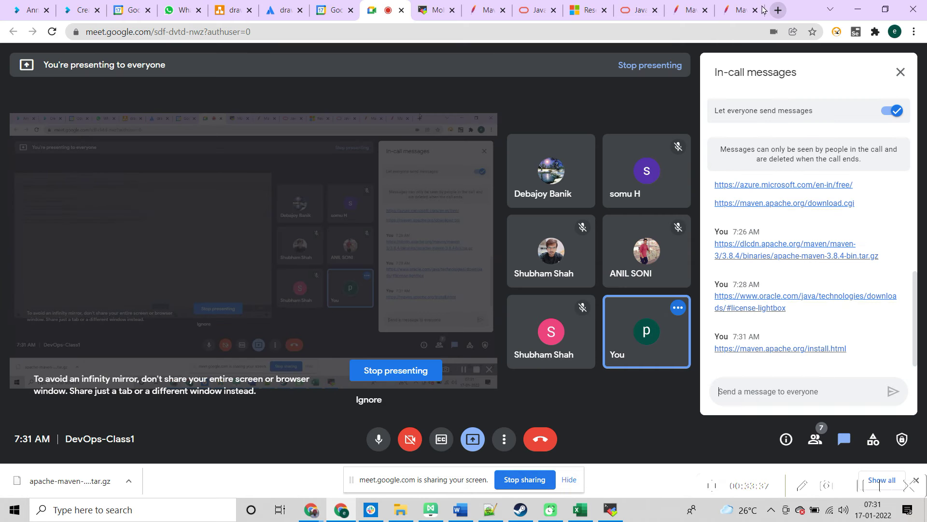
{"action": "left_click", "coordinate": [679, 9]}
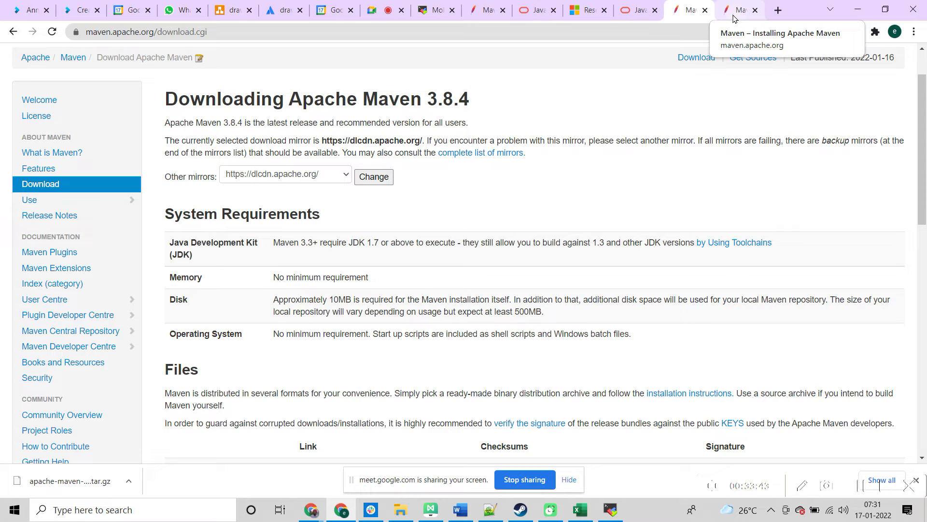
Step: Scroll through the Installing Apache Maven tab, then return to Oracle's Java Downloads tab
{"action": "left_click", "coordinate": [733, 18]}
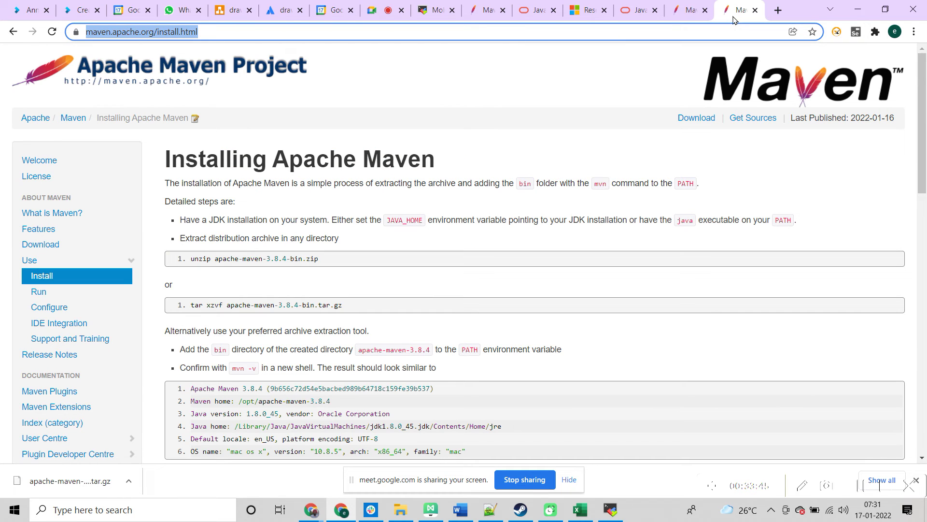
{"action": "left_click_drag", "start_coordinate": [923, 136], "coordinate": [925, 164]}
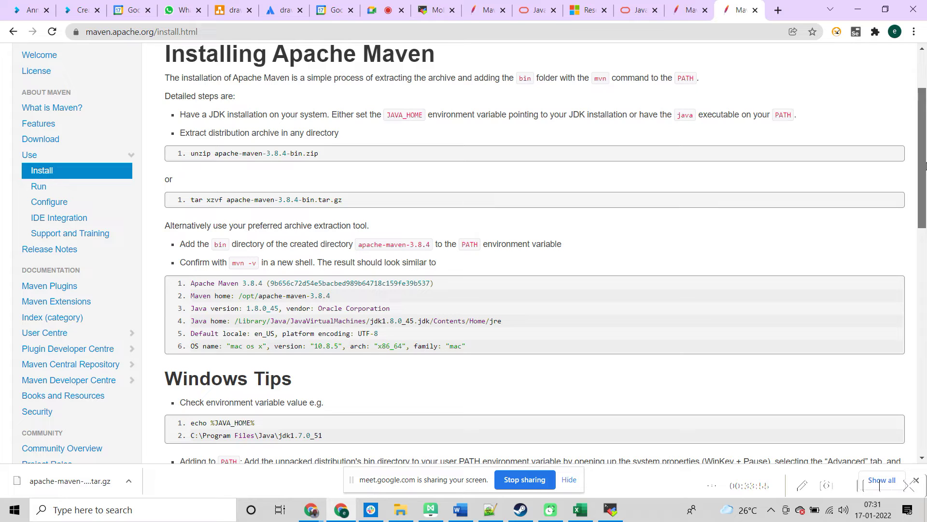
{"action": "left_click_drag", "start_coordinate": [926, 165], "coordinate": [925, 166]}
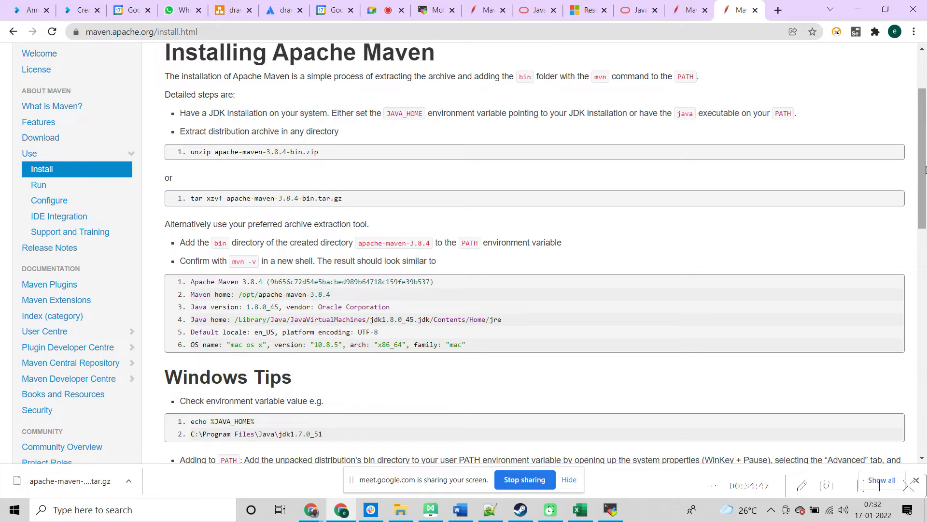
{"action": "left_click_drag", "start_coordinate": [924, 169], "coordinate": [924, 196]}
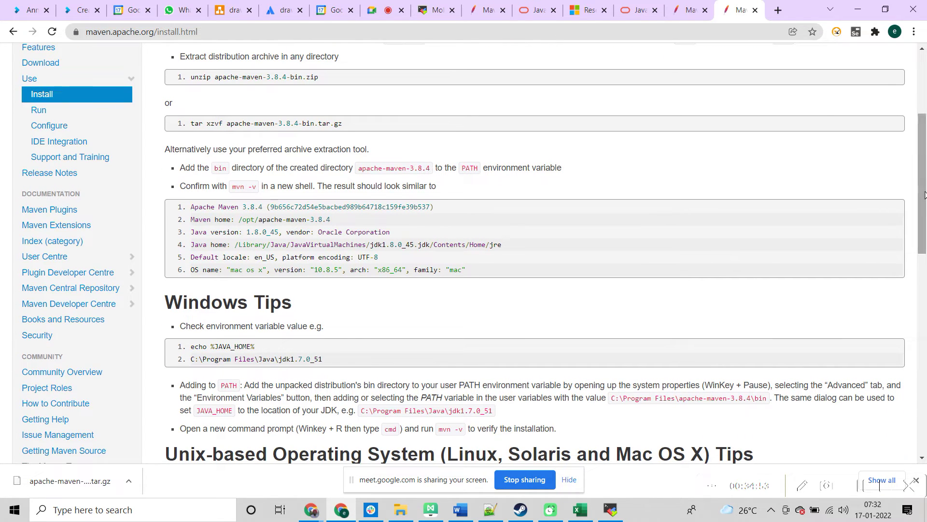
{"action": "left_click", "coordinate": [626, 14]}
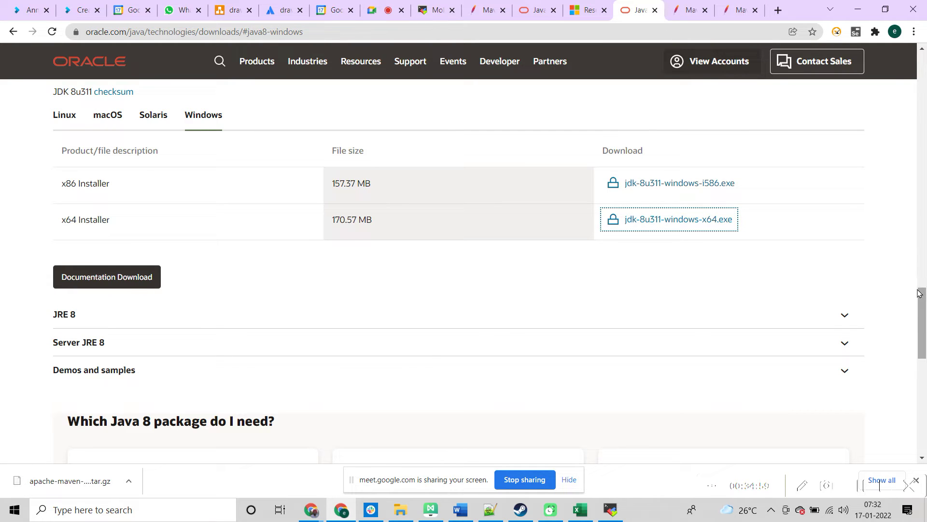
Step: Glance at the Notepad++ class notes, then return to Chrome's Apache Maven 3.8.4 download tab
{"action": "key", "text": "alt+Tab"}
{"action": "key", "text": "alt+Tab"}
{"action": "key", "text": "alt"}
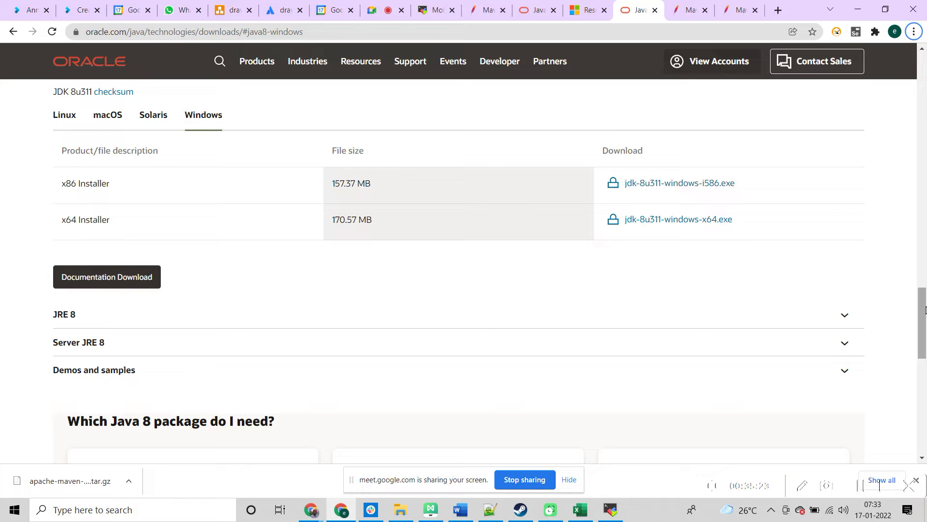
{"action": "key", "text": "alt+Tab"}
{"action": "key", "text": "alt+Tab"}
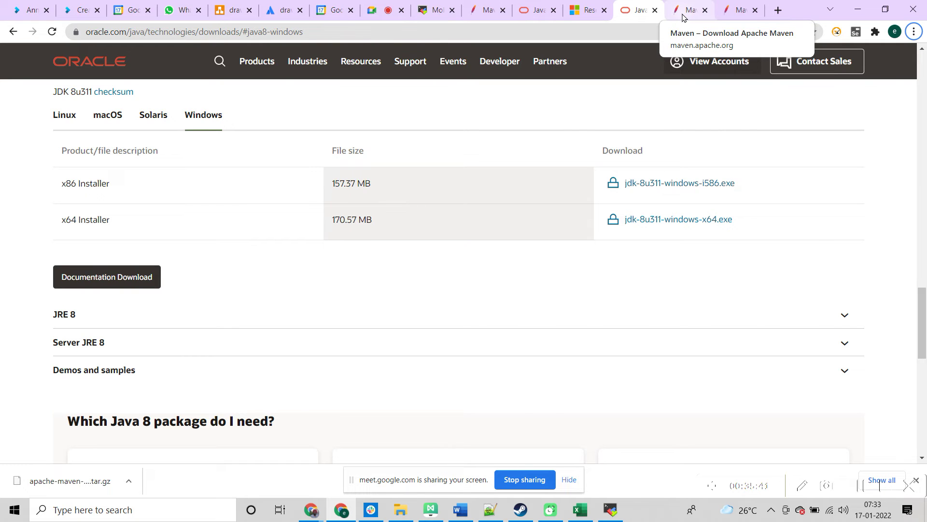
{"action": "left_click", "coordinate": [683, 17]}
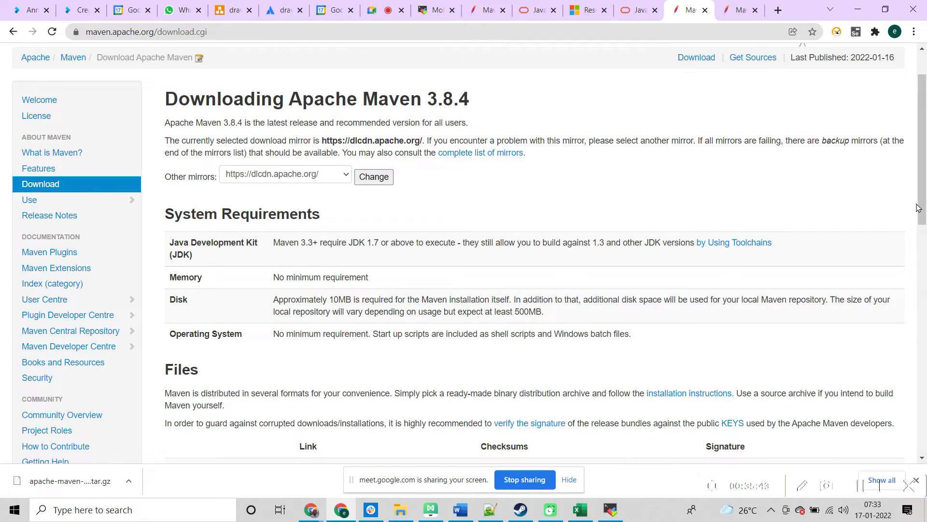
Step: On Maven's install.html page, highlight the tar xzvf apache-maven-3.8.4-bin.tar.gz extraction command
{"action": "left_click_drag", "start_coordinate": [915, 208], "coordinate": [921, 284]}
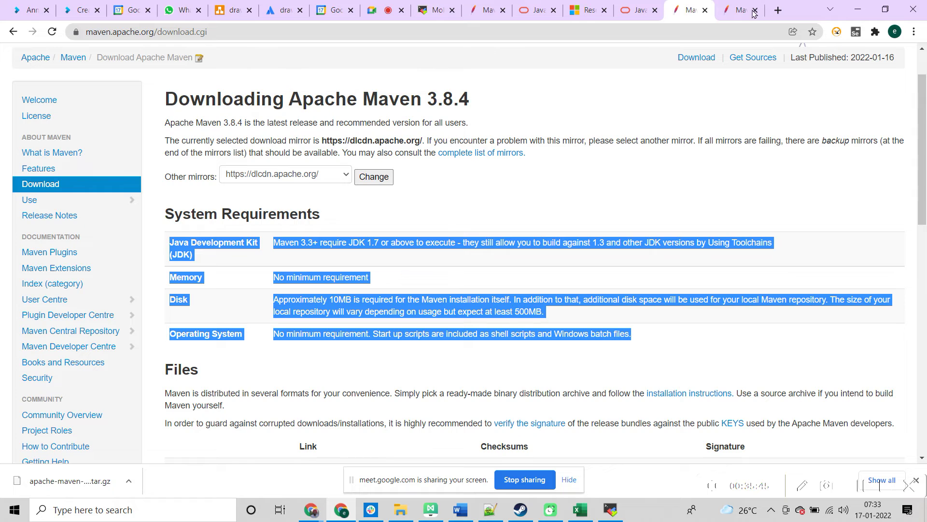
{"action": "left_click", "coordinate": [741, 12]}
{"action": "left_click_drag", "start_coordinate": [924, 250], "coordinate": [925, 230]}
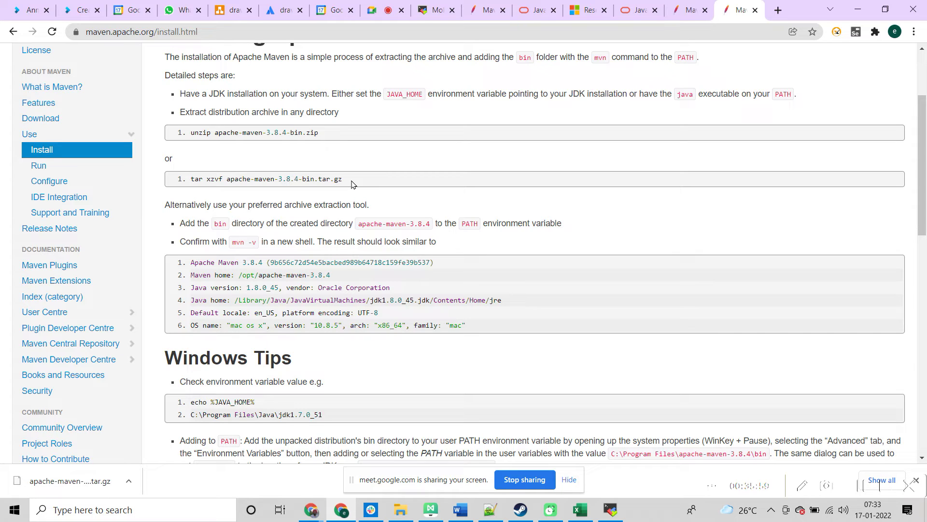
{"action": "left_click_drag", "start_coordinate": [348, 182], "coordinate": [188, 181]}
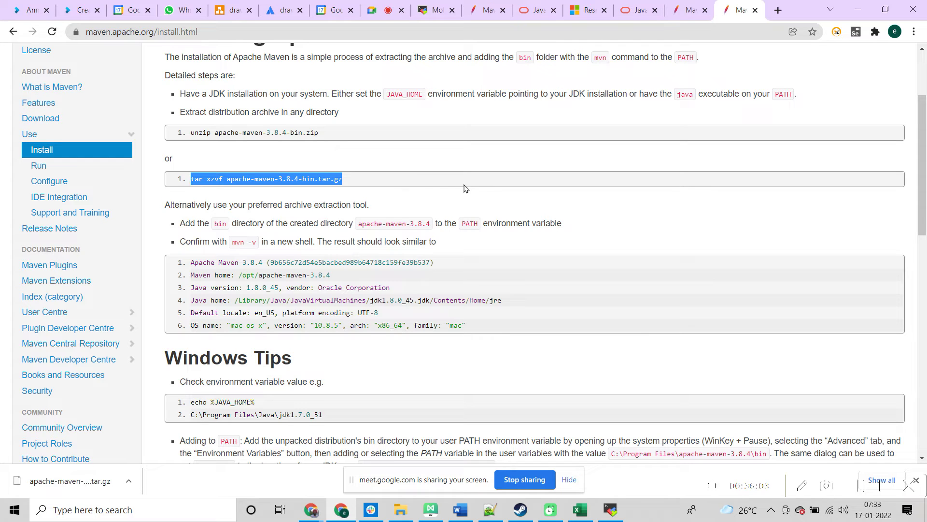
{"action": "left_click", "coordinate": [372, 182]}
{"action": "left_click_drag", "start_coordinate": [349, 179], "coordinate": [187, 182]}
{"action": "left_click_drag", "start_coordinate": [924, 139], "coordinate": [925, 158]}
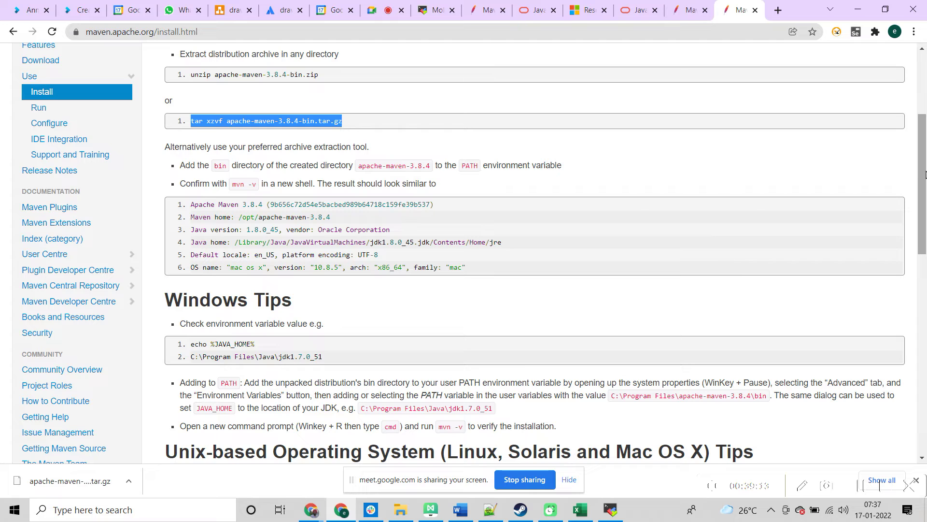
{"action": "key", "text": "alt+Tab"}
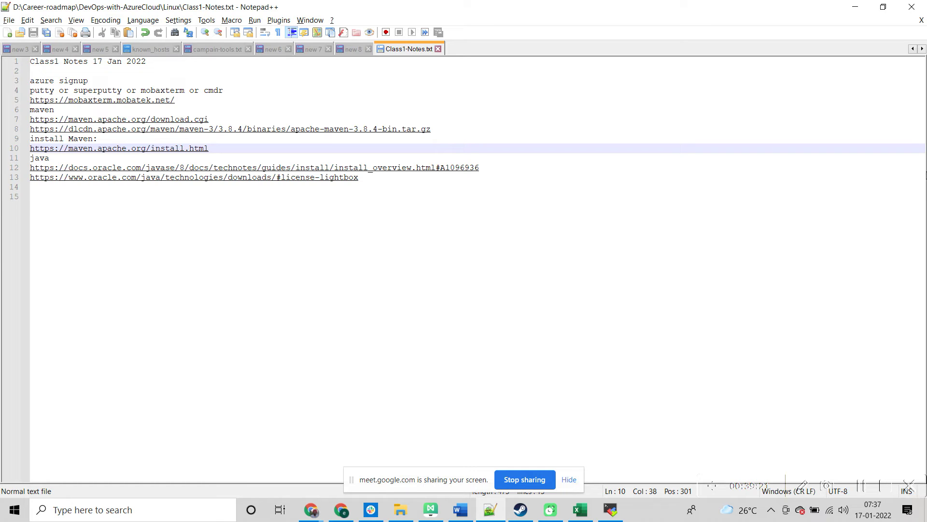
{"action": "key", "text": "alt+Tab"}
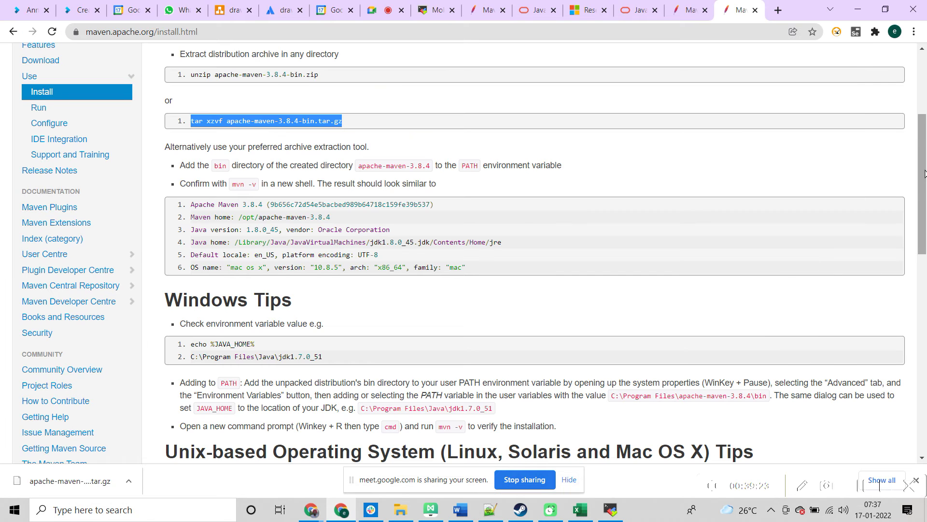
Step: Flip between the class notes and Chrome, then bring up the Meet - DevOps-Class1 tab
{"action": "left_click_drag", "start_coordinate": [922, 143], "coordinate": [914, 117]}
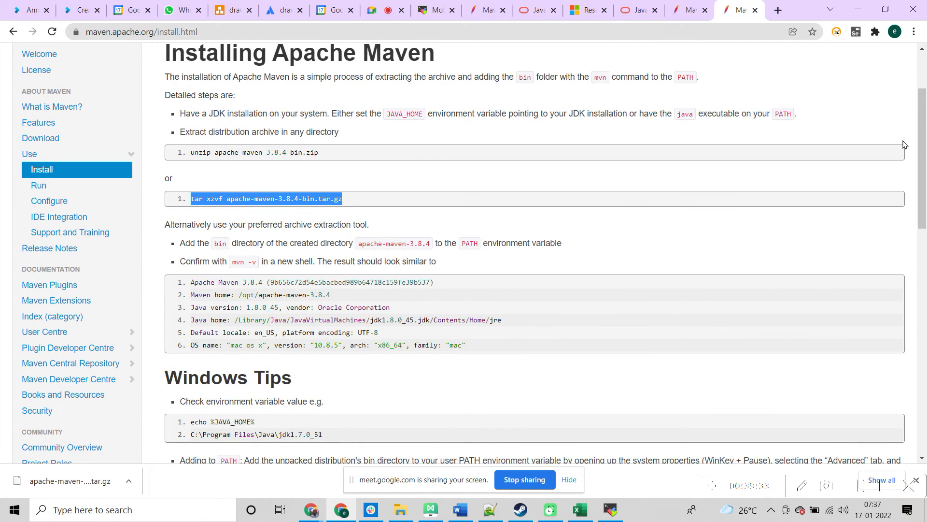
{"action": "key", "text": "alt+Tab"}
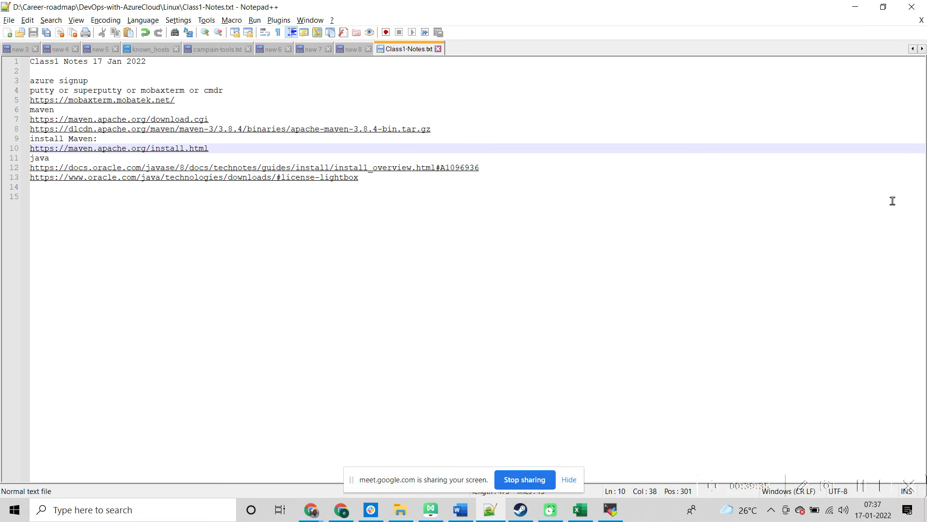
{"action": "key", "text": "alt+Tab"}
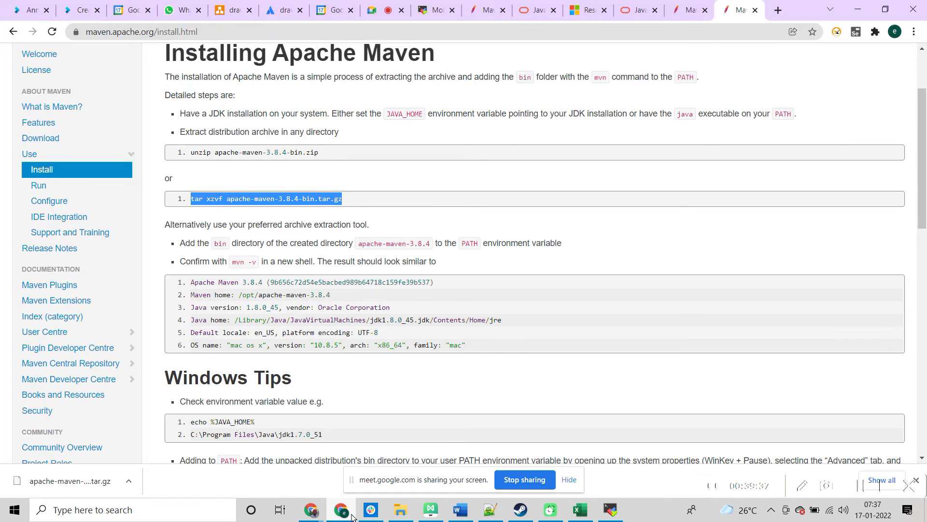
{"action": "key", "text": "alt+Tab"}
{"action": "key", "text": "alt+Tab"}
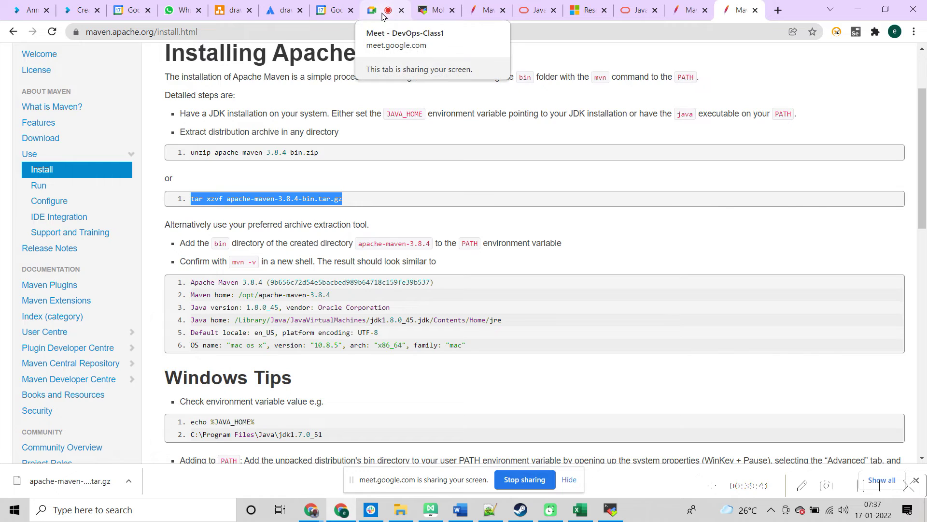
{"action": "left_click", "coordinate": [382, 17]}
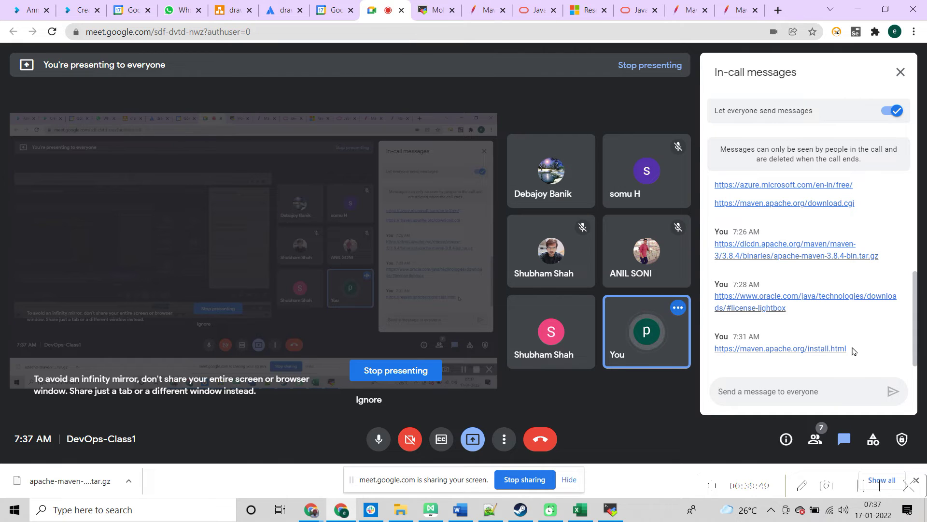
Step: Select the install.html link in Meet chat, check it against the notes, and open the install.html tab
{"action": "left_click_drag", "start_coordinate": [763, 361], "coordinate": [715, 350]}
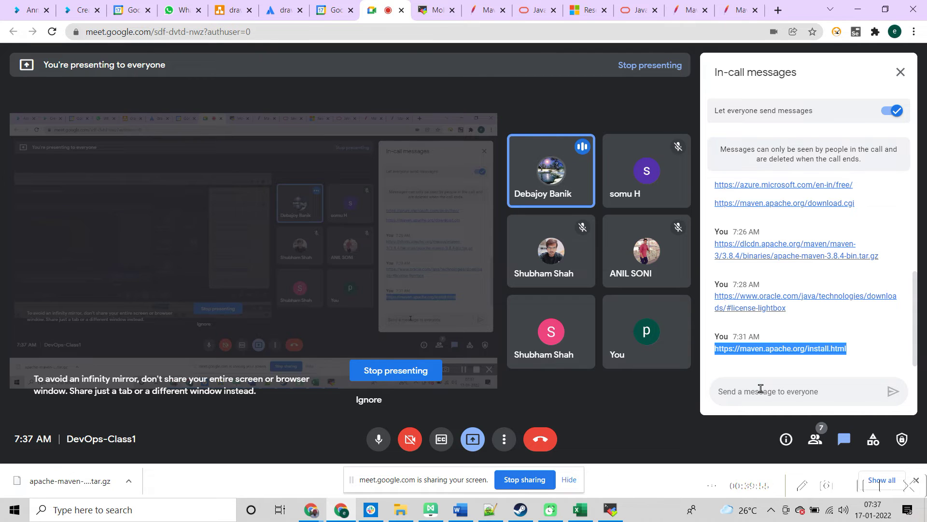
{"action": "key", "text": "alt+Tab"}
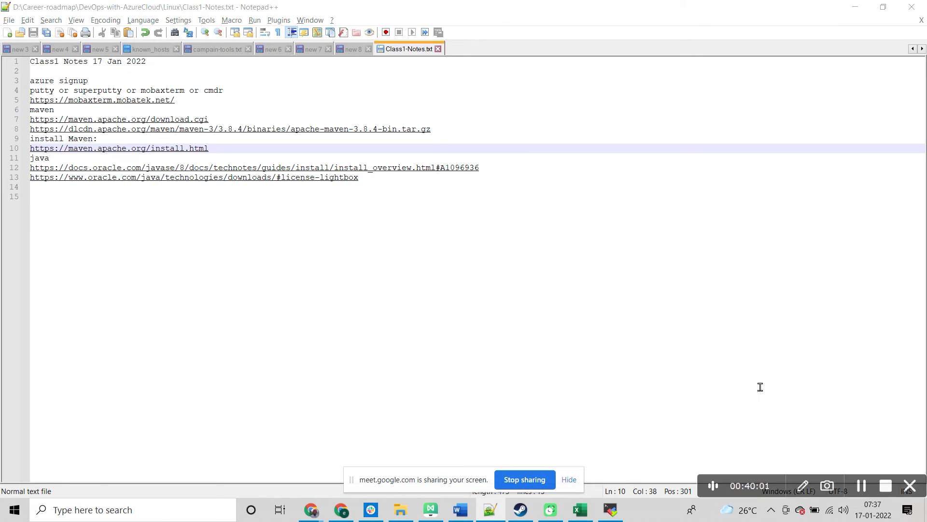
{"action": "key", "text": "alt+Tab"}
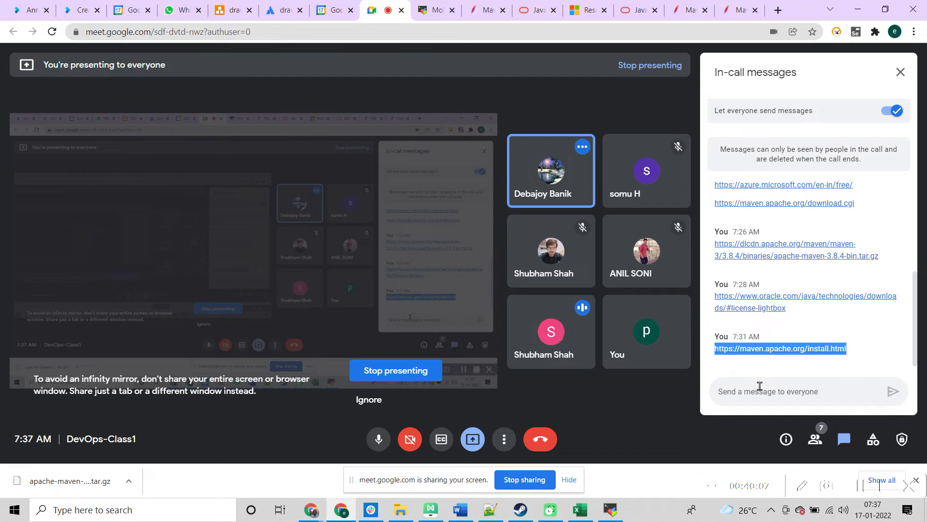
{"action": "key", "text": "alt+Tab"}
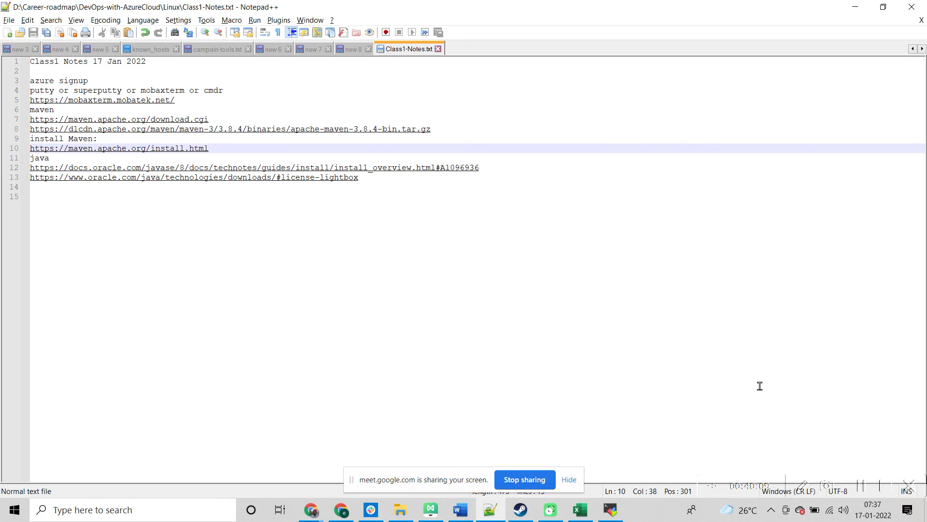
{"action": "key", "text": "alt+Tab"}
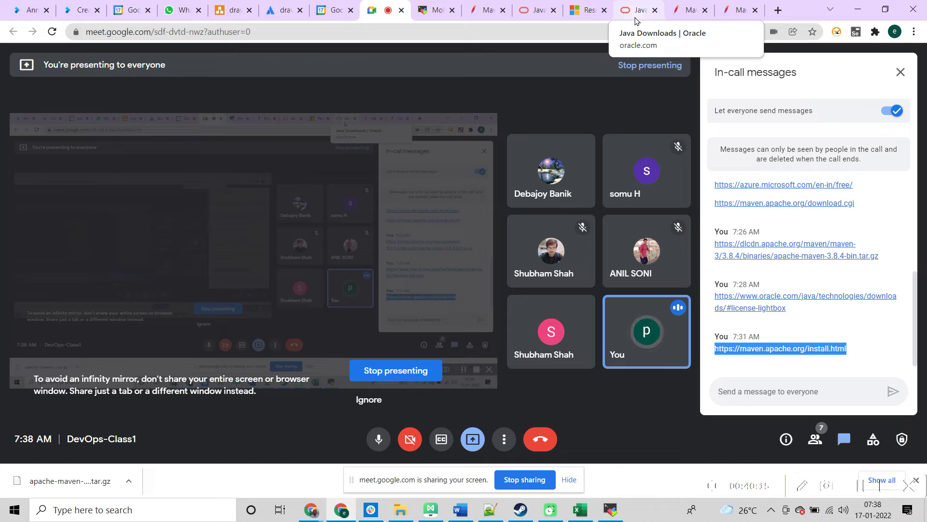
{"action": "left_click", "coordinate": [689, 14]}
{"action": "left_click", "coordinate": [730, 13]}
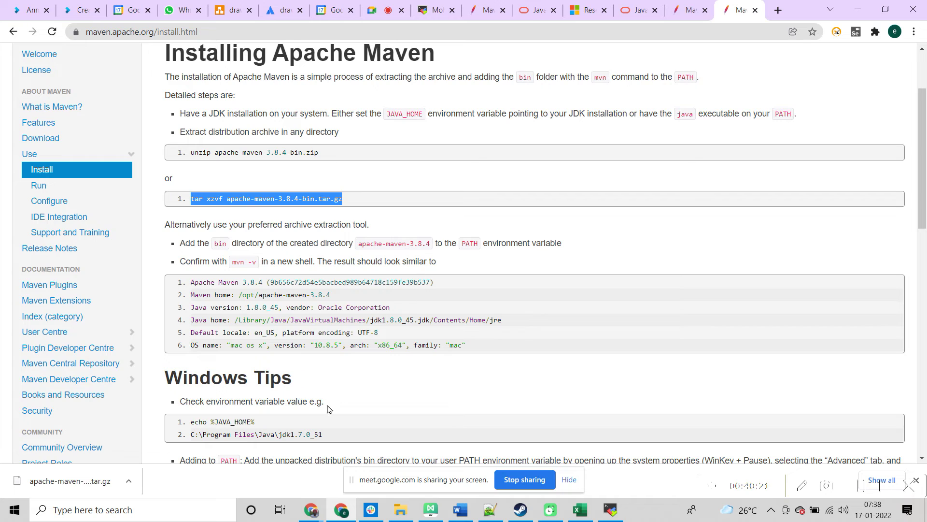
Step: Select the echo %JAVA_HOME% line under Windows Tips and switch to MobaXterm
{"action": "left_click", "coordinate": [263, 420]}
{"action": "left_click_drag", "start_coordinate": [261, 422], "coordinate": [191, 421]}
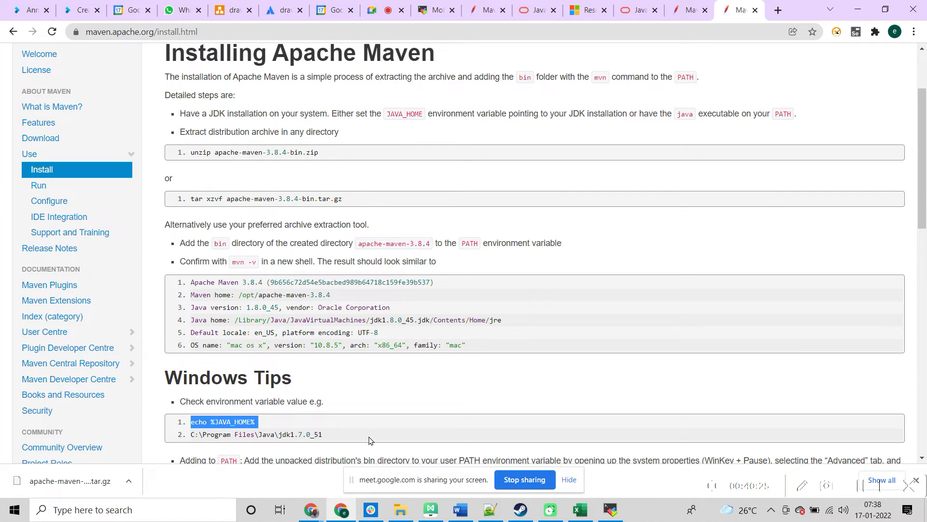
{"action": "left_click", "coordinate": [278, 427]}
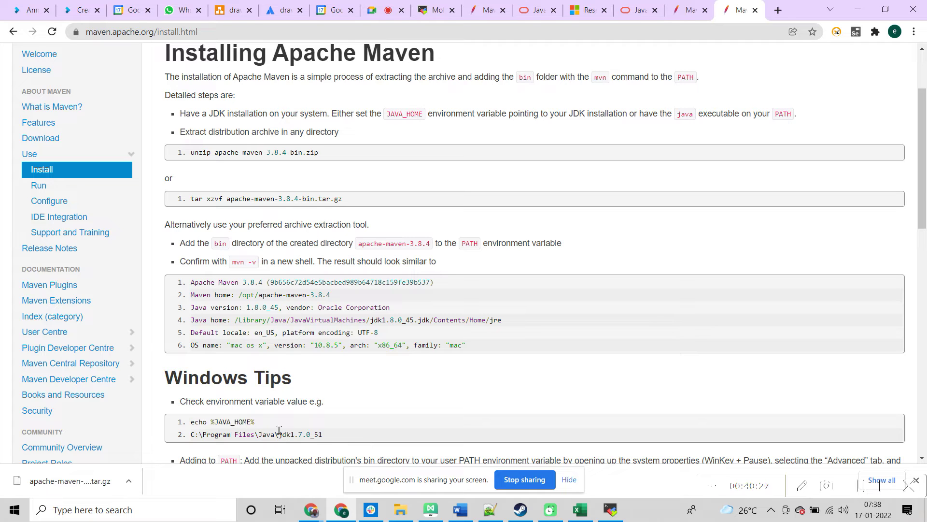
{"action": "left_click_drag", "start_coordinate": [249, 423], "coordinate": [215, 421]}
{"action": "left_click", "coordinate": [213, 421]}
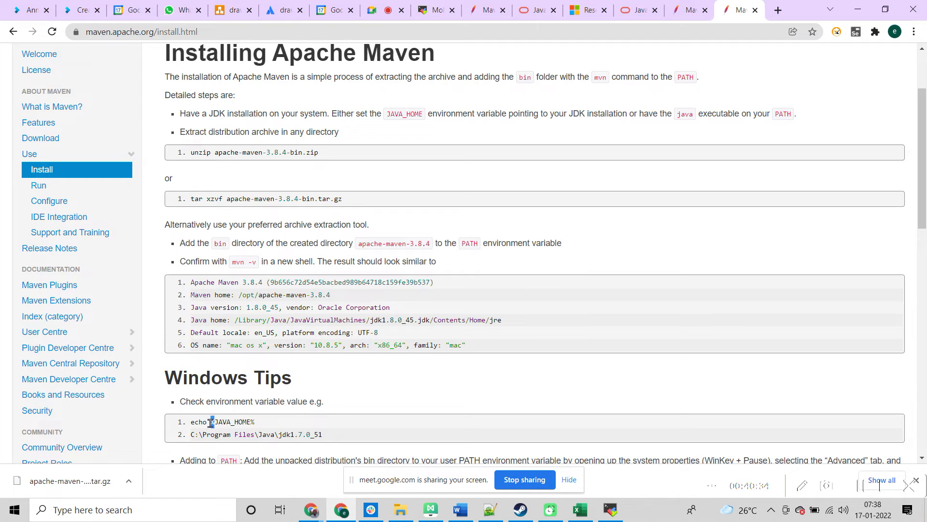
{"action": "left_click", "coordinate": [382, 422]}
{"action": "left_click_drag", "start_coordinate": [258, 420], "coordinate": [190, 421]}
{"action": "key", "text": "super+c"}
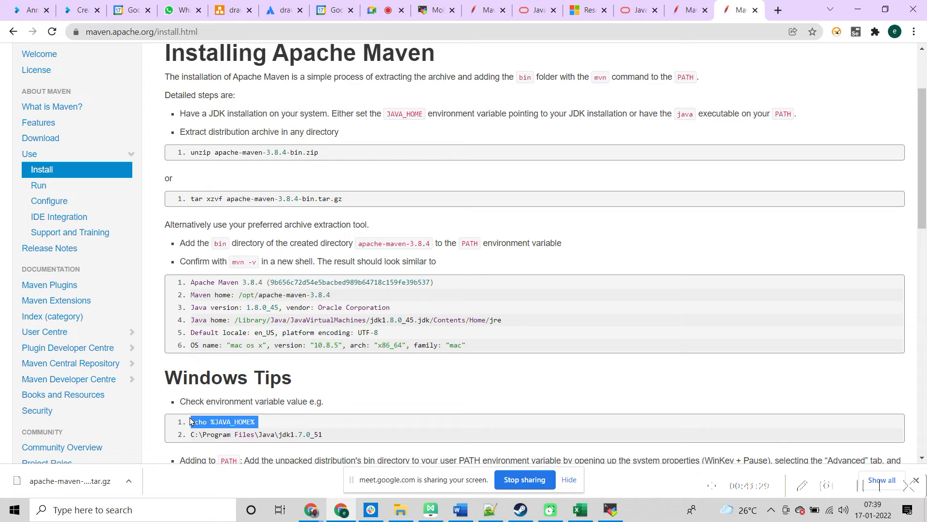
{"action": "left_click", "coordinate": [610, 513]}
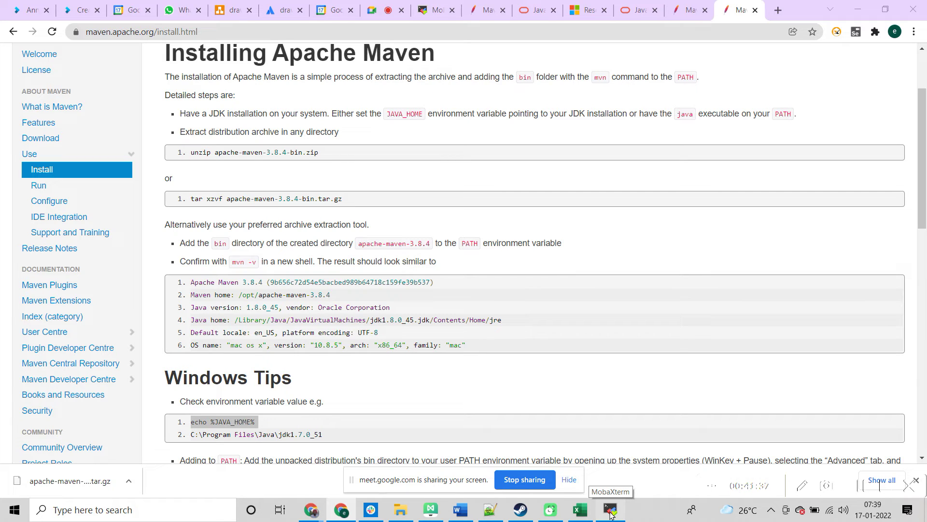
{"action": "left_click", "coordinate": [611, 513]}
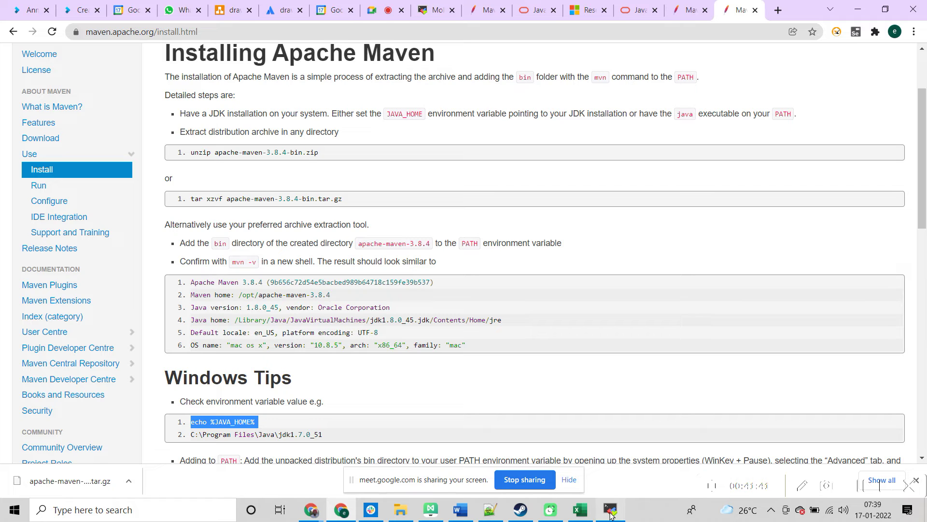
Step: Paste and run echo %JAVA_HOME% in MobaXterm, which prints no path
{"action": "left_click", "coordinate": [610, 515]}
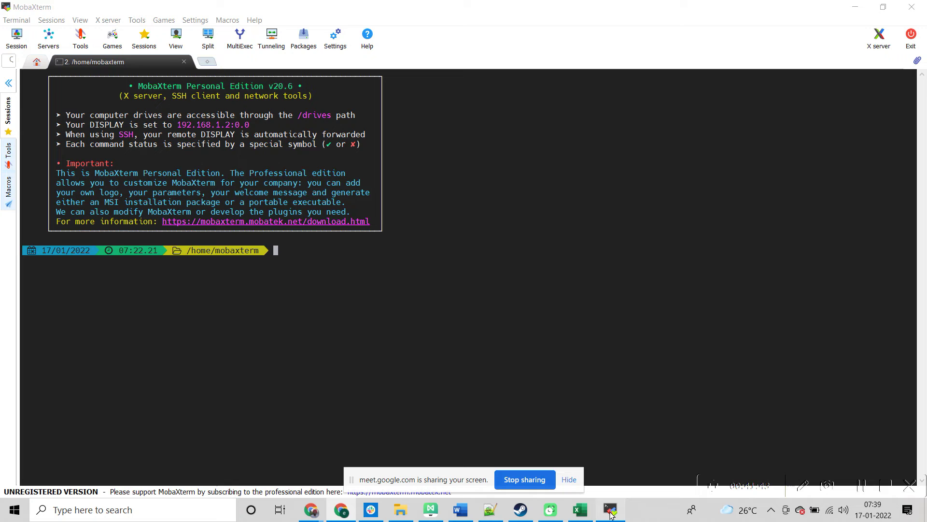
{"action": "right_click", "coordinate": [363, 280]}
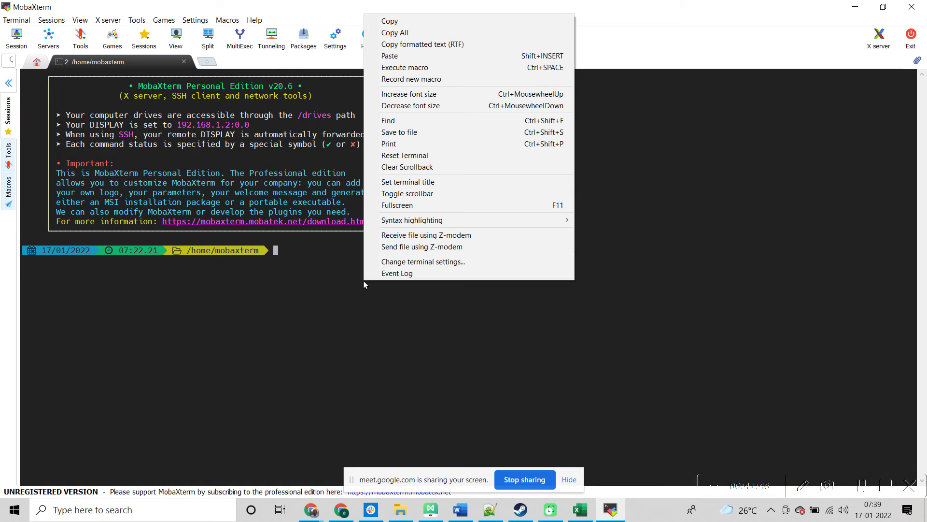
{"action": "left_click", "coordinate": [391, 55]}
{"action": "key", "text": "Return"}
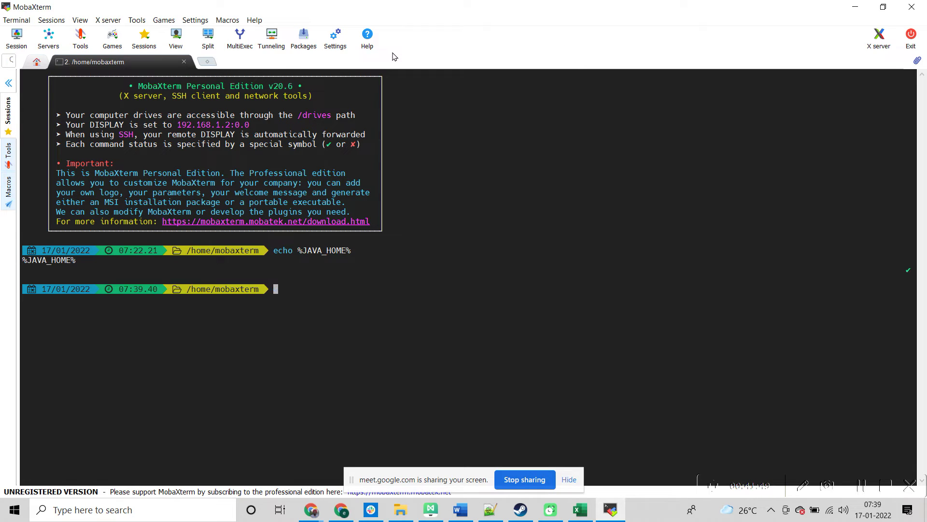
{"action": "key", "text": "alt+Tab"}
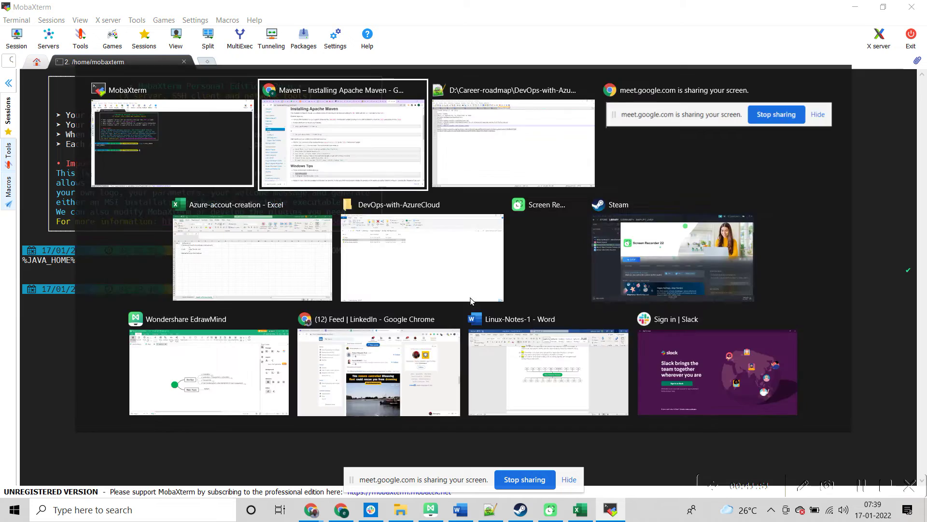
{"action": "key", "text": "alt+Tab"}
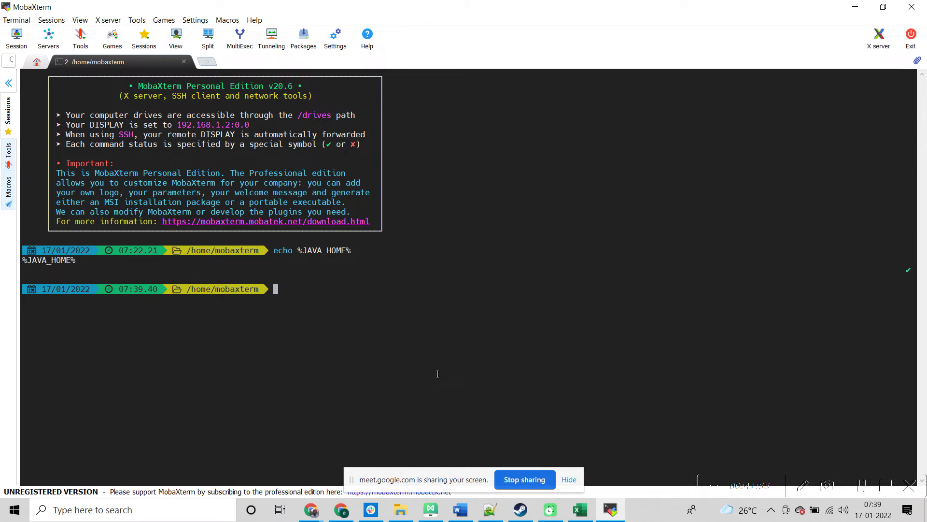
Step: Run mvn, which fails with no goals specified, then start the mvn -v check
{"action": "type", "text": "mvn -v"}
{"action": "key", "text": "BackSpace"}
{"action": "key", "text": "BackSpace"}
{"action": "key", "text": "BackSpace"}
{"action": "key", "text": "BackSpace"}
{"action": "key", "text": "BackSpace"}
{"action": "key", "text": "BackSpace"}
{"action": "type", "text": "mvn"}
{"action": "key", "text": "Return"}
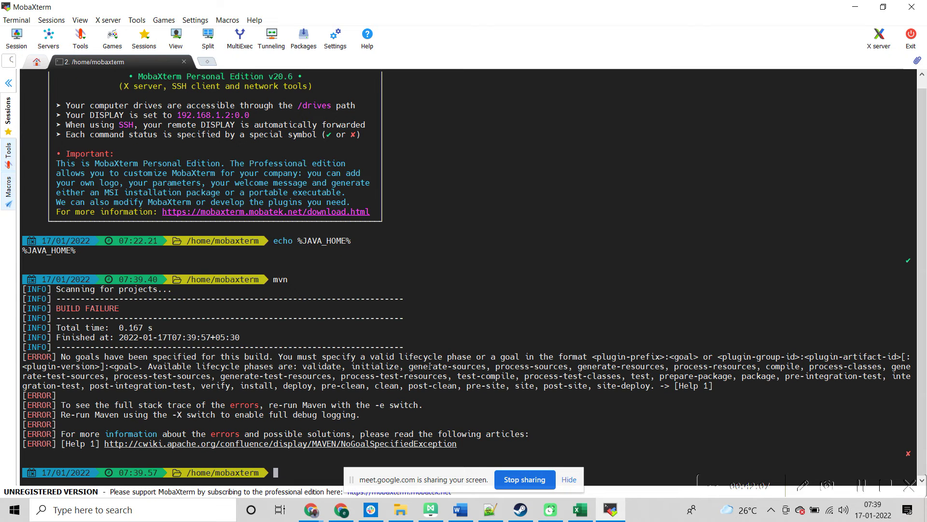
{"action": "type", "text": "mvn -v"}
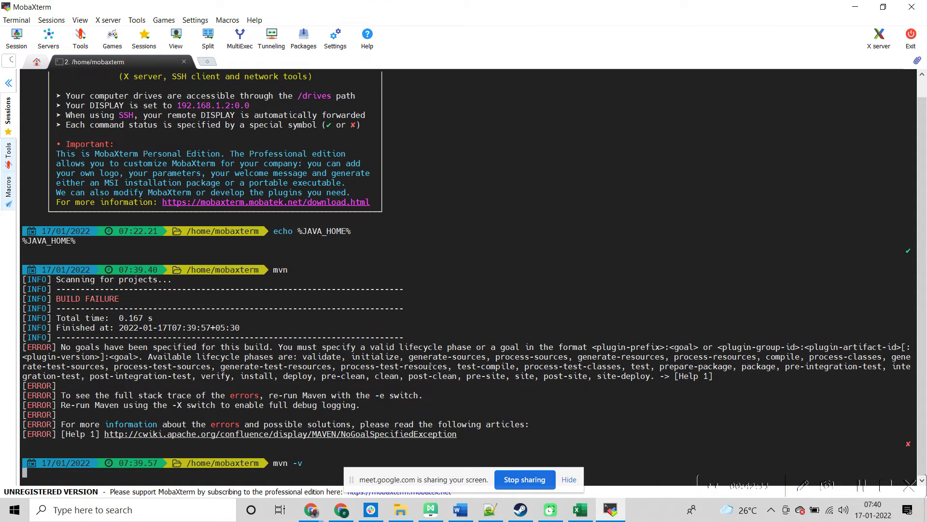
{"action": "key", "text": "alt+Tab"}
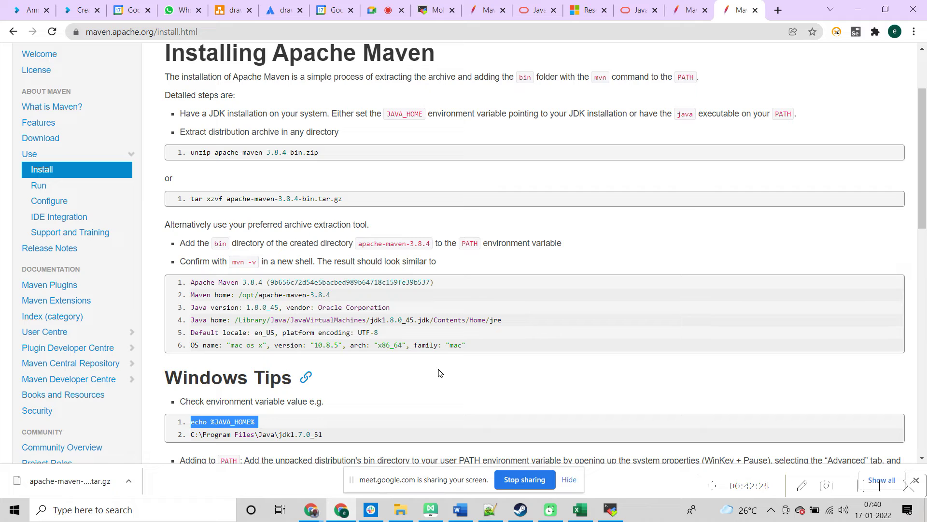
Step: Review the JDK 8 Windows installers on Oracle's page, then view mvn -v output in MobaXterm
{"action": "left_click", "coordinate": [632, 12]}
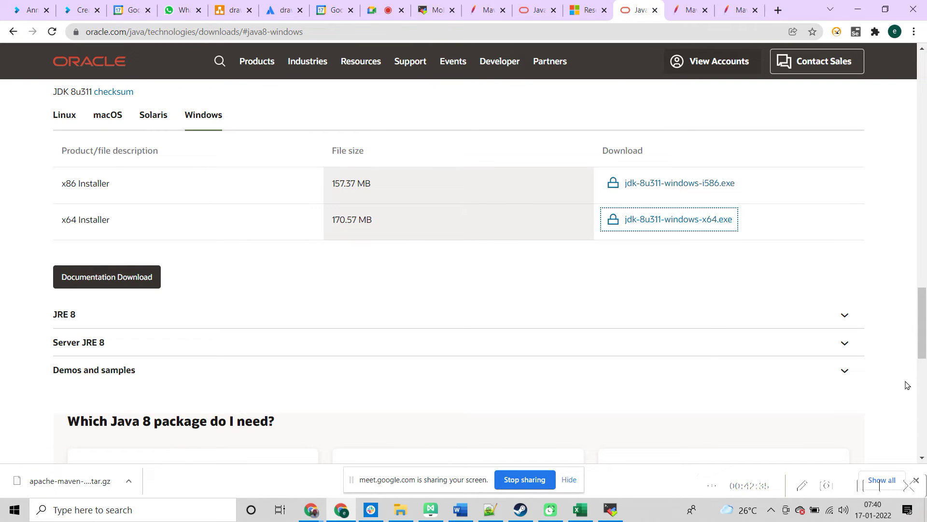
{"action": "mouse_move", "coordinate": [310, 513]}
{"action": "key", "text": "alt+Tab"}
{"action": "key", "text": "alt+Tab"}
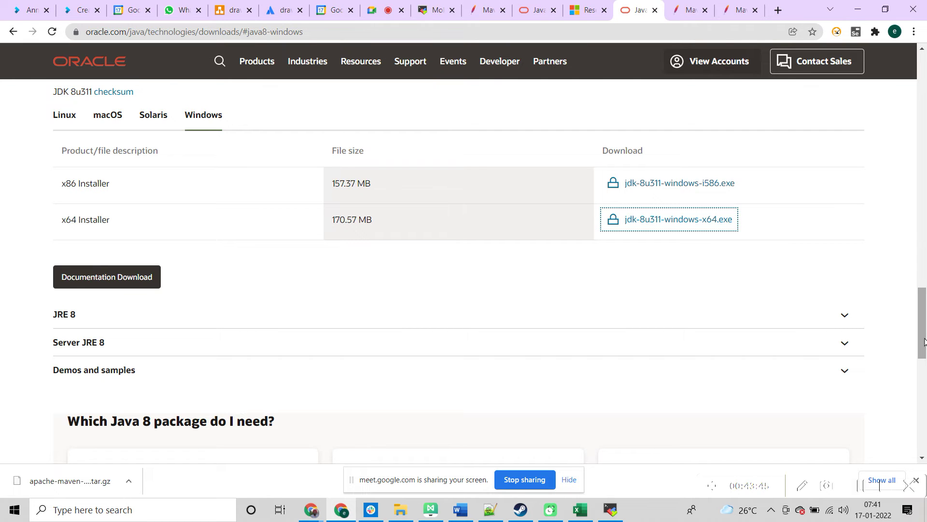
{"action": "key", "text": "alt+Tab"}
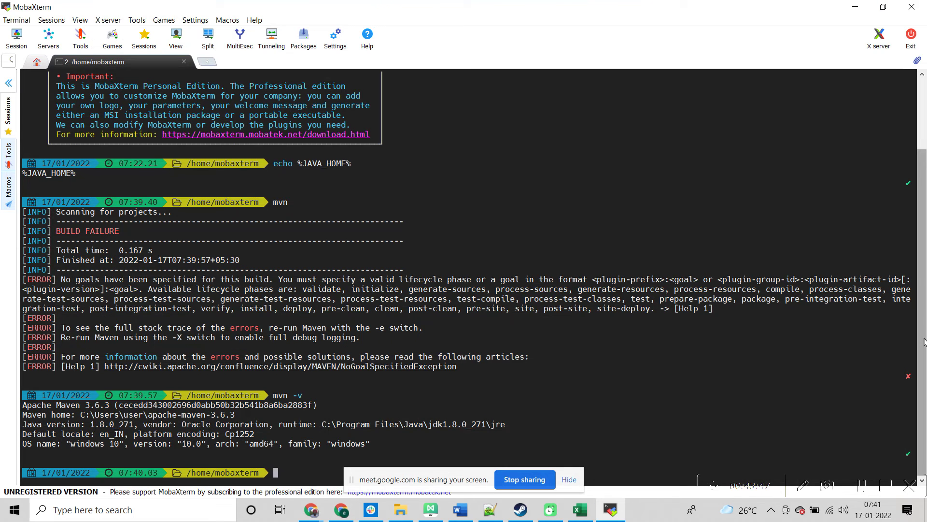
Step: Look over the Google Meet chat and flip briefly to the terminal
{"action": "left_click", "coordinate": [341, 509]}
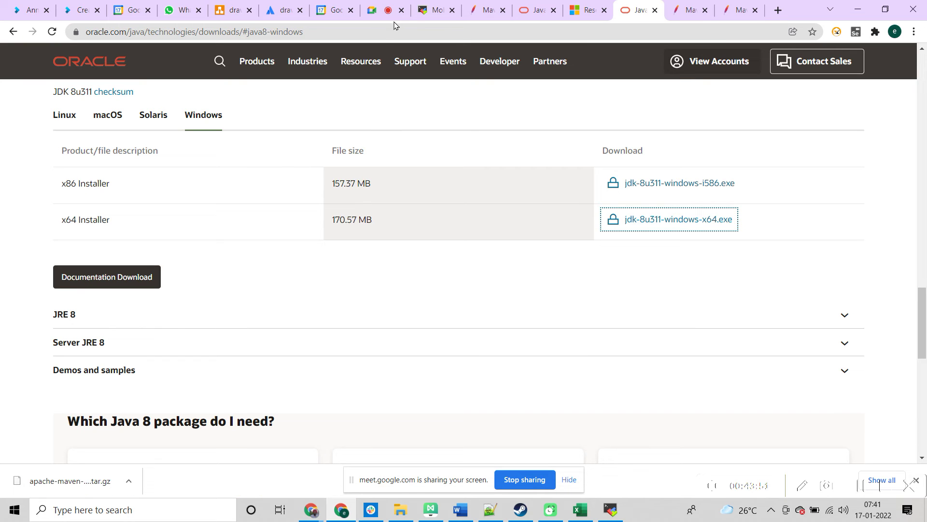
{"action": "left_click", "coordinate": [390, 11]}
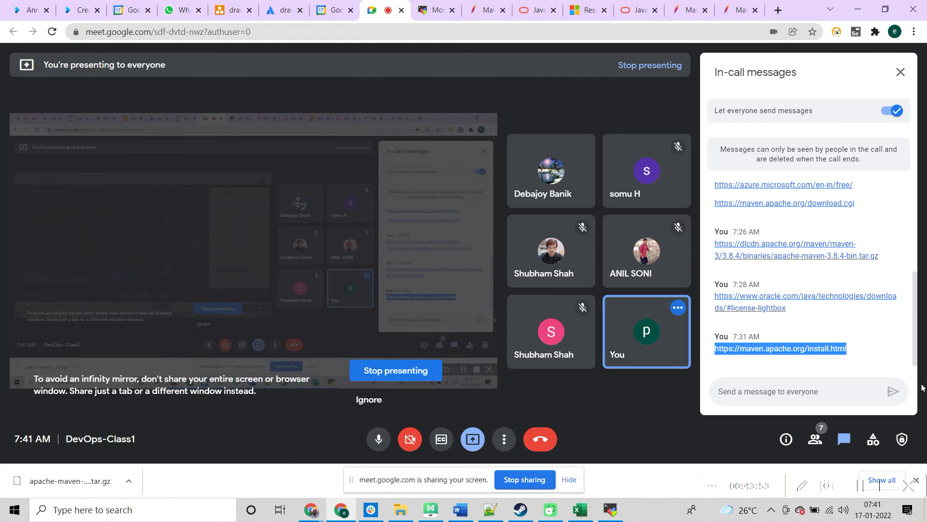
{"action": "left_click_drag", "start_coordinate": [914, 351], "coordinate": [914, 350]}
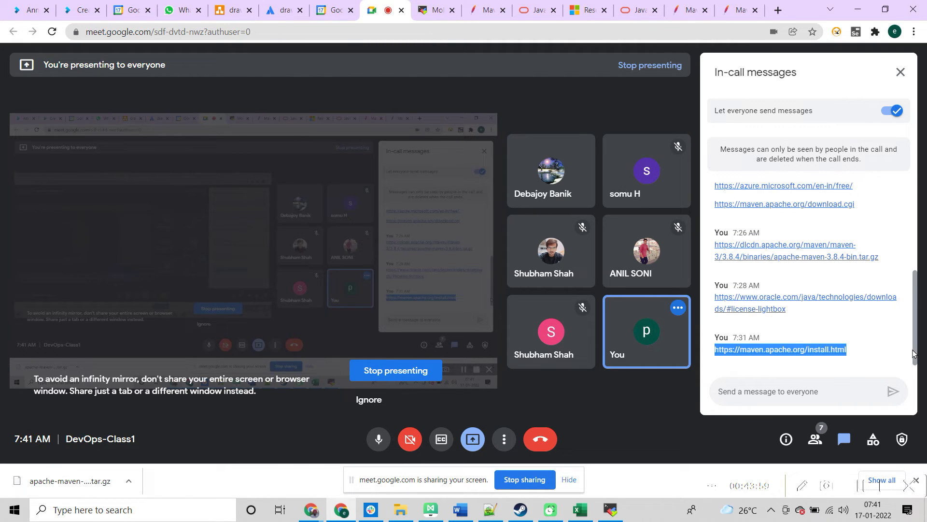
{"action": "left_click_drag", "start_coordinate": [914, 353], "coordinate": [913, 346]}
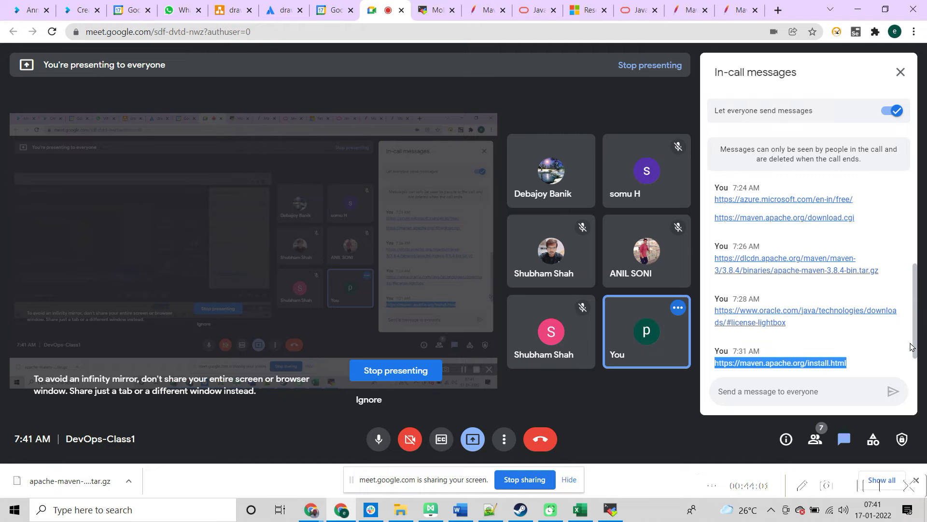
{"action": "key", "text": "alt+Tab"}
{"action": "key", "text": "alt+Tab"}
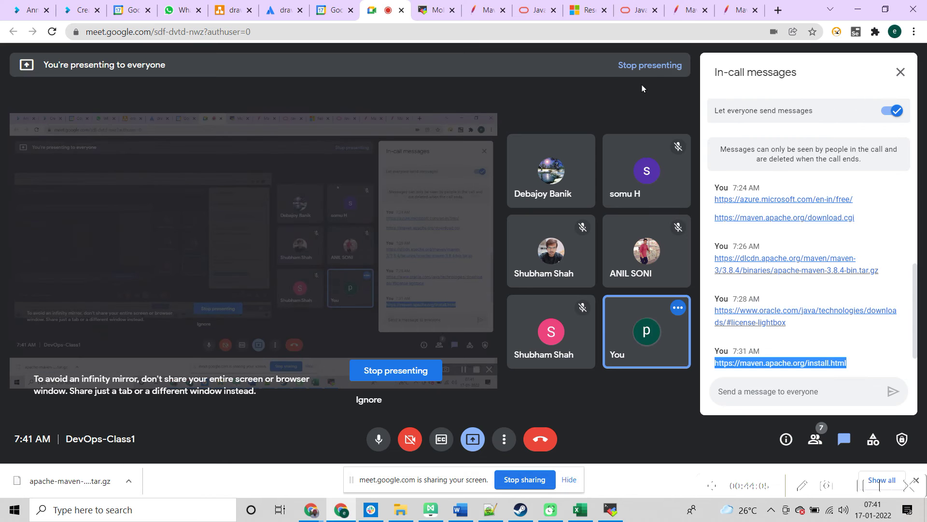
Step: Copy the Oracle x64 installer link address and post it in the Meet chat
{"action": "left_click", "coordinate": [637, 12]}
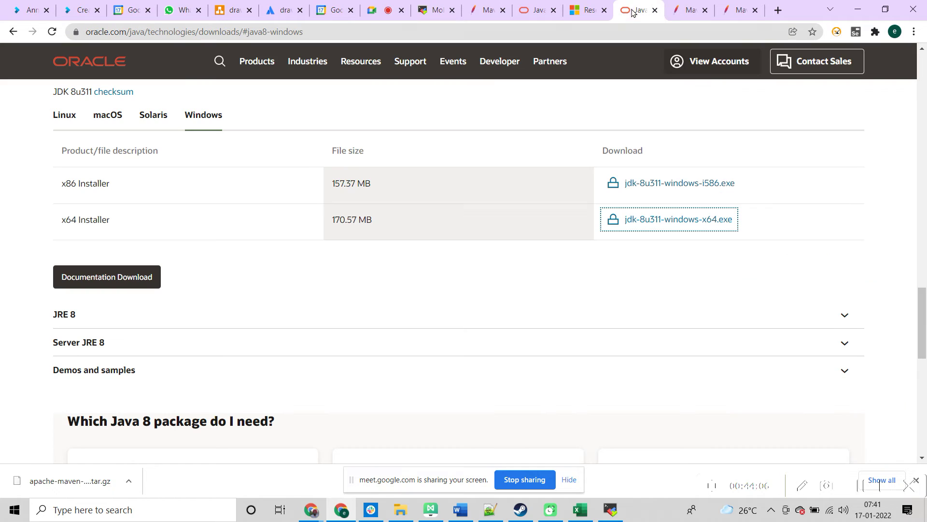
{"action": "right_click", "coordinate": [686, 220]}
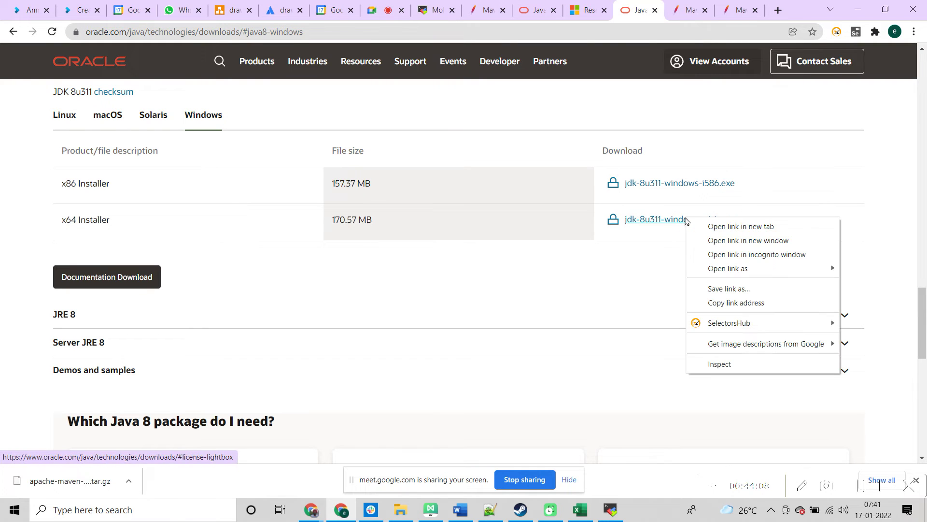
{"action": "left_click", "coordinate": [721, 303]}
{"action": "left_click", "coordinate": [374, 7]}
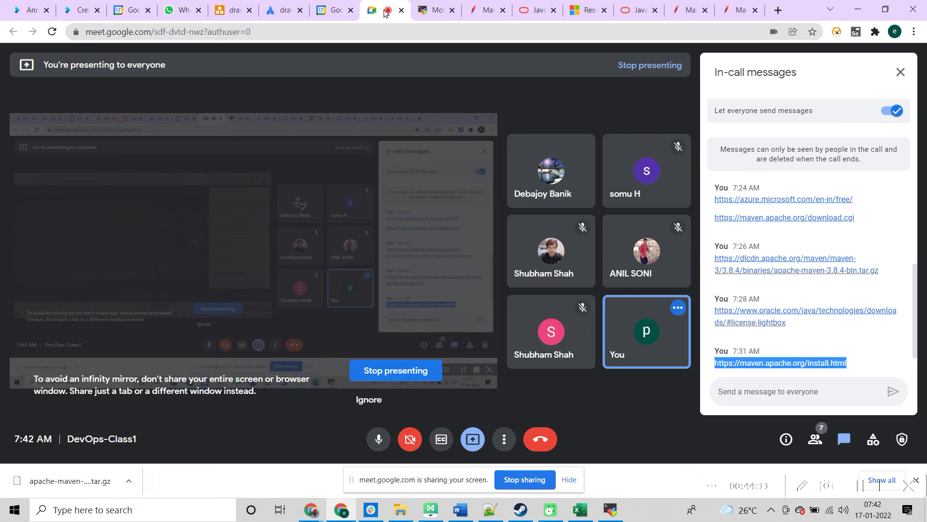
{"action": "left_click", "coordinate": [752, 388]}
{"action": "key", "text": "ctrl+v"}
{"action": "key", "text": "Return"}
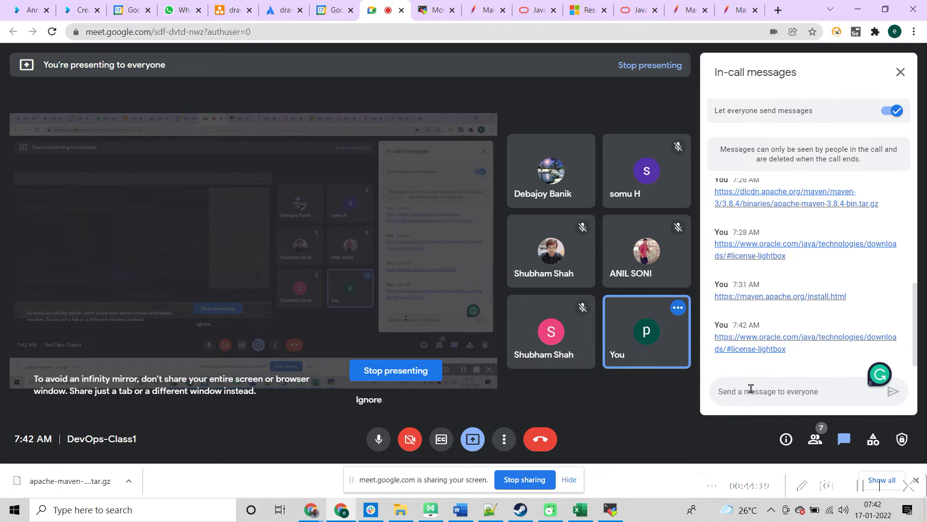
{"action": "key", "text": "alt+Tab"}
{"action": "key", "text": "alt+Tab"}
{"action": "key", "text": "alt+Tab"}
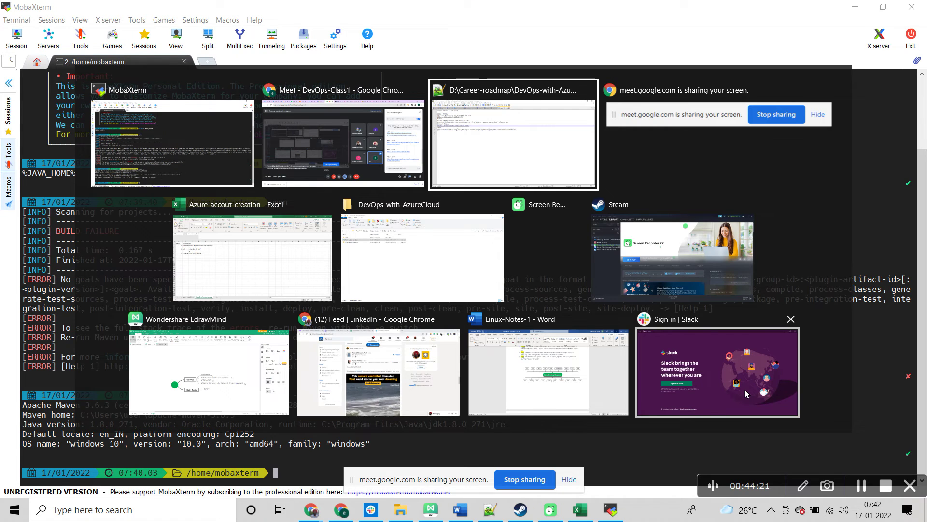
{"action": "key", "text": "alt+Tab"}
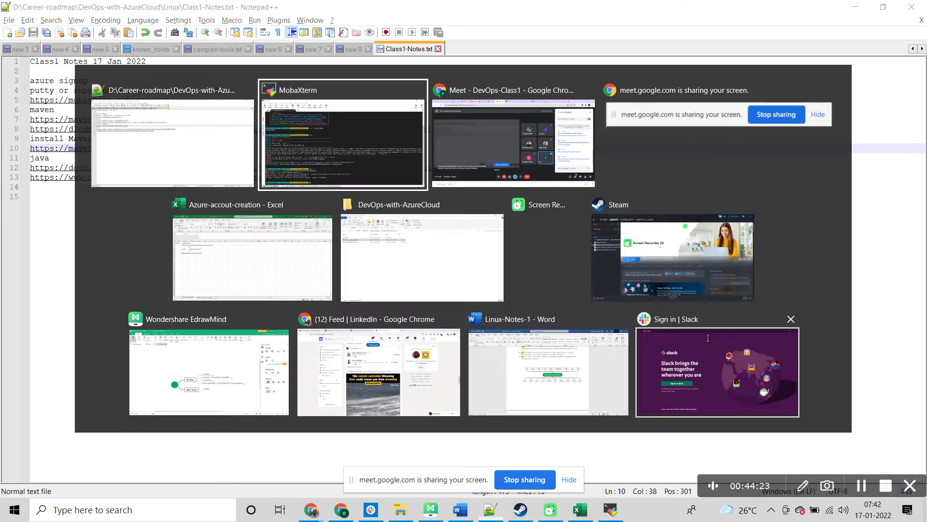
{"action": "key", "text": "alt+Tab"}
{"action": "key", "text": "alt+Tab"}
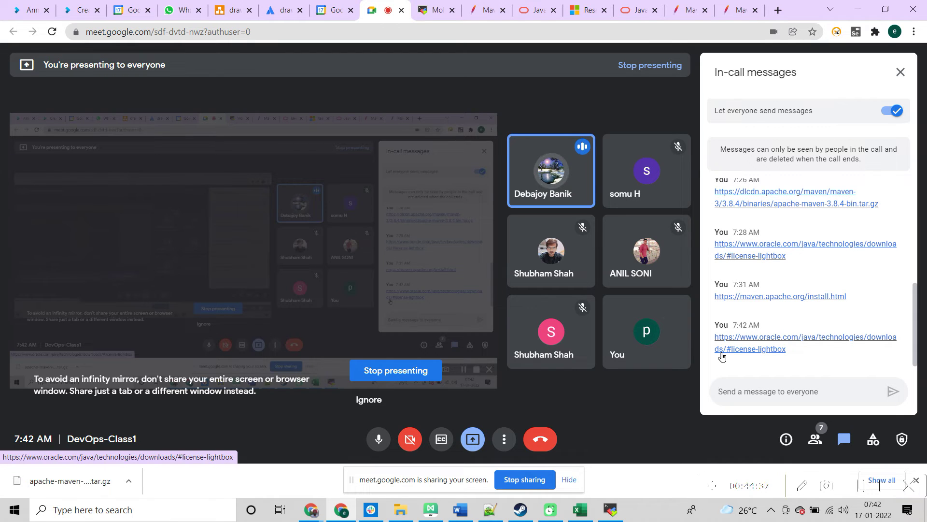
Step: Open the shared Oracle link, view JDK 17 Windows downloads, then return to the JDK 8 tab
{"action": "left_click", "coordinate": [741, 350]}
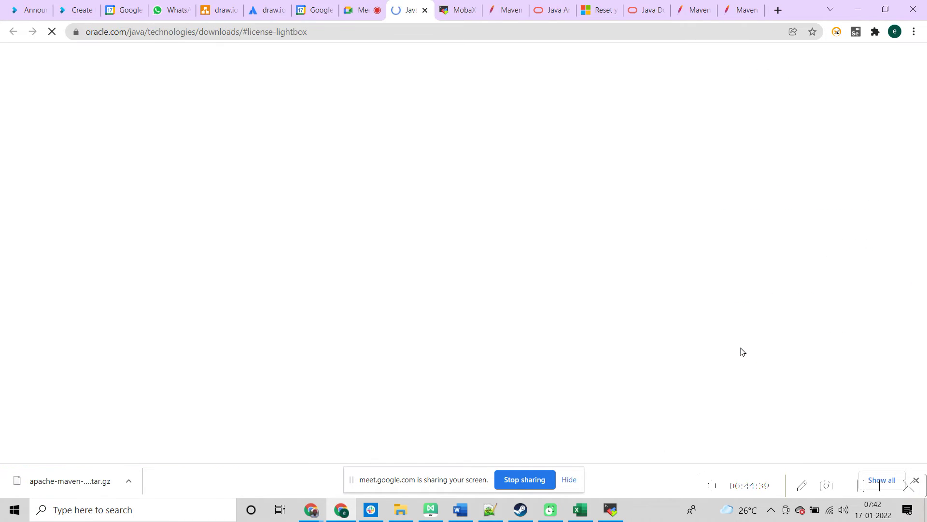
{"action": "mouse_move", "coordinate": [923, 174]}
{"action": "left_mouse_down"}
{"action": "mouse_move", "coordinate": [923, 247]}
{"action": "mouse_move", "coordinate": [921, 166]}
{"action": "left_mouse_up"}
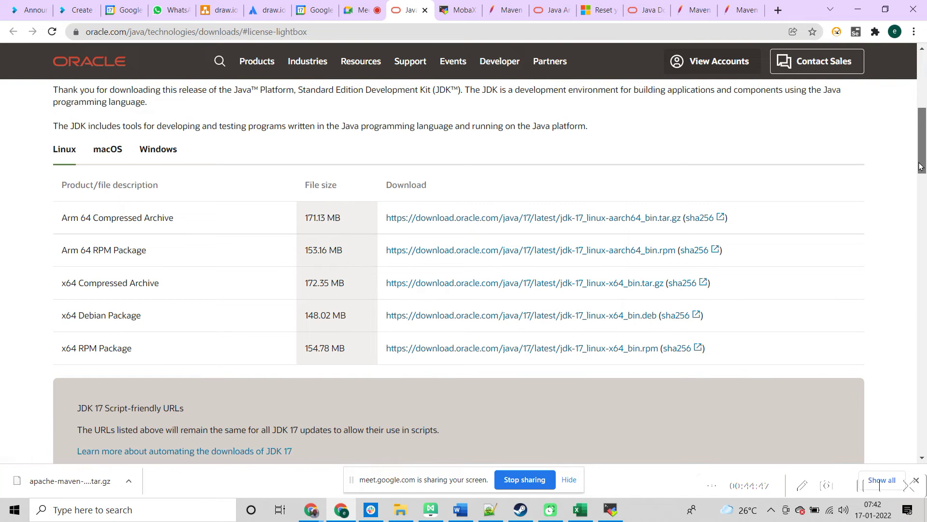
{"action": "left_click_drag", "start_coordinate": [920, 167], "coordinate": [920, 169]}
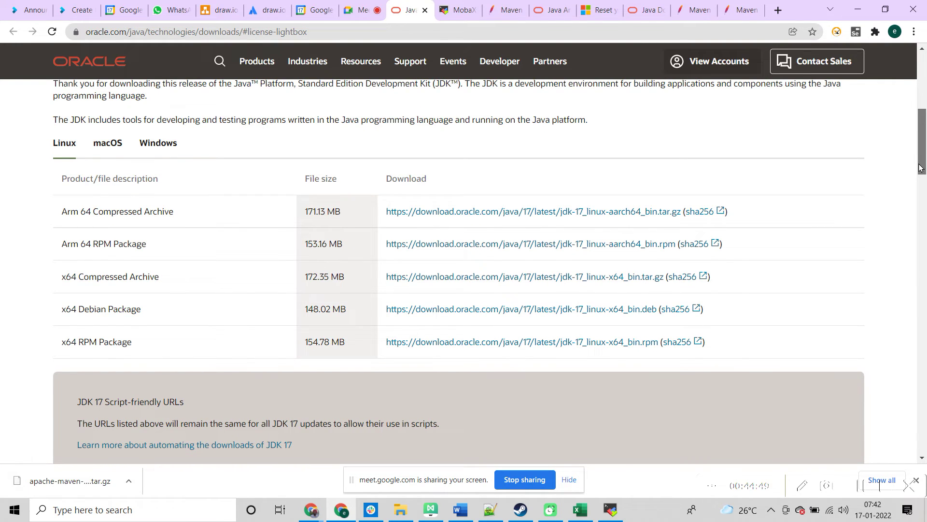
{"action": "left_click_drag", "start_coordinate": [920, 168], "coordinate": [920, 167]}
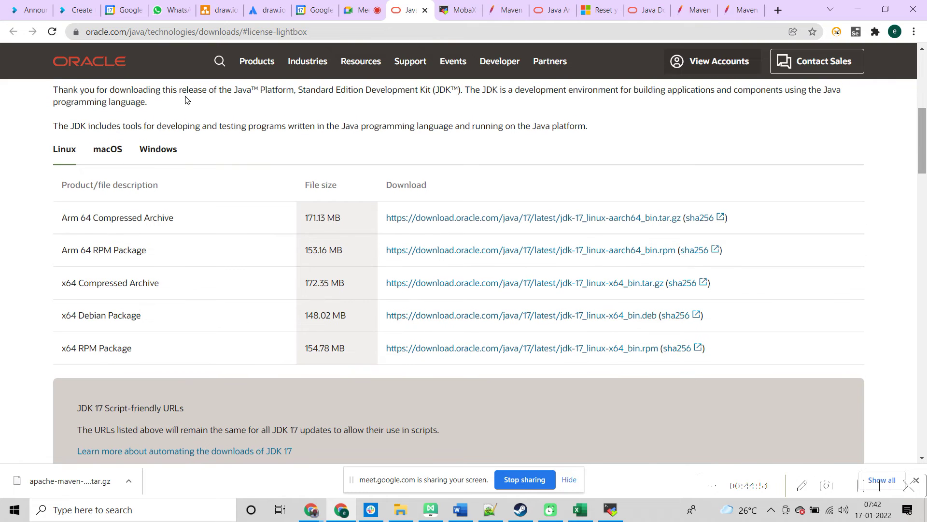
{"action": "left_click", "coordinate": [153, 150]}
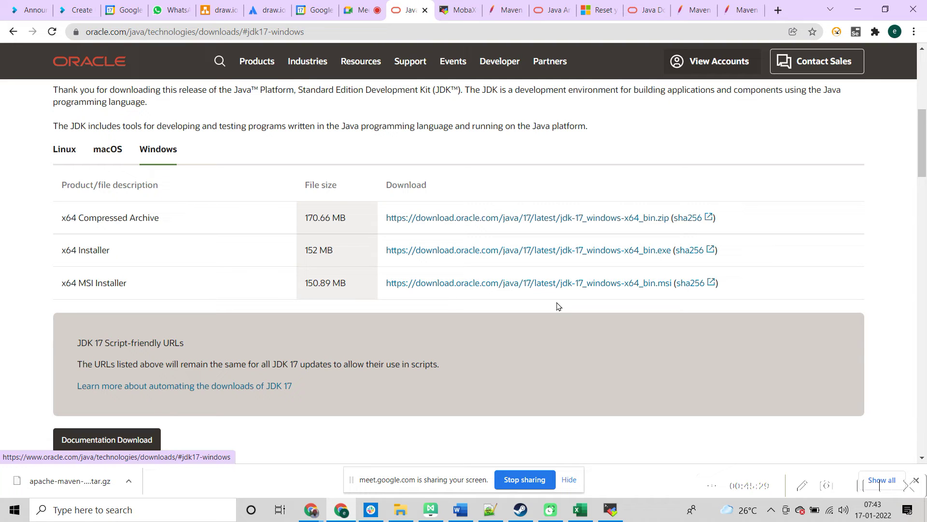
{"action": "left_click", "coordinate": [632, 13]}
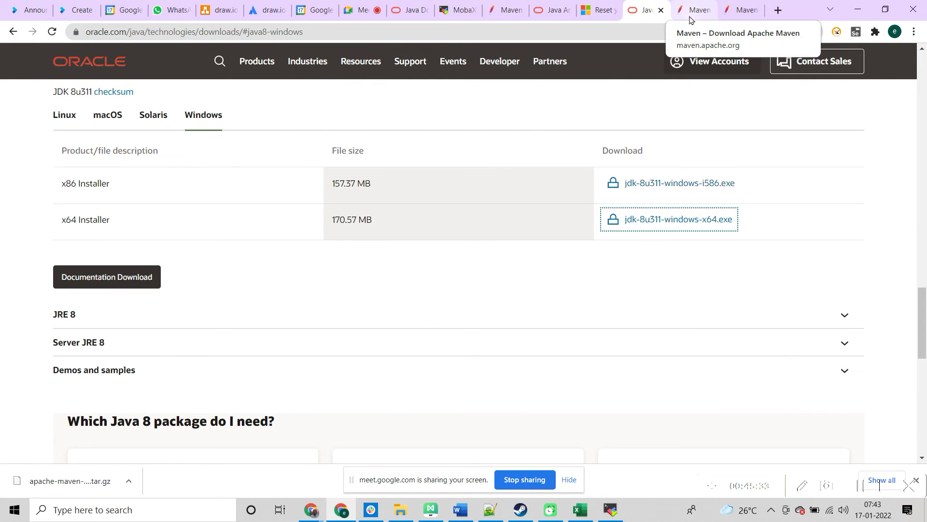
Step: Open Maven's install.html tab and scroll down to the Windows Tips on checking JAVA_HOME
{"action": "left_click", "coordinate": [690, 19]}
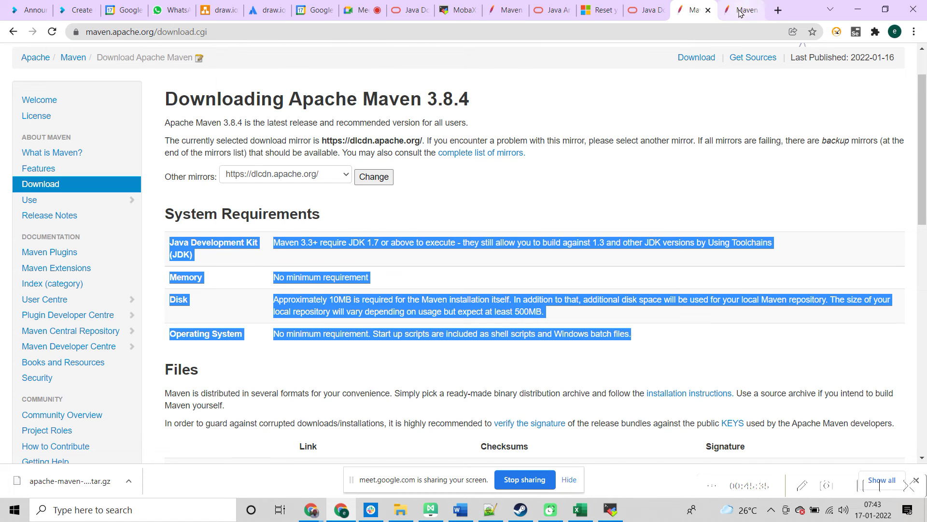
{"action": "left_click", "coordinate": [741, 12]}
{"action": "scroll", "coordinate": [923, 209], "scroll_direction": "down", "scroll_amount": 1}
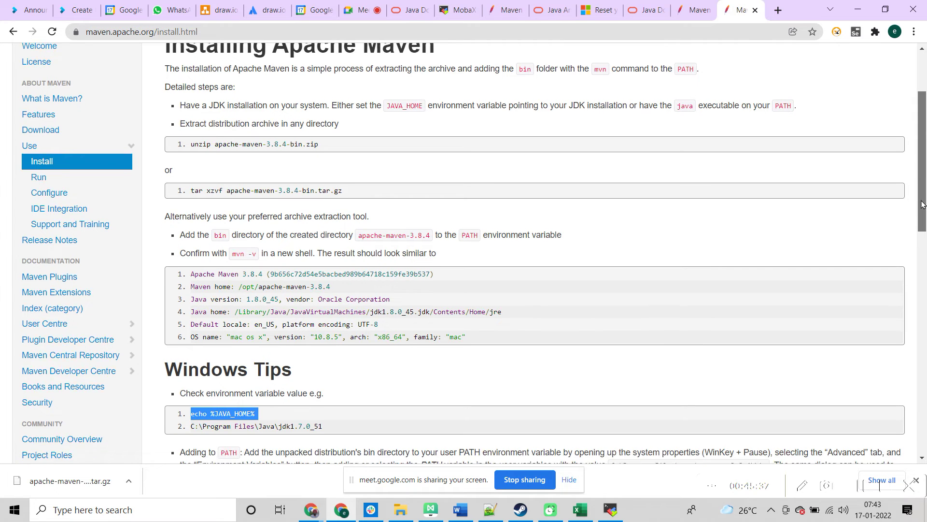
{"action": "mouse_move", "coordinate": [923, 209]}
{"action": "left_mouse_down"}
{"action": "mouse_move", "coordinate": [924, 257]}
{"action": "mouse_move", "coordinate": [918, 193]}
{"action": "left_mouse_up"}
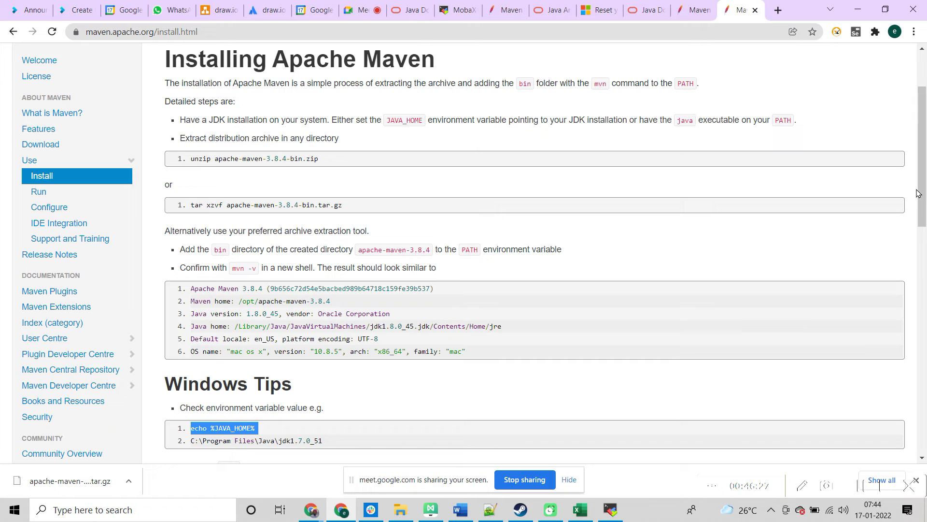
{"action": "left_click", "coordinate": [192, 512]}
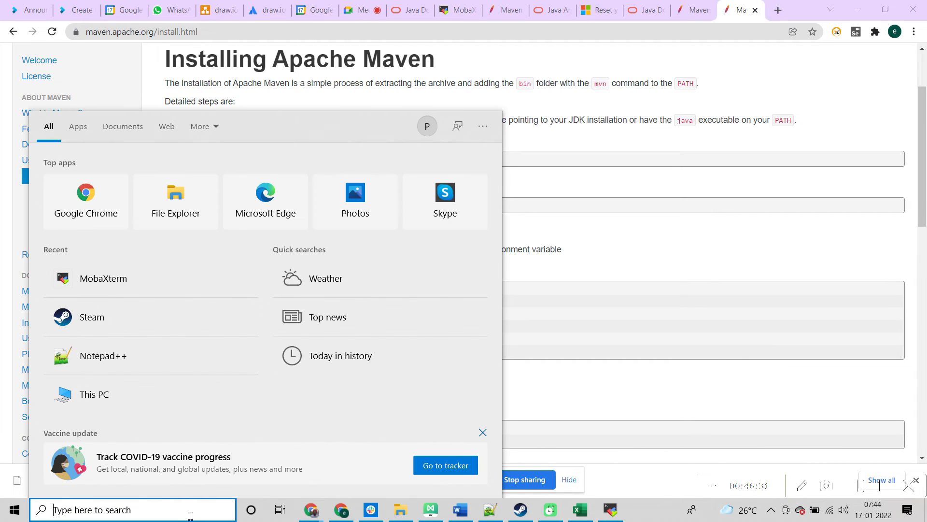
Step: Launch Command Prompt from the Windows search with 'cmd', closing the stray Bing window
{"action": "type", "text": "cmdr"}
{"action": "key", "text": "Escape"}
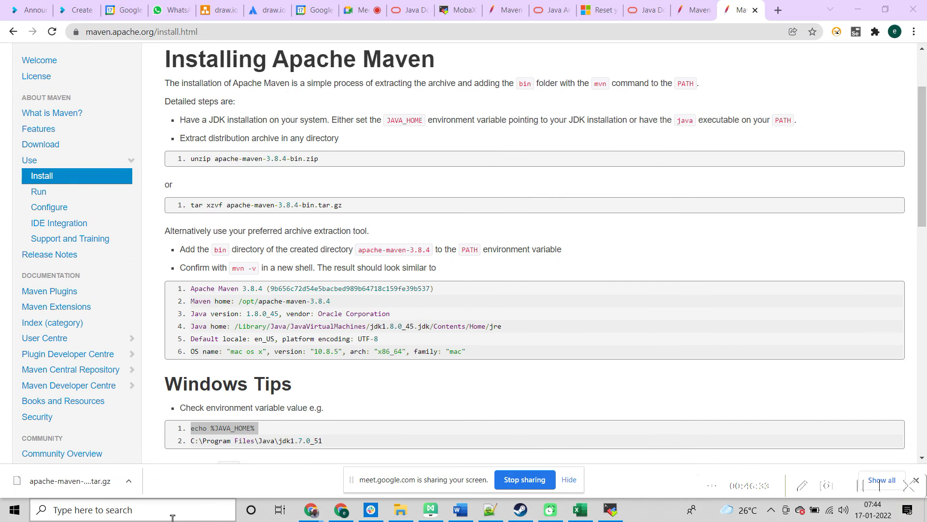
{"action": "left_click", "coordinate": [164, 519]}
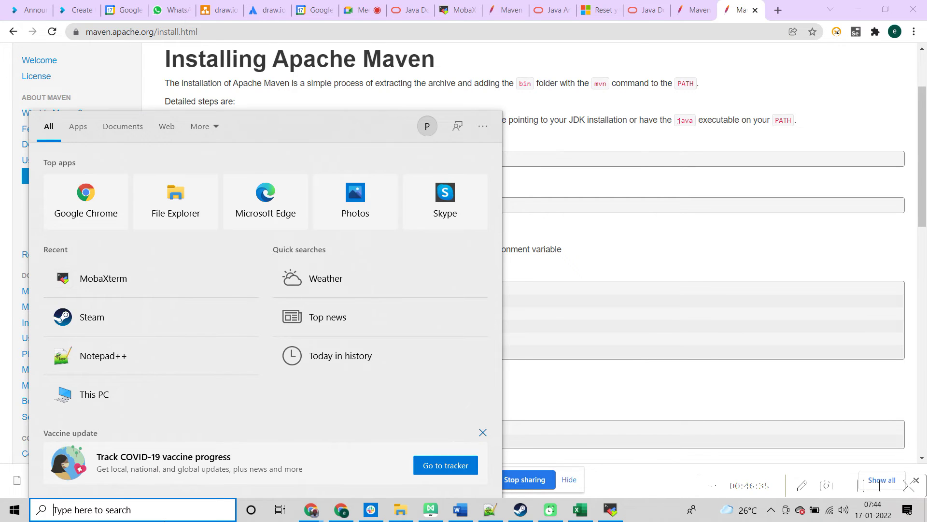
{"action": "type", "text": "cmd"}
{"action": "key", "text": "Return"}
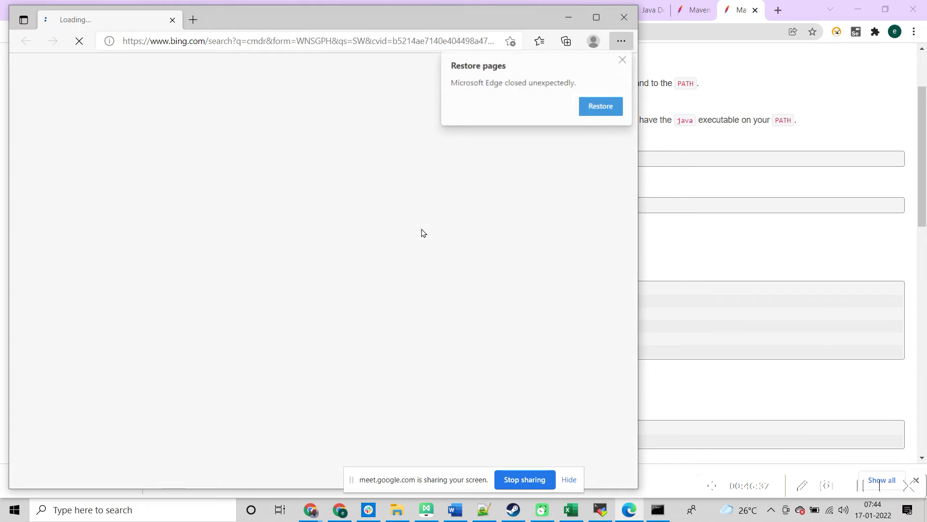
{"action": "left_click", "coordinate": [624, 19]}
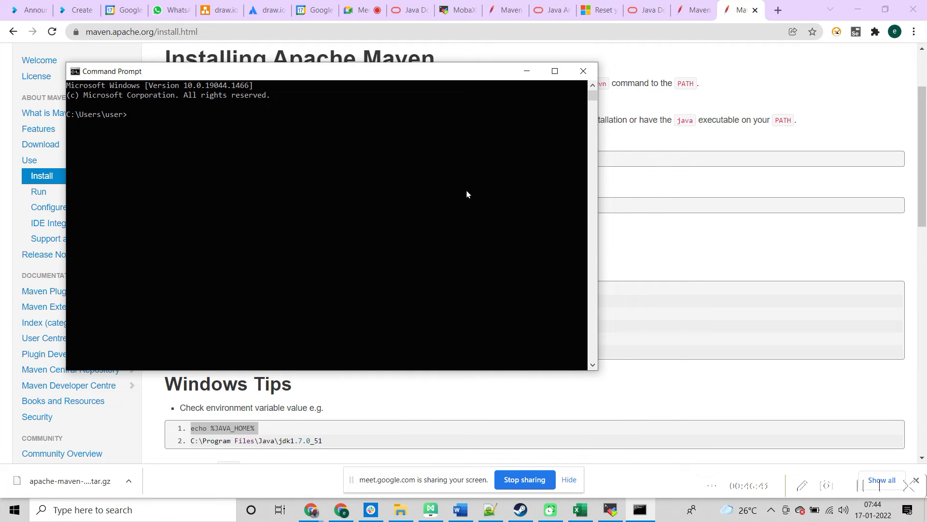
Step: Run java and echo %JAVA_HOME% to confirm C:\Program Files\Java\jdk1.8.0_271, then leave the console
{"action": "type", "text": "java"}
{"action": "key", "text": "Return"}
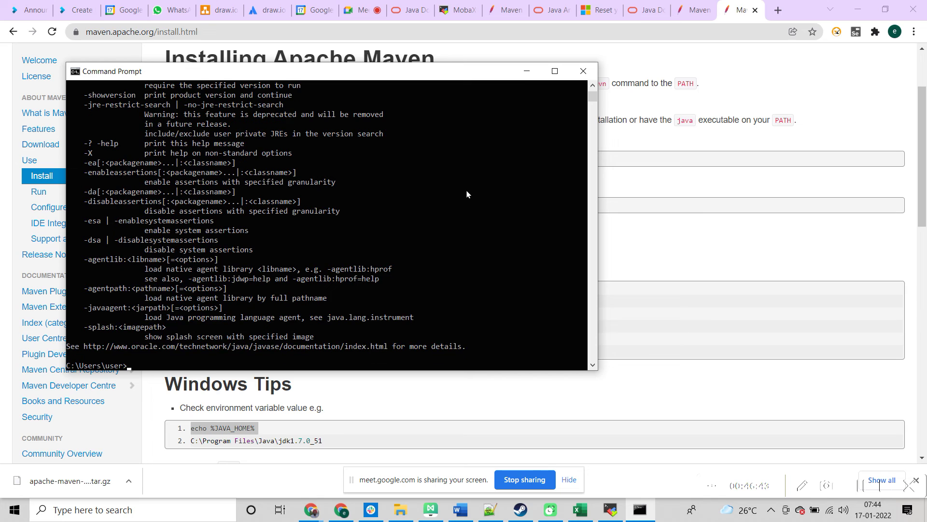
{"action": "type", "text": "echo %JAVA_HOME"}
{"action": "key", "text": "BackSpace"}
{"action": "type", "text": "$"}
{"action": "key", "text": "BackSpace"}
{"action": "type", "text": "%"}
{"action": "key", "text": "Return"}
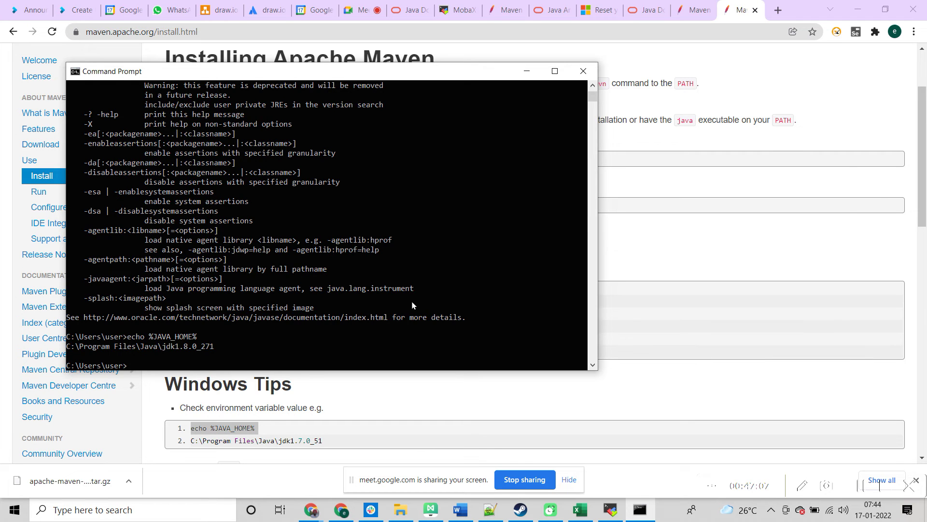
{"action": "key", "text": "alt+Tab"}
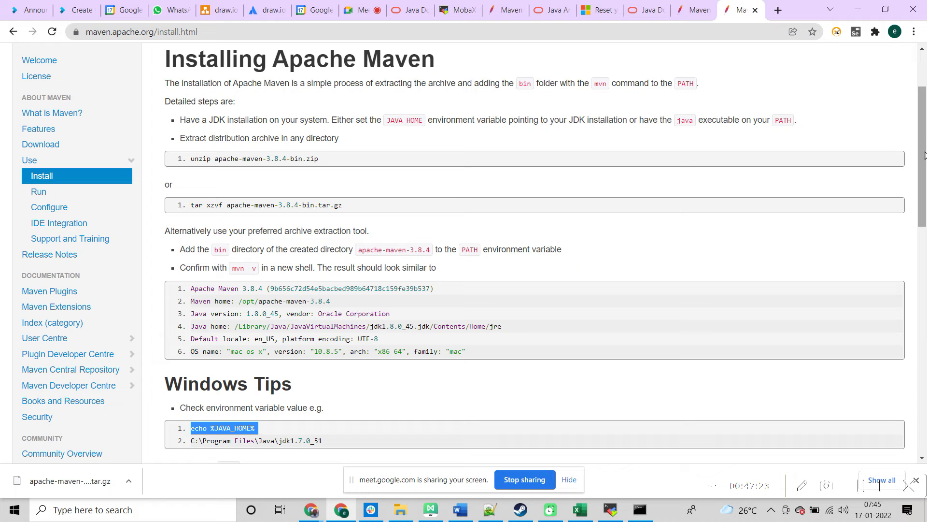
Step: Scroll Chrome's Maven install page, then bring Command Prompt back and minimize it
{"action": "left_click_drag", "start_coordinate": [924, 155], "coordinate": [925, 235]}
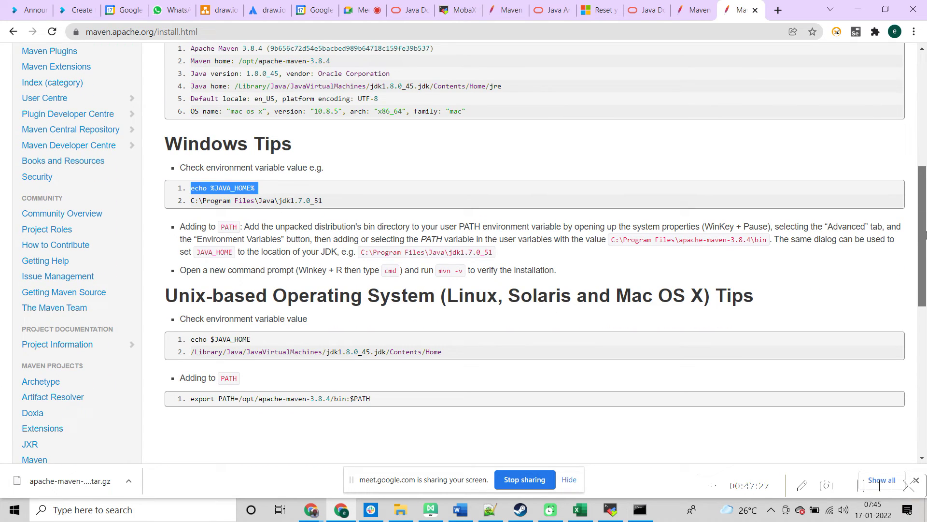
{"action": "left_click_drag", "start_coordinate": [925, 236], "coordinate": [916, 179]}
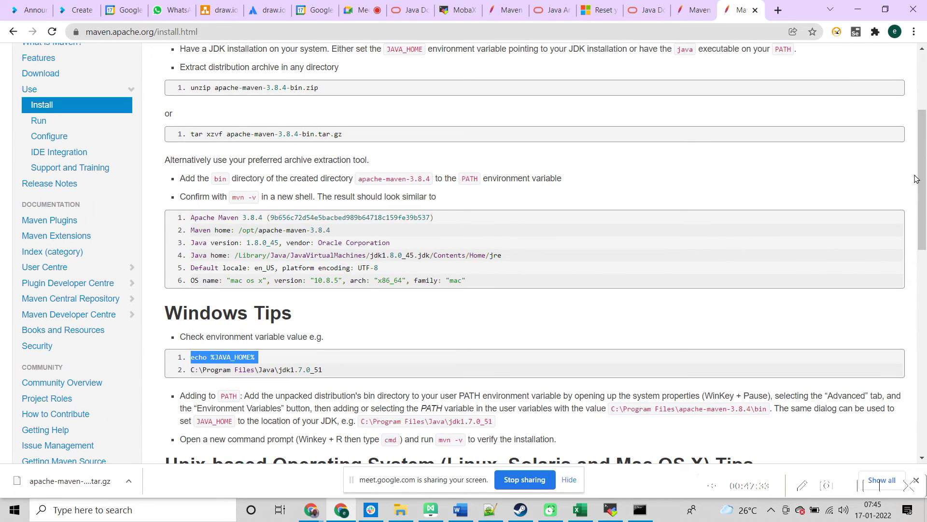
{"action": "key", "text": "alt+Tab"}
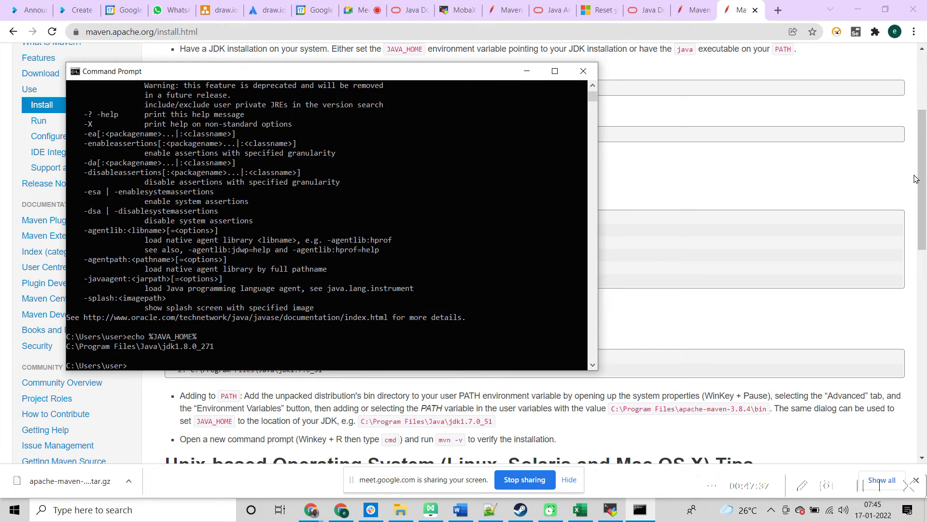
{"action": "left_click", "coordinate": [529, 74]}
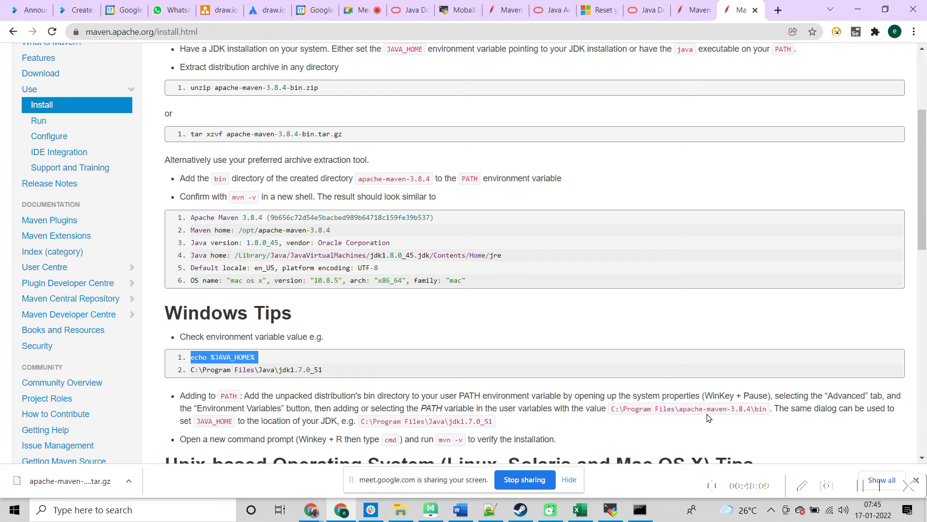
Step: Search the Start menu for 'pc' to launch This PC in File Explorer
{"action": "left_click", "coordinate": [19, 515]}
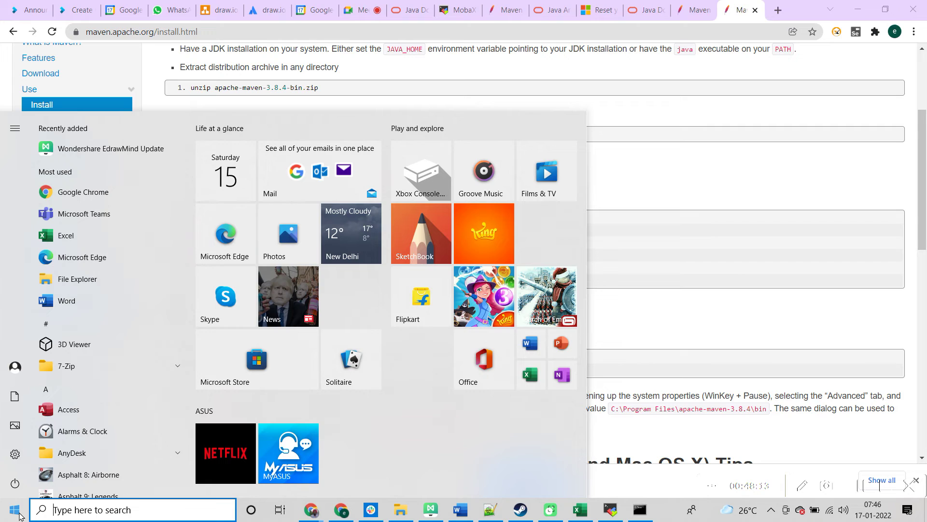
{"action": "left_click", "coordinate": [79, 510]}
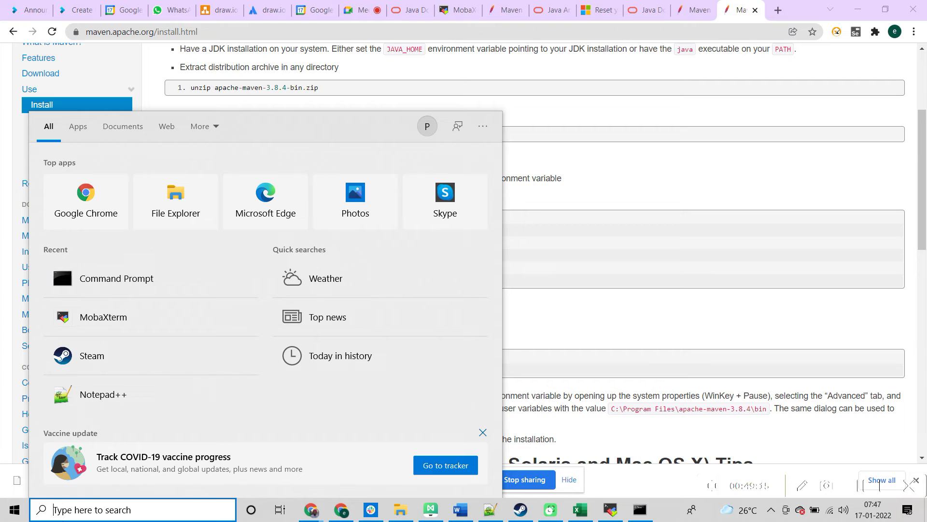
{"action": "type", "text": "pc"}
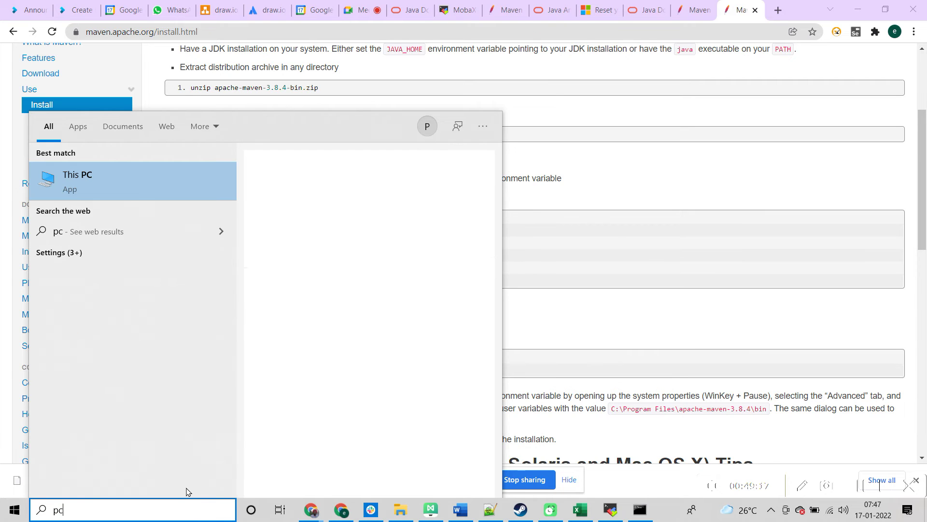
{"action": "key", "text": "Escape"}
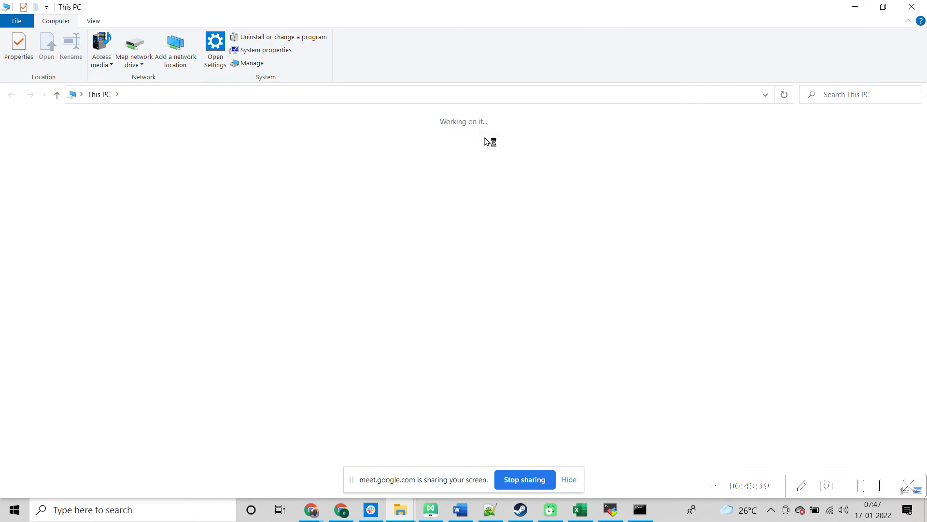
Step: Browse from OS (C:) into Users and user, then return up to C:\Users
{"action": "left_click", "coordinate": [286, 236]}
{"action": "double_click", "coordinate": [287, 236]}
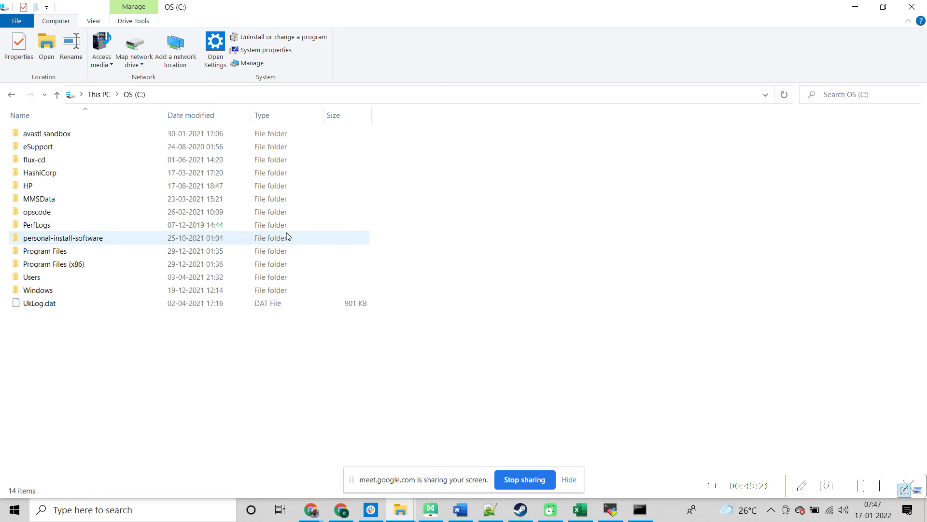
{"action": "left_click", "coordinate": [58, 282]}
{"action": "double_click", "coordinate": [58, 284]}
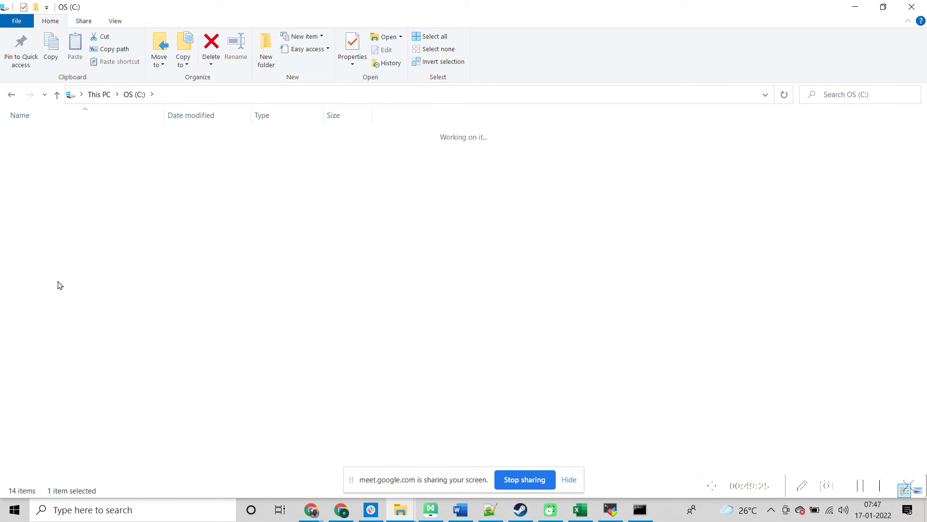
{"action": "double_click", "coordinate": [44, 161]}
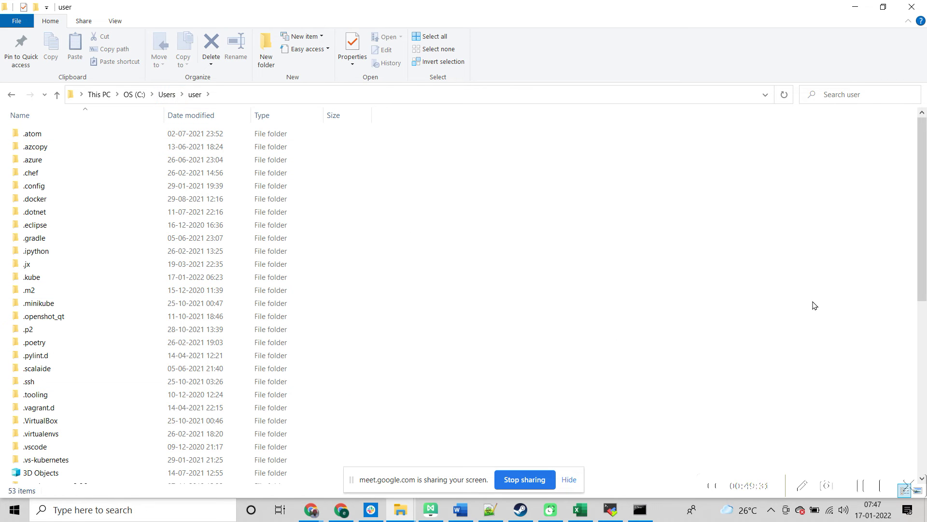
{"action": "left_click_drag", "start_coordinate": [925, 287], "coordinate": [861, 248]}
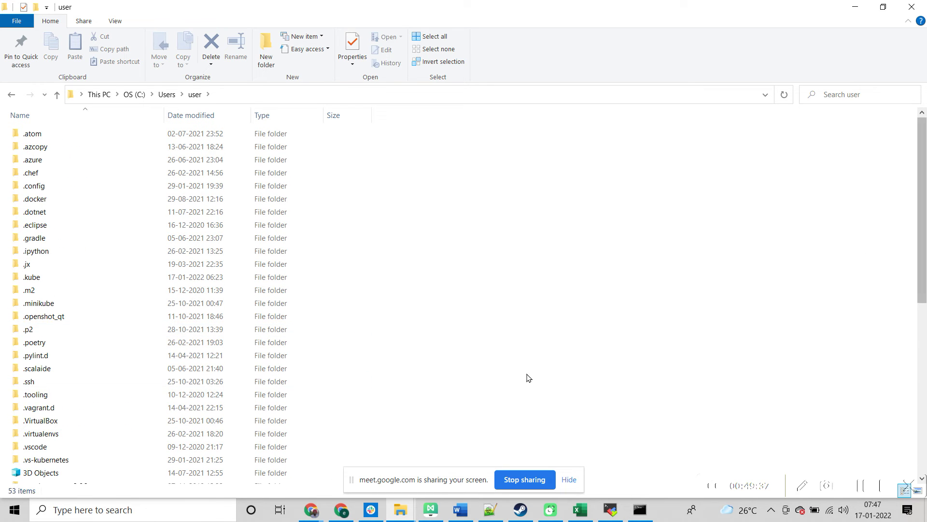
{"action": "left_click", "coordinate": [167, 95]}
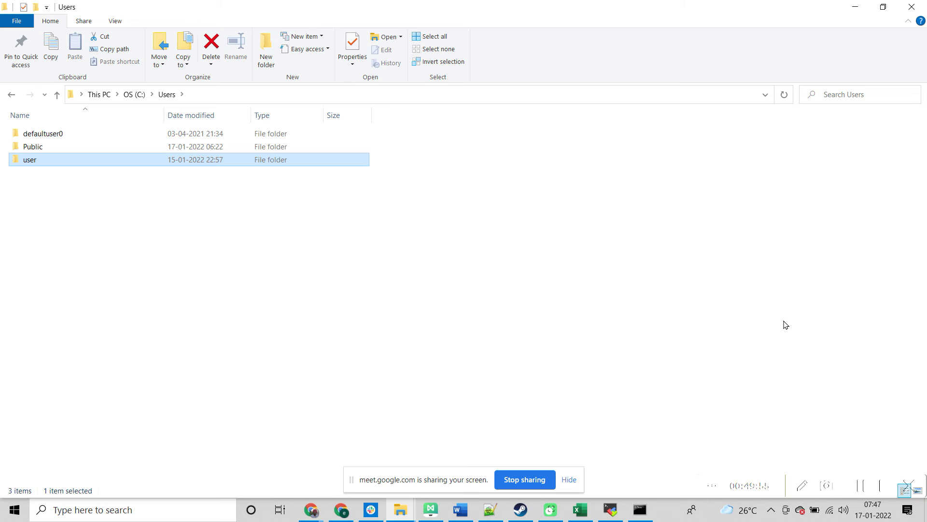
{"action": "key", "text": "alt+Tab"}
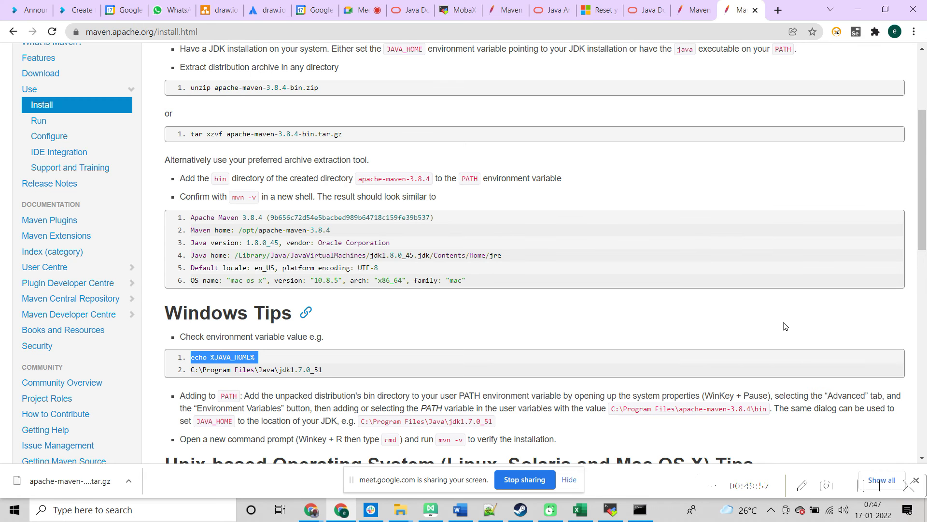
{"action": "key", "text": "alt+Tab"}
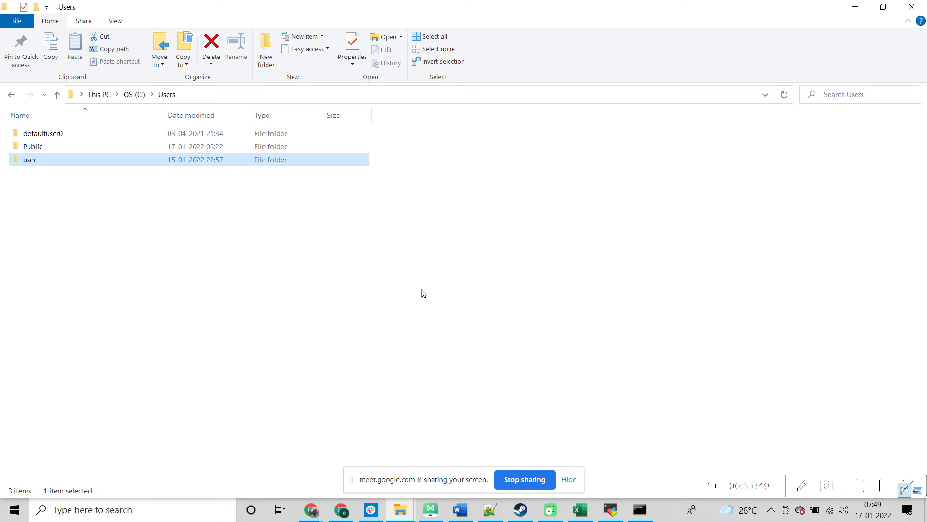
Step: Start a 'pc' search, dismiss it, and browse from the user folder back up to OS (C:)
{"action": "left_click", "coordinate": [170, 514]}
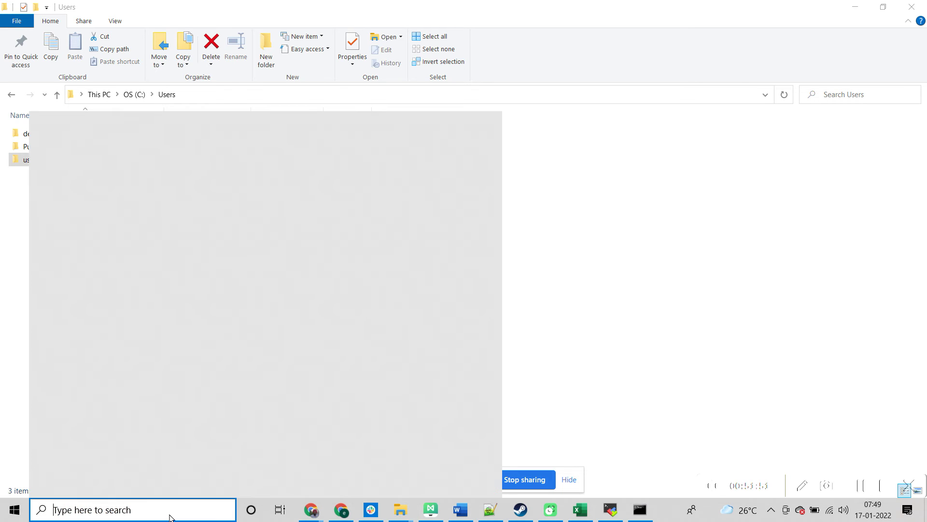
{"action": "type", "text": "pc"}
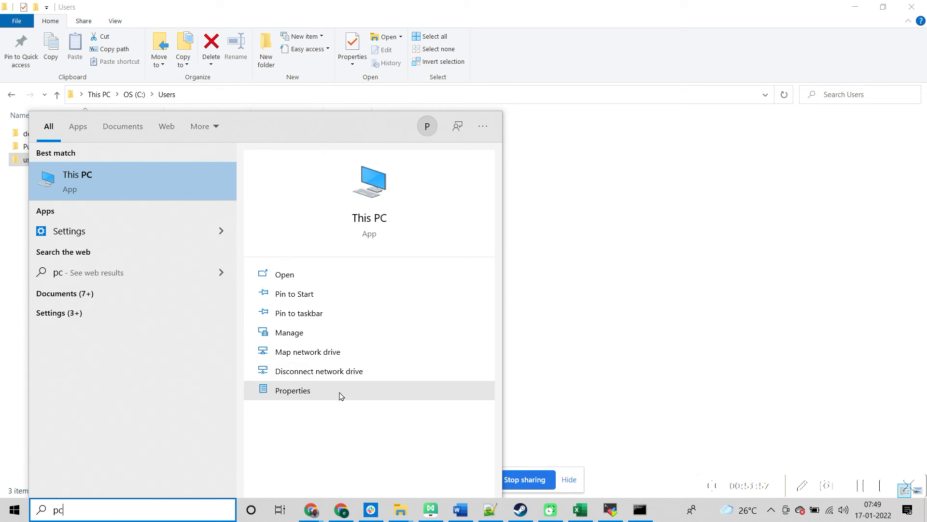
{"action": "left_click", "coordinate": [691, 317]}
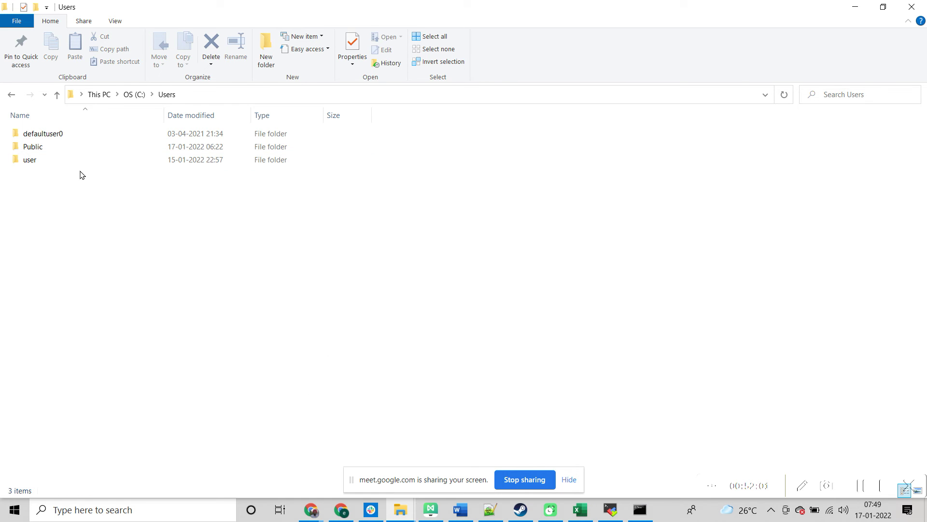
{"action": "double_click", "coordinate": [60, 163]}
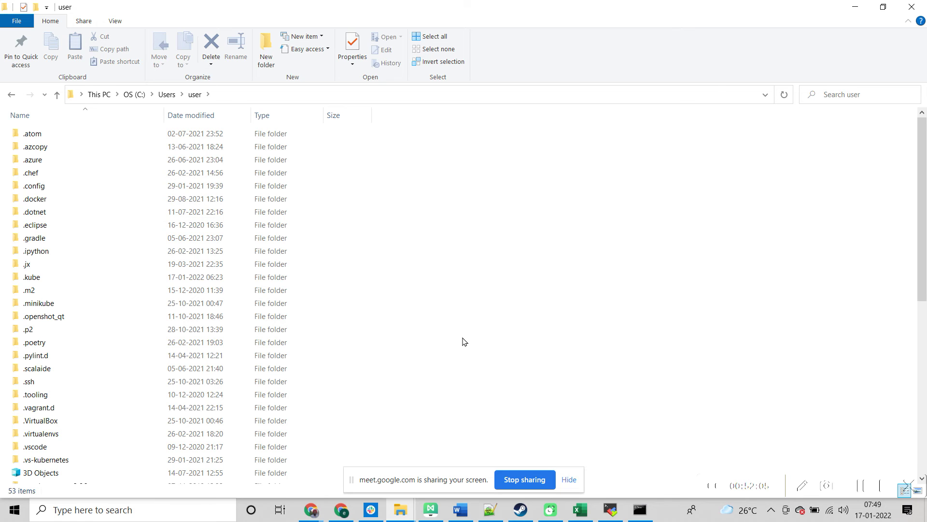
{"action": "left_click", "coordinate": [167, 94]}
{"action": "left_click", "coordinate": [139, 99]}
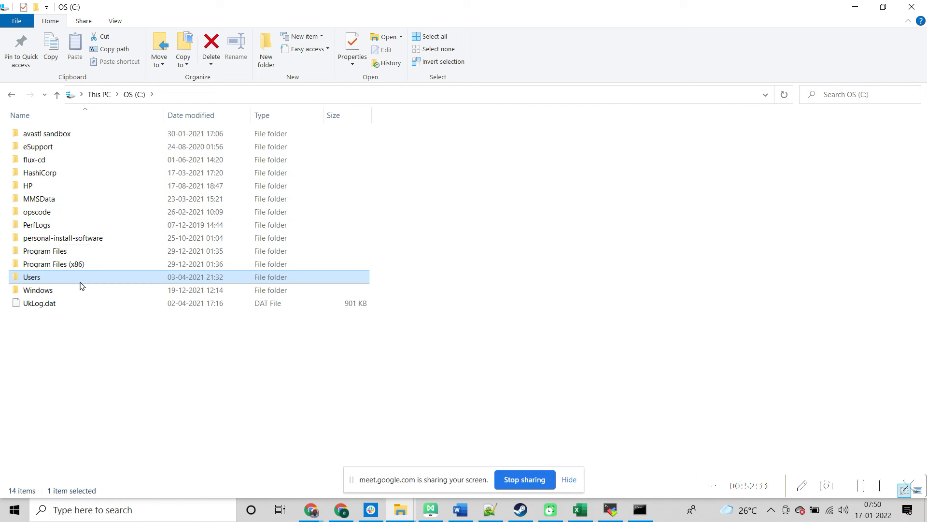
Step: Look inside Program Files (x86), then open C:\Users and show its folder path as text
{"action": "double_click", "coordinate": [73, 264]}
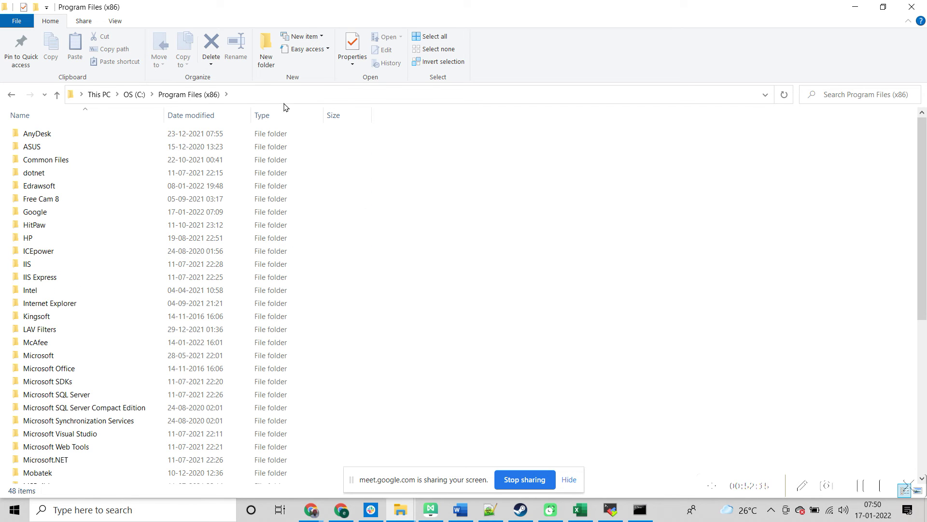
{"action": "left_click", "coordinate": [135, 95]}
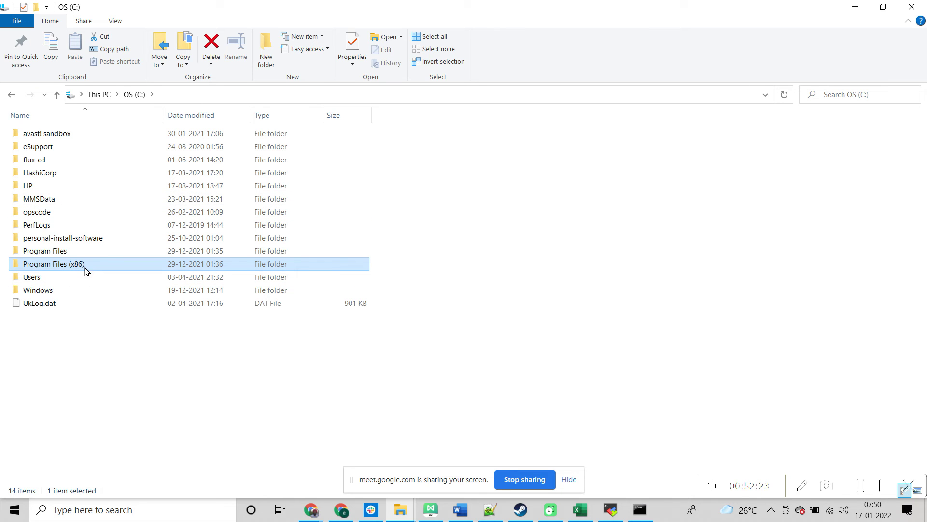
{"action": "double_click", "coordinate": [79, 277]}
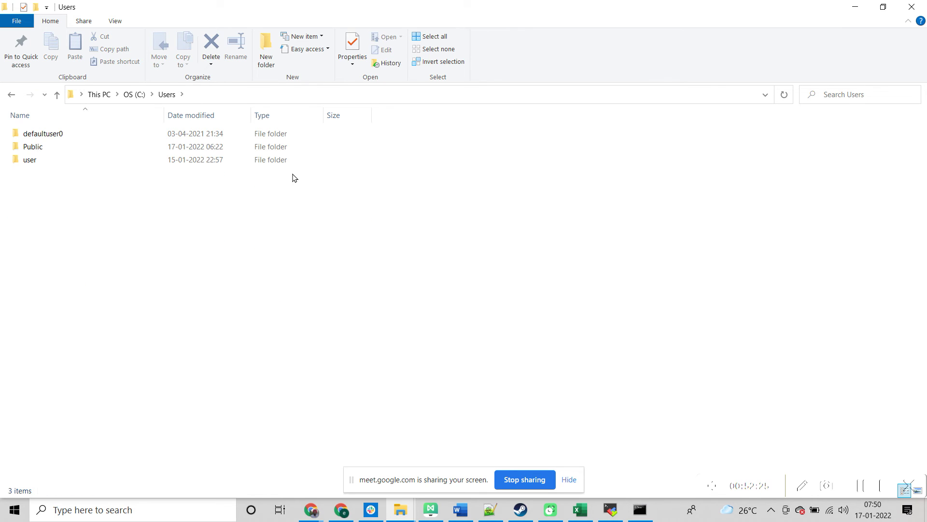
{"action": "left_click", "coordinate": [271, 97]}
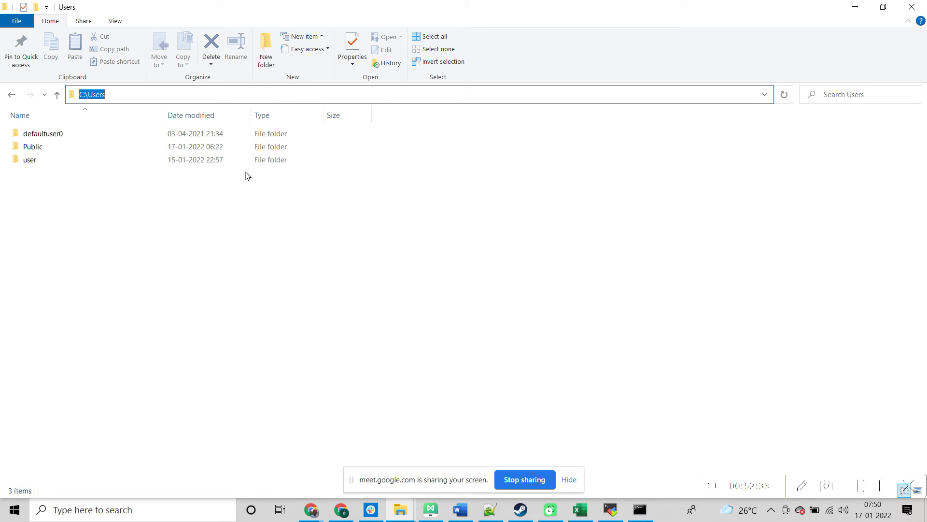
Step: Search 'PC' from the taskbar and open This PC
{"action": "left_click", "coordinate": [100, 515]}
{"action": "type", "text": "PC"}
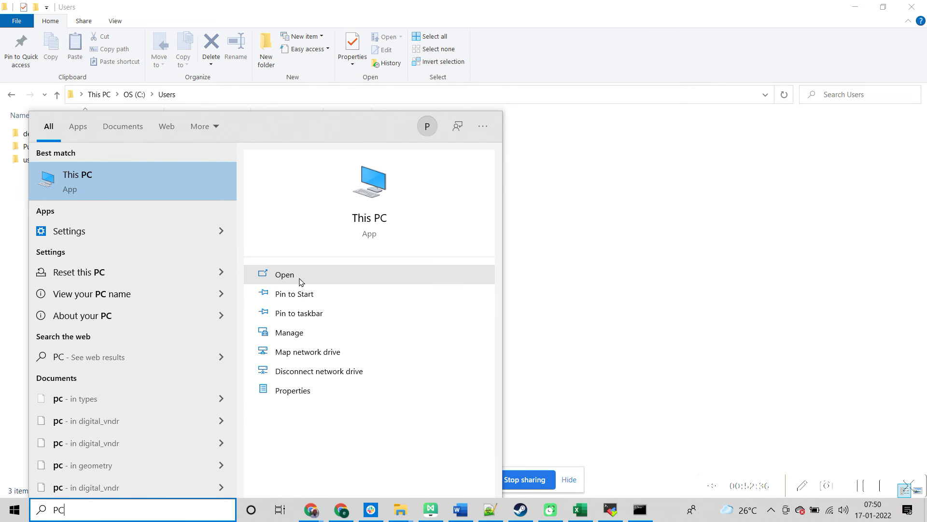
{"action": "left_click", "coordinate": [300, 282]}
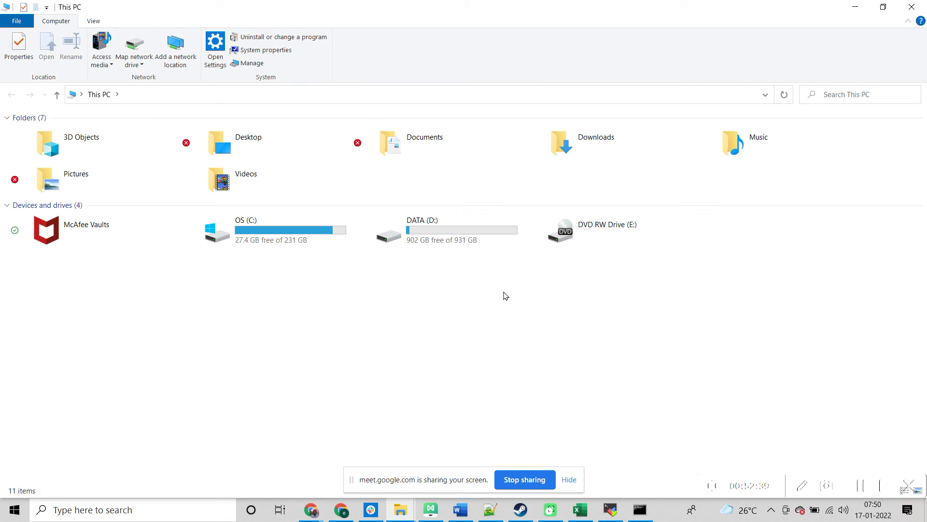
Step: From This PC's properties, reach Advanced system settings > Environment Variables and start a new system variable
{"action": "left_click", "coordinate": [153, 516]}
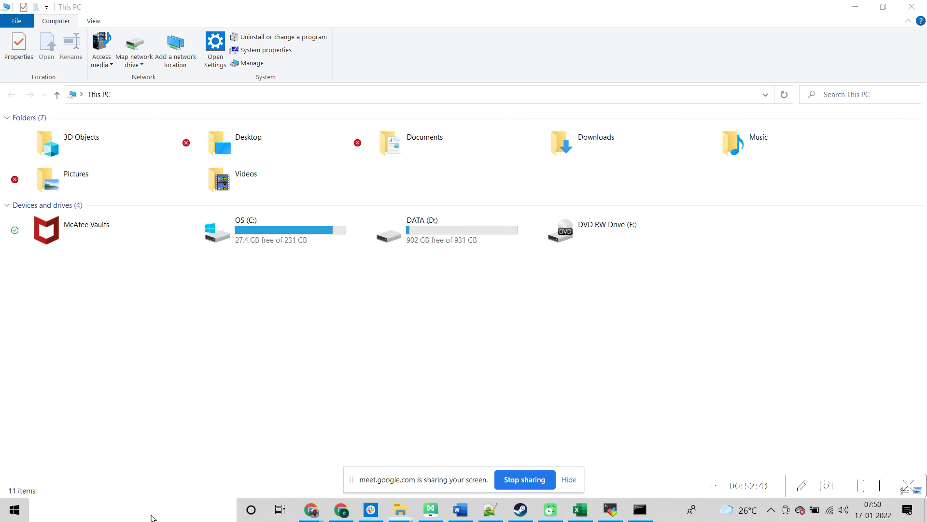
{"action": "type", "text": "PC"}
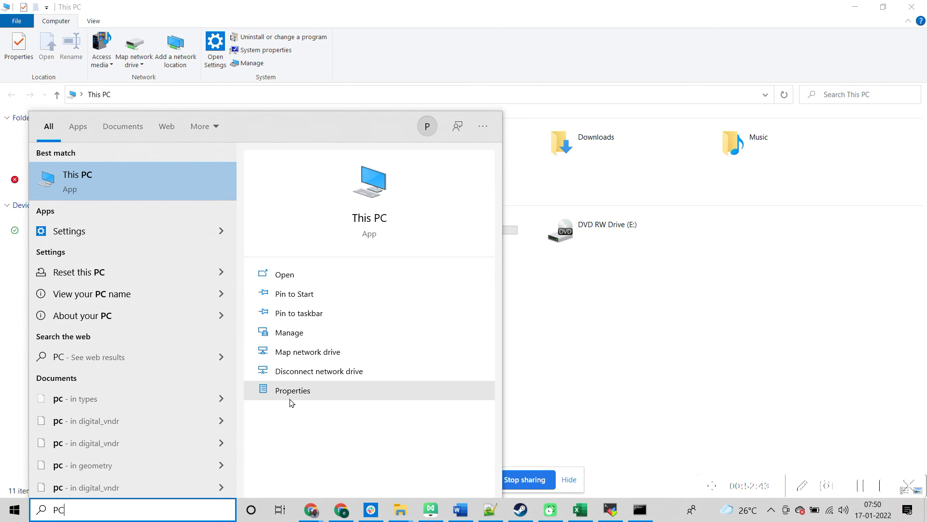
{"action": "left_click", "coordinate": [291, 402]}
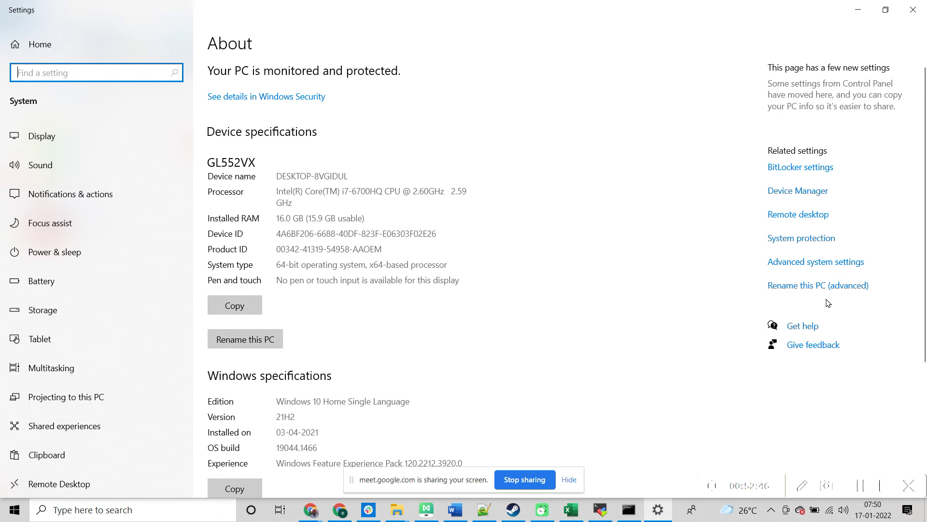
{"action": "left_click", "coordinate": [815, 263]}
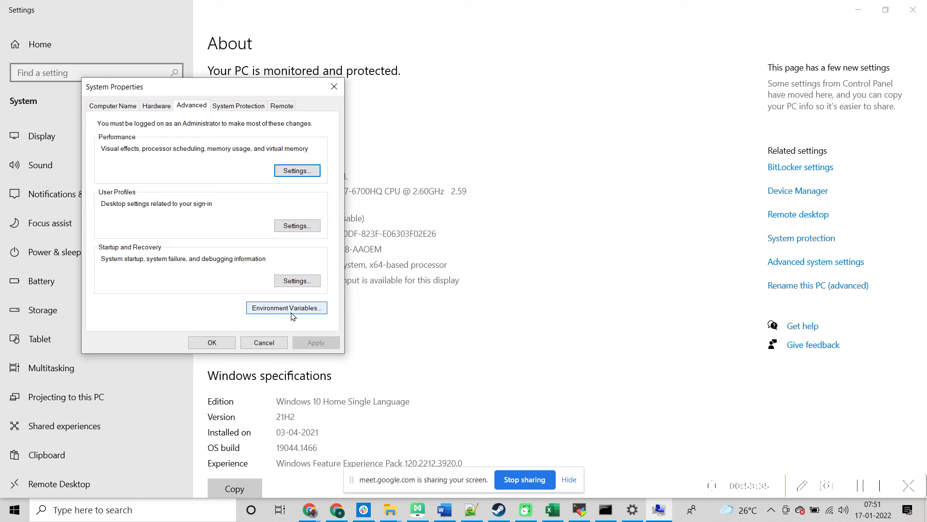
{"action": "left_click", "coordinate": [291, 310]}
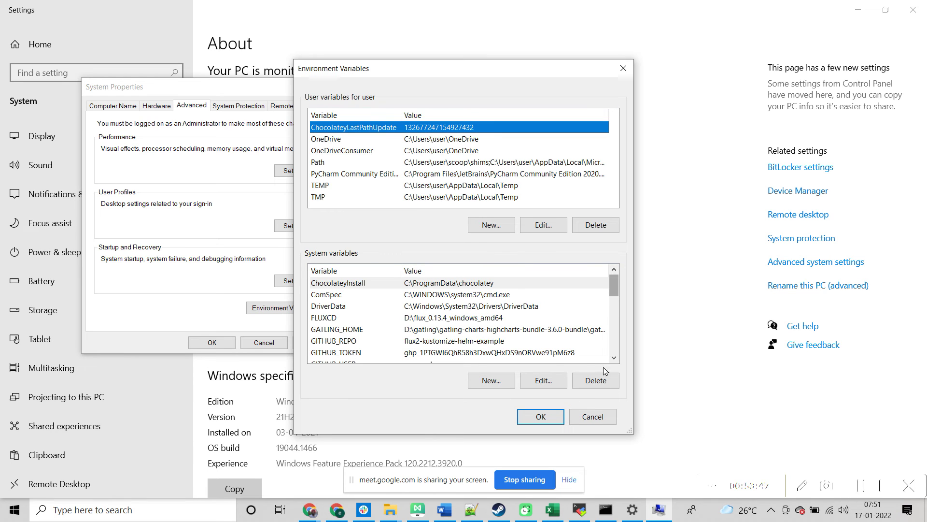
{"action": "left_click", "coordinate": [604, 415]}
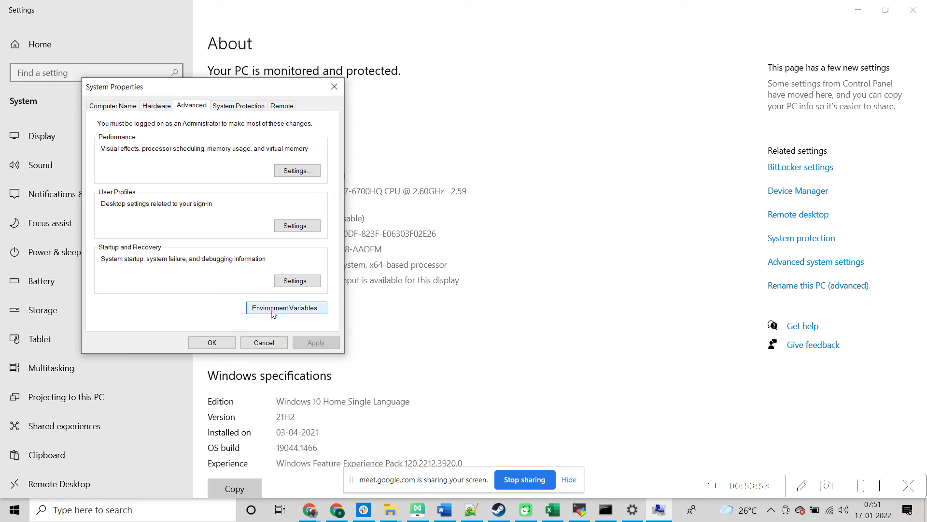
{"action": "left_click", "coordinate": [273, 313]}
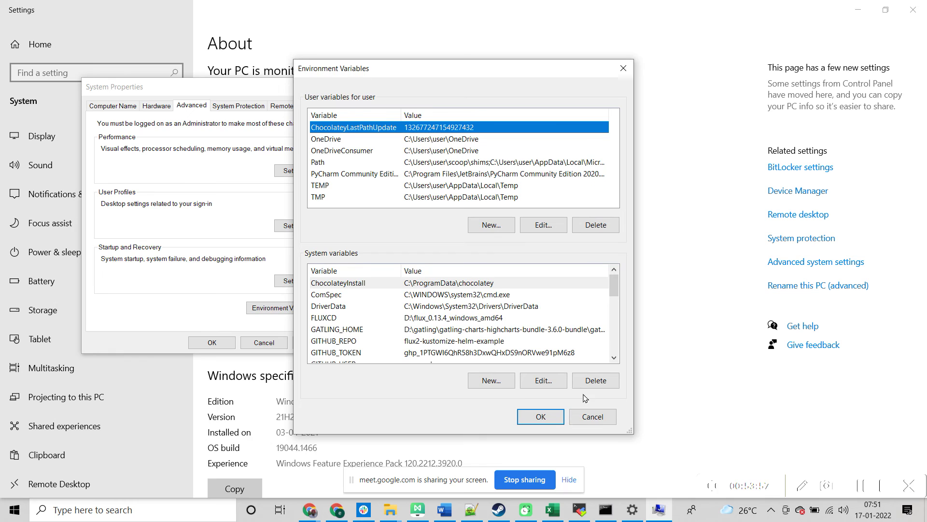
{"action": "left_click", "coordinate": [505, 382]}
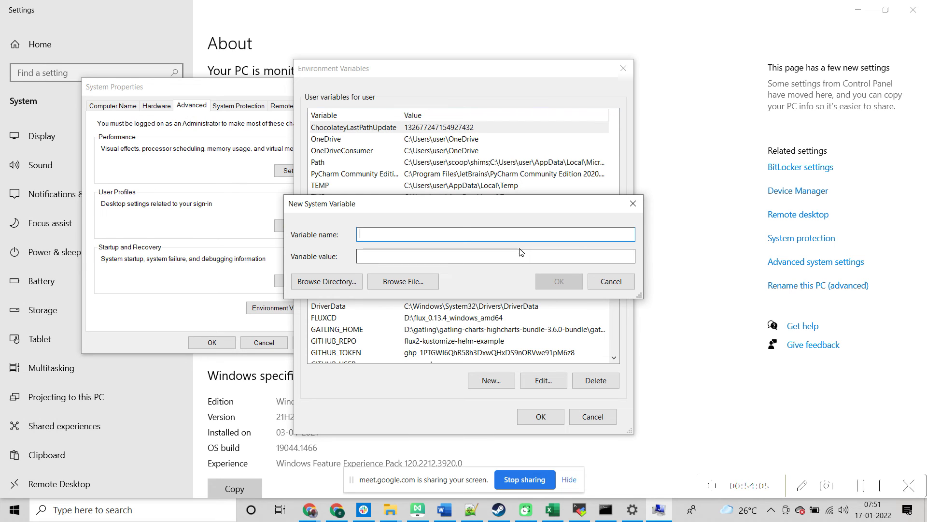
Step: Fill the new system variable with name JAVA_HOME and value C:\Users, then close the form without adding it
{"action": "type", "text": "JAVA"}
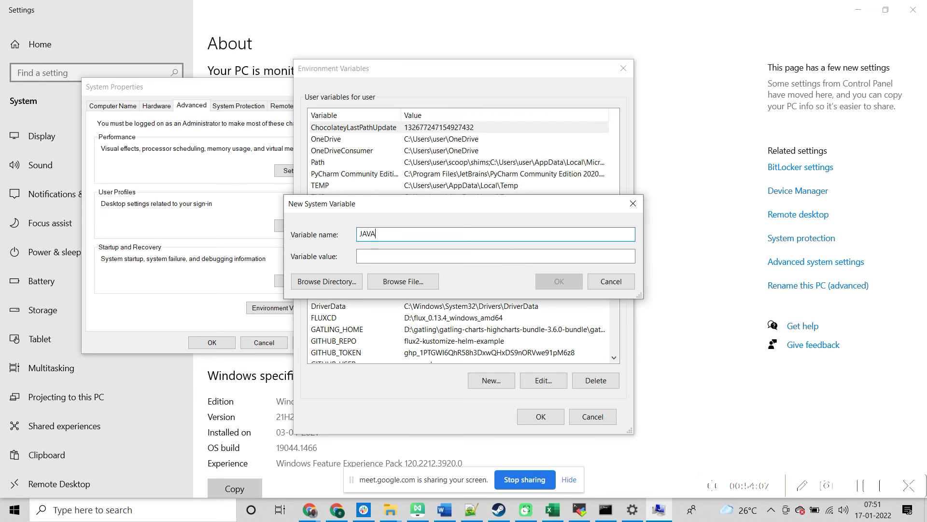
{"action": "type", "text": "_HOME"}
{"action": "left_click", "coordinate": [397, 256]}
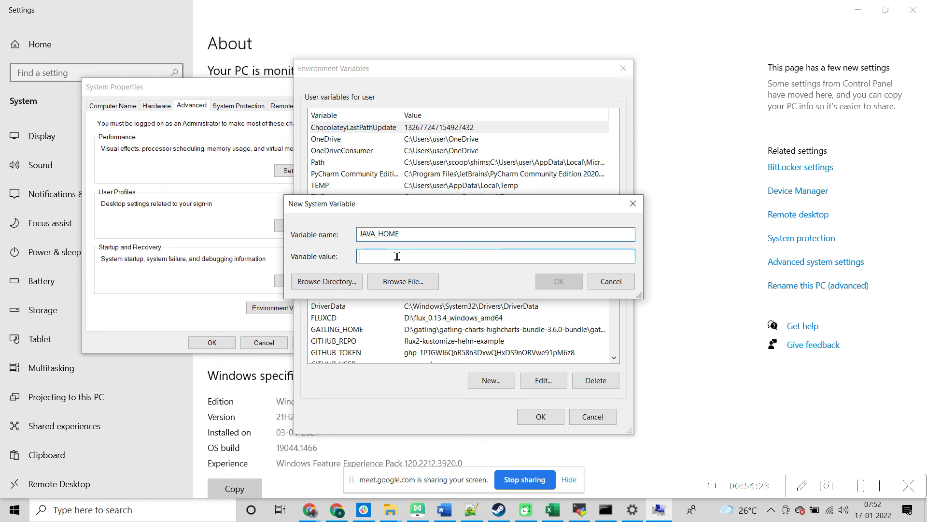
{"action": "type", "text": "C:\\Users"}
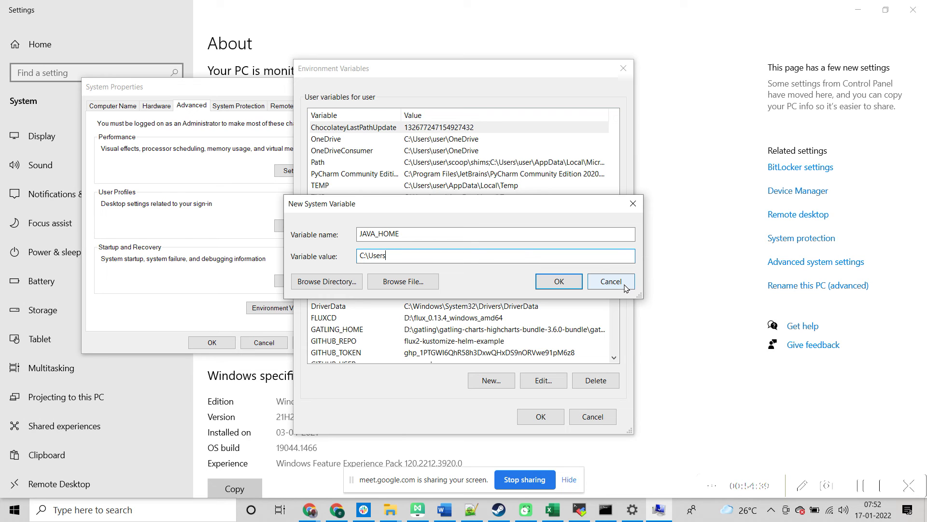
{"action": "left_click", "coordinate": [624, 285]}
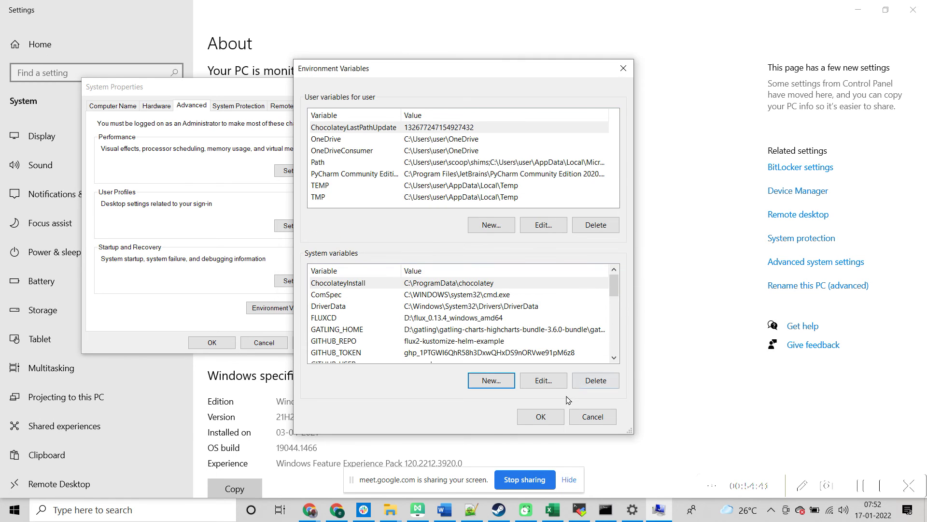
Step: Scroll the system variables, jump to Path, and open it for editing
{"action": "left_click_drag", "start_coordinate": [613, 278], "coordinate": [612, 321]}
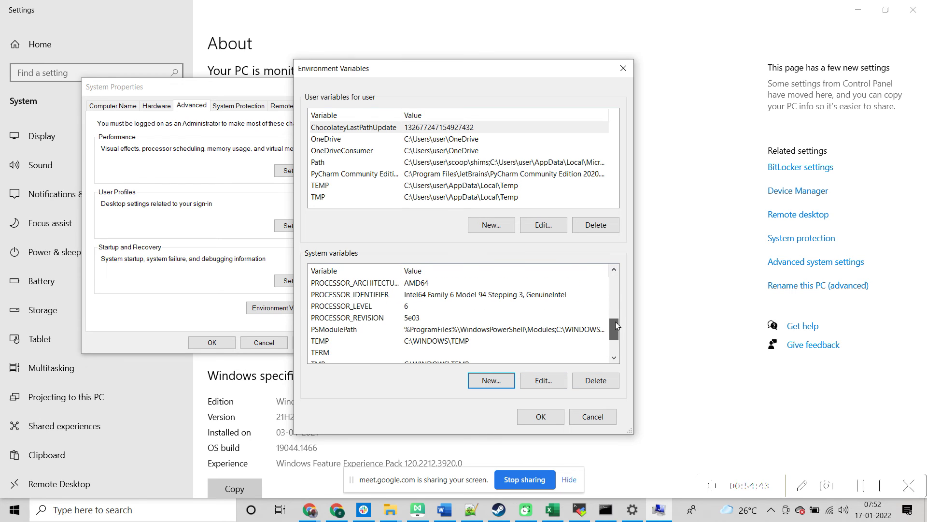
{"action": "left_click", "coordinate": [324, 297]}
{"action": "key", "text": "Down"}
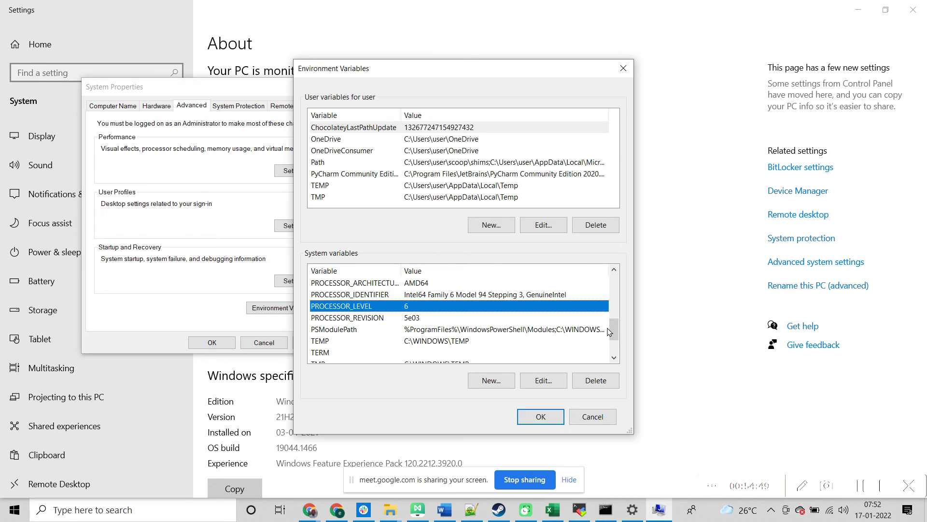
{"action": "left_click_drag", "start_coordinate": [614, 332], "coordinate": [612, 288]}
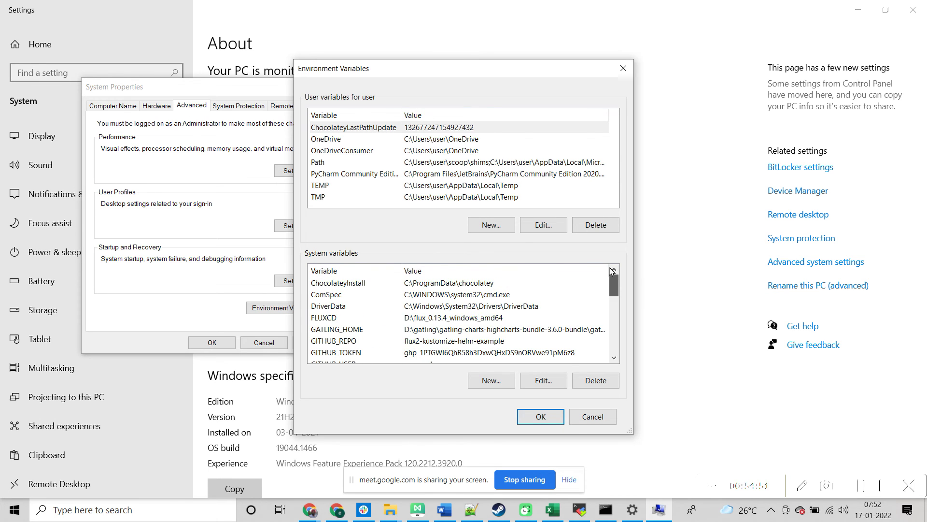
{"action": "left_click", "coordinate": [358, 283]}
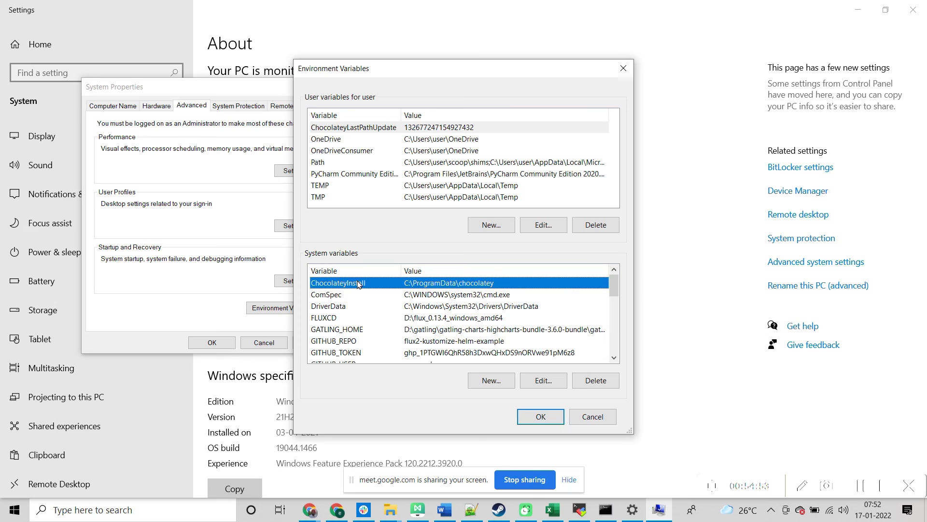
{"action": "key", "text": "p"}
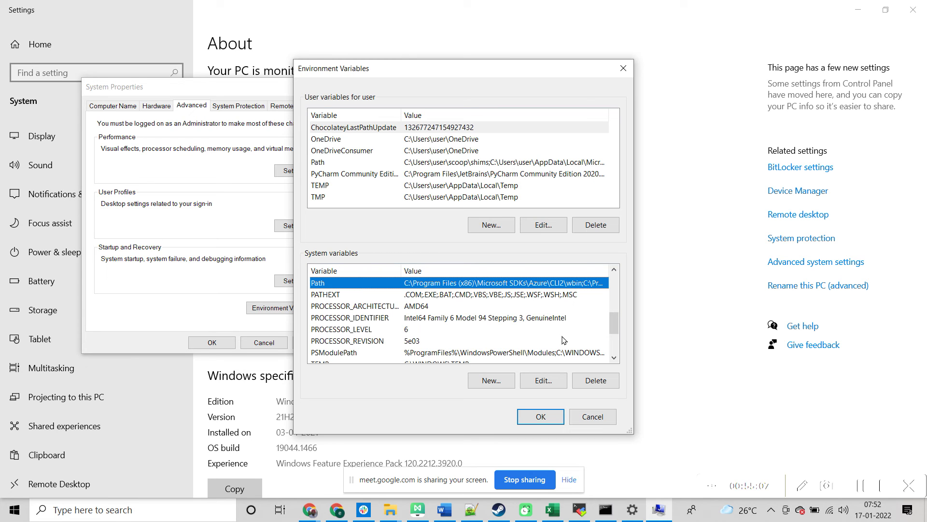
{"action": "double_click", "coordinate": [442, 283]}
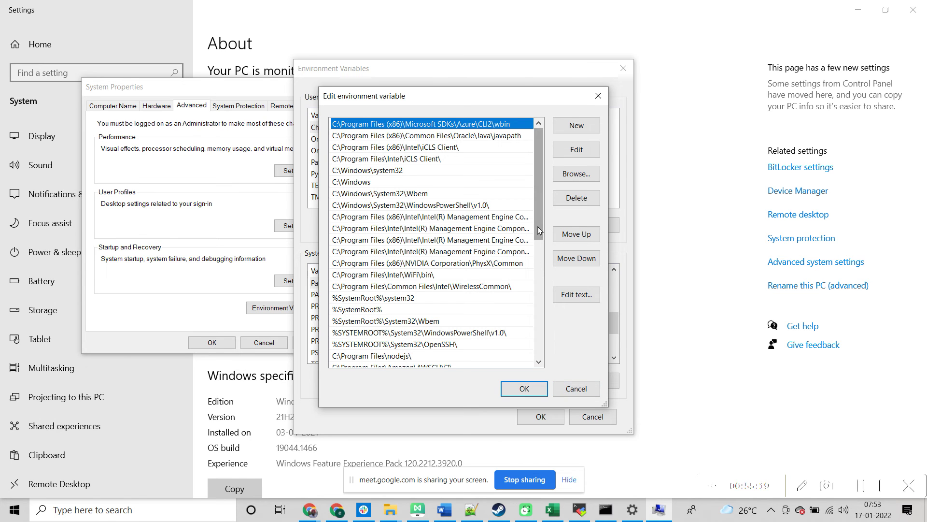
Step: Select the last Path entry and append a new blank entry
{"action": "left_click", "coordinate": [537, 248]}
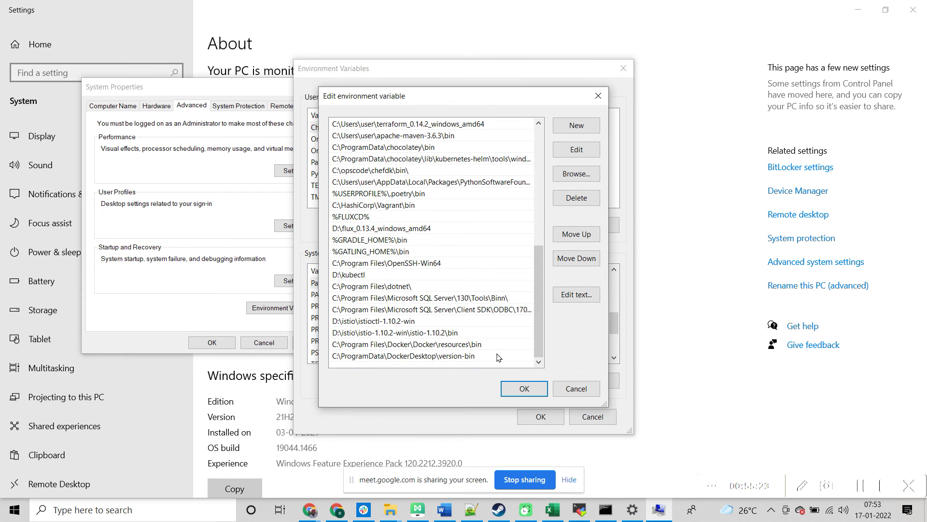
{"action": "left_click", "coordinate": [498, 357]}
{"action": "left_click", "coordinate": [576, 131]}
{"action": "left_click", "coordinate": [577, 130]}
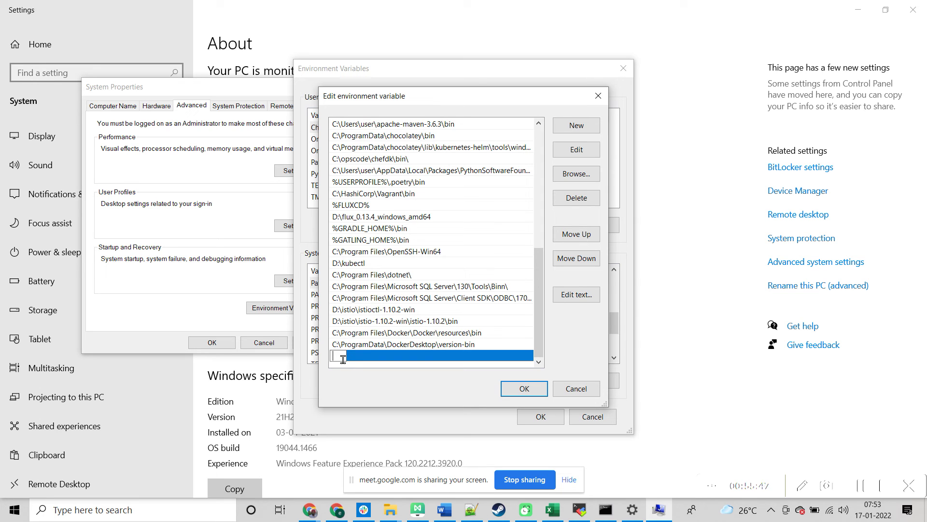
Step: Enter %JAVA_HOME%\bin as the new Path entry
{"action": "type", "text": "%JAVA_HOME%"}
{"action": "type", "text": "\\bin"}
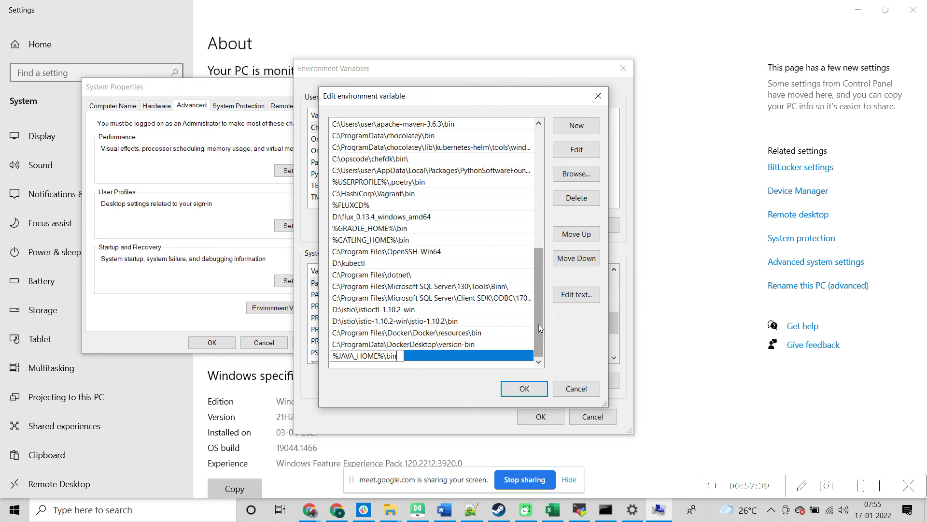
{"action": "mouse_move", "coordinate": [539, 329]}
{"action": "left_mouse_down"}
{"action": "mouse_move", "coordinate": [536, 280]}
{"action": "mouse_move", "coordinate": [538, 332]}
{"action": "left_mouse_up"}
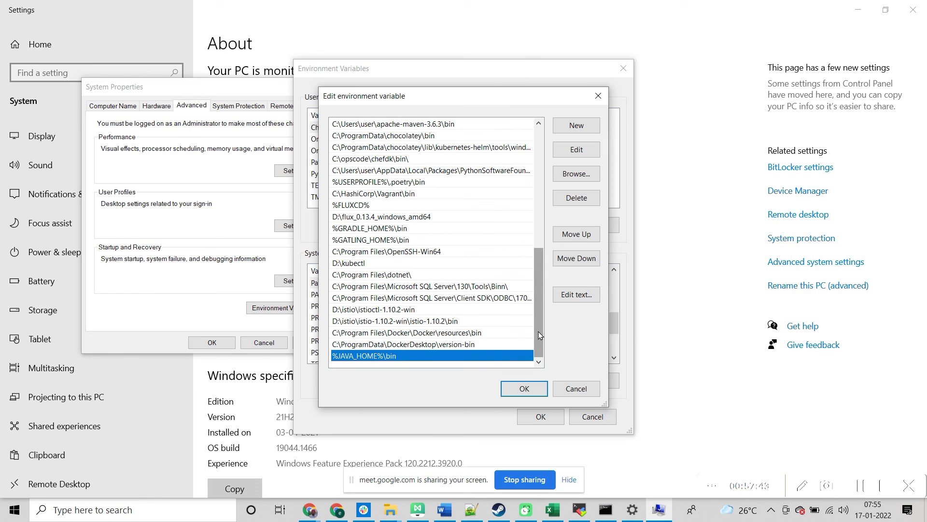
Step: Cancel the Path editor, Environment Variables and System Properties without saving
{"action": "left_click", "coordinate": [573, 390]}
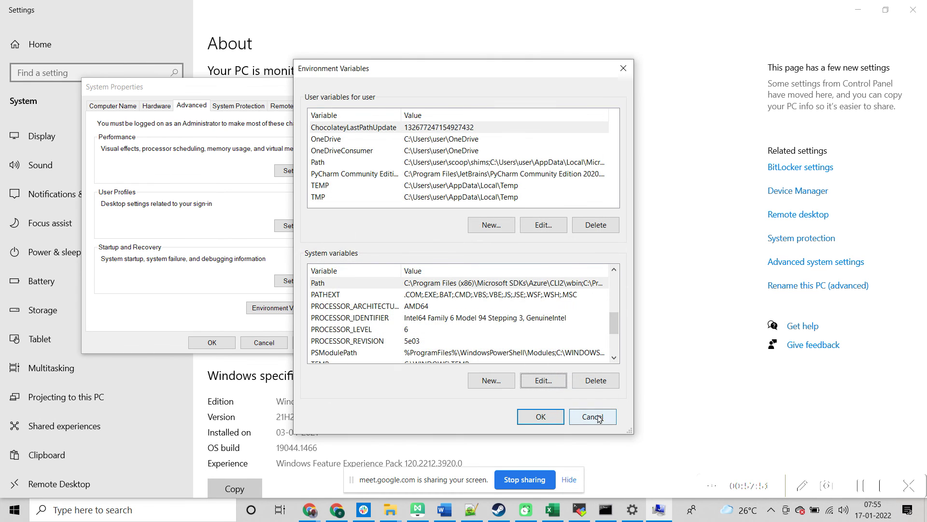
{"action": "left_click", "coordinate": [594, 416]}
{"action": "left_click", "coordinate": [273, 348]}
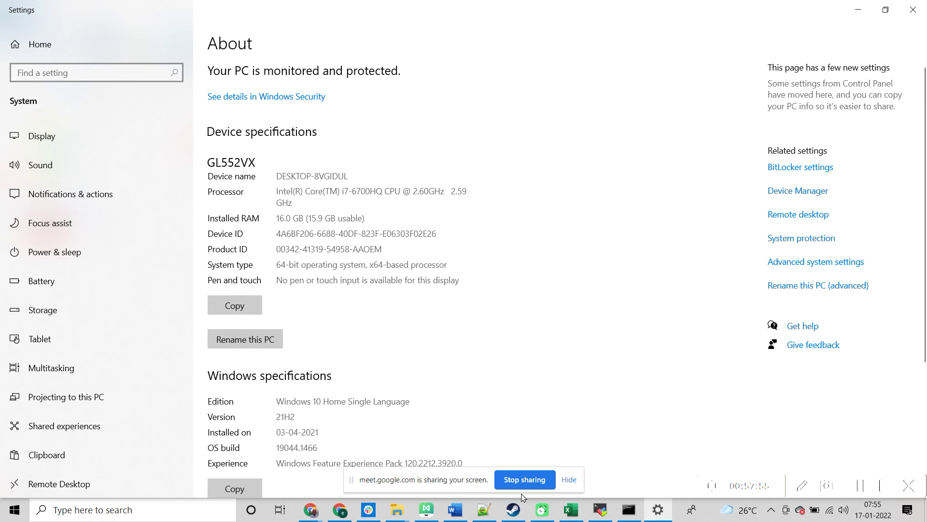
{"action": "mouse_move", "coordinate": [603, 514]}
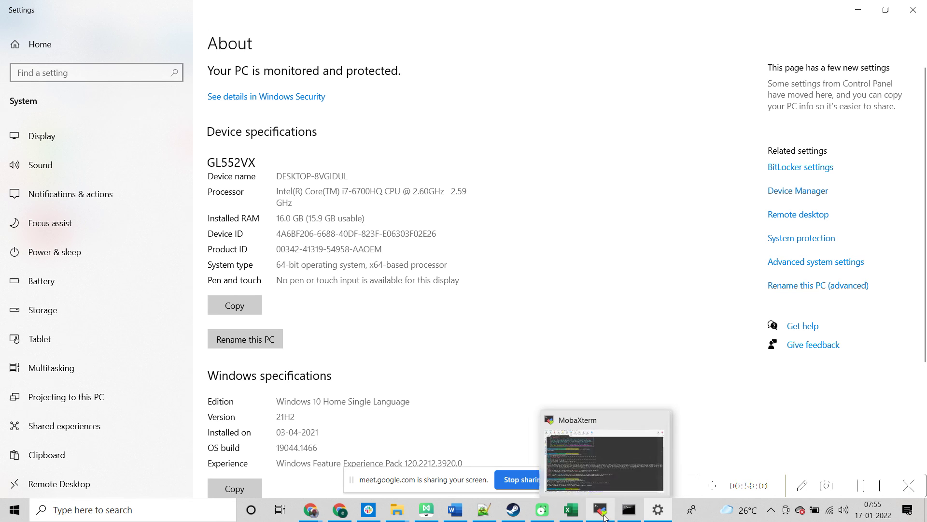
Step: Switch between MobaXterm, the Settings About page and the Maven guide, ending back in MobaXterm
{"action": "left_click", "coordinate": [596, 476]}
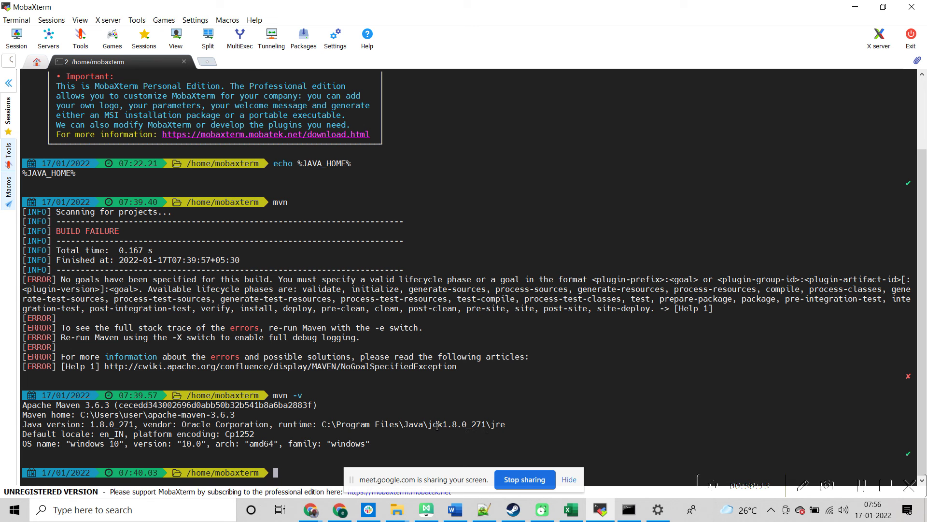
{"action": "key", "text": "alt+Tab"}
{"action": "key", "text": "alt+Tab"}
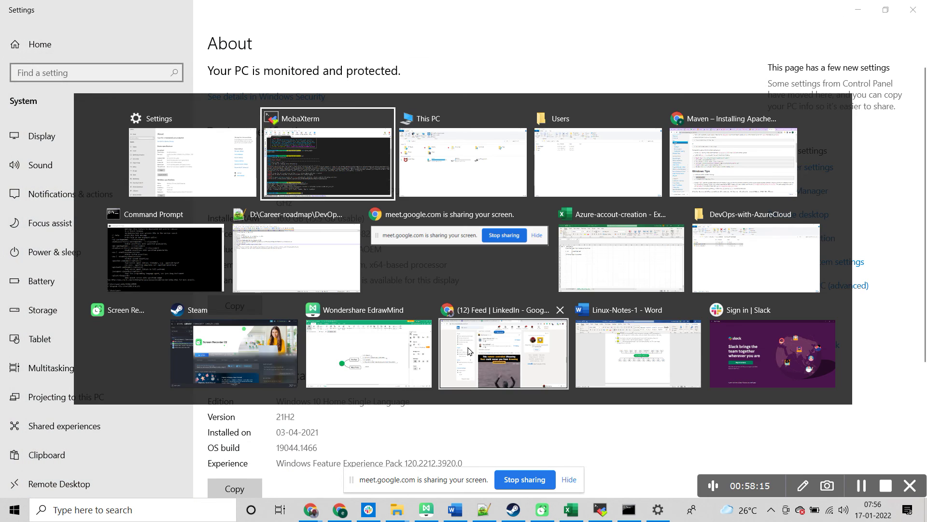
{"action": "key", "text": "alt+Tab"}
{"action": "key", "text": "alt+Tab"}
{"action": "key", "text": "alt+Tab"}
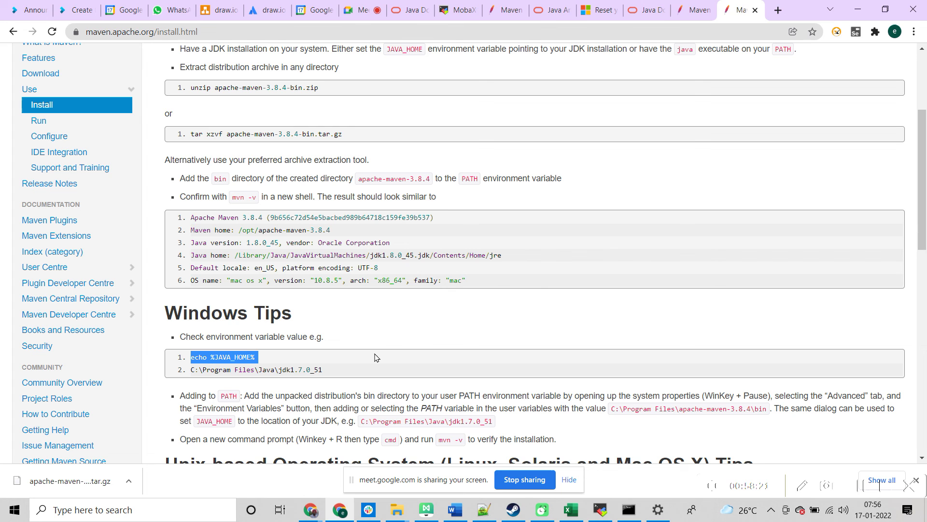
{"action": "left_click", "coordinate": [419, 352]}
{"action": "key", "text": "super+Pause"}
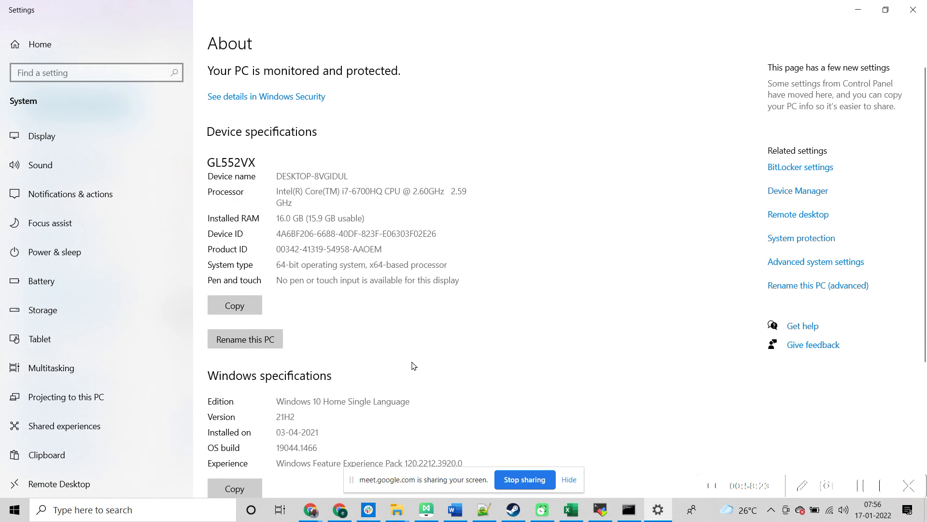
{"action": "key", "text": "alt+Tab"}
{"action": "key", "text": "alt+Tab"}
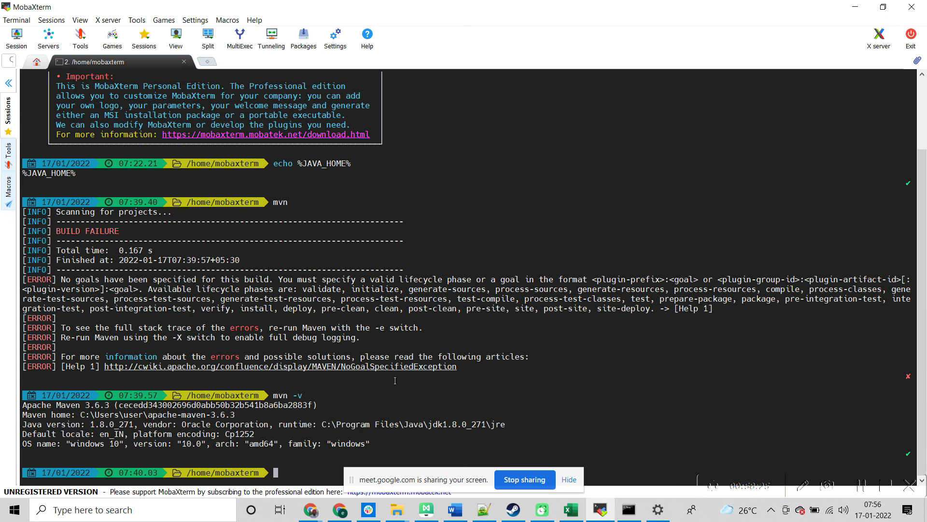
Step: Paste echo %JAVA_HOME% into the MobaXterm terminal and run it
{"action": "right_click", "coordinate": [452, 444]}
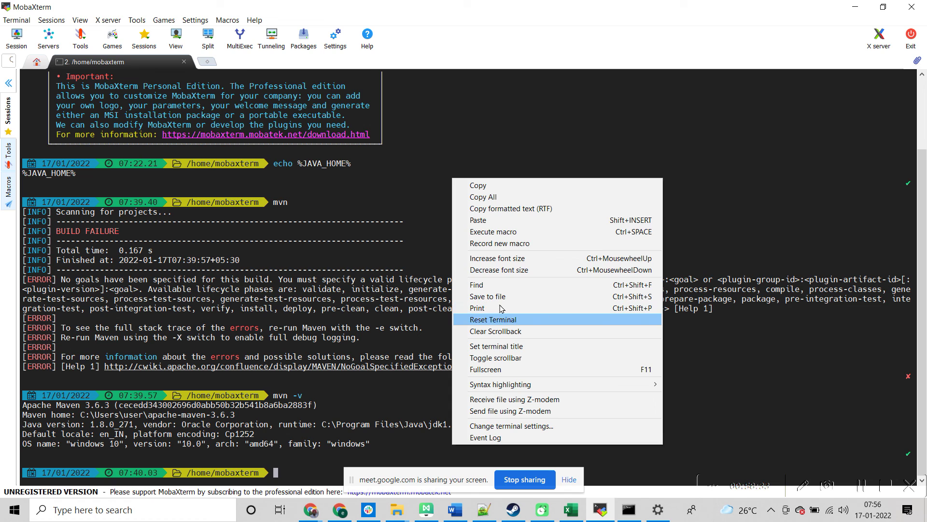
{"action": "left_click", "coordinate": [501, 221]}
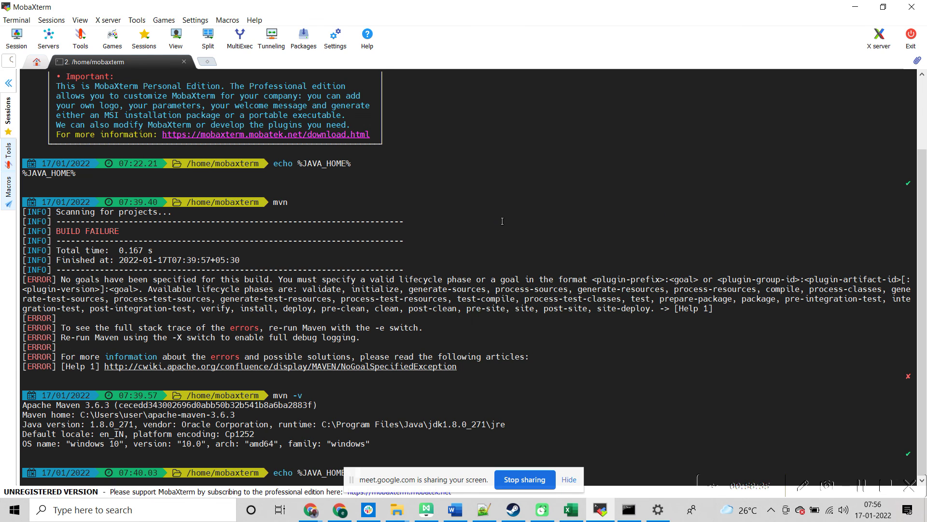
{"action": "key", "text": "Return"}
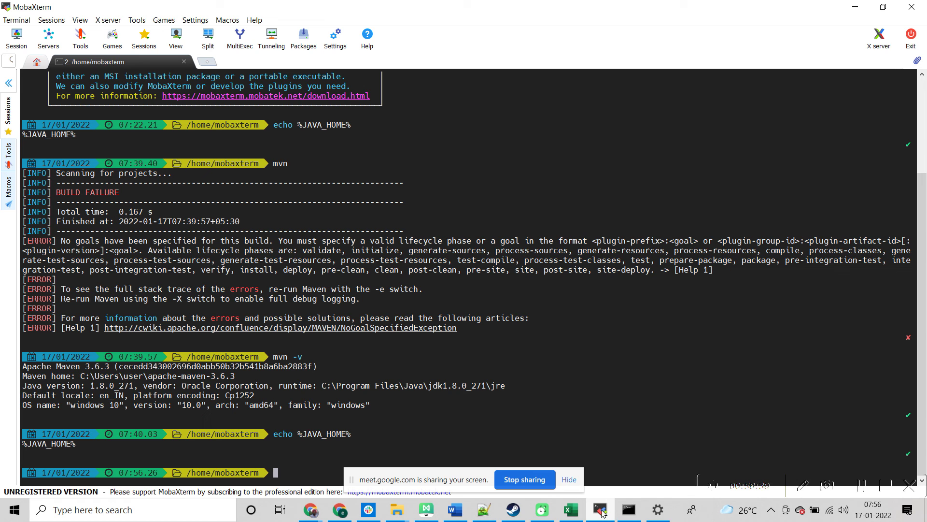
Step: Launch Command Prompt via a cmd search, run echo %JAVA_HOME%, and select the printed jdk1.8.0_271 path
{"action": "left_click", "coordinate": [629, 510]}
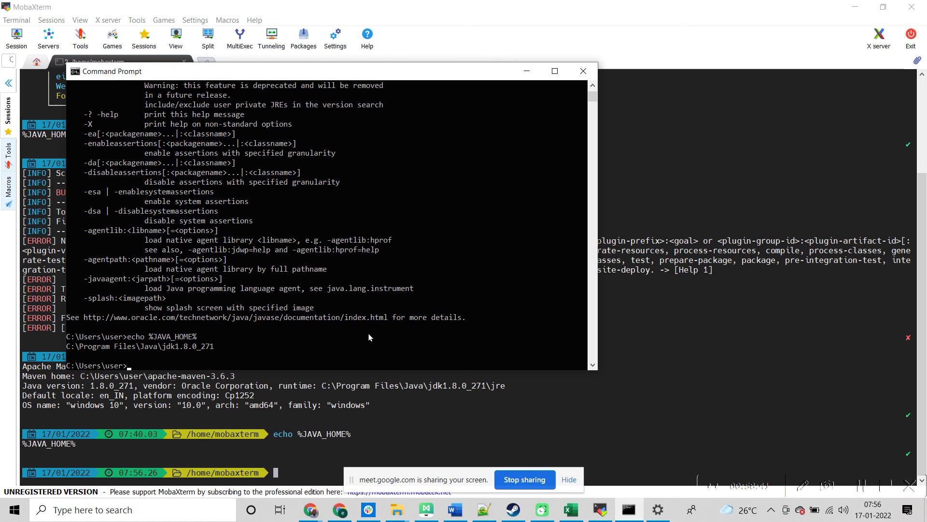
{"action": "left_click", "coordinate": [157, 511]}
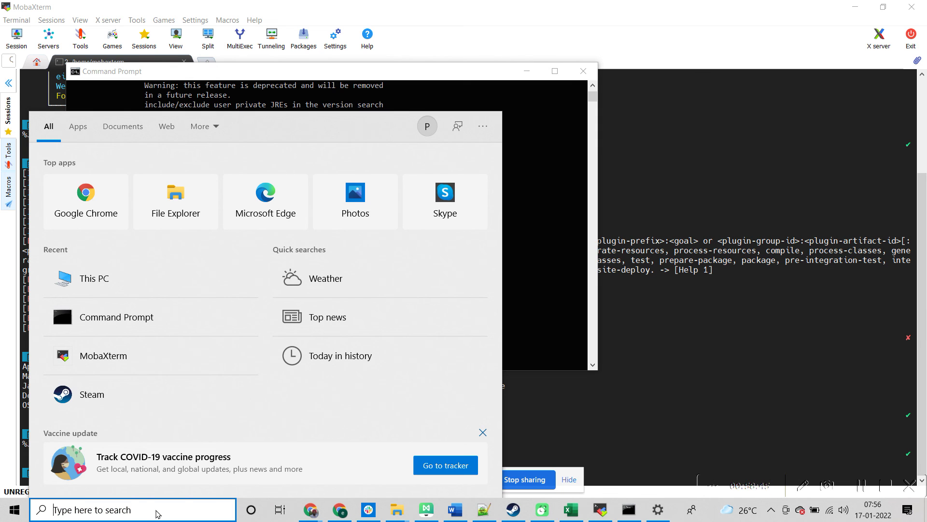
{"action": "type", "text": "cmd"}
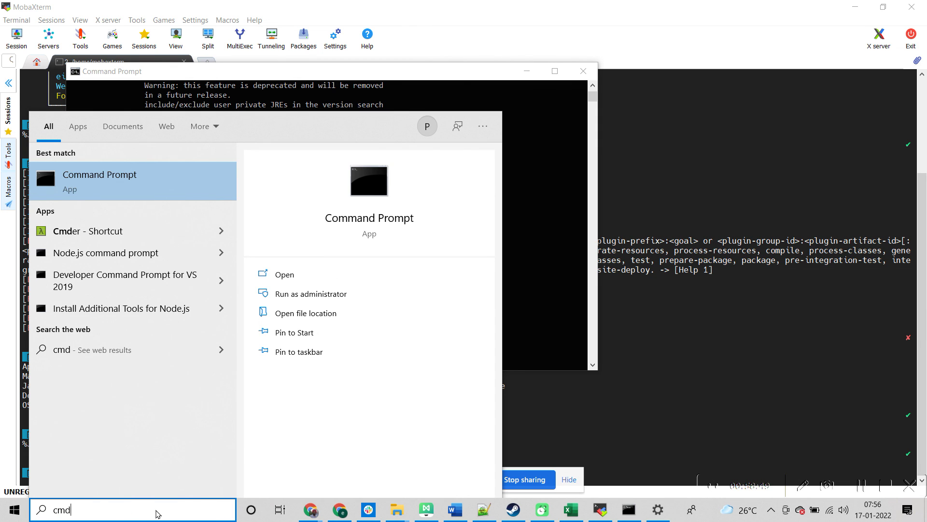
{"action": "key", "text": "Return"}
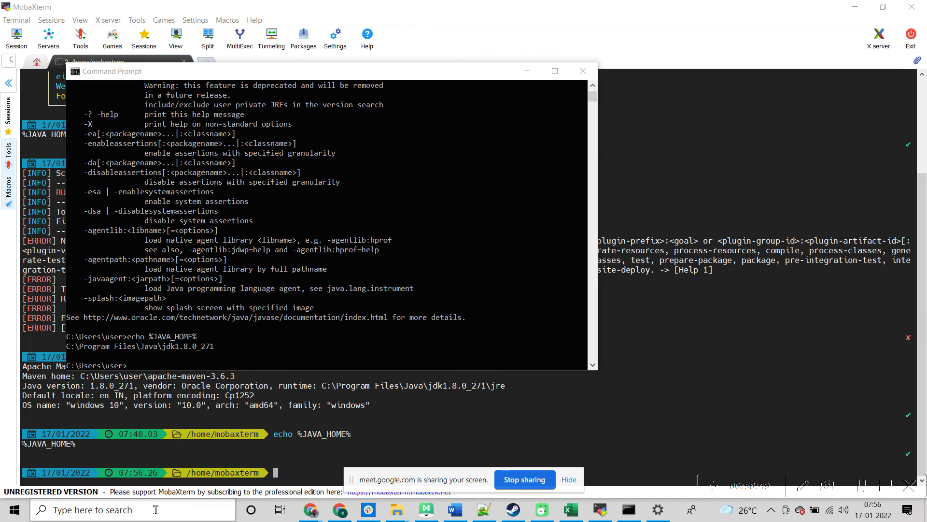
{"action": "type", "text": "echo %JAVA_HOME%"}
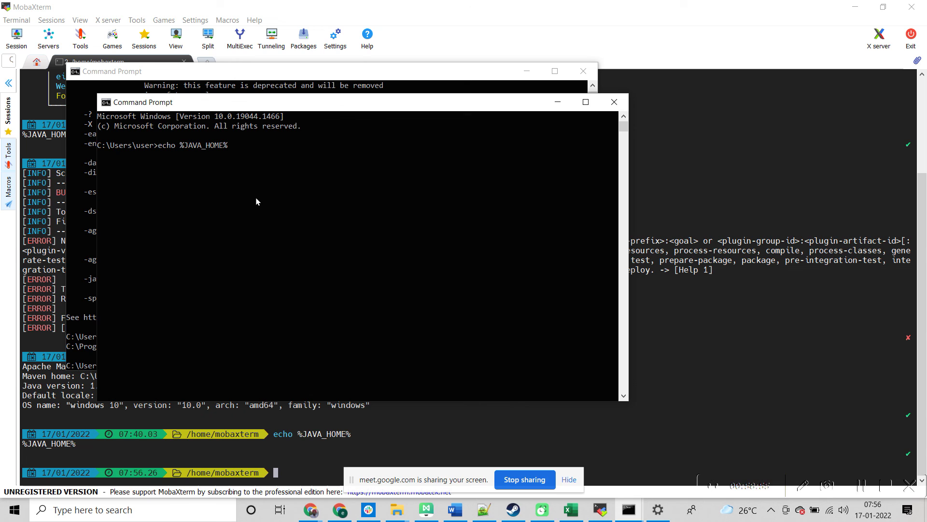
{"action": "key", "text": "Return"}
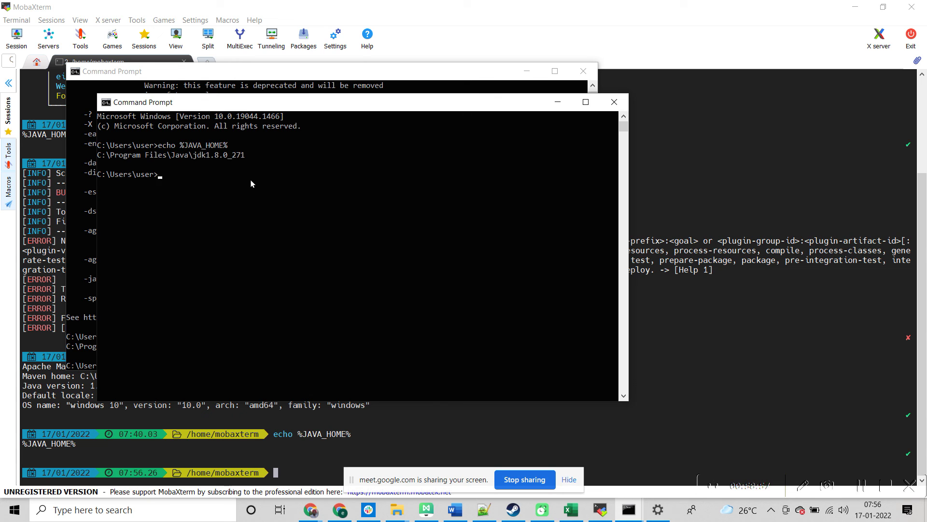
{"action": "left_click_drag", "start_coordinate": [248, 155], "coordinate": [99, 151]}
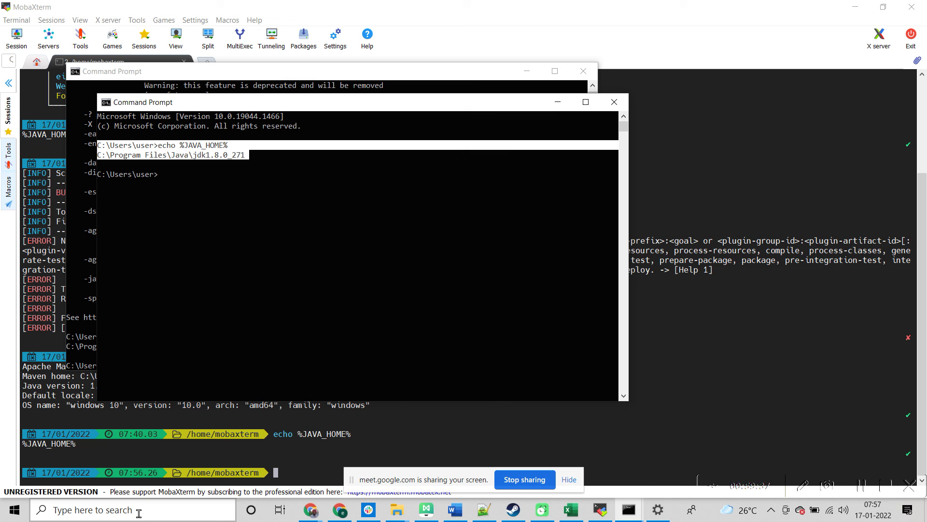
Step: Open another Command Prompt through a cmd search
{"action": "type", "text": "smd"}
{"action": "left_click", "coordinate": [139, 511]}
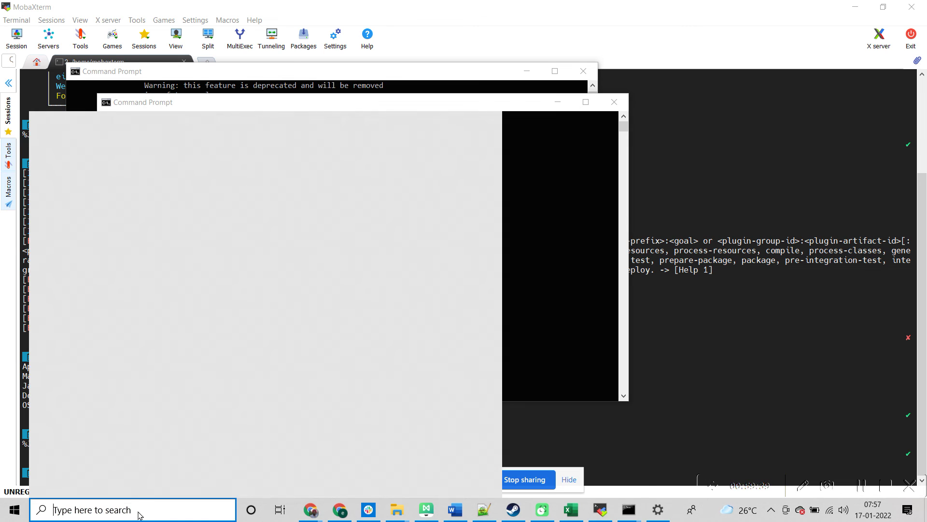
{"action": "type", "text": "cmd"}
{"action": "key", "text": "Return"}
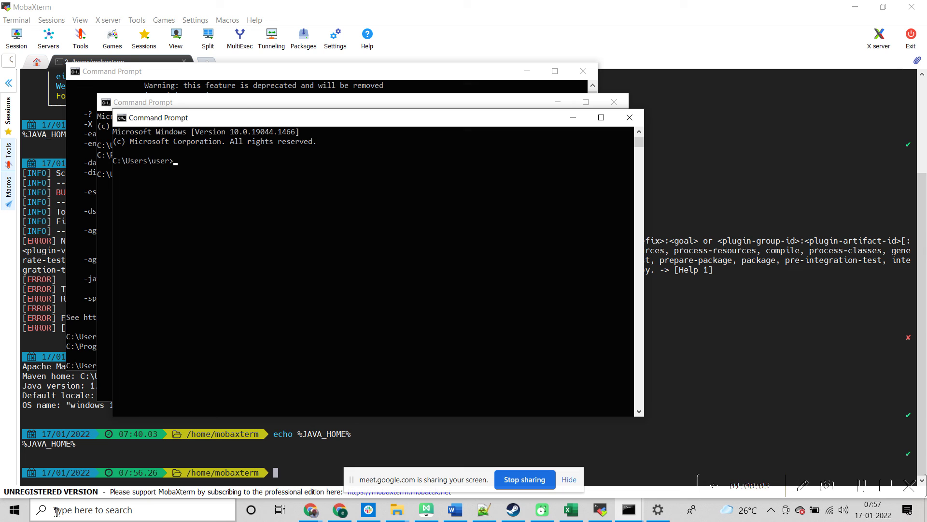
Step: Launch a fresh Command Prompt, run echo %JAVA_HOME%, and select the echo line
{"action": "left_click", "coordinate": [187, 511]}
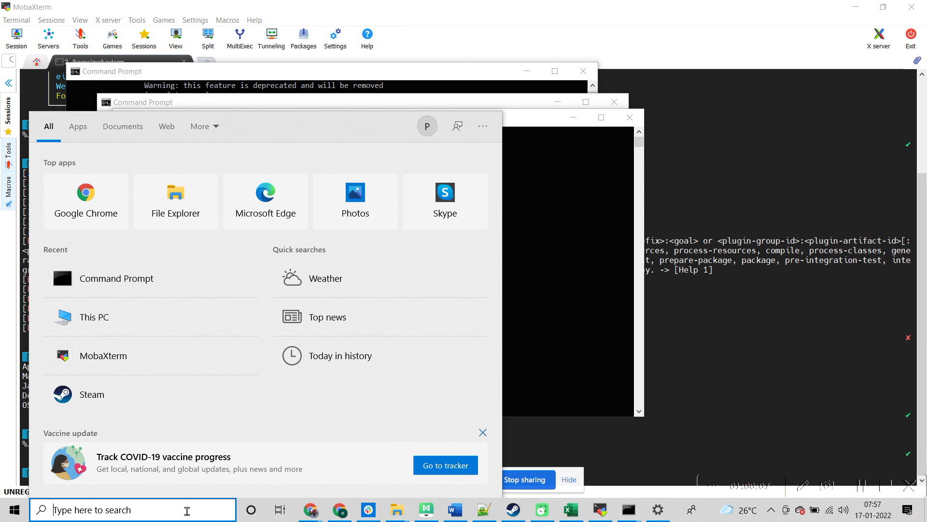
{"action": "type", "text": "cmd"}
{"action": "key", "text": "Return"}
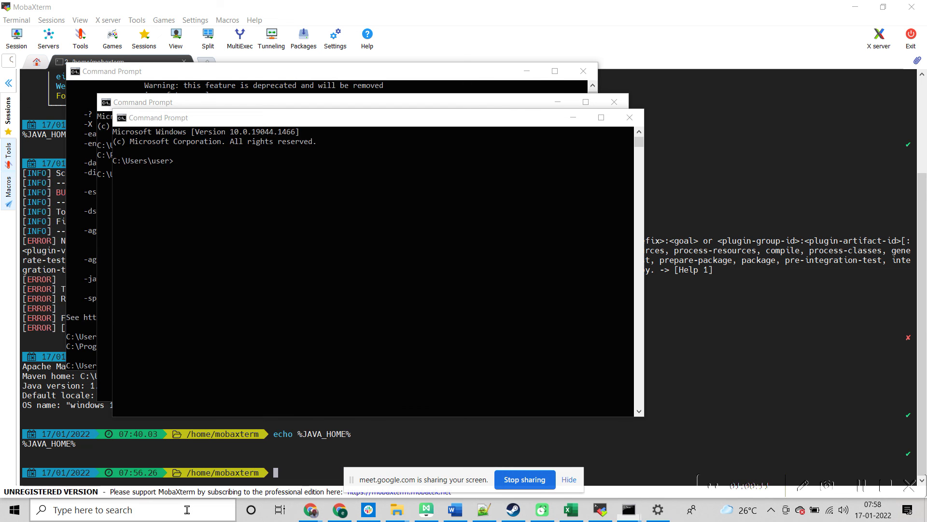
{"action": "type", "text": "echo %JAVA_HOME%"}
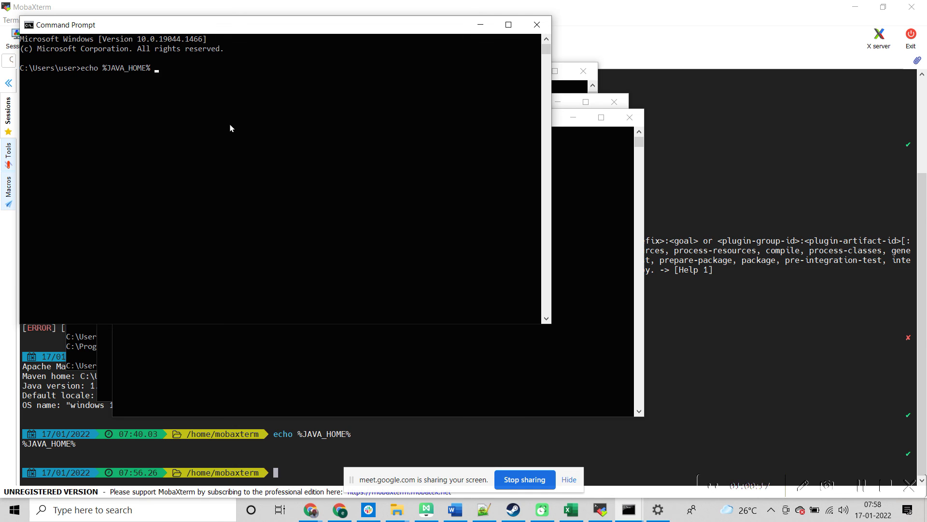
{"action": "key", "text": "Return"}
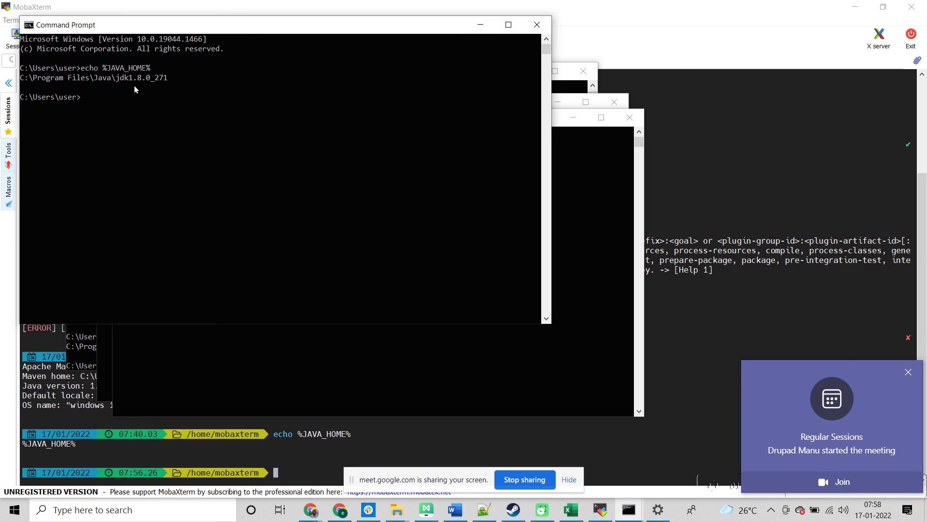
{"action": "left_click_drag", "start_coordinate": [78, 69], "coordinate": [170, 69]}
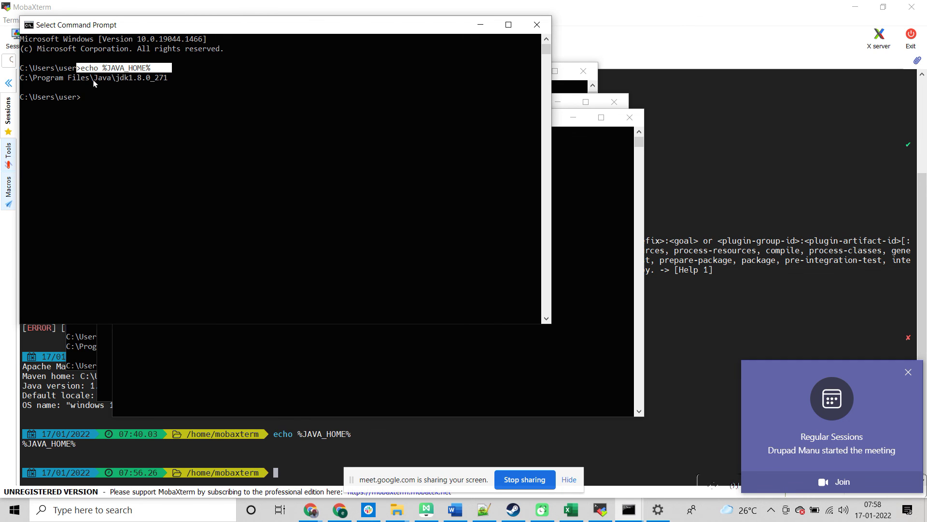
Step: Clear the marked console text, leave marking mode, and type echo %Java_Home at the prompt
{"action": "left_click", "coordinate": [82, 69]}
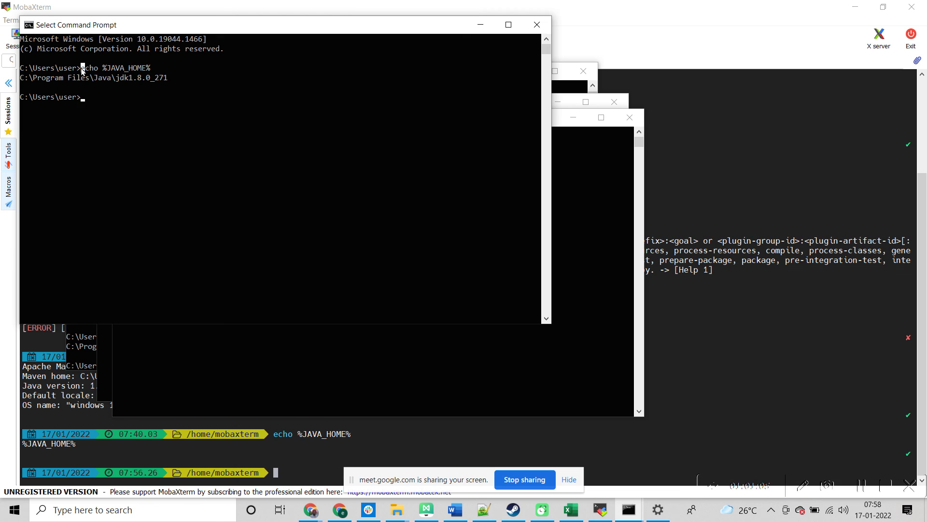
{"action": "left_click_drag", "start_coordinate": [82, 70], "coordinate": [150, 70]}
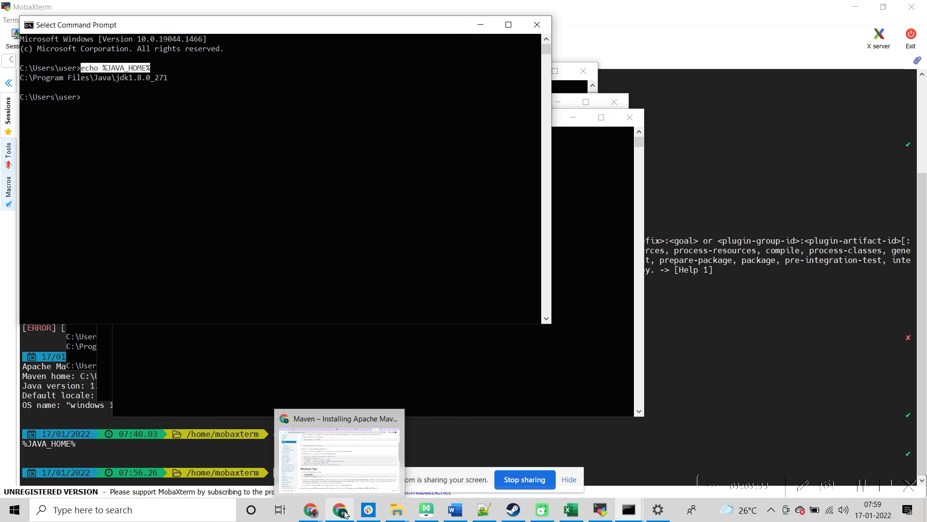
{"action": "left_click", "coordinate": [187, 129]}
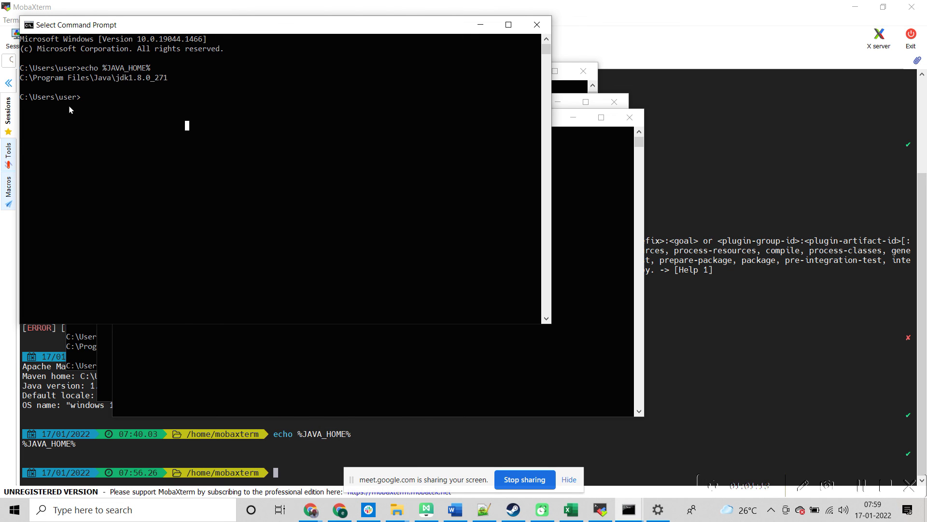
{"action": "left_click_drag", "start_coordinate": [83, 88], "coordinate": [34, 98]}
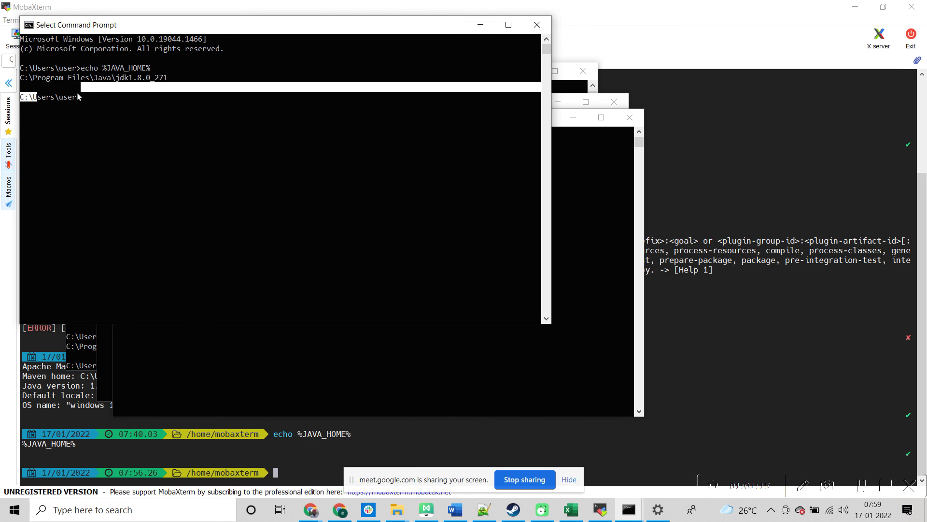
{"action": "left_click", "coordinate": [80, 97]}
{"action": "left_click", "coordinate": [135, 118]}
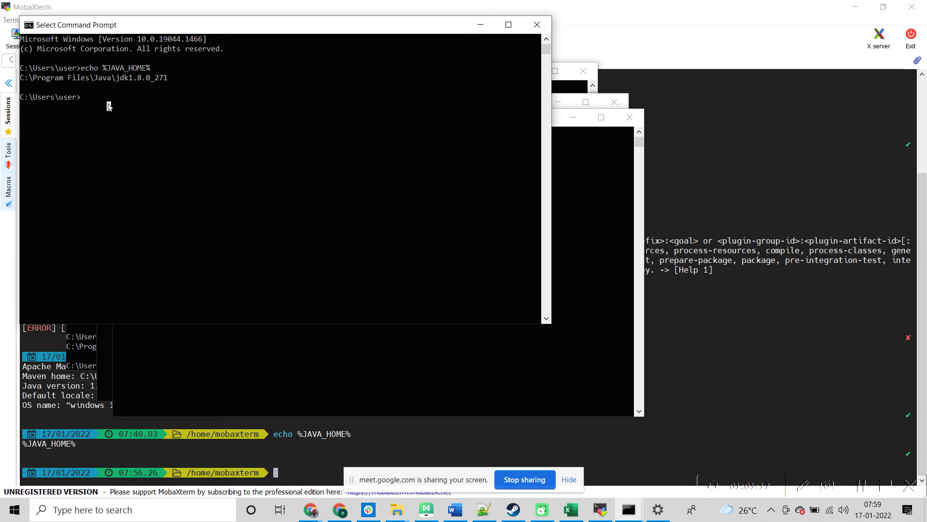
{"action": "key", "text": "Escape"}
{"action": "type", "text": "echo %Java_Home"}
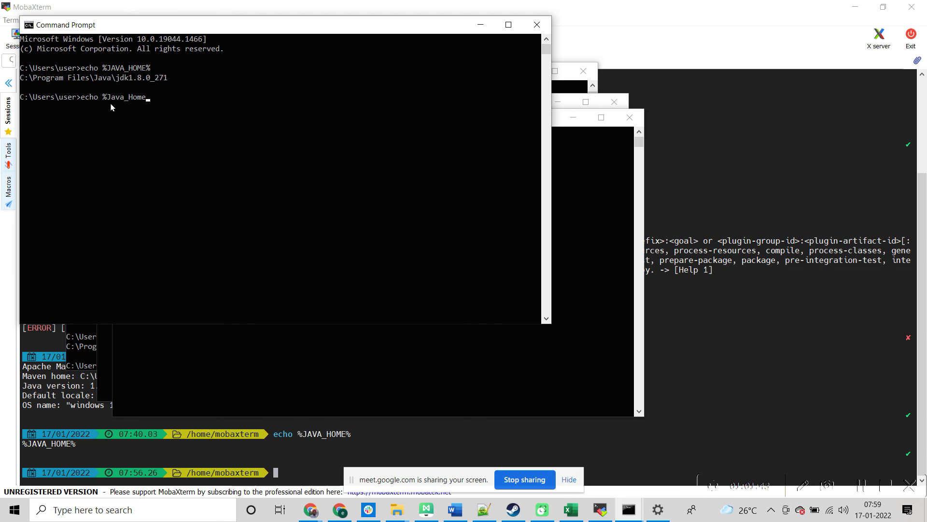
Step: Correct the command to echo %JAVA_HOME%, run it to print C:\Program Files\Java\jdk1.8.0_271, and select JAVA_HOME%
{"action": "key", "text": "BackSpace"}
{"action": "key", "text": "BackSpace"}
{"action": "key", "text": "BackSpace"}
{"action": "key", "text": "BackSpace"}
{"action": "key", "text": "BackSpace"}
{"action": "key", "text": "BackSpace"}
{"action": "key", "text": "BackSpace"}
{"action": "key", "text": "BackSpace"}
{"action": "type", "text": "AVA_HOME%"}
{"action": "key", "text": "Return"}
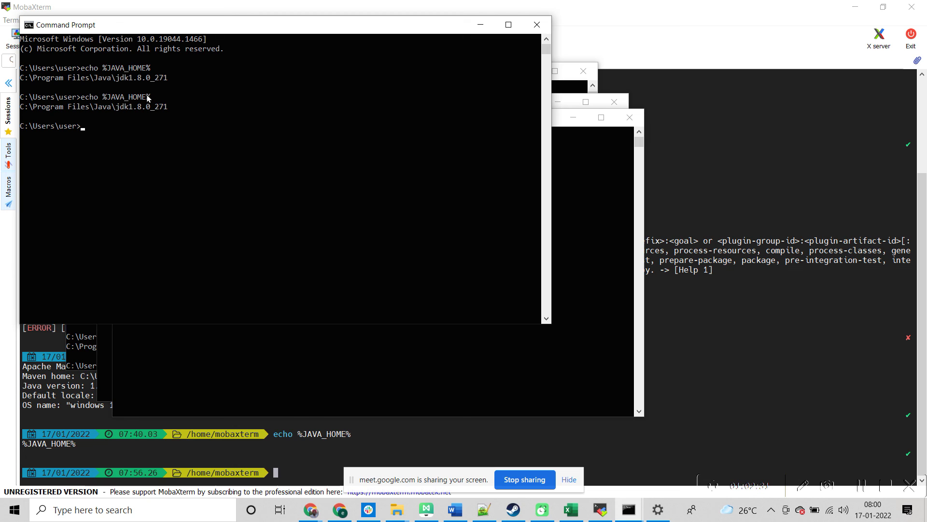
{"action": "left_click_drag", "start_coordinate": [149, 97], "coordinate": [111, 99]}
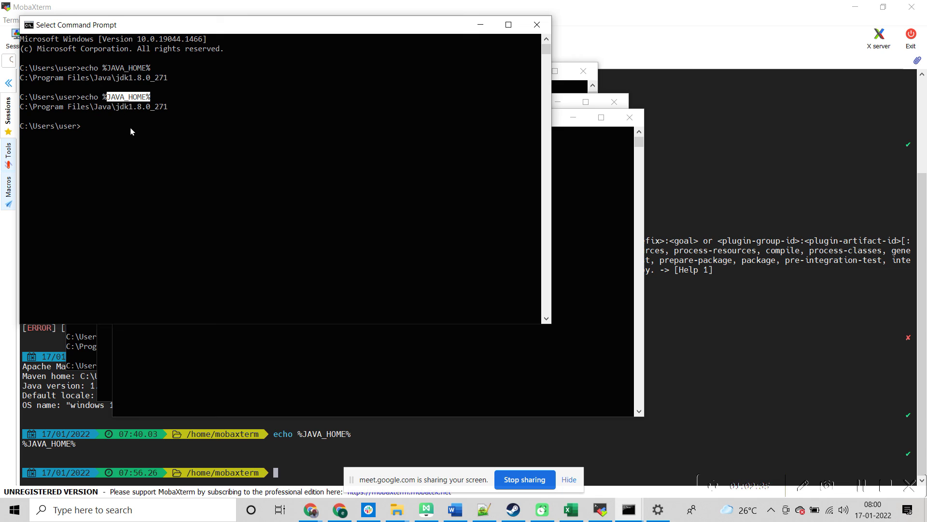